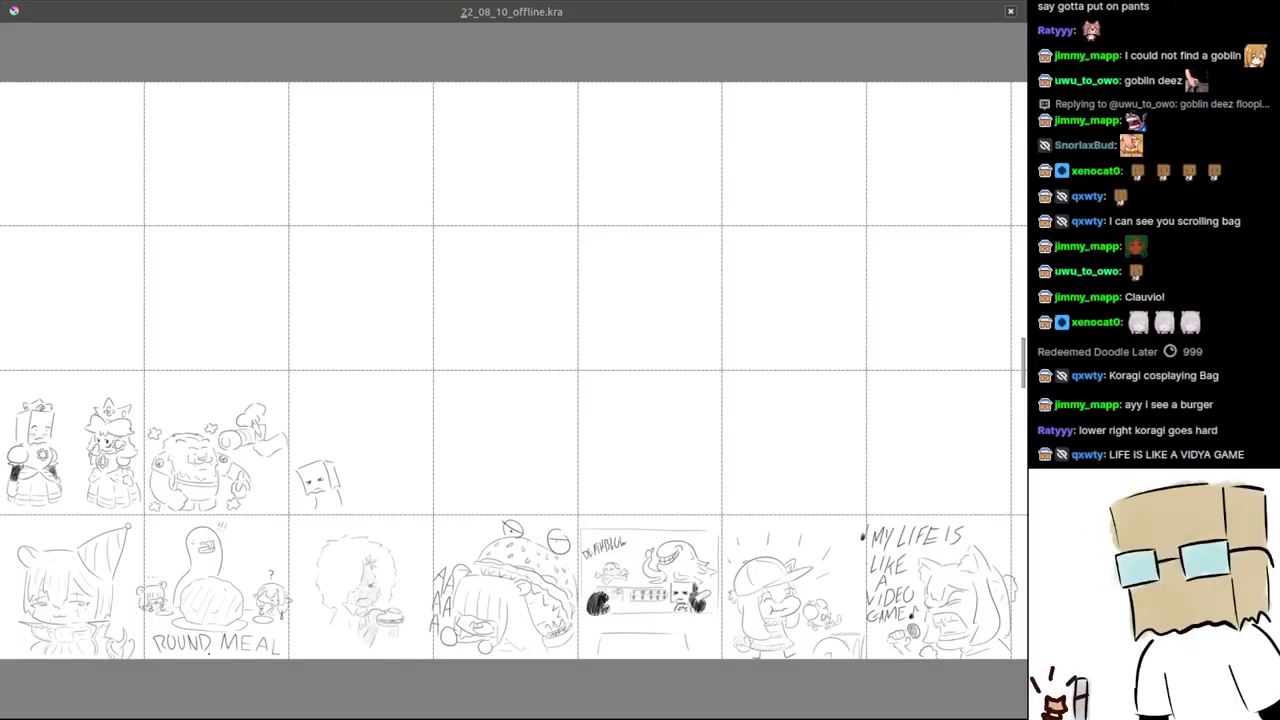
# - Examine the sketches along the canvas's lowest row, from the "MY LIFE IS LIKE A VIDEO GAME" doodle back to the party-hat character
pyautogui.scroll(3, 891, 600)
pyautogui.moveTo(891, 600)
pyautogui.mouseDown()
pyautogui.moveTo(577, 444)
pyautogui.moveTo(587, 449)
pyautogui.mouseUp()
pyautogui.moveTo(506, 427); pyautogui.dragTo(696, 357)
pyautogui.moveTo(545, 399)
pyautogui.mouseDown()
pyautogui.moveTo(421, 408)
pyautogui.moveTo(600, 525)
pyautogui.moveTo(700, 518)
pyautogui.moveTo(635, 525)
pyautogui.moveTo(603, 545)
pyautogui.mouseUp()
pyautogui.moveTo(372, 561)
pyautogui.mouseDown()
pyautogui.moveTo(539, 556)
pyautogui.moveTo(561, 569)
pyautogui.mouseUp()
pyautogui.moveTo(473, 561)
pyautogui.mouseDown()
pyautogui.moveTo(579, 559)
pyautogui.moveTo(715, 520)
pyautogui.moveTo(665, 487)
pyautogui.mouseUp()
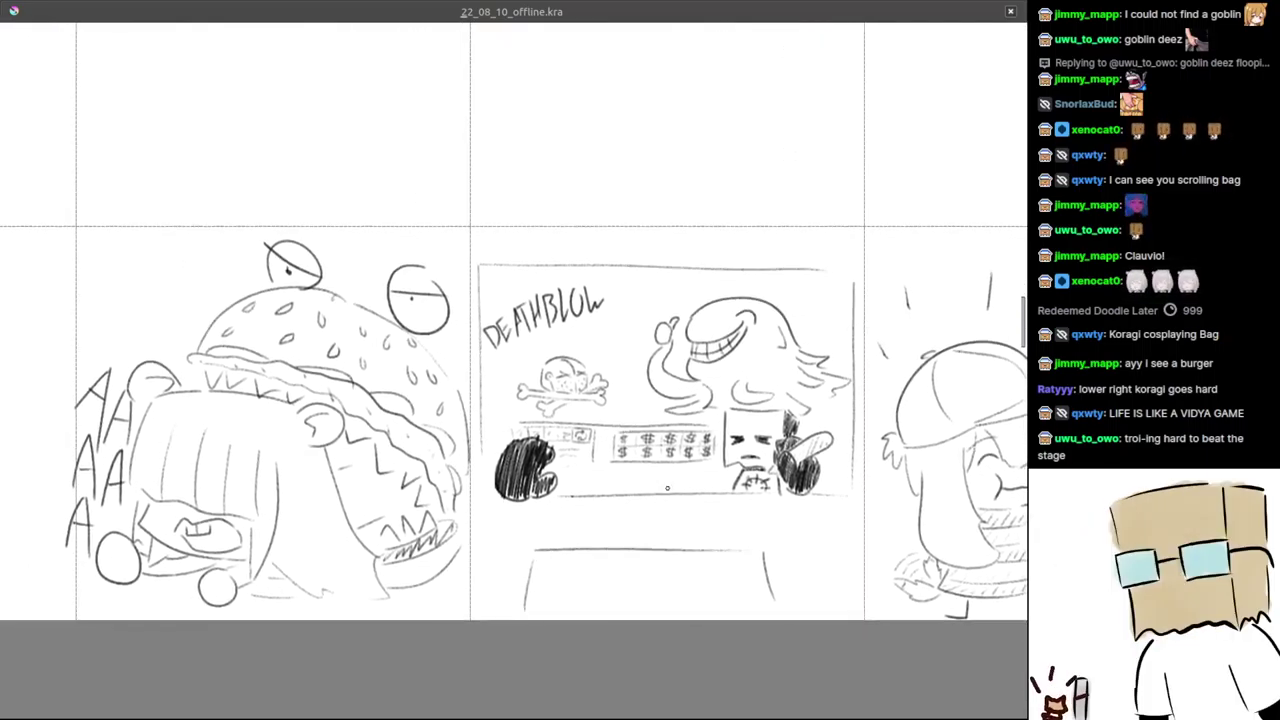
pyautogui.moveTo(453, 553); pyautogui.dragTo(695, 463)
pyautogui.moveTo(613, 464); pyautogui.dragTo(742, 474)
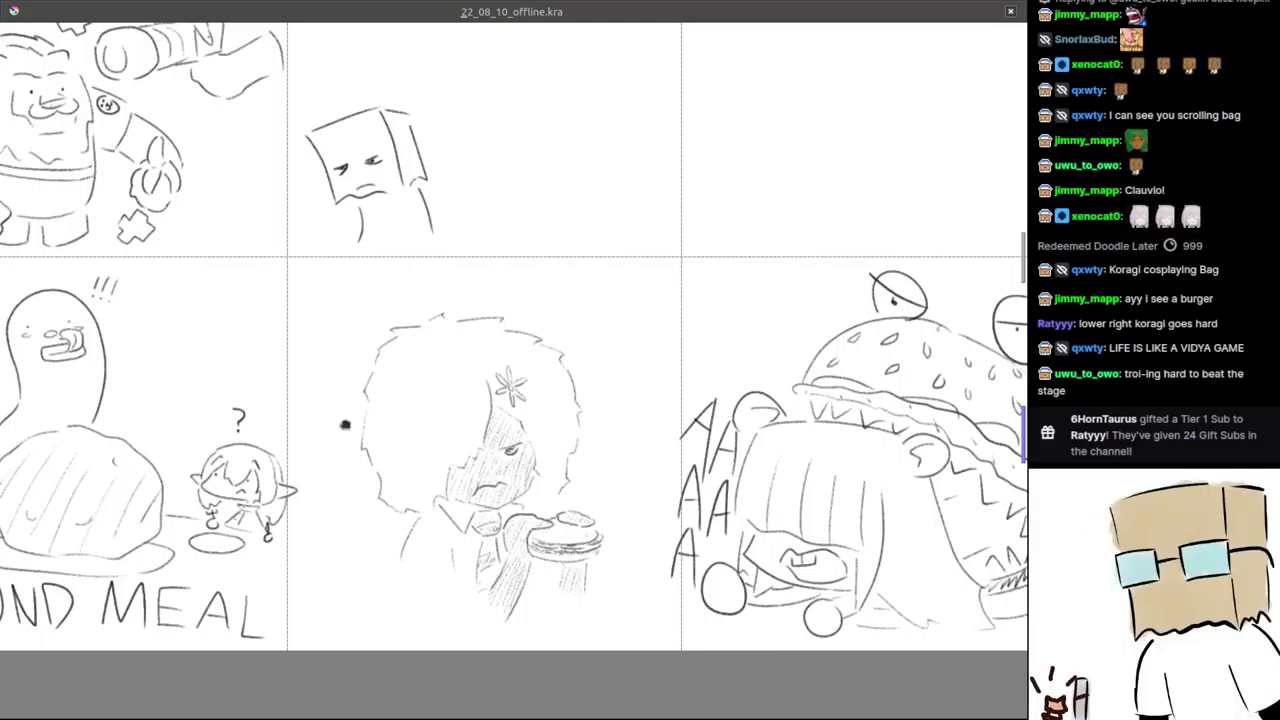
pyautogui.moveTo(334, 429); pyautogui.dragTo(492, 355)
pyautogui.moveTo(546, 437); pyautogui.dragTo(489, 459)
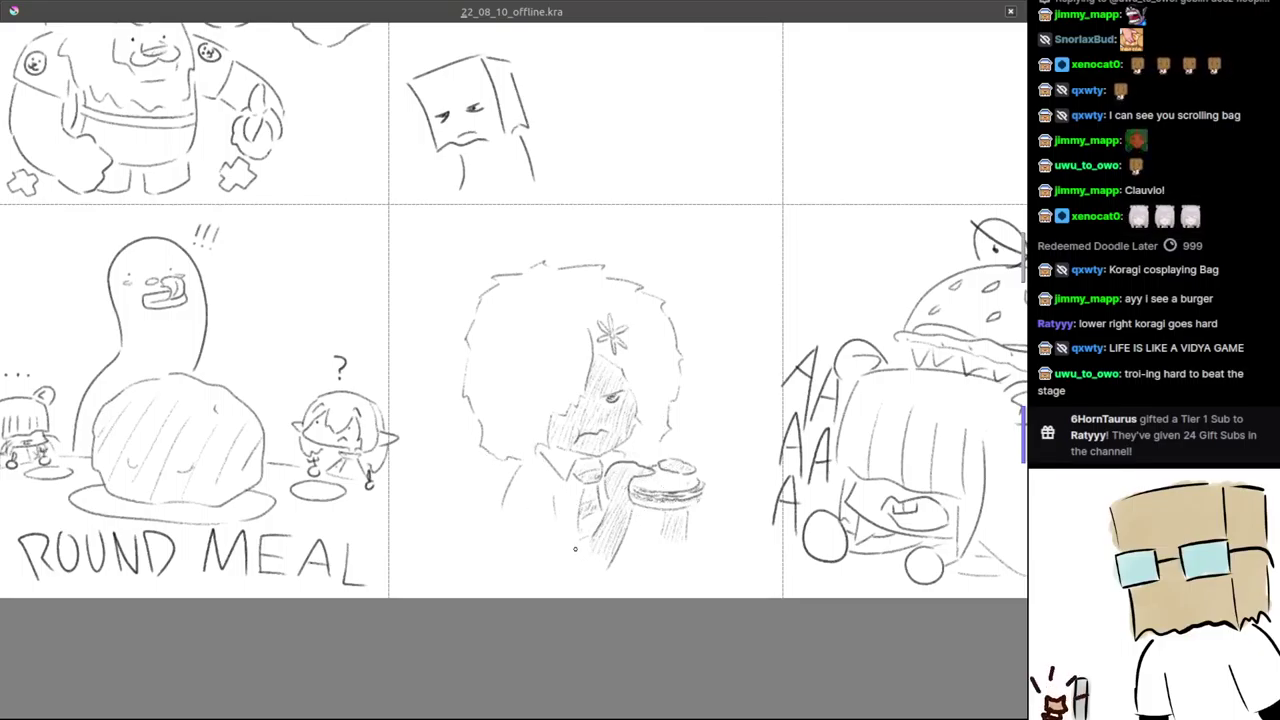
pyautogui.moveTo(469, 534); pyautogui.dragTo(572, 510)
pyautogui.moveTo(97, 464); pyautogui.dragTo(417, 510)
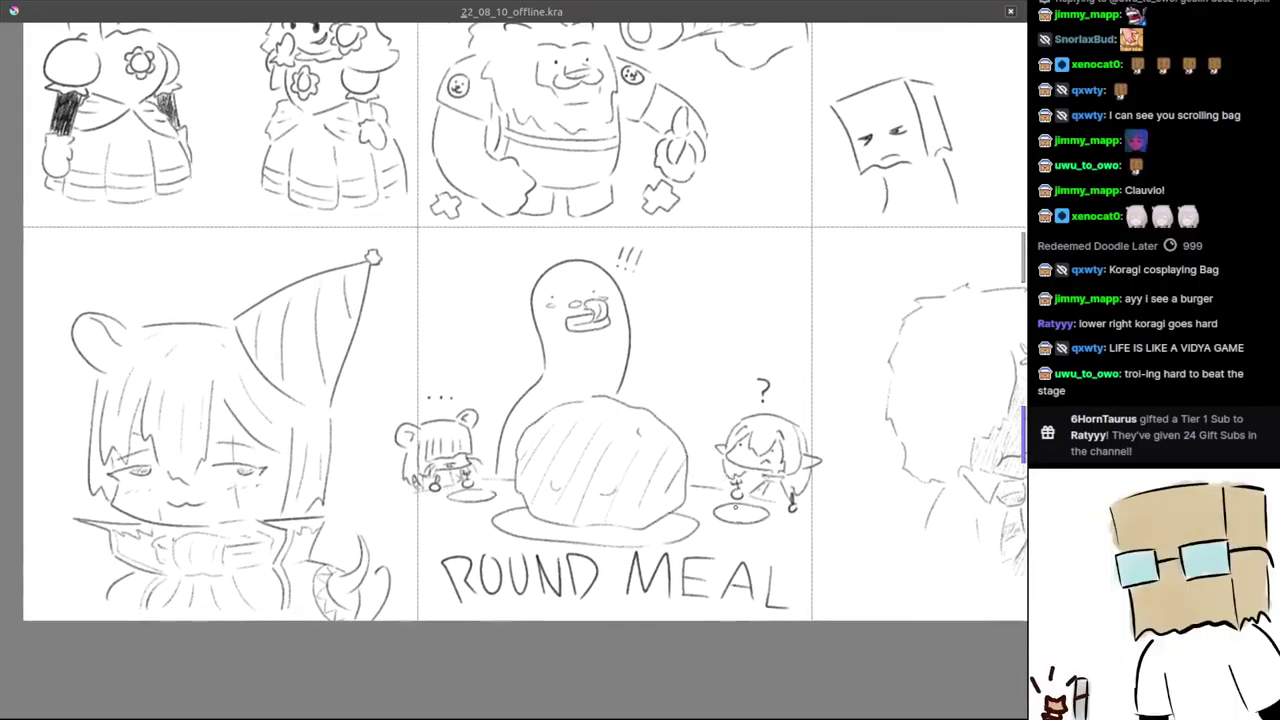
pyautogui.moveTo(570, 479); pyautogui.dragTo(617, 457)
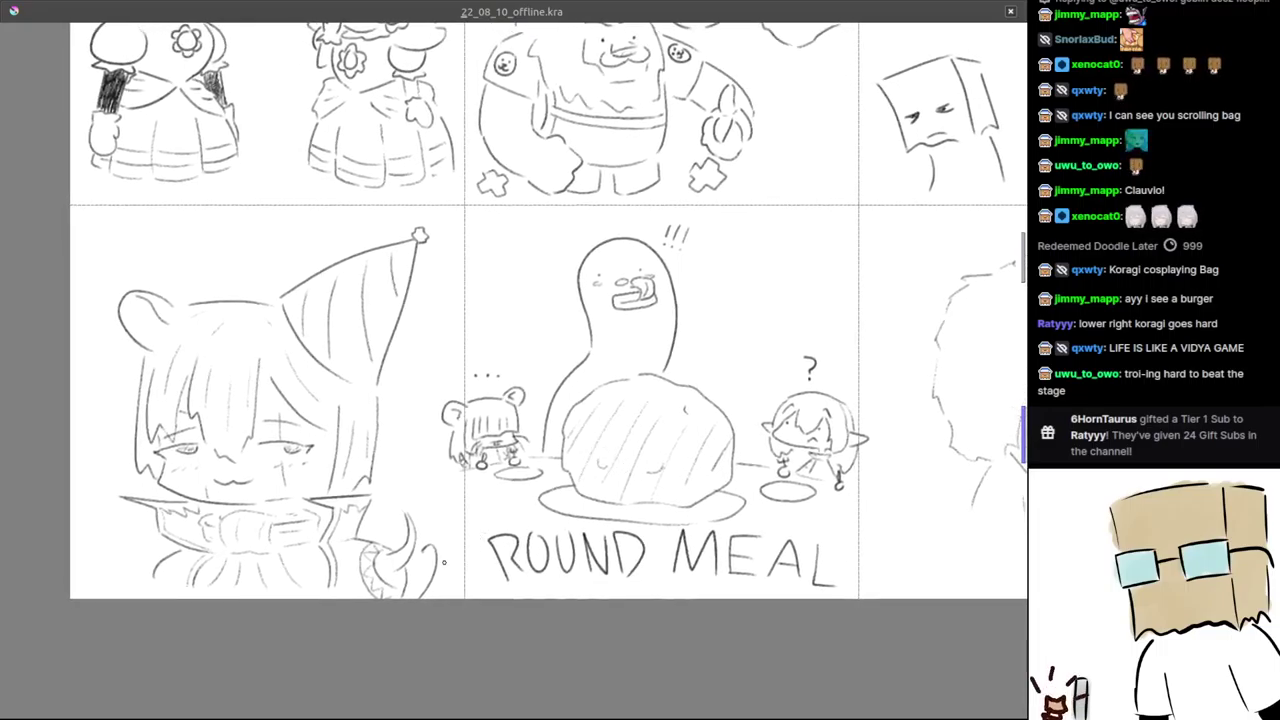
pyautogui.moveTo(444, 563); pyautogui.dragTo(570, 573)
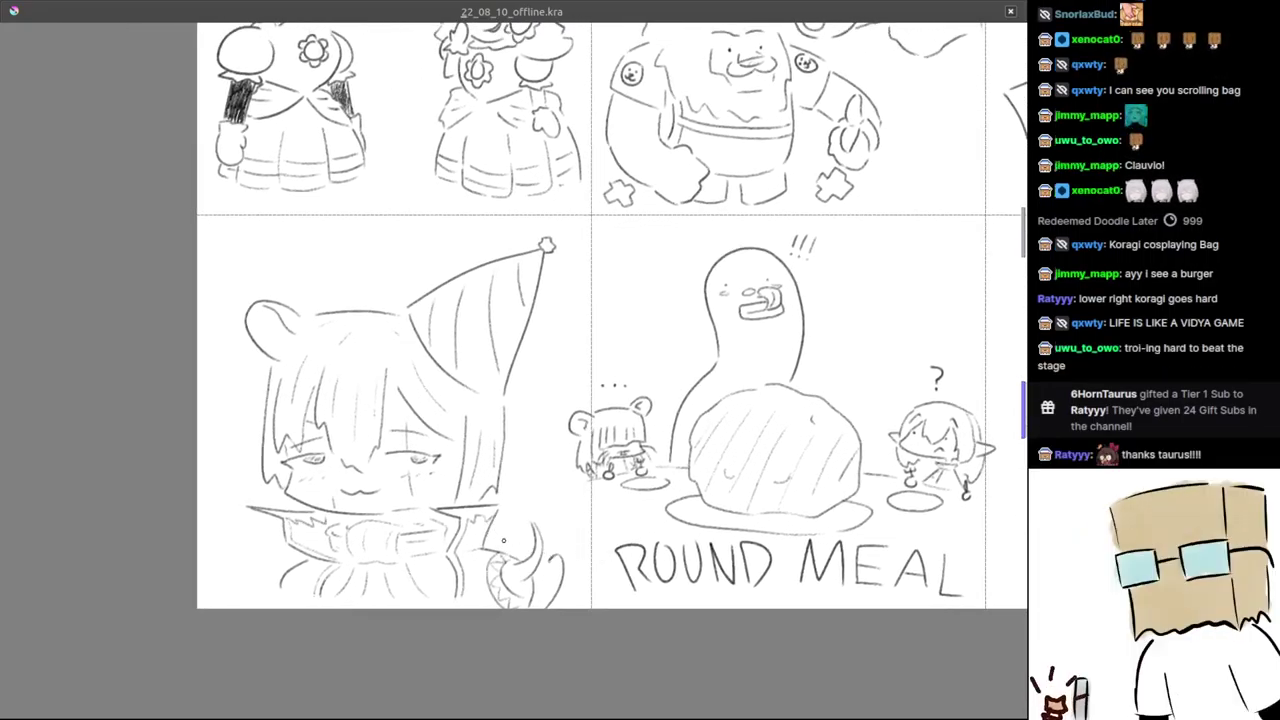
# - Examine the sketches in the row above: the two crowned princesses, the bearded strongman and the small paper-bag head
pyautogui.scroll(3, 522, 518)
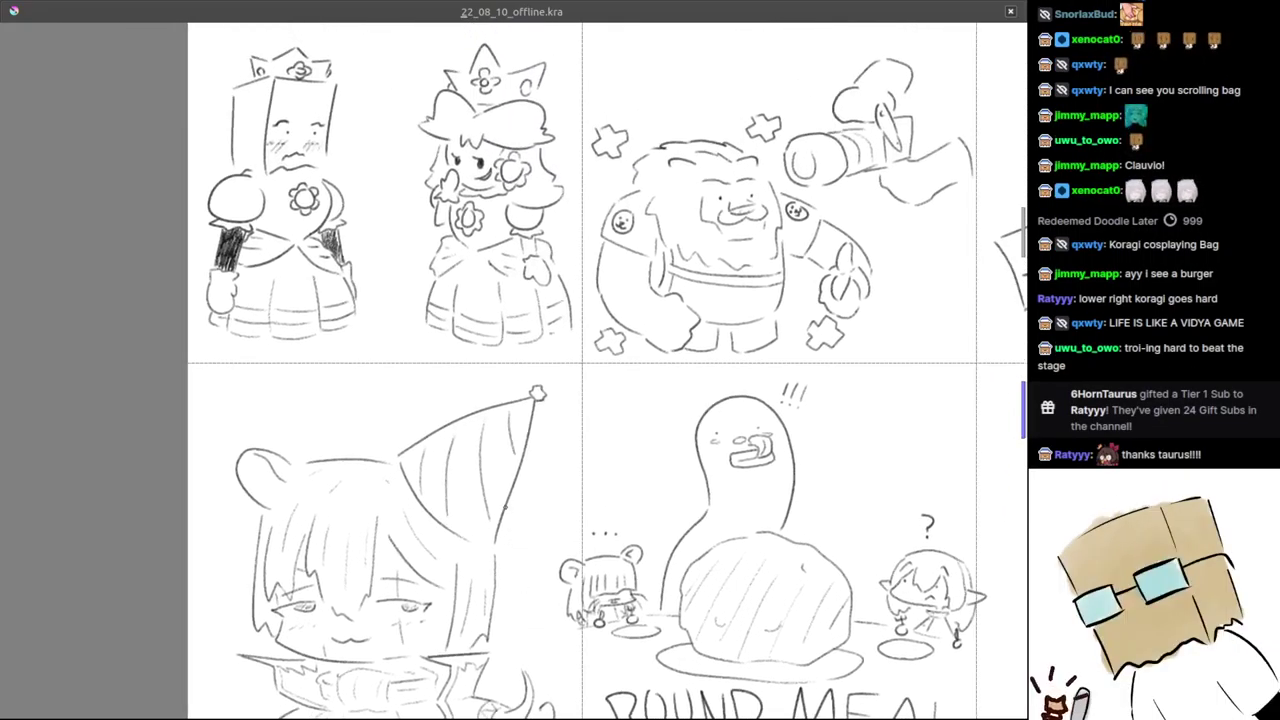
pyautogui.moveTo(505, 507); pyautogui.dragTo(503, 520)
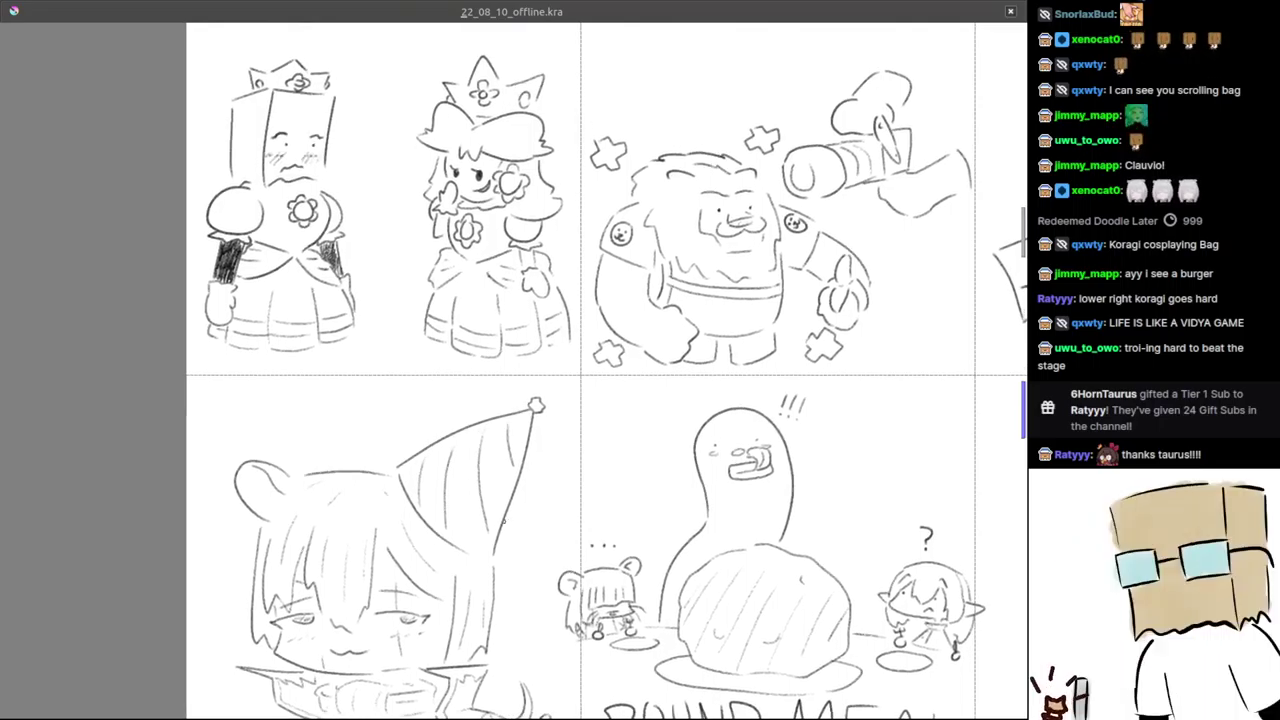
pyautogui.moveTo(509, 389); pyautogui.dragTo(546, 509)
pyautogui.moveTo(550, 426); pyautogui.dragTo(582, 456)
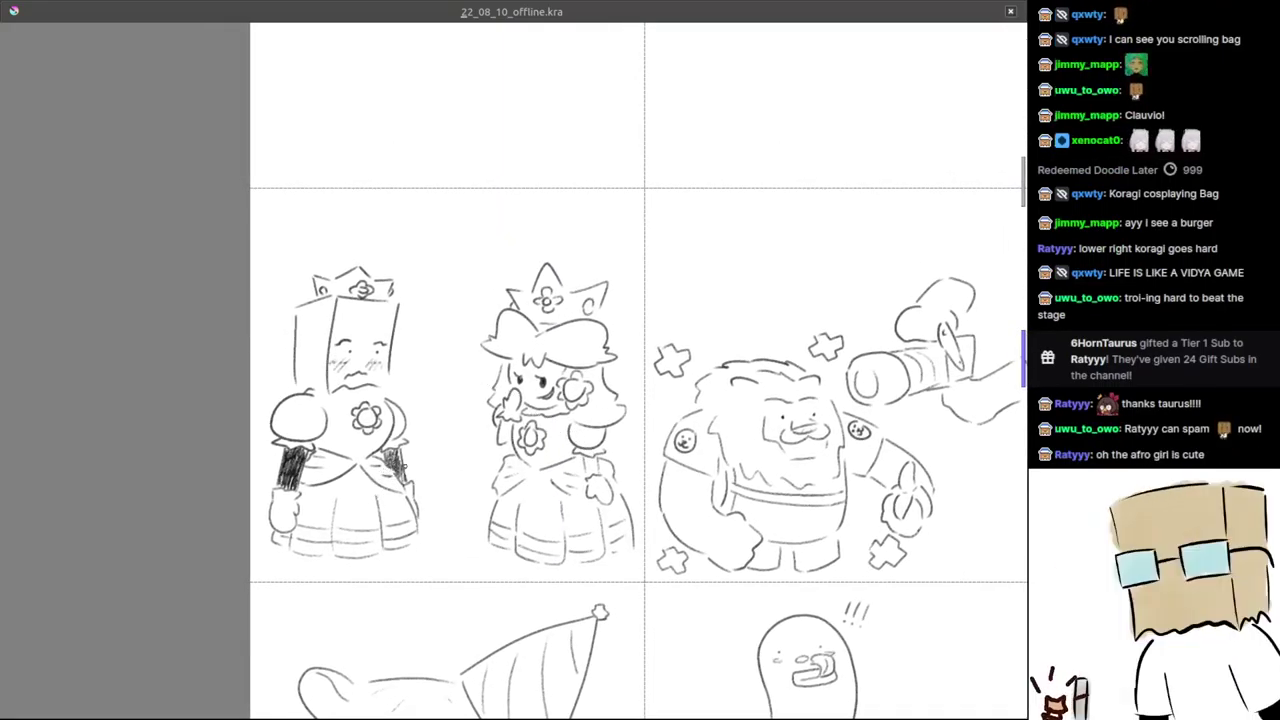
pyautogui.moveTo(422, 460); pyautogui.dragTo(485, 477)
pyautogui.moveTo(475, 427); pyautogui.dragTo(487, 418)
pyautogui.moveTo(540, 381); pyautogui.dragTo(550, 363)
pyautogui.moveTo(681, 332); pyautogui.dragTo(513, 341)
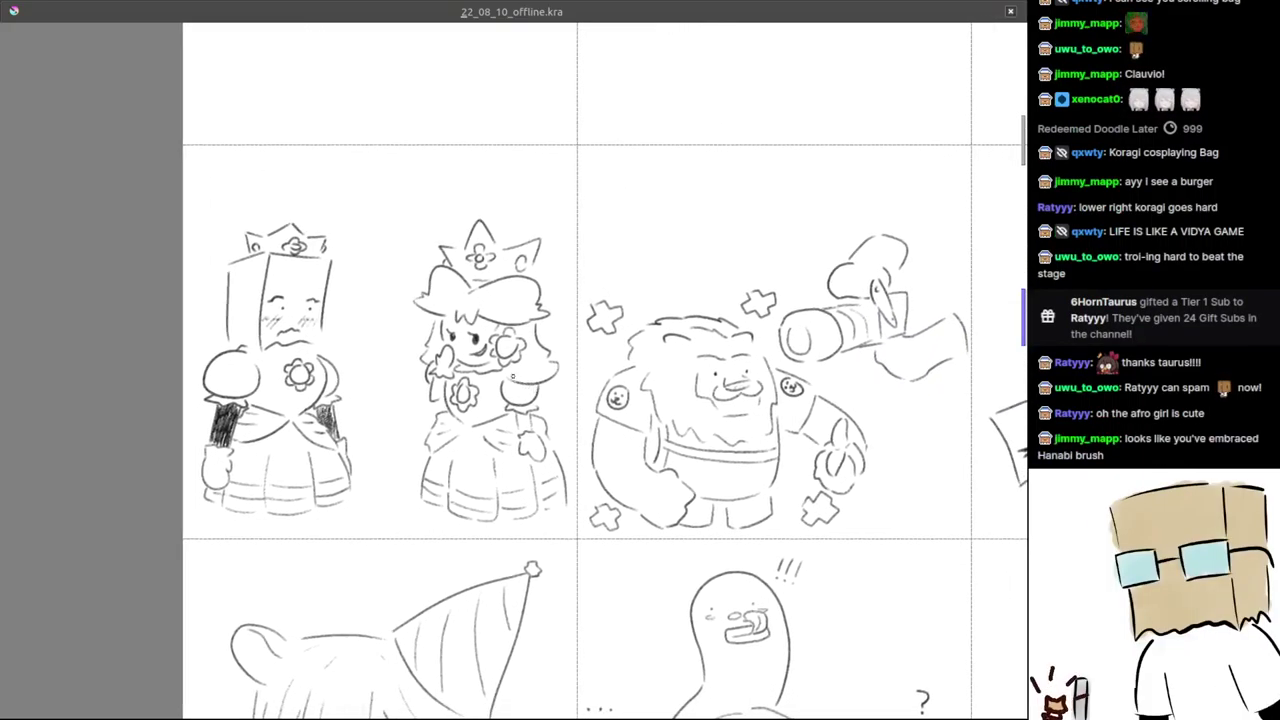
pyautogui.moveTo(561, 405); pyautogui.dragTo(508, 412)
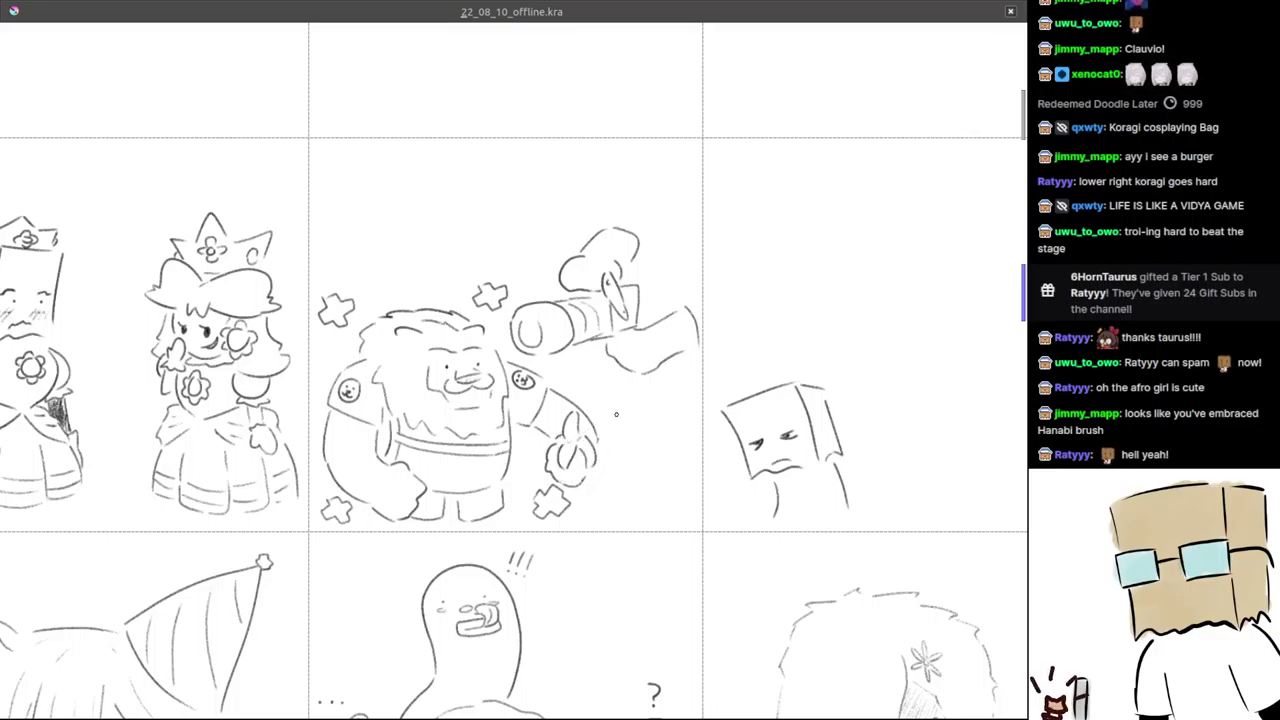
pyautogui.moveTo(579, 424); pyautogui.dragTo(567, 418)
pyautogui.moveTo(622, 336); pyautogui.dragTo(473, 404)
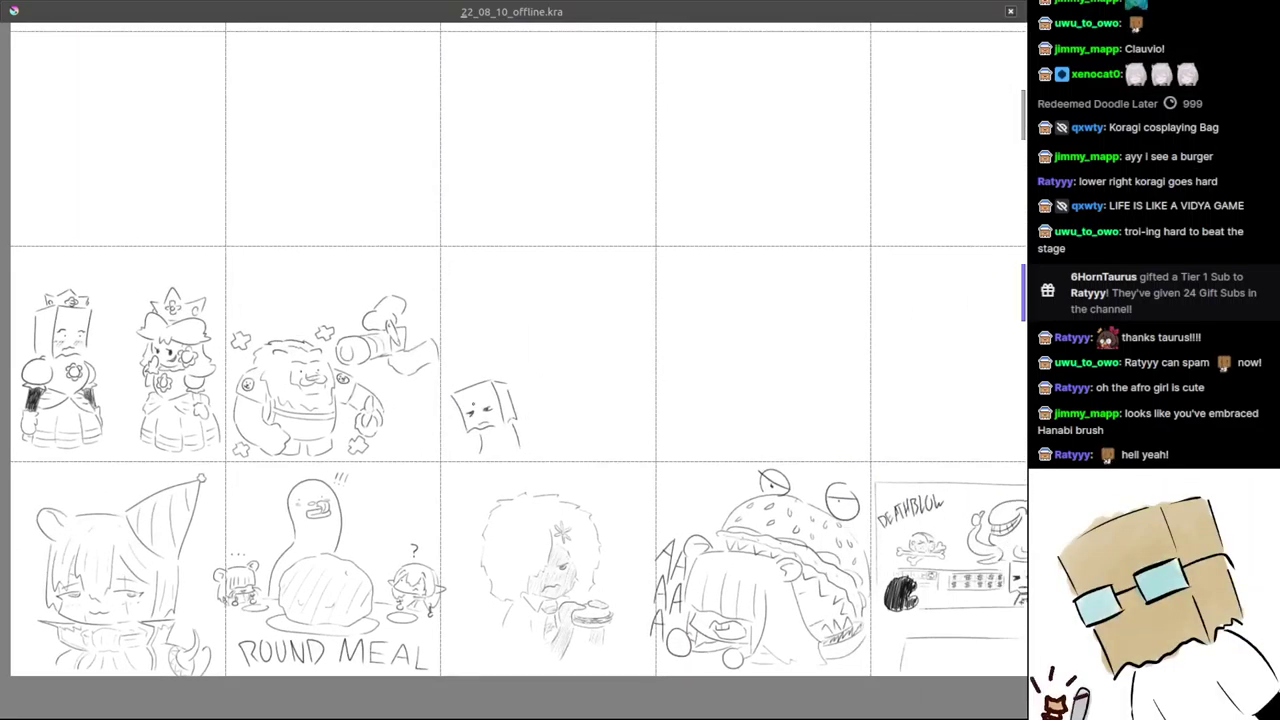
pyautogui.scroll(-1, 535, 414)
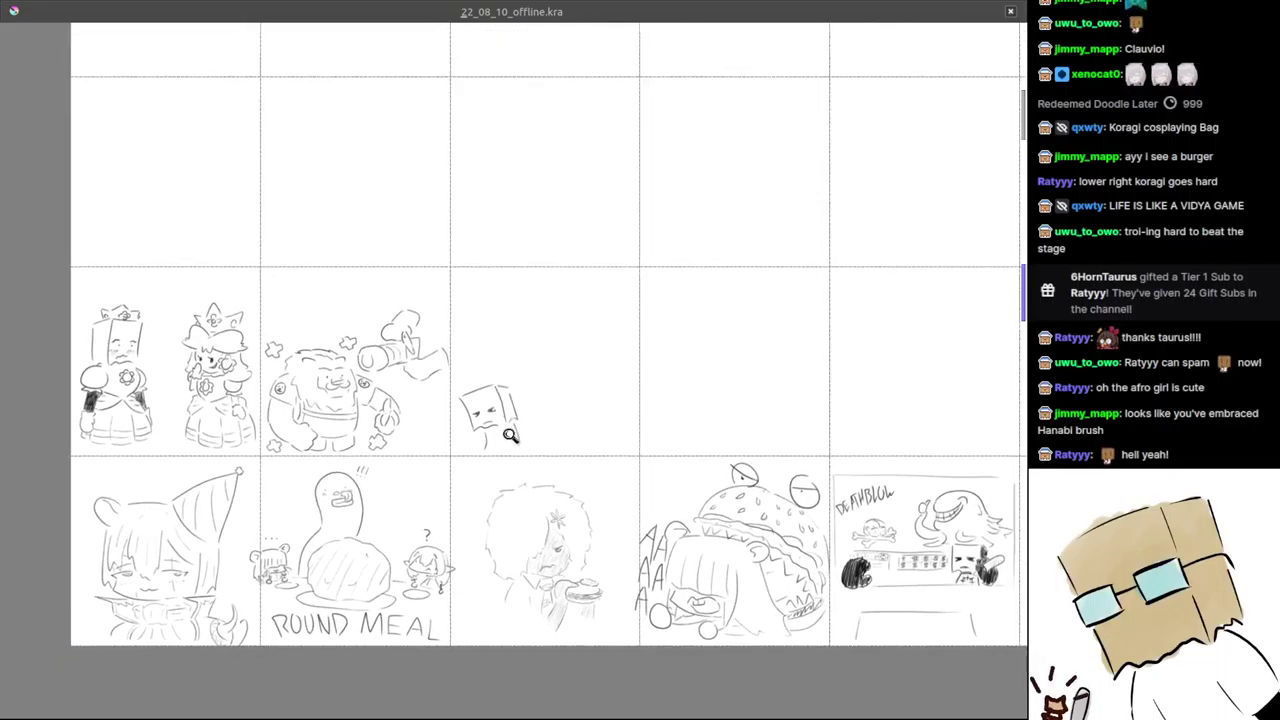
pyautogui.scroll(-1, 471, 466)
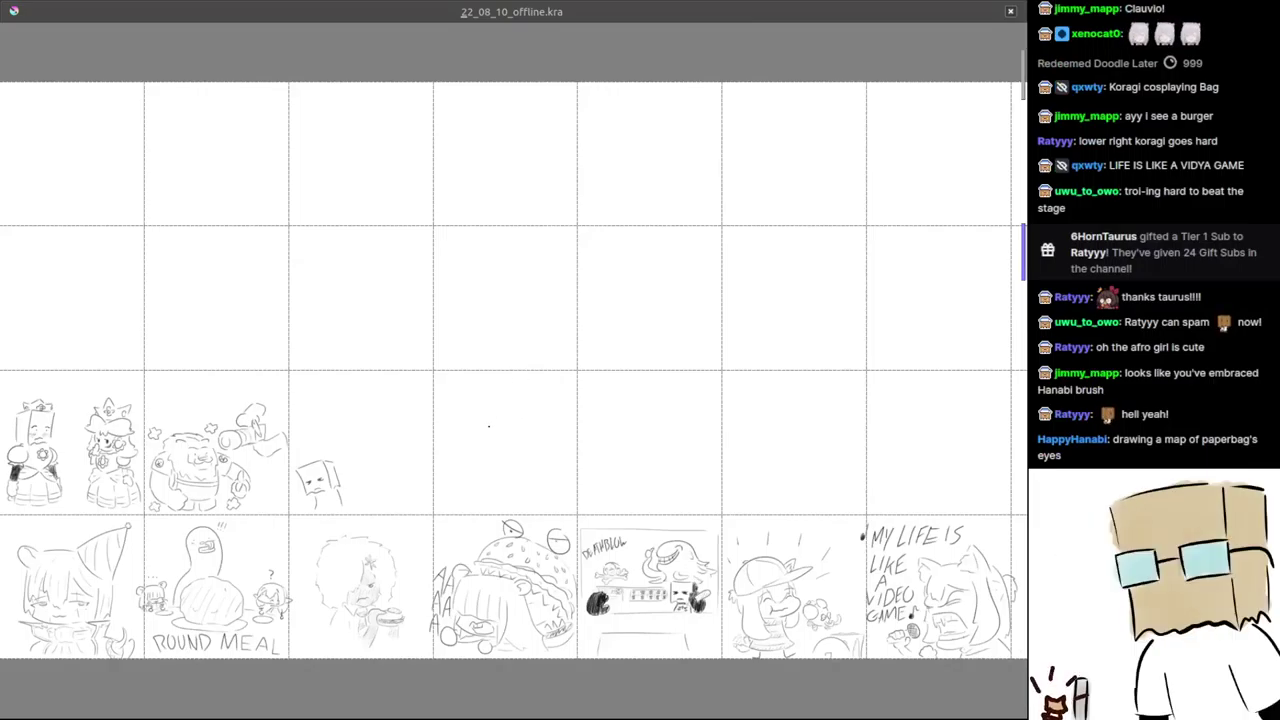
pyautogui.press('Tab')
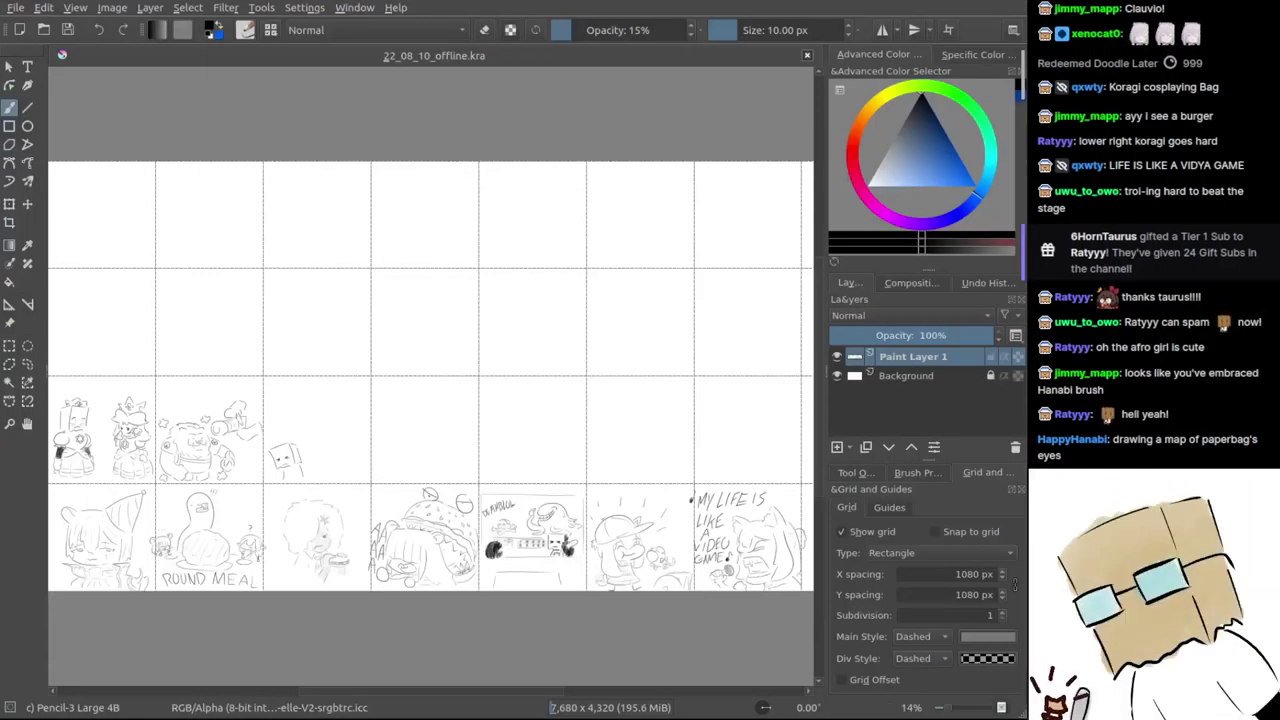
pyautogui.press('Tab')
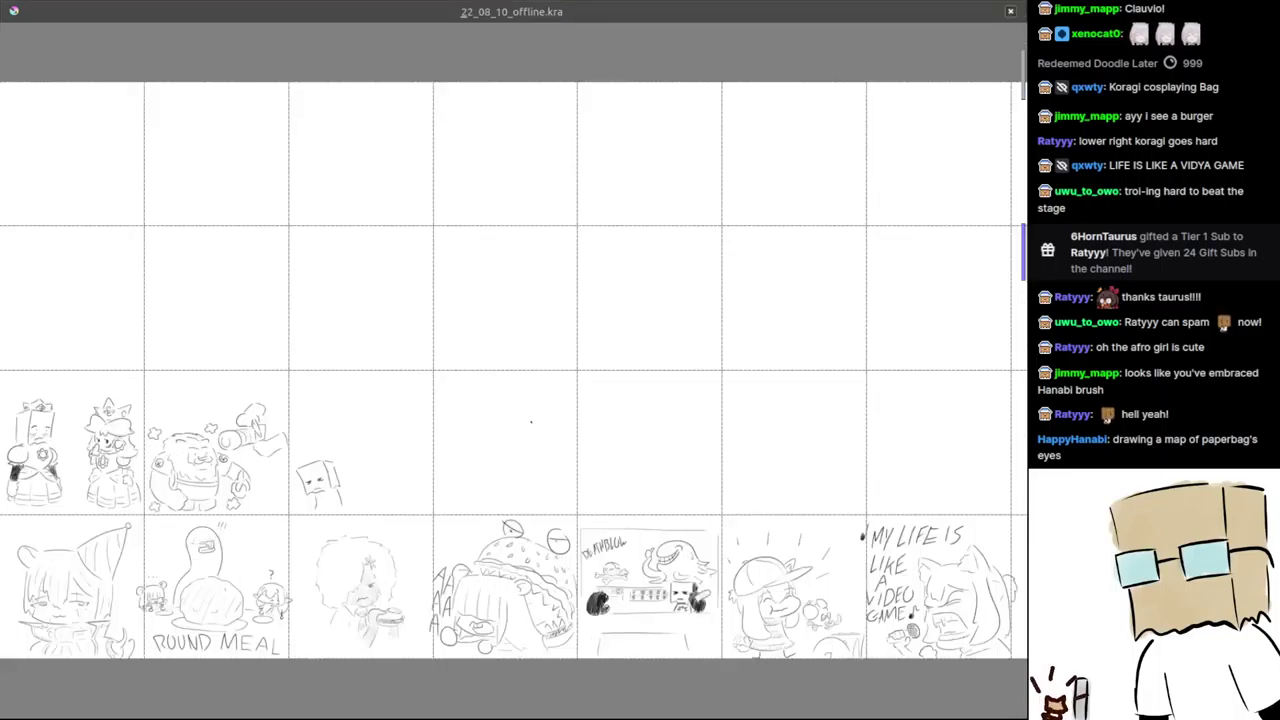
pyautogui.scroll(10, 560, 570)
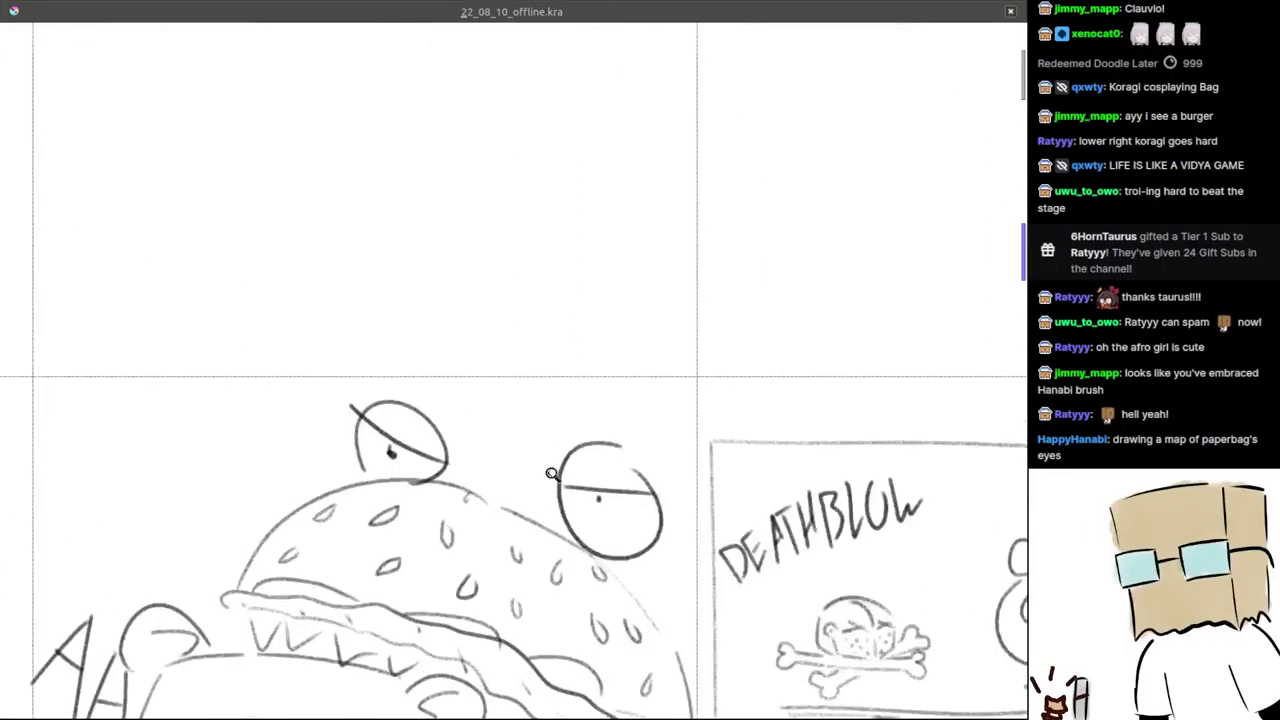
pyautogui.moveTo(477, 229); pyautogui.dragTo(553, 440)
pyautogui.hotkey('ctrl', 'z')
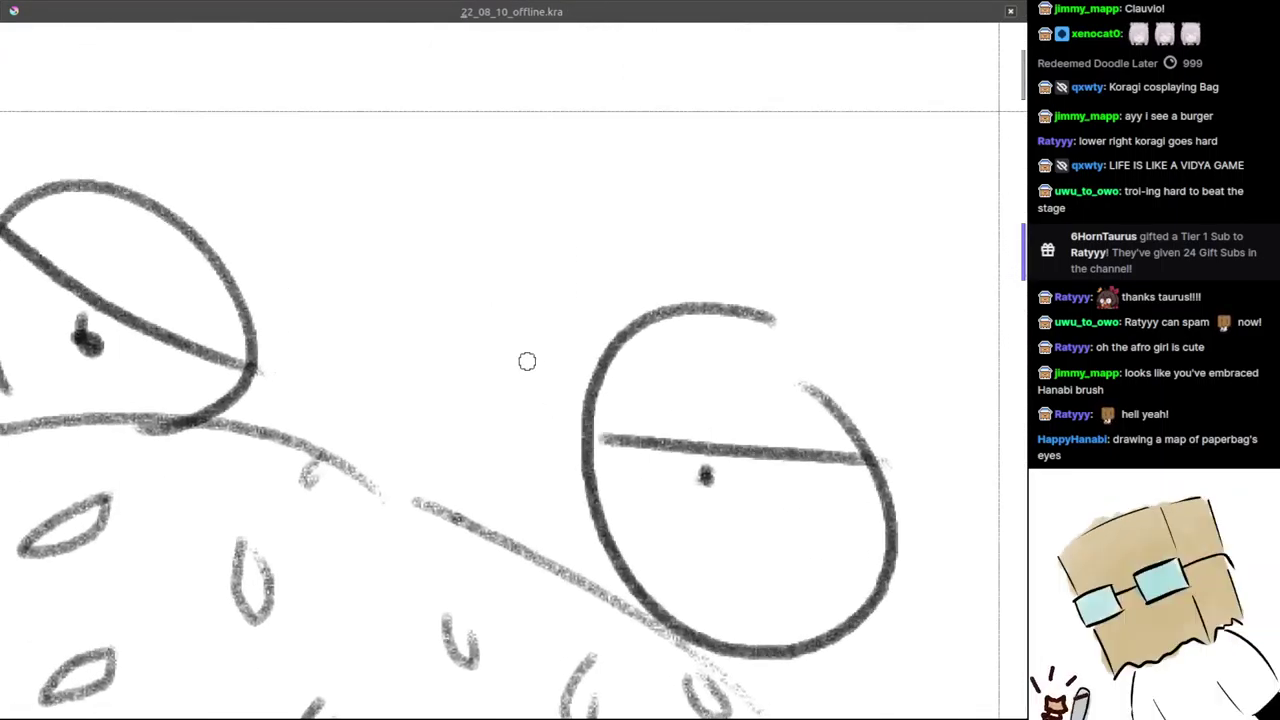
pyautogui.press('2')
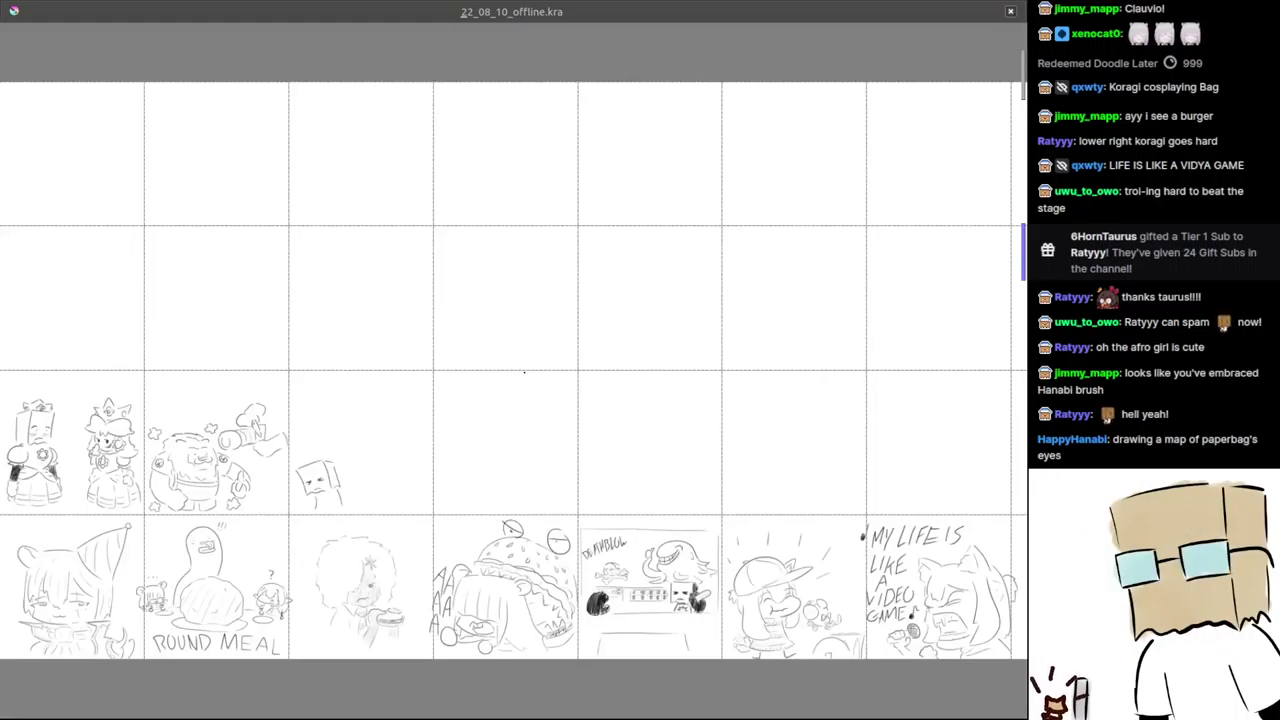
# - Bring back the full interface and examine the sketch of the laughing character in a baseball cap up close
pyautogui.press('Tab')
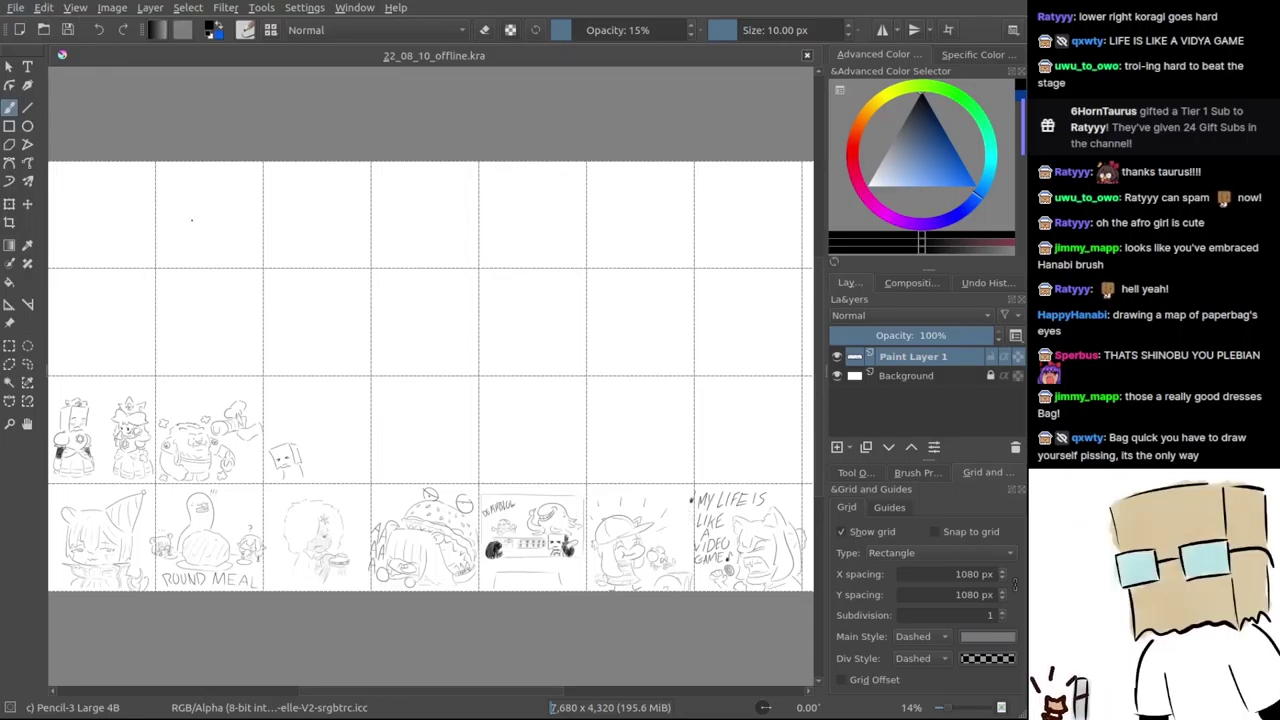
pyautogui.scroll(3, 650, 491)
pyautogui.moveTo(654, 622)
pyautogui.mouseDown()
pyautogui.moveTo(608, 502)
pyautogui.moveTo(525, 374)
pyautogui.mouseUp()
pyautogui.scroll(1, 608, 505)
pyautogui.scroll(1, 604, 497)
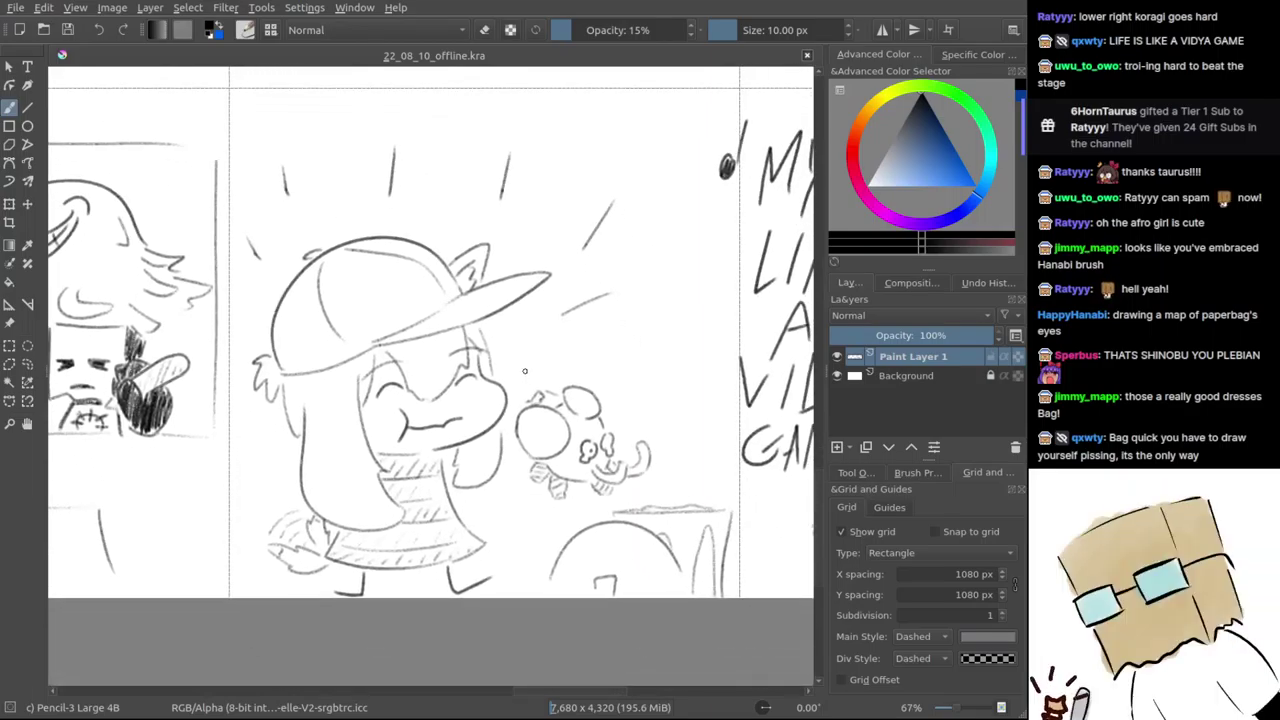
pyautogui.scroll(1, 524, 373)
pyautogui.scroll(-1, 524, 374)
pyautogui.moveTo(505, 376); pyautogui.dragTo(474, 391)
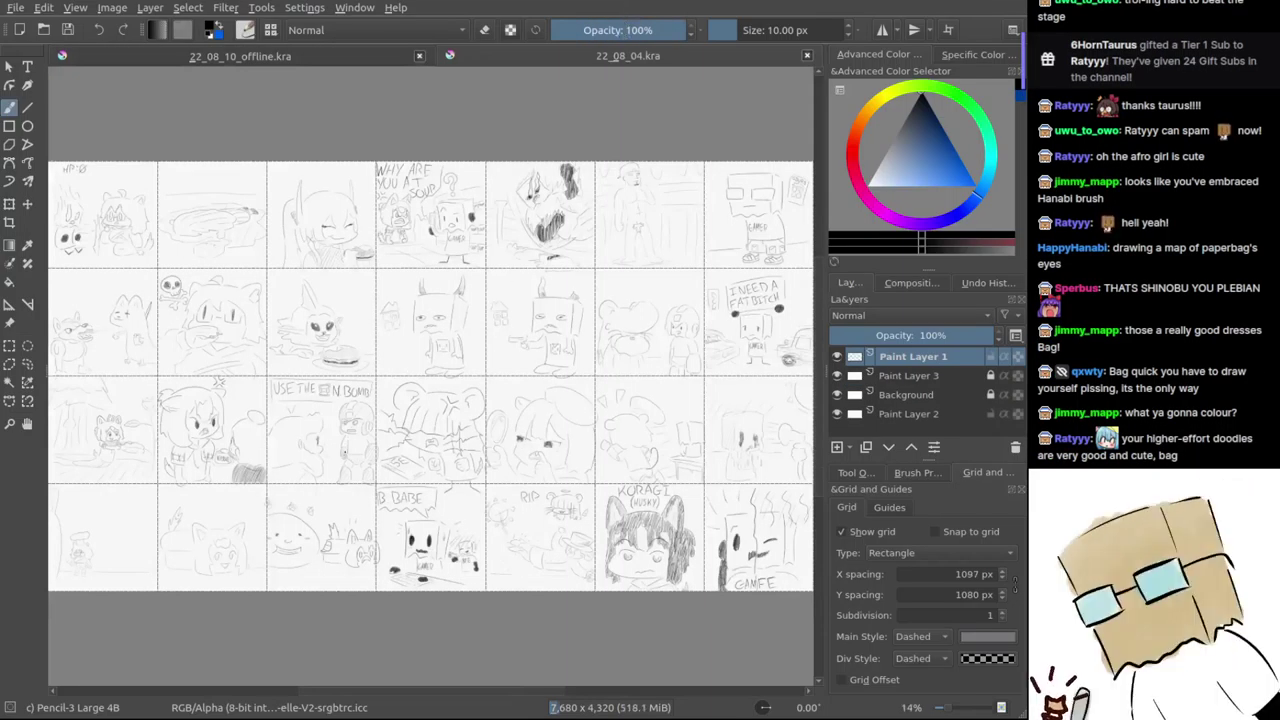
# - Hide the grid in 22_08_04.kra and bring the sketch of the horned girl holding a burger into close view
pyautogui.scroll(1, 277, 508)
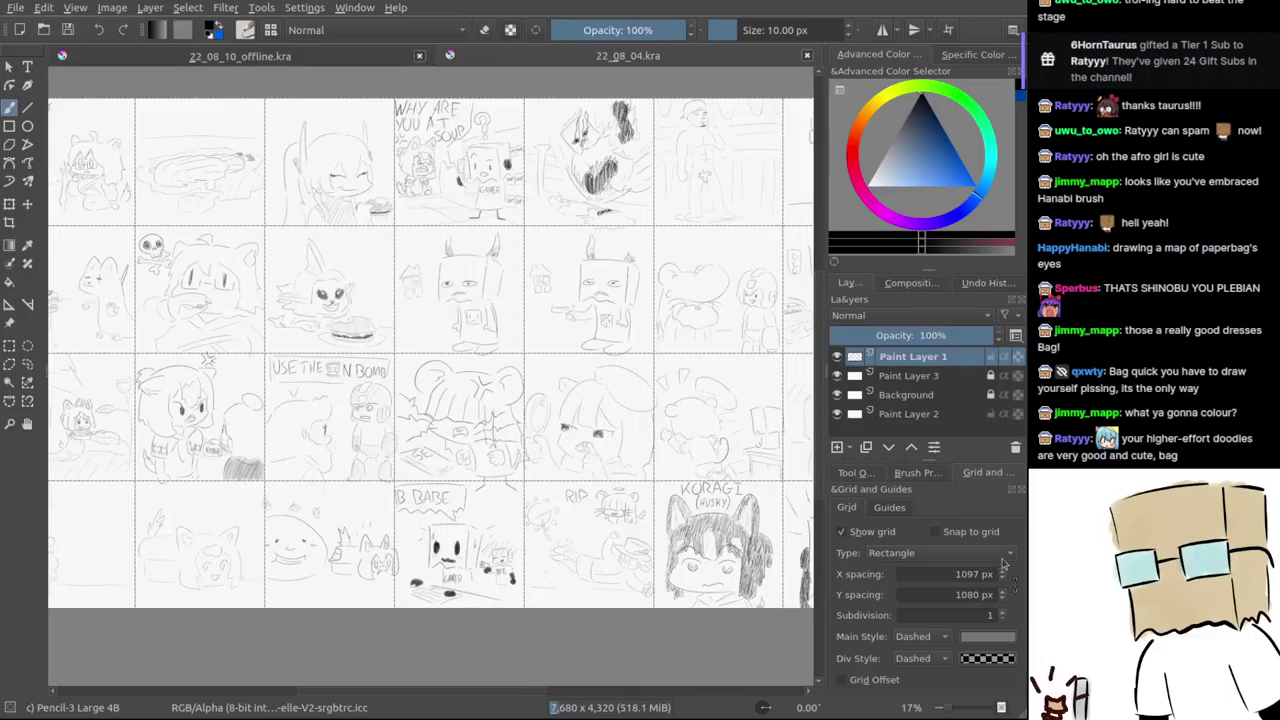
pyautogui.click(842, 532)
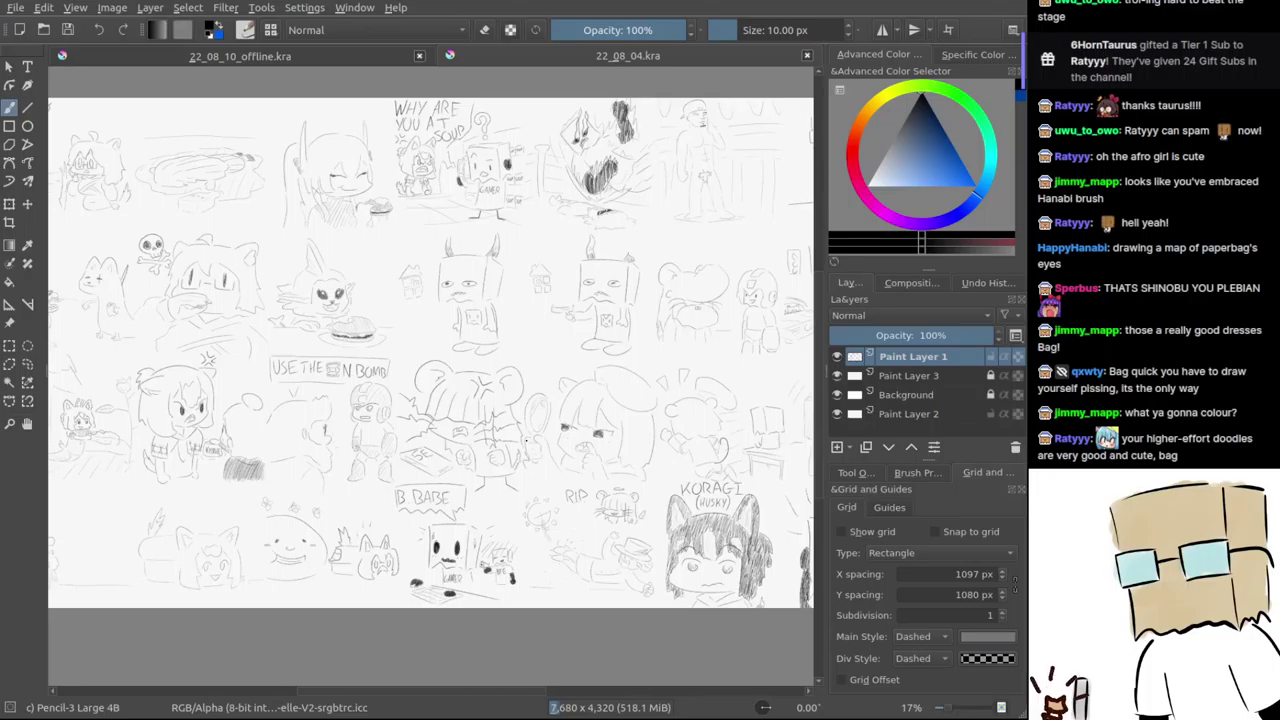
pyautogui.moveTo(526, 441); pyautogui.dragTo(568, 451)
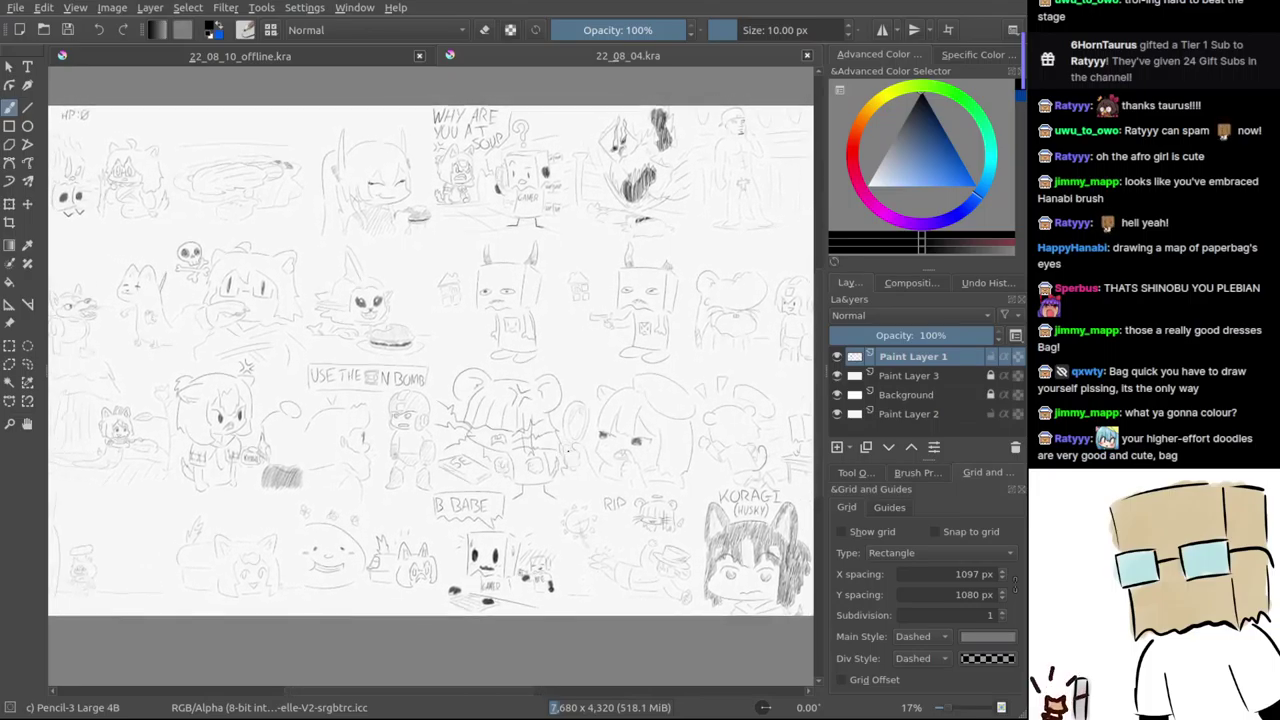
pyautogui.scroll(2, 527, 475)
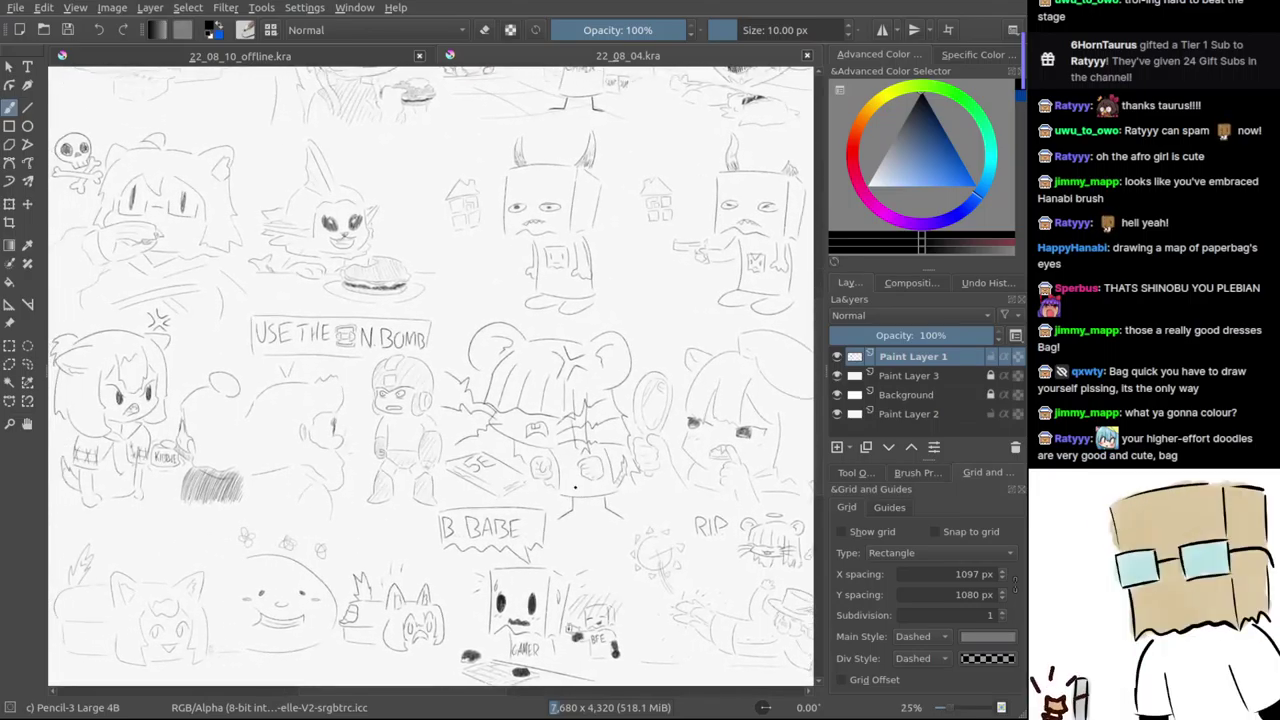
pyautogui.moveTo(296, 513); pyautogui.dragTo(316, 698)
pyautogui.moveTo(450, 431); pyautogui.dragTo(503, 464)
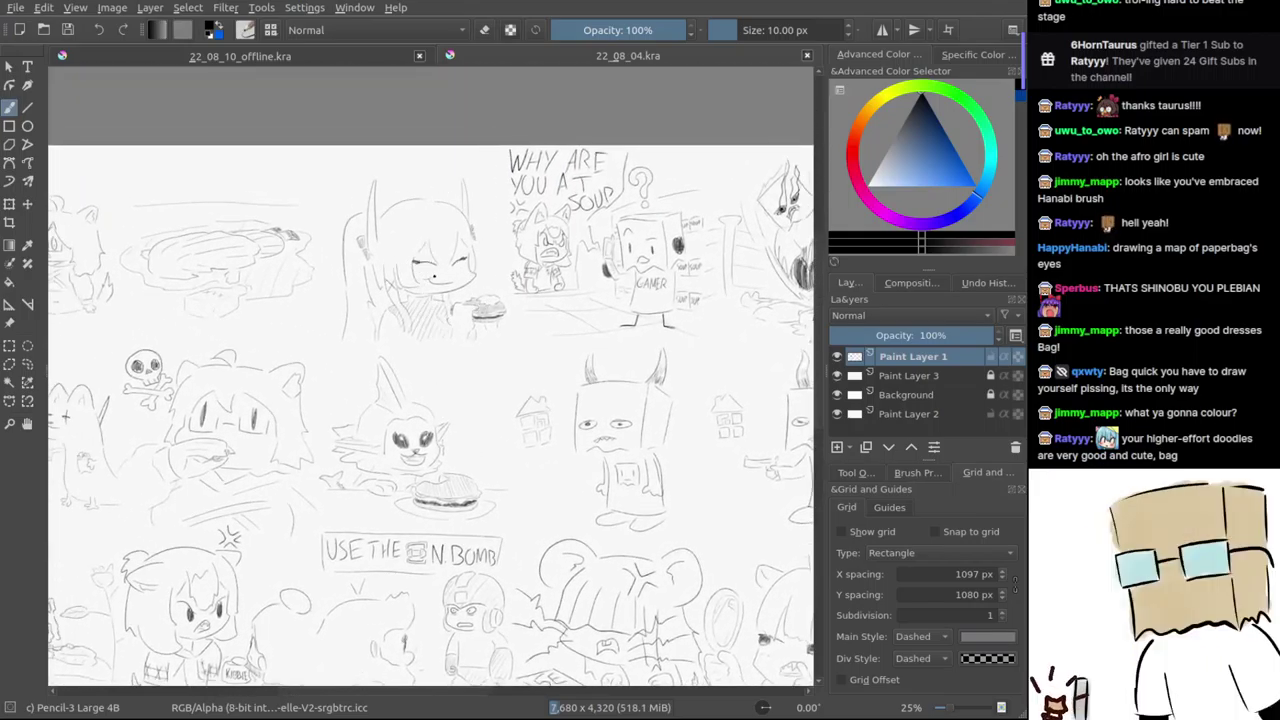
pyautogui.scroll(2, 432, 273)
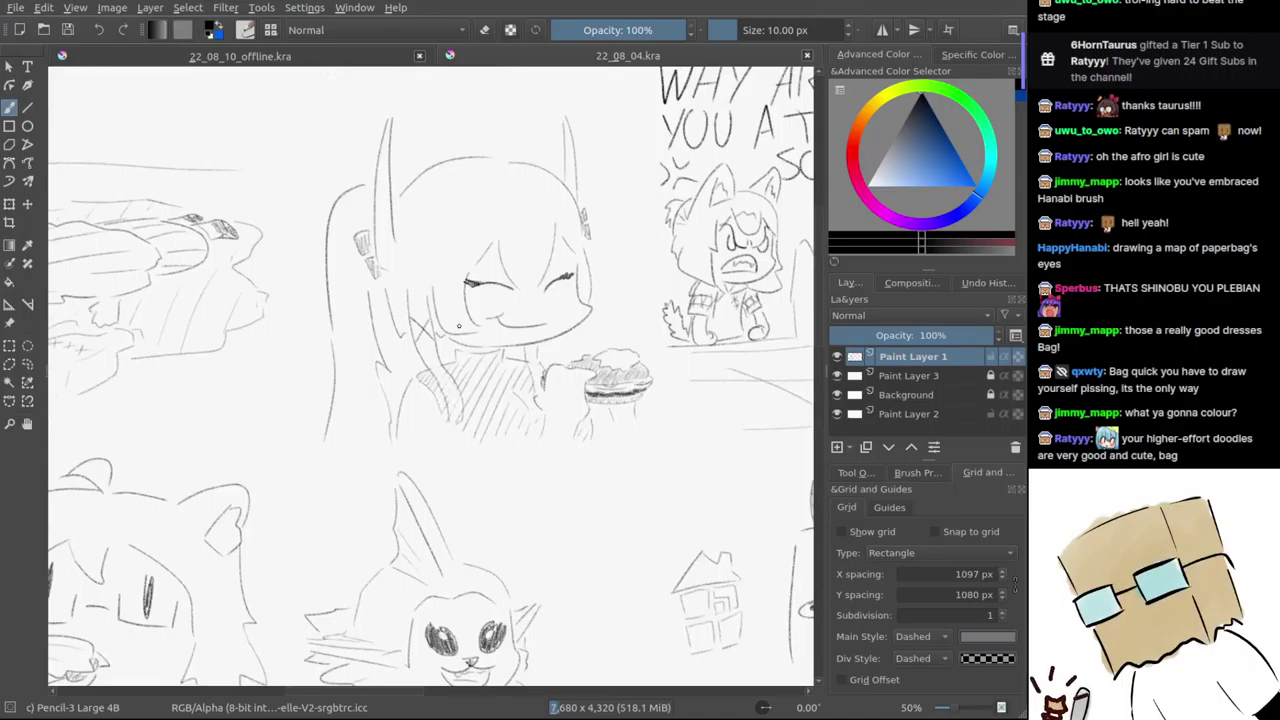
pyautogui.moveTo(416, 380); pyautogui.dragTo(414, 412)
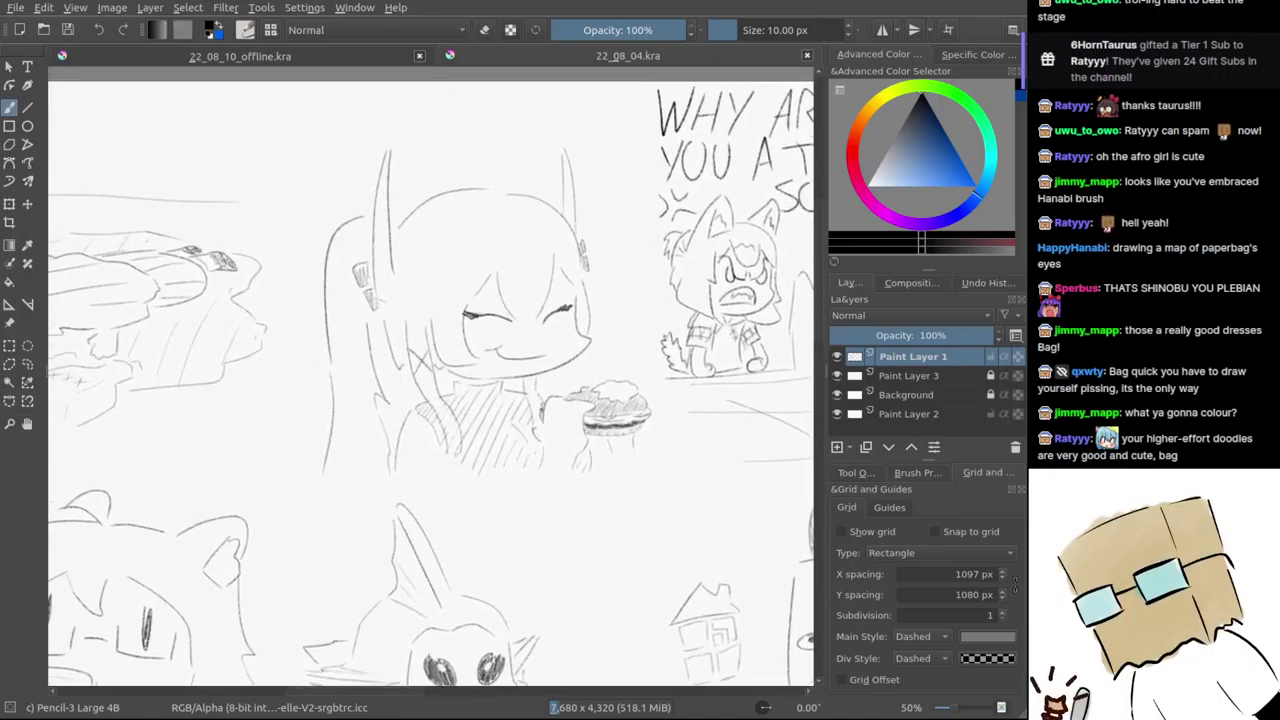
pyautogui.hotkey('ctrl', 'r')
pyautogui.moveTo(390, 193); pyautogui.dragTo(348, 189)
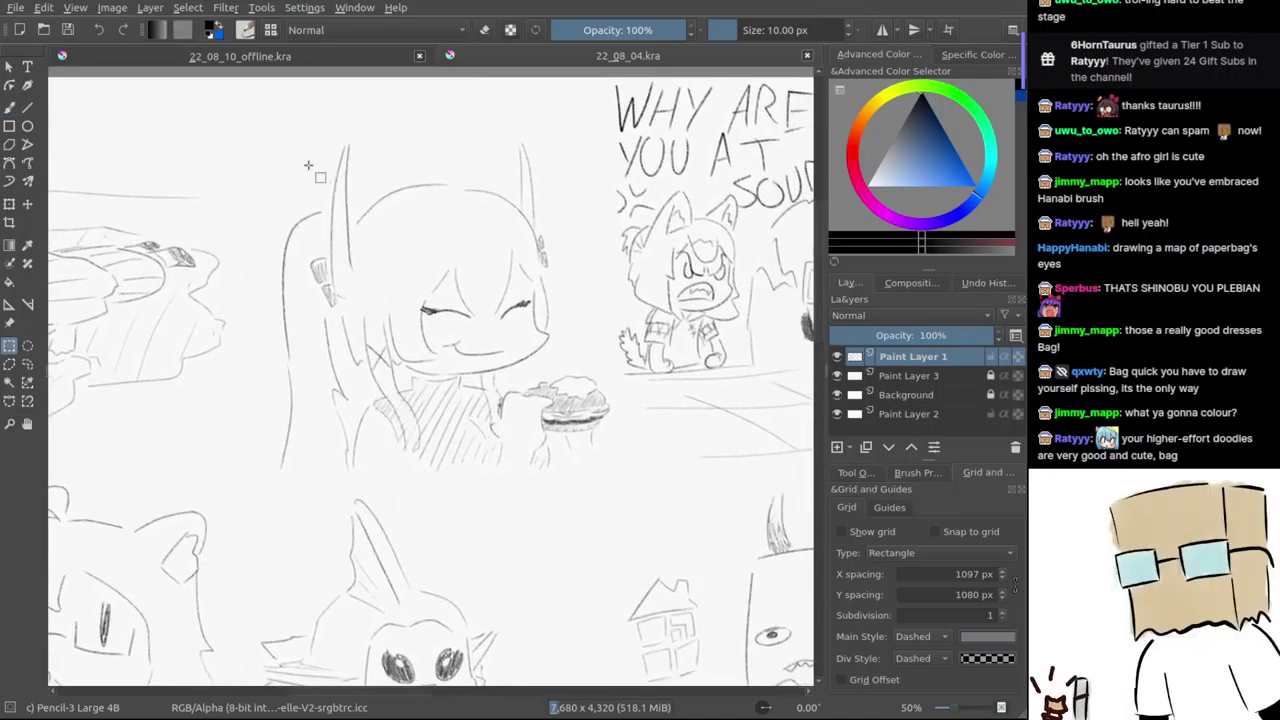
pyautogui.moveTo(252, 132); pyautogui.dragTo(616, 498)
pyautogui.click(612, 430)
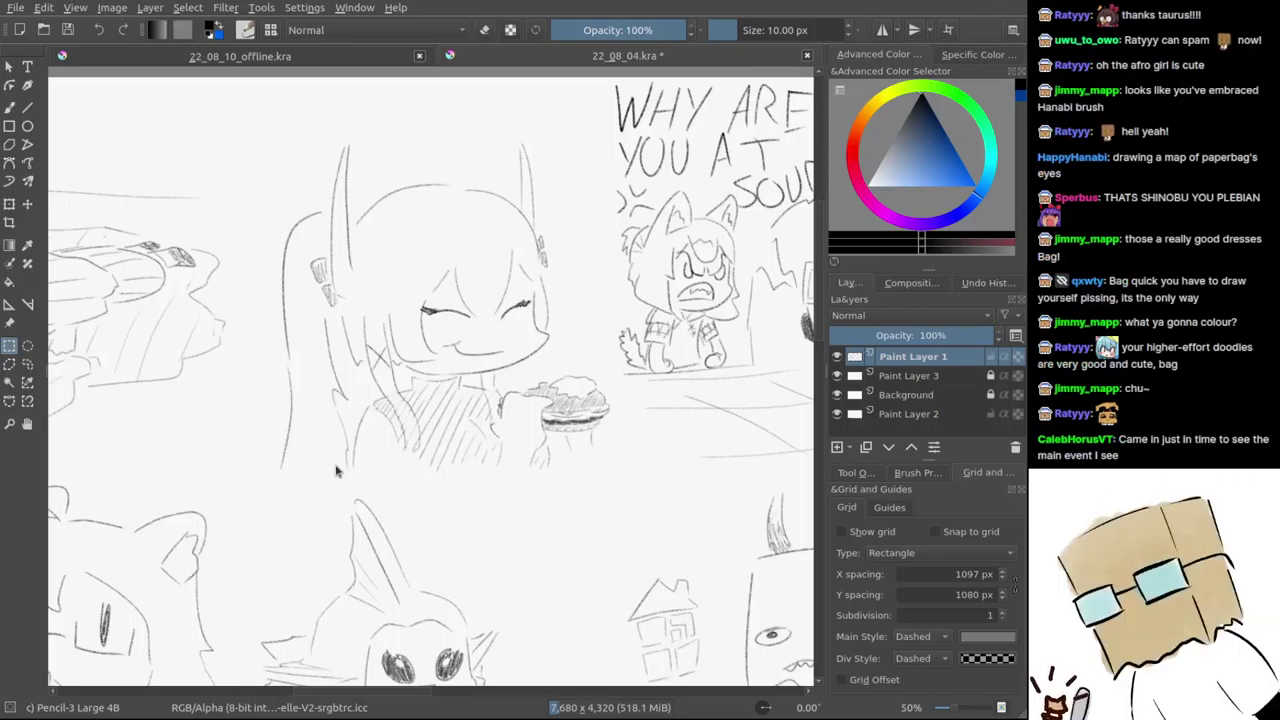
# - Save the document as josabelle_burger.kra
pyautogui.hotkey('ctrl', 's')
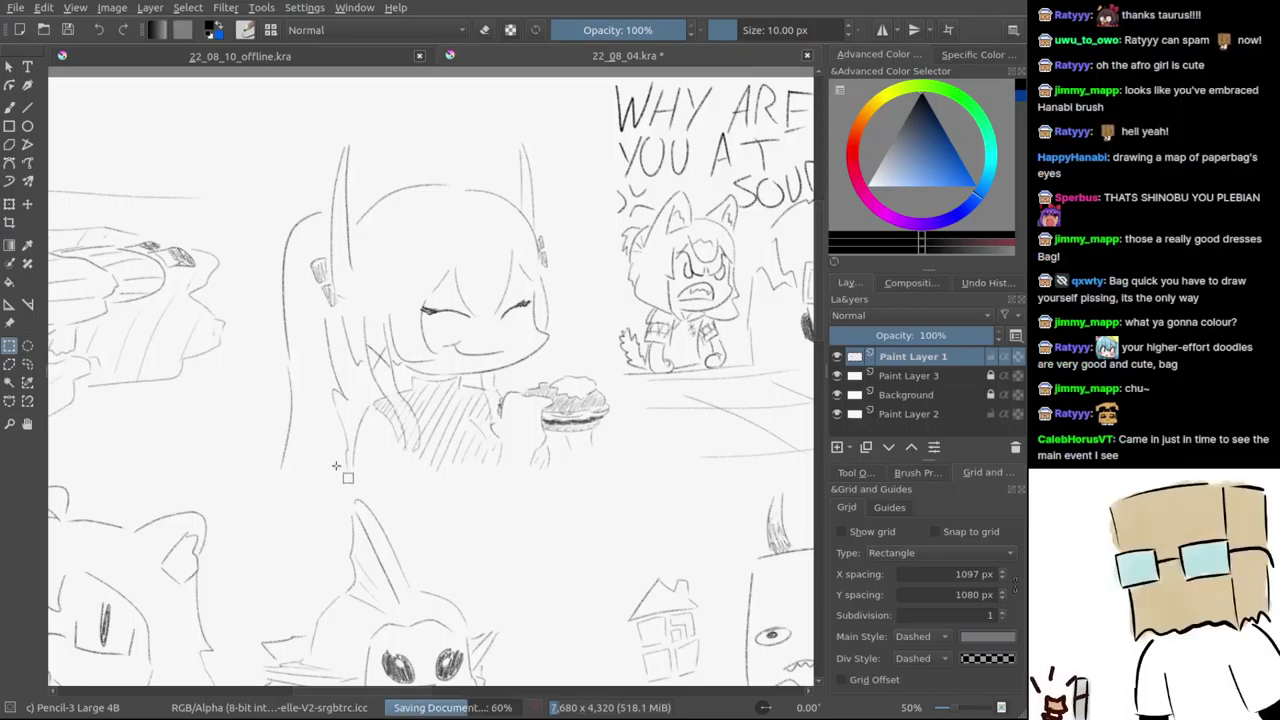
# - Erase everything on Paint Layer 1 outside combined rectangular selections around the horned girl and her burger, and clear the selection
pyautogui.scroll(-1, 336, 465)
pyautogui.moveTo(276, 138); pyautogui.dragTo(530, 484)
pyautogui.moveTo(507, 228)
pyautogui.mouseDown()
pyautogui.moveTo(572, 490)
pyautogui.moveTo(563, 511)
pyautogui.mouseUp()
pyautogui.moveTo(546, 358); pyautogui.dragTo(596, 493)
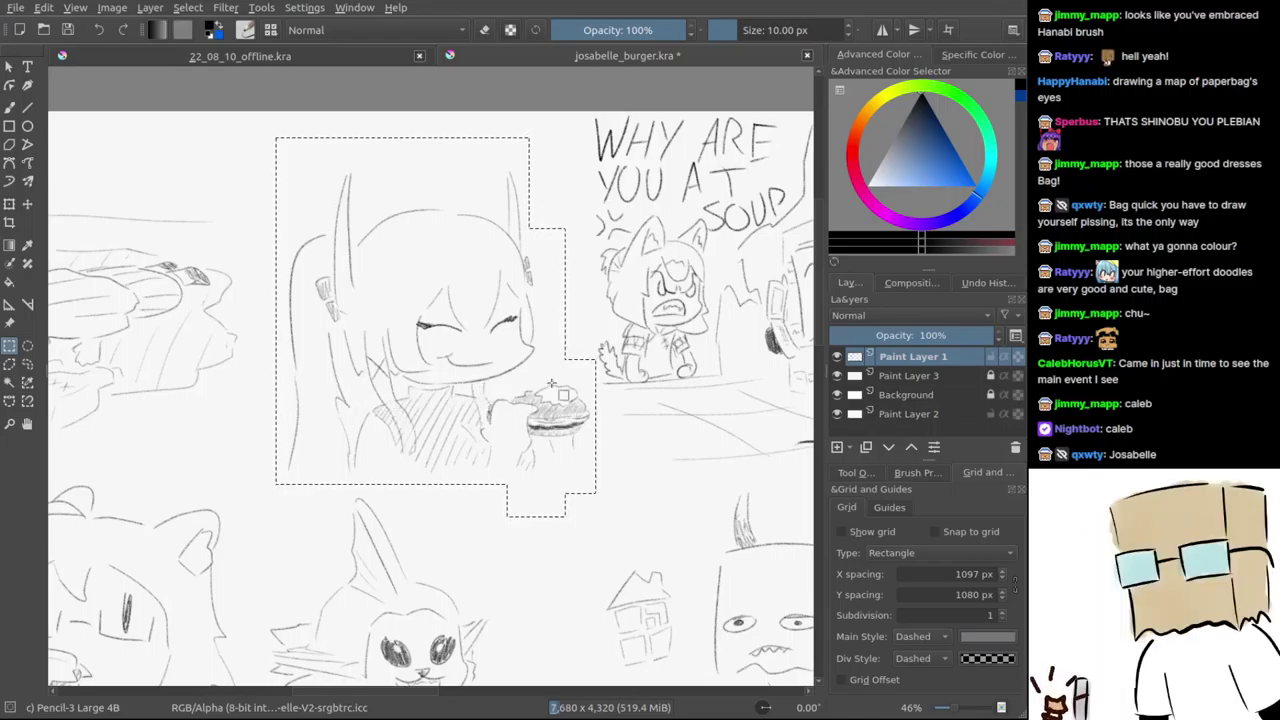
pyautogui.press('Delete')
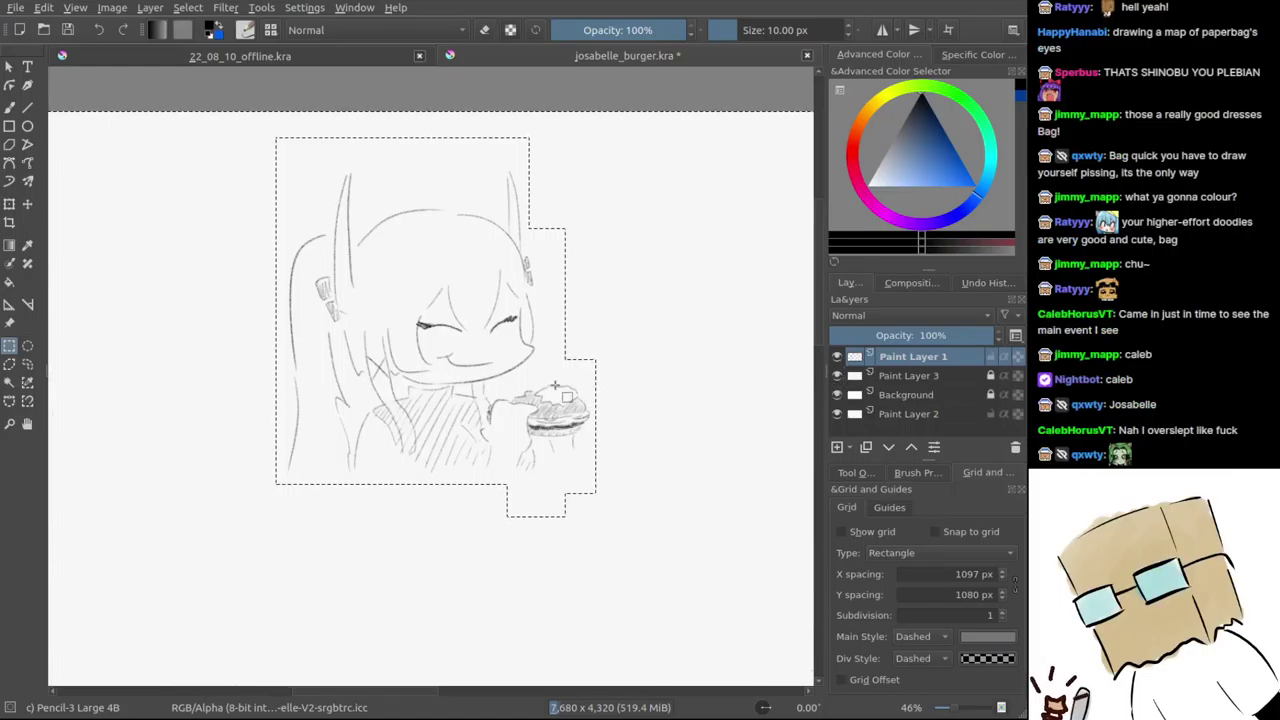
pyautogui.hotkey('ctrl', 'shift', 'a')
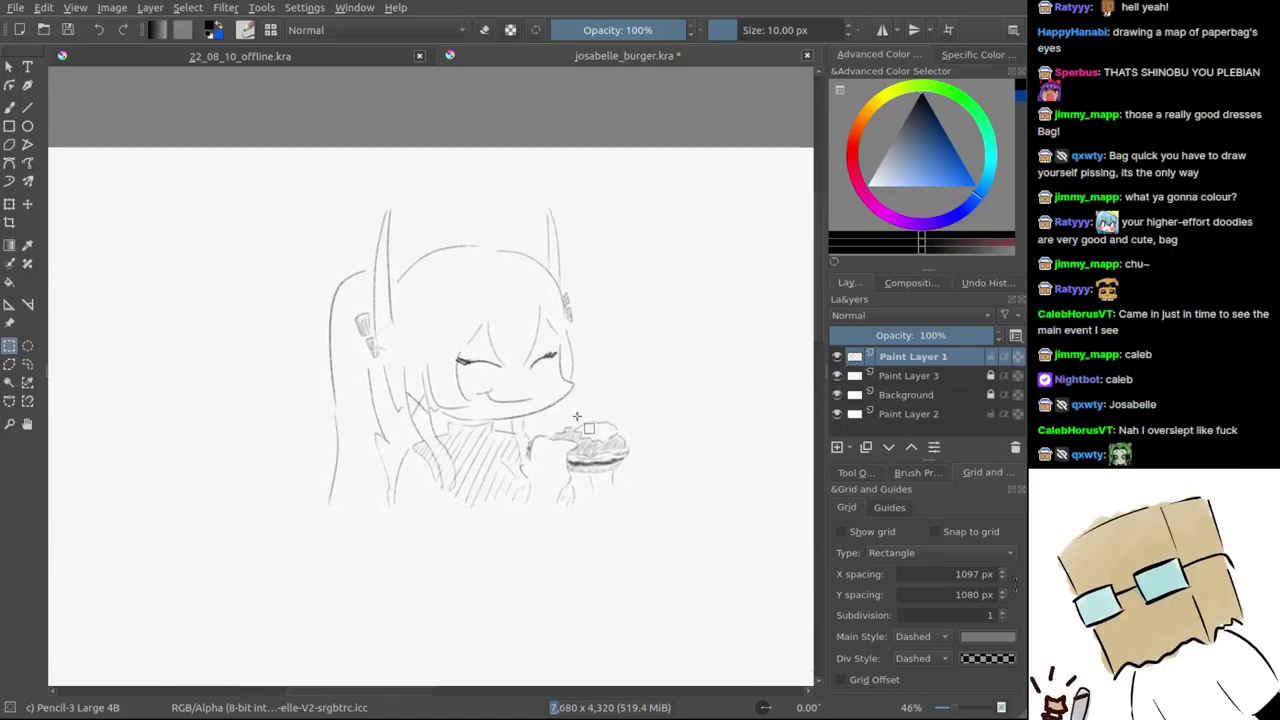
# - Save josabelle_burger.kra and turn off the Center and Grow options of the Crop tool
pyautogui.hotkey('ctrl', 's')
pyautogui.moveTo(570, 466); pyautogui.dragTo(446, 446)
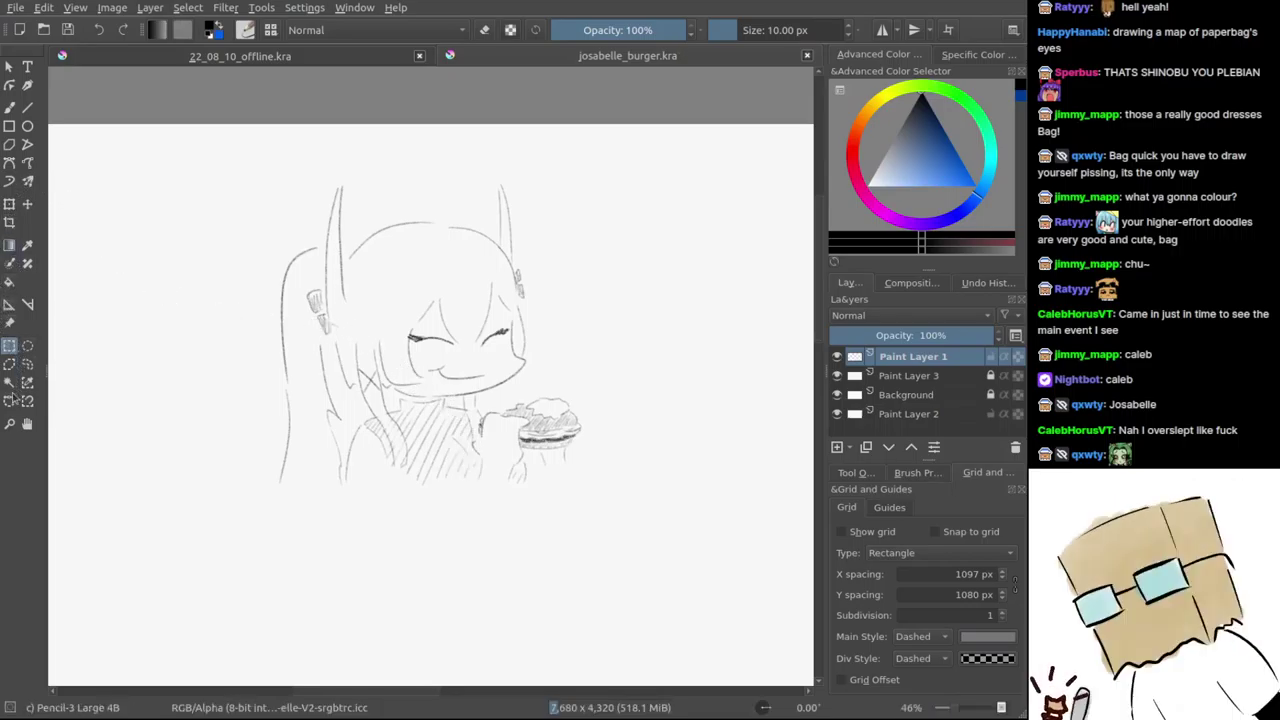
pyautogui.click(9, 222)
pyautogui.moveTo(206, 134); pyautogui.dragTo(352, 290)
pyautogui.press('Return')
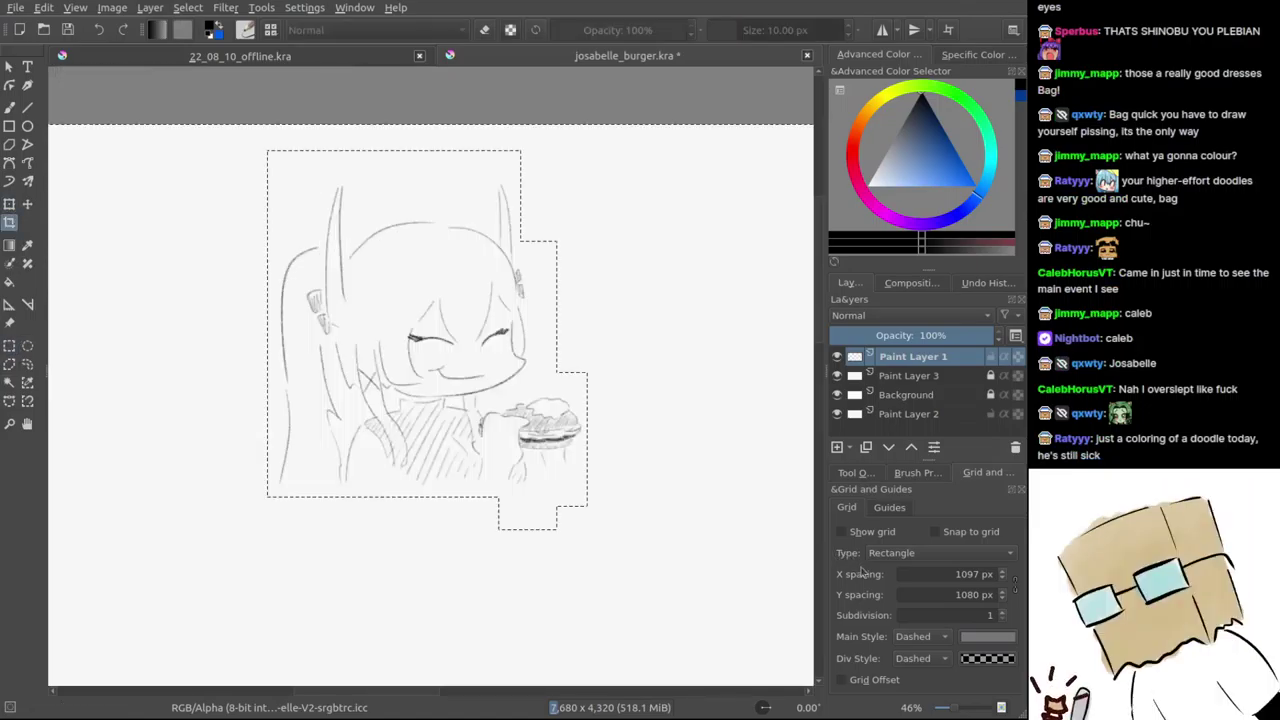
pyautogui.click(856, 473)
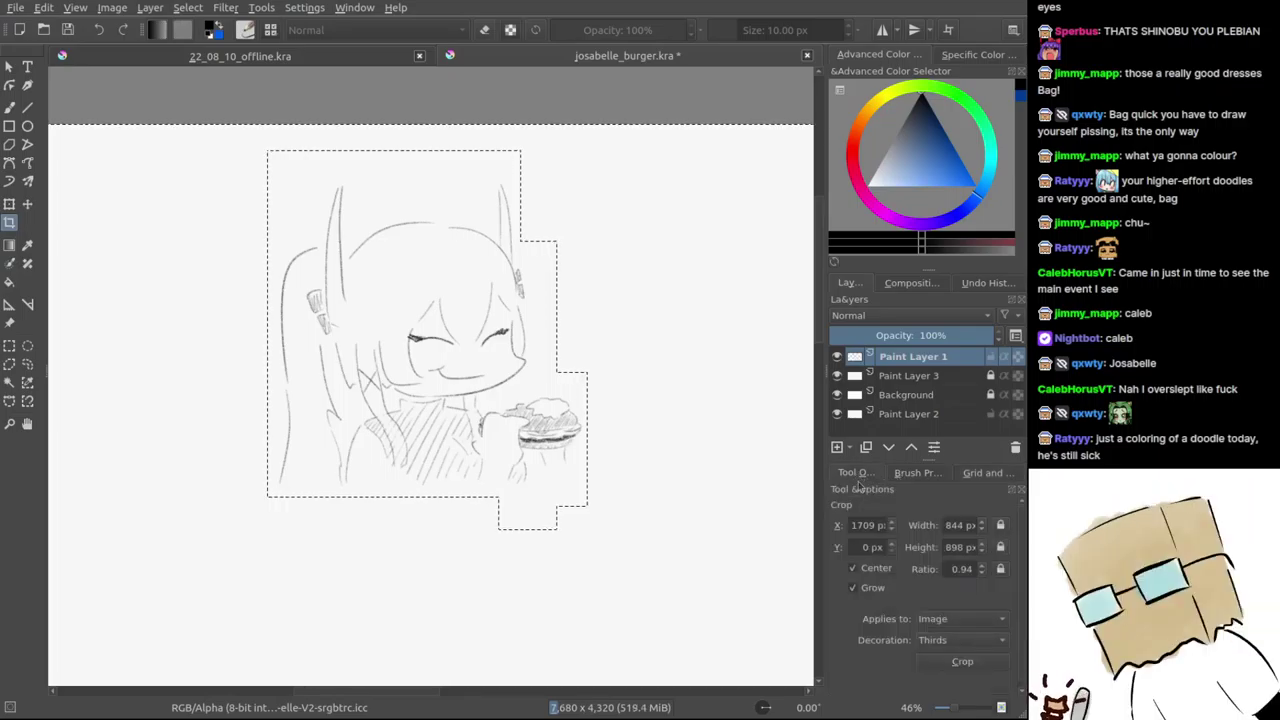
pyautogui.click(854, 568)
pyautogui.click(852, 587)
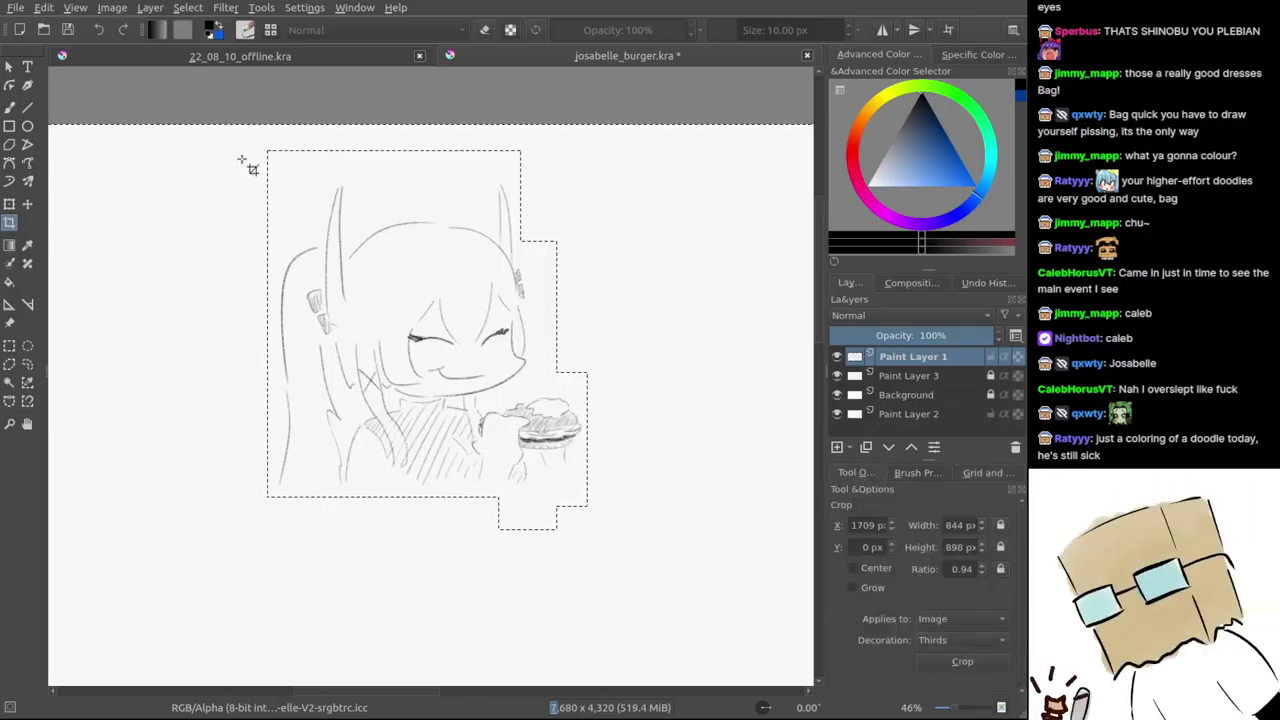
# - Set the crop ratio to 1.00 and apply a crop of 5760 by 4320 px
pyautogui.hotkey('ctrl', 'shift', 'a')
pyautogui.moveTo(235, 125); pyautogui.dragTo(663, 526)
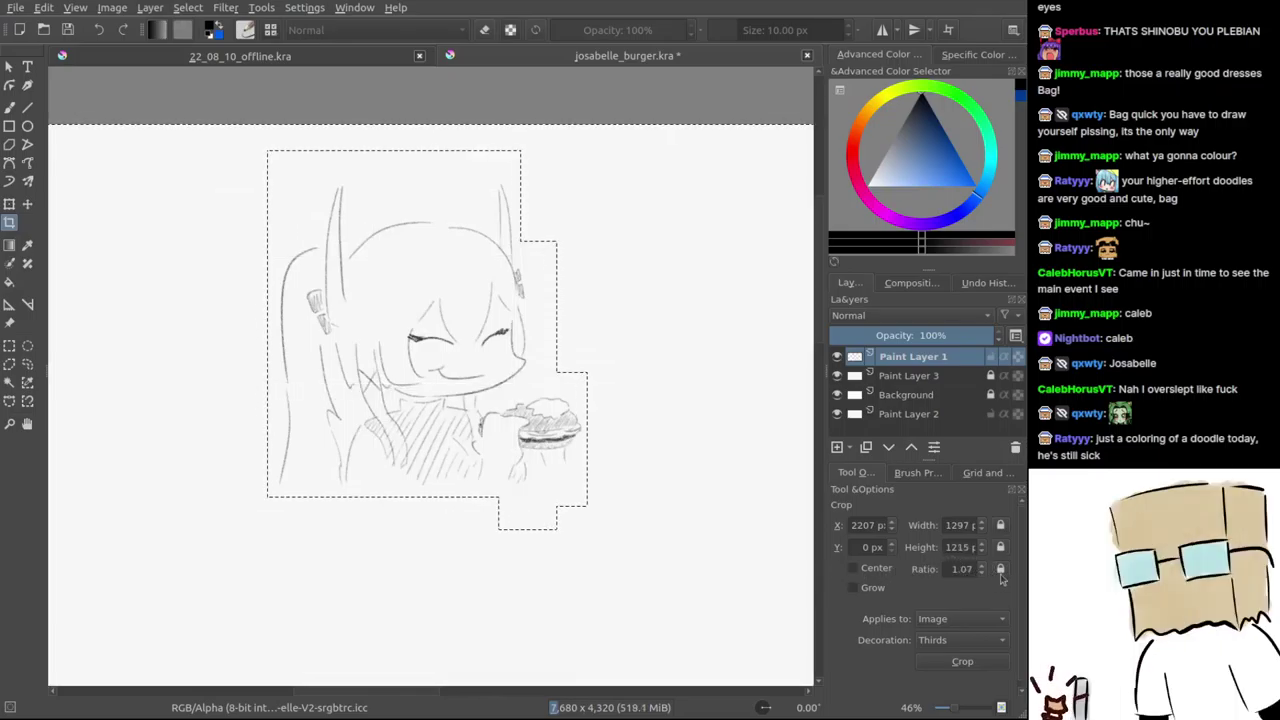
pyautogui.doubleClick(961, 569)
pyautogui.write('1')
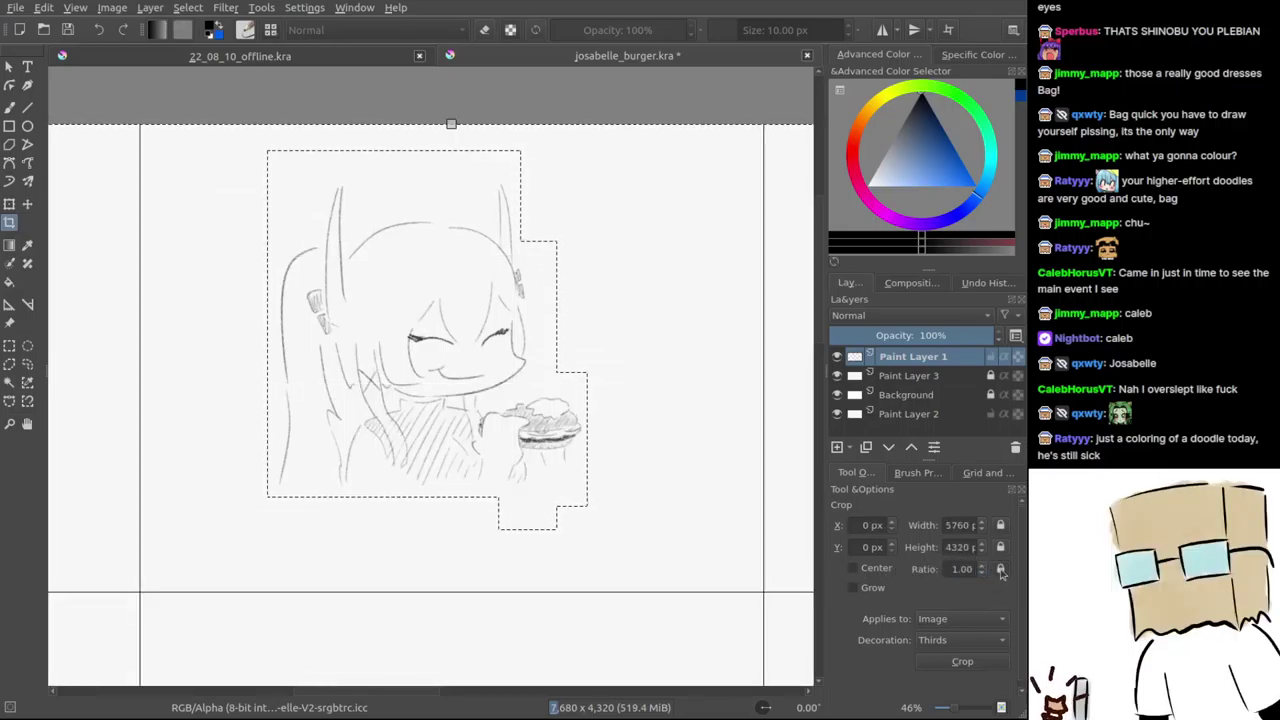
pyautogui.press('Return')
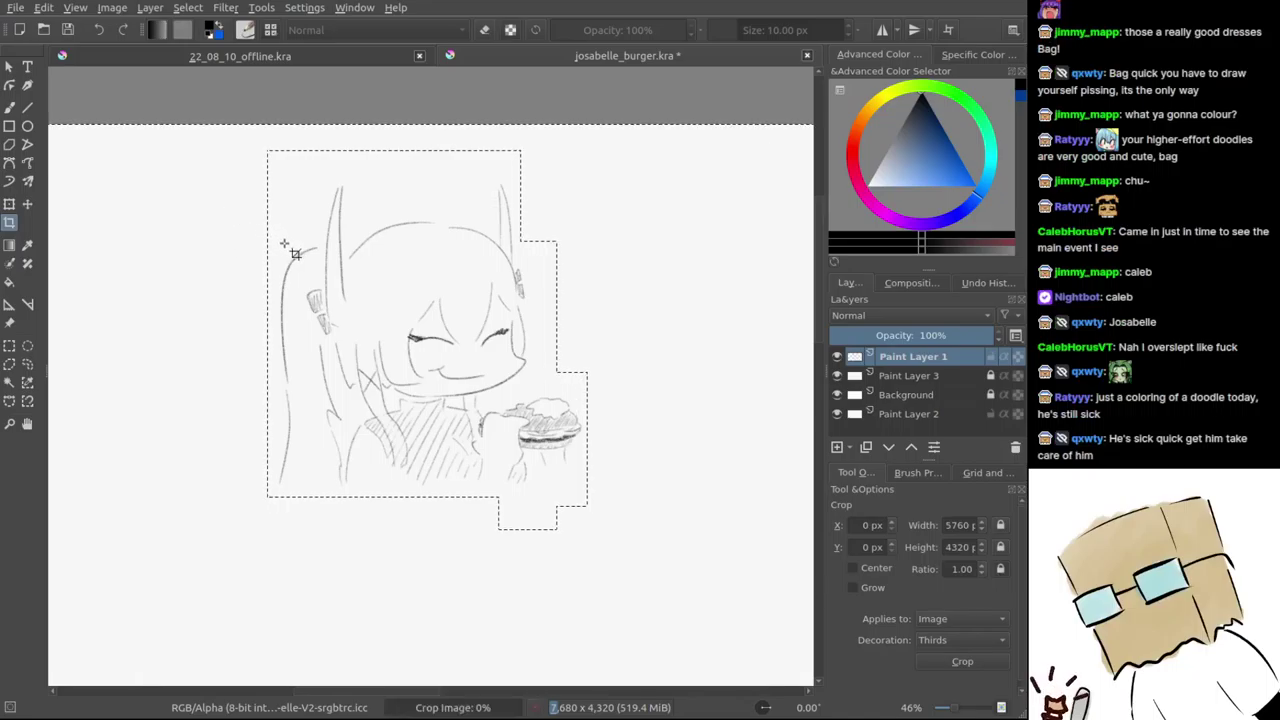
# - Crop the image to a square of 1289 by 1289 px framing the horned girl and her burger
pyautogui.moveTo(205, 155); pyautogui.dragTo(658, 562)
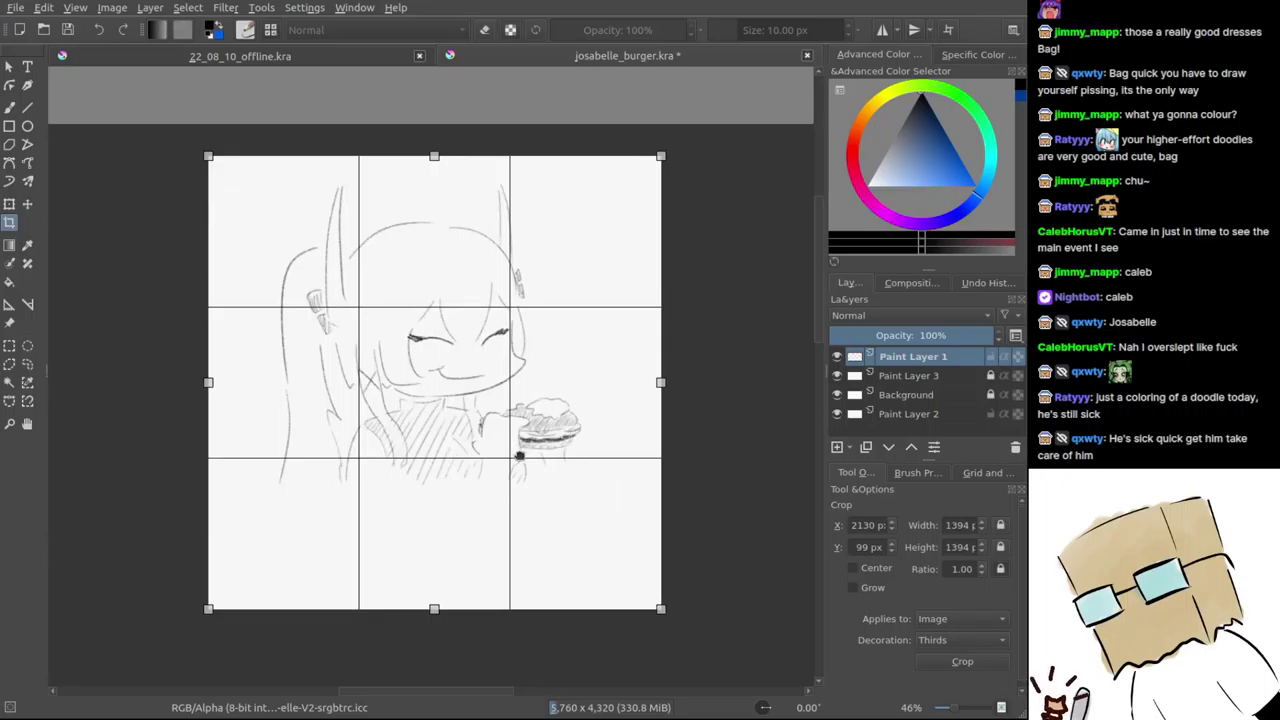
pyautogui.moveTo(513, 458); pyautogui.dragTo(514, 434)
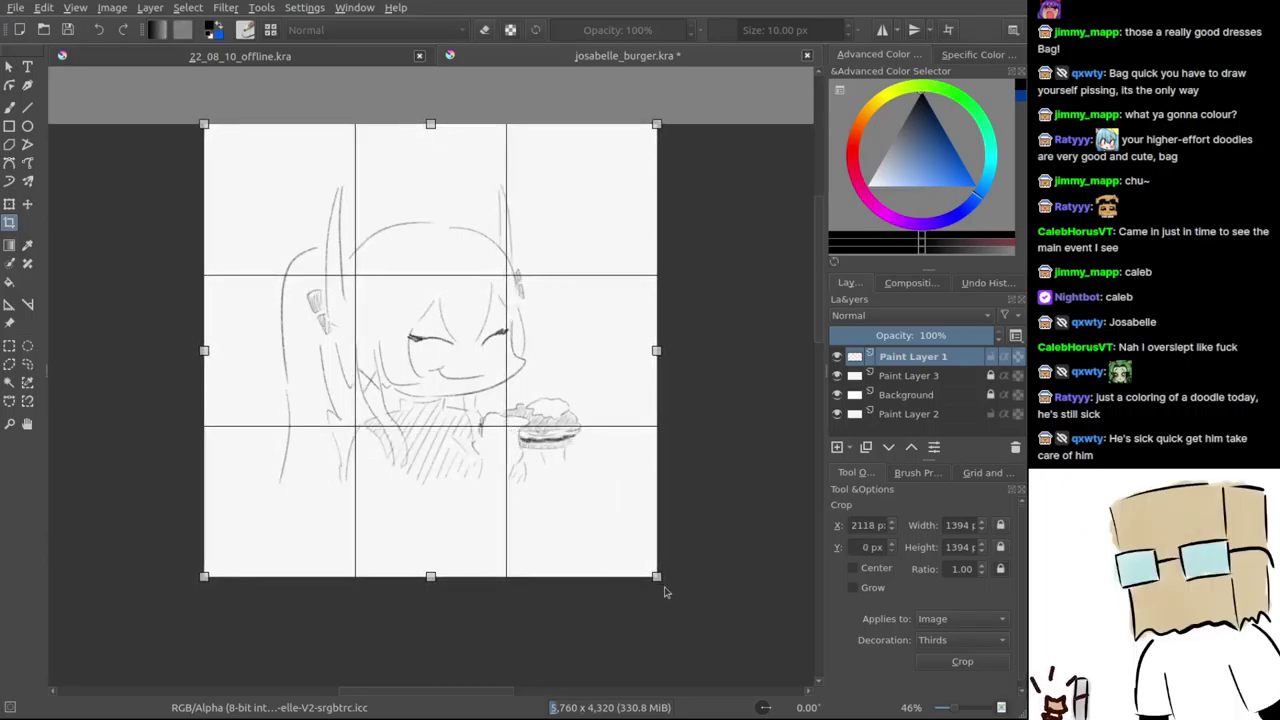
pyautogui.moveTo(656, 577); pyautogui.dragTo(620, 532)
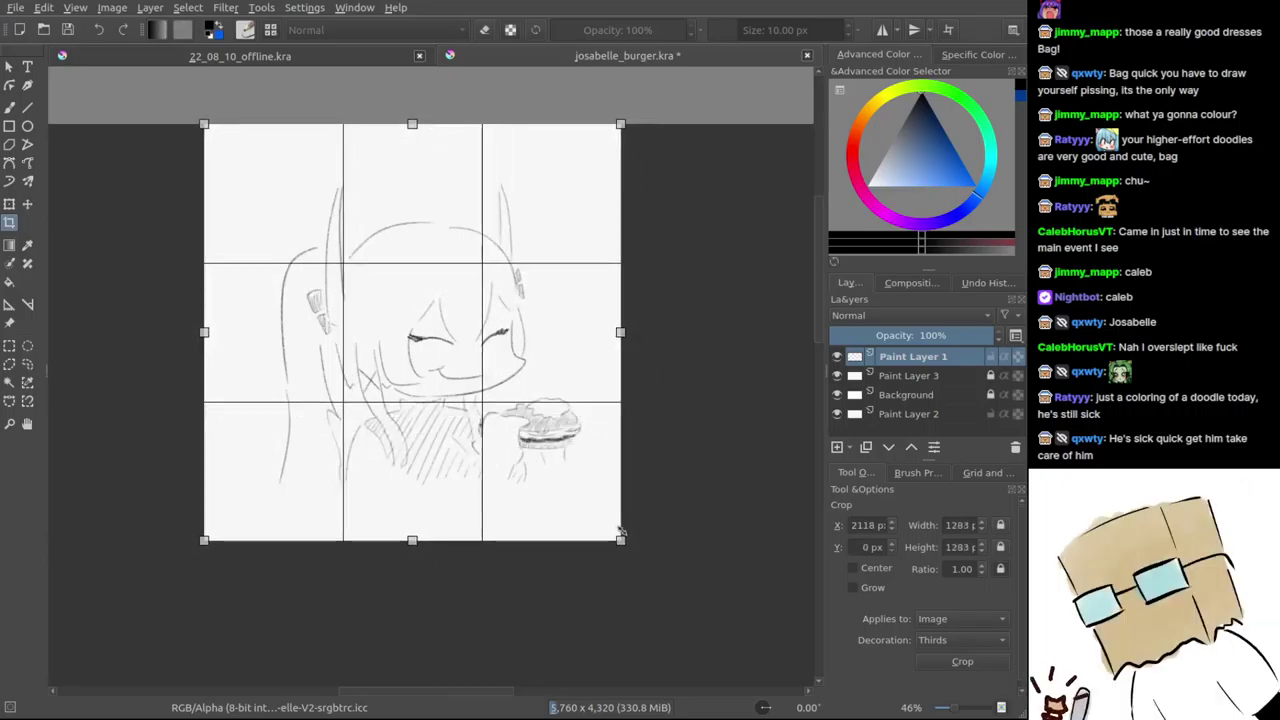
pyautogui.moveTo(457, 421); pyautogui.dragTo(480, 438)
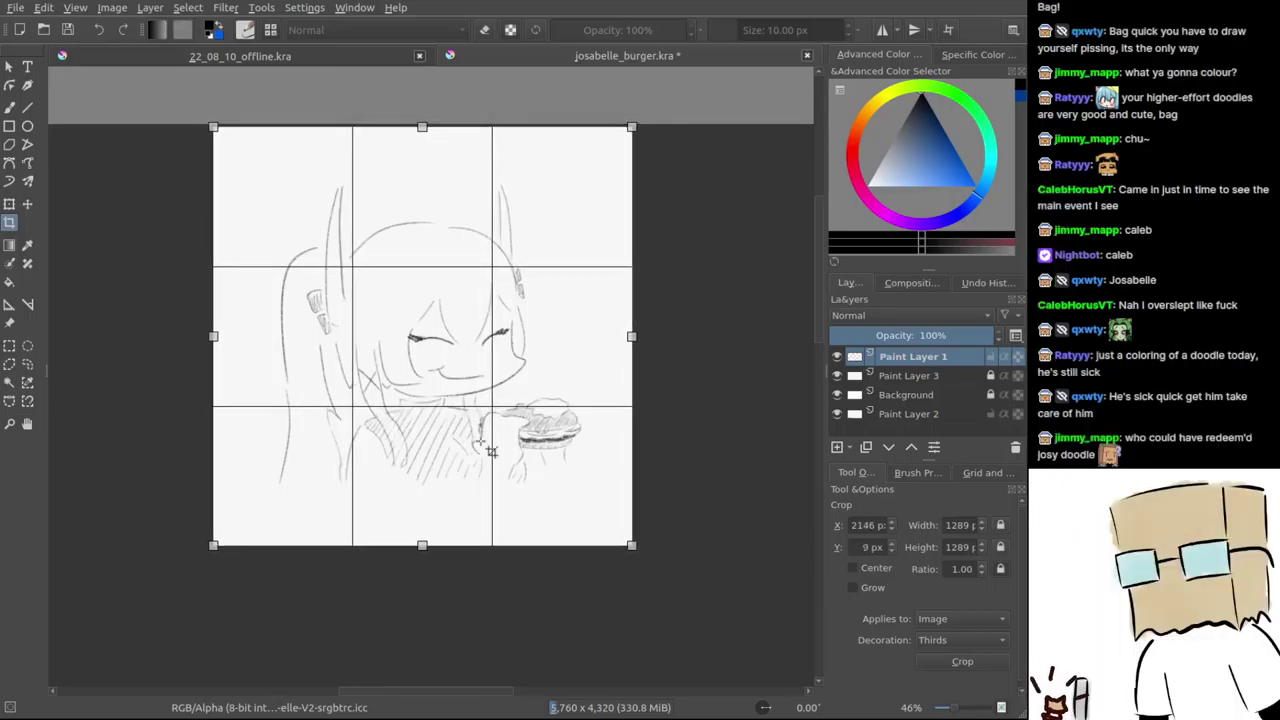
pyautogui.press('Return')
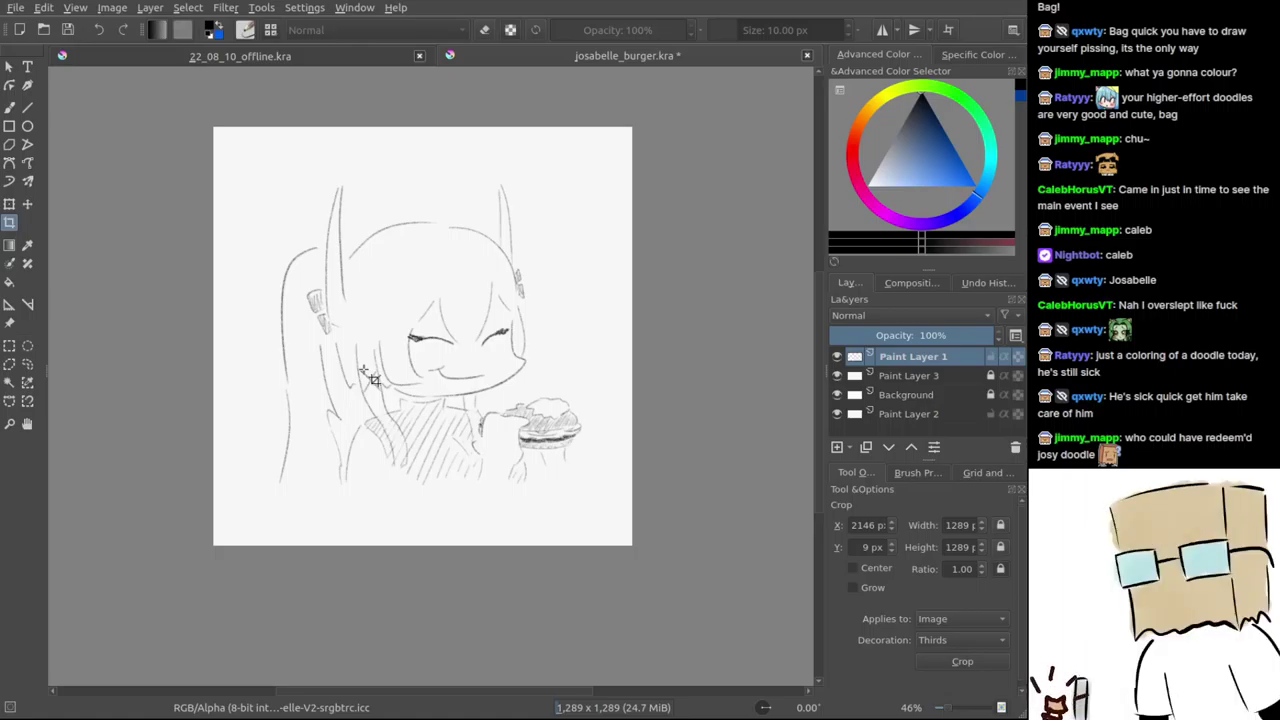
# - Examine the cropped sketch up close in the canvas-only view
pyautogui.moveTo(438, 446); pyautogui.dragTo(476, 458)
pyautogui.press('Tab')
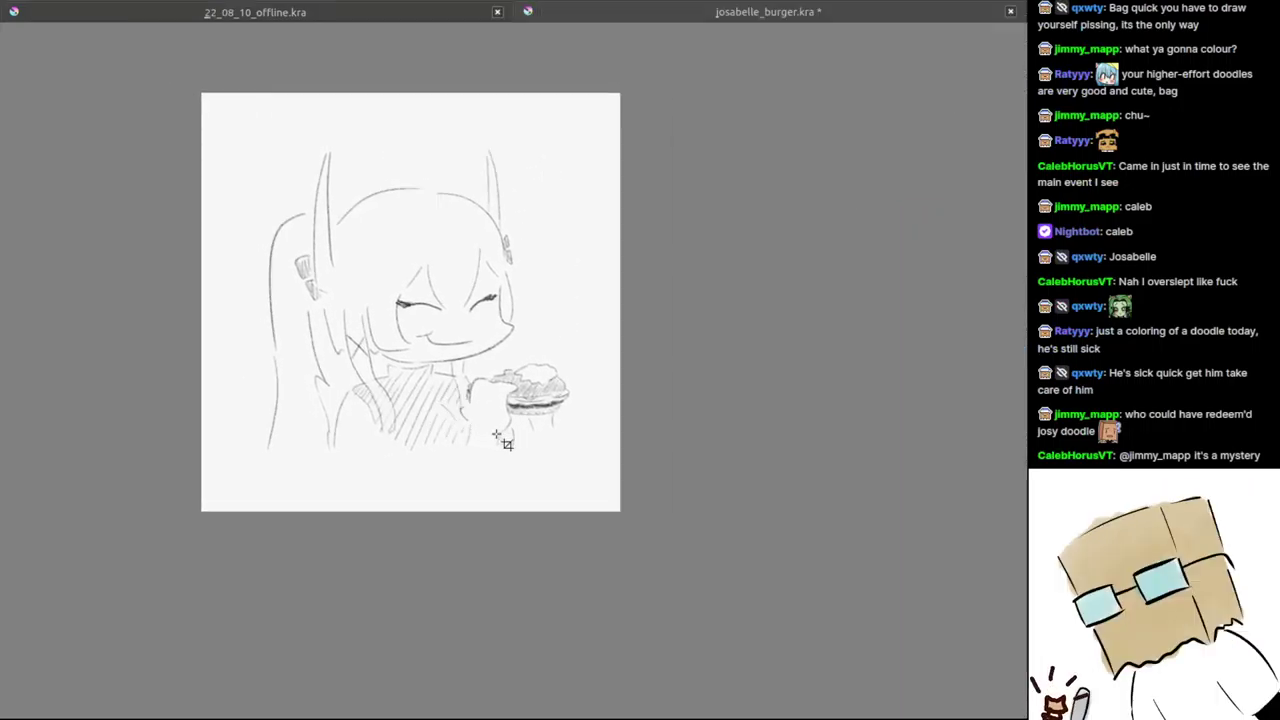
pyautogui.moveTo(502, 412); pyautogui.dragTo(516, 464)
pyautogui.moveTo(436, 508); pyautogui.dragTo(437, 440)
pyautogui.moveTo(439, 450); pyautogui.dragTo(489, 488)
pyautogui.moveTo(499, 431); pyautogui.dragTo(517, 488)
# - Switch to the Freehand Brush tool and restore the full interface with the whole canvas in view
pyautogui.press('b')
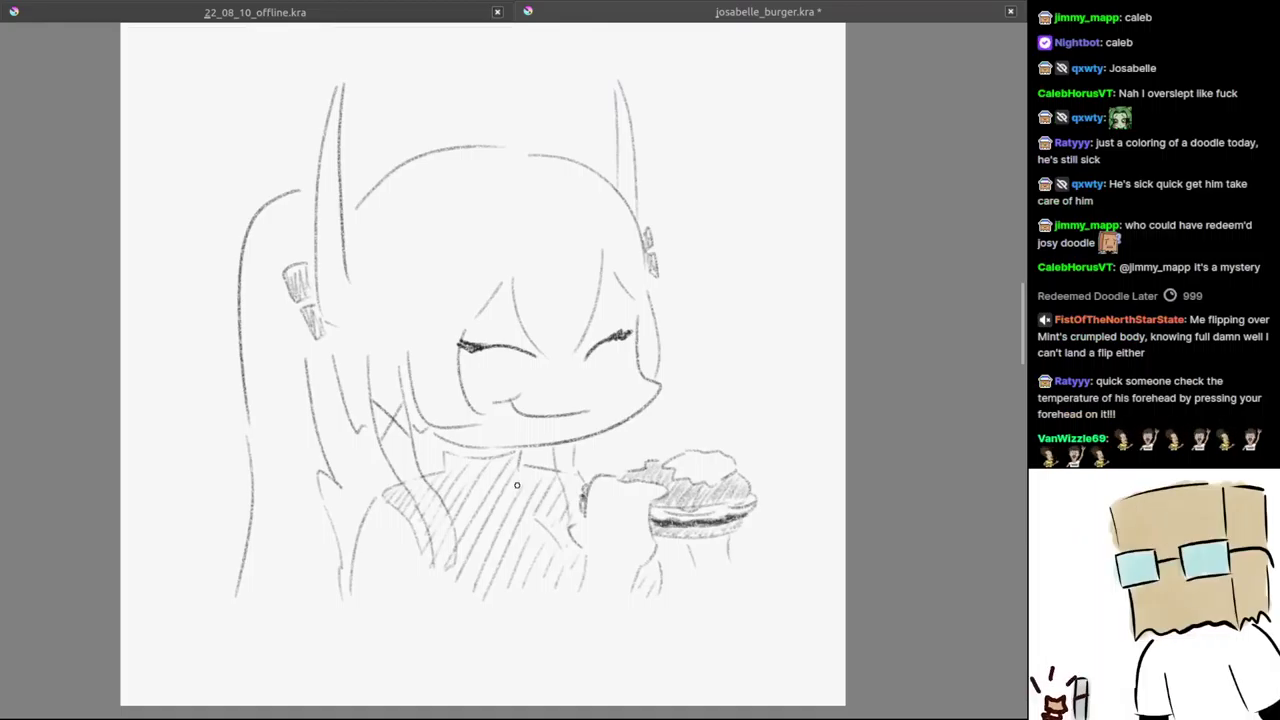
pyautogui.press('Tab')
pyautogui.scroll(-3, 572, 470)
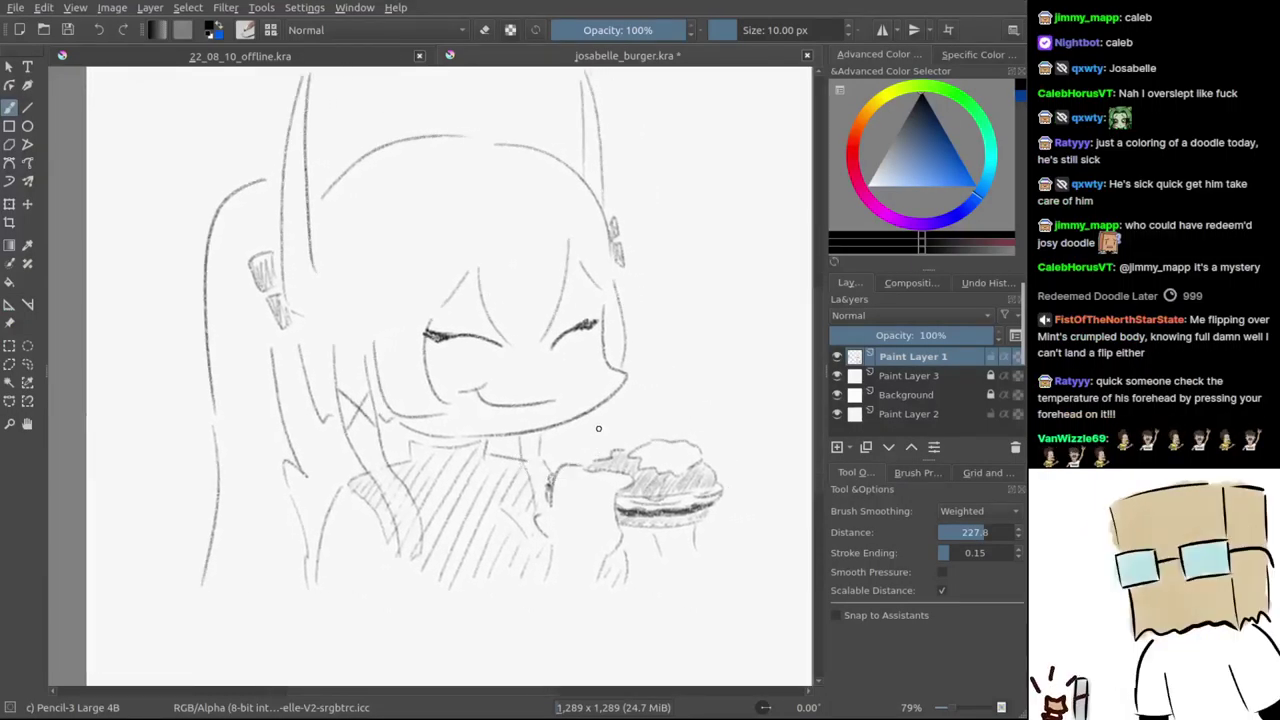
pyautogui.scroll(-4, 600, 429)
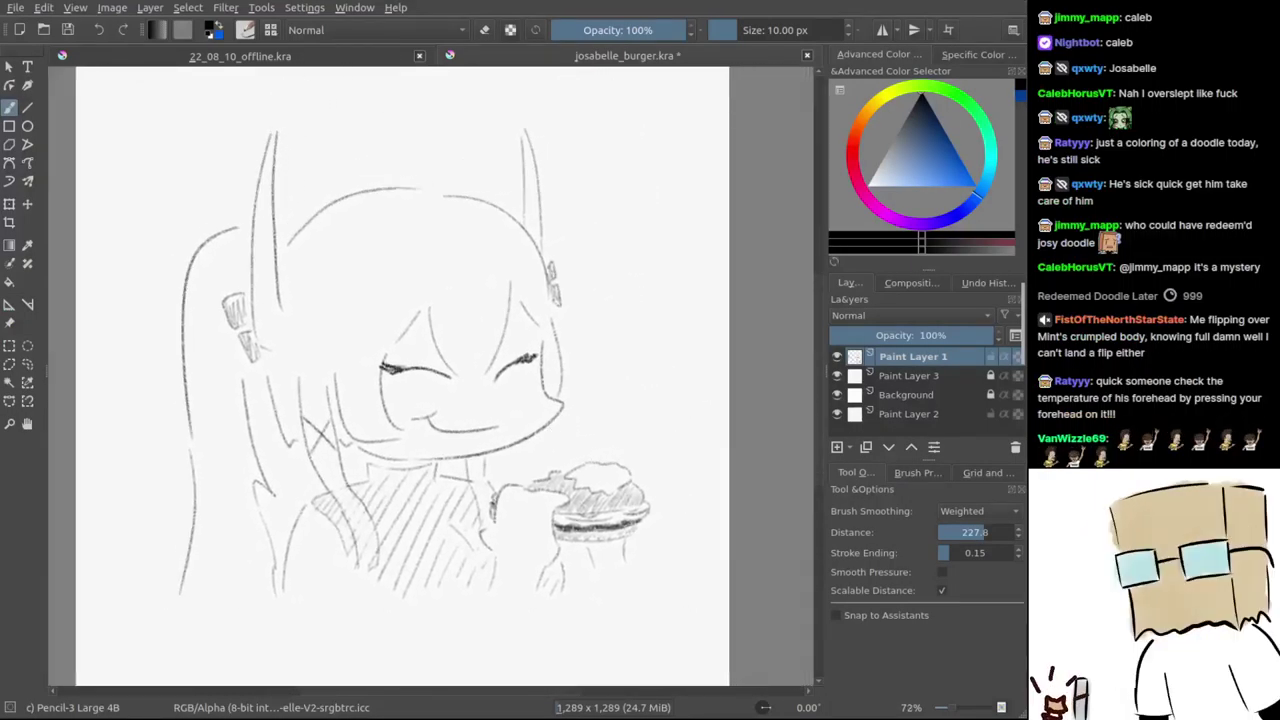
pyautogui.scroll(-2, 555, 443)
pyautogui.moveTo(568, 477); pyautogui.dragTo(558, 487)
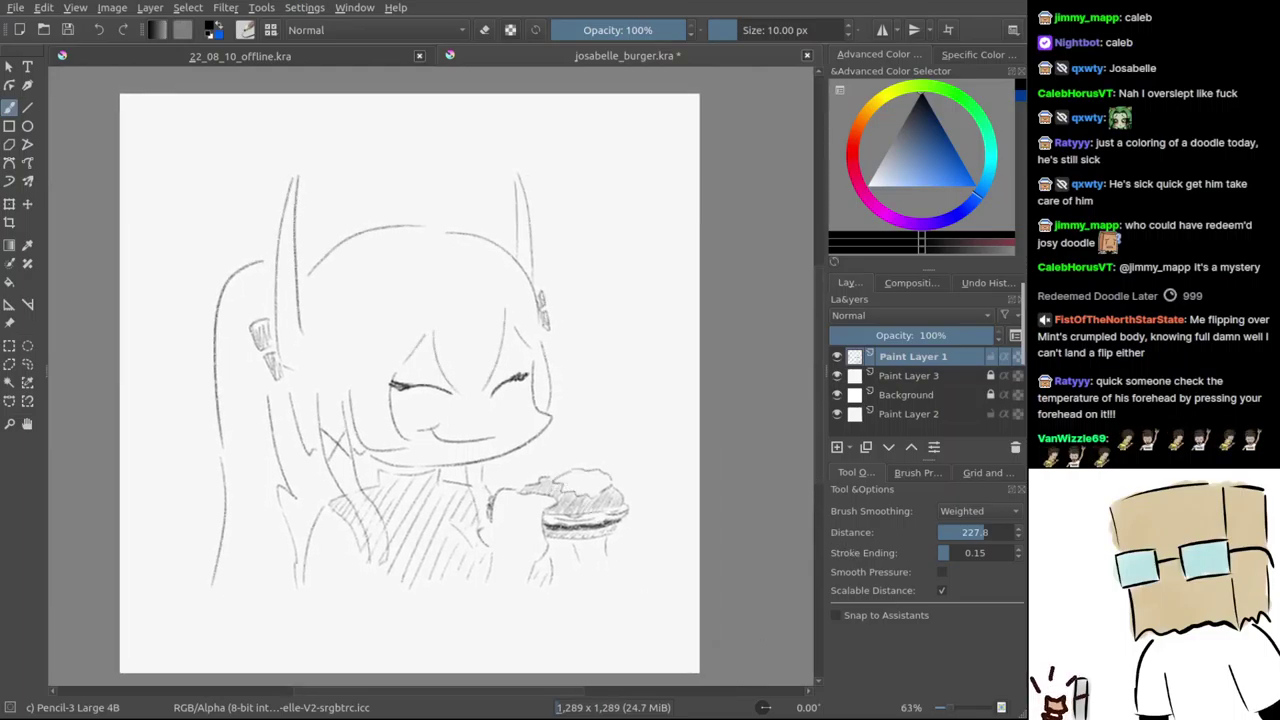
# - Hide Paint Layer 3 and Paint Layer 2, keep the white Background visible, and add a new paint layer directly beneath Paint Layer 1
pyautogui.click(853, 385)
pyautogui.click(838, 377)
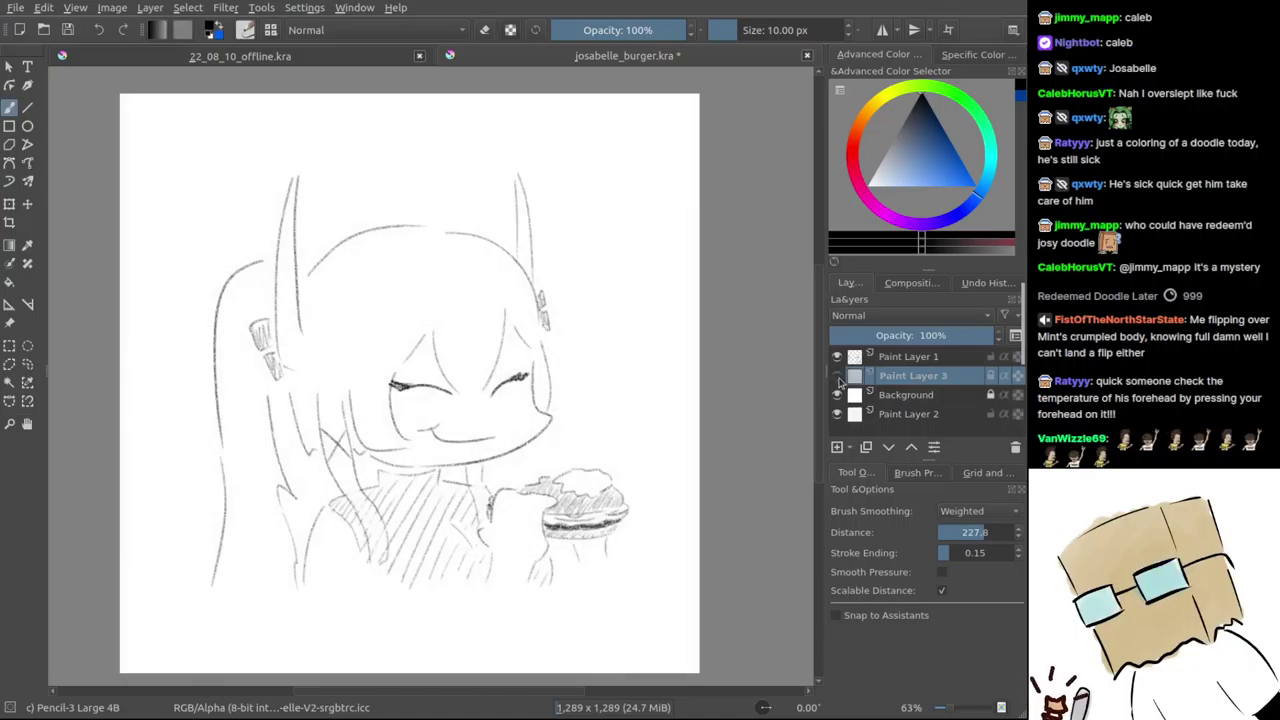
pyautogui.click(886, 400)
pyautogui.click(838, 396)
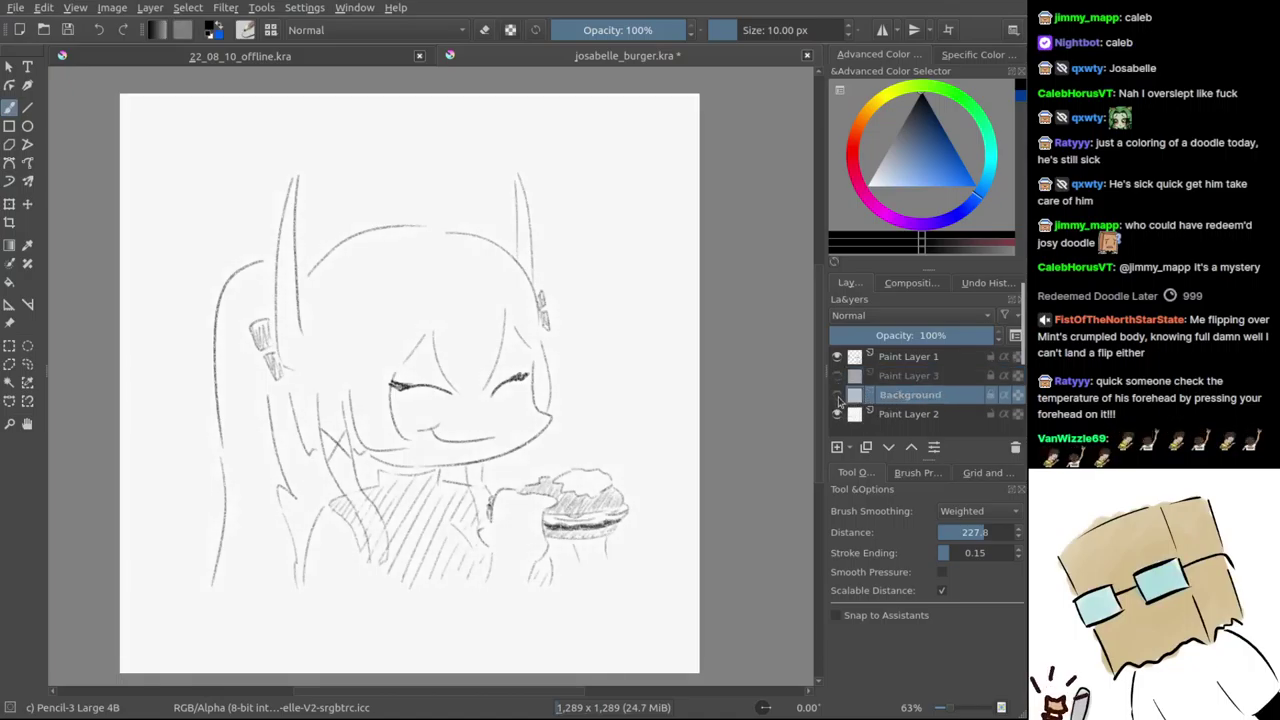
pyautogui.click(838, 376)
pyautogui.click(838, 380)
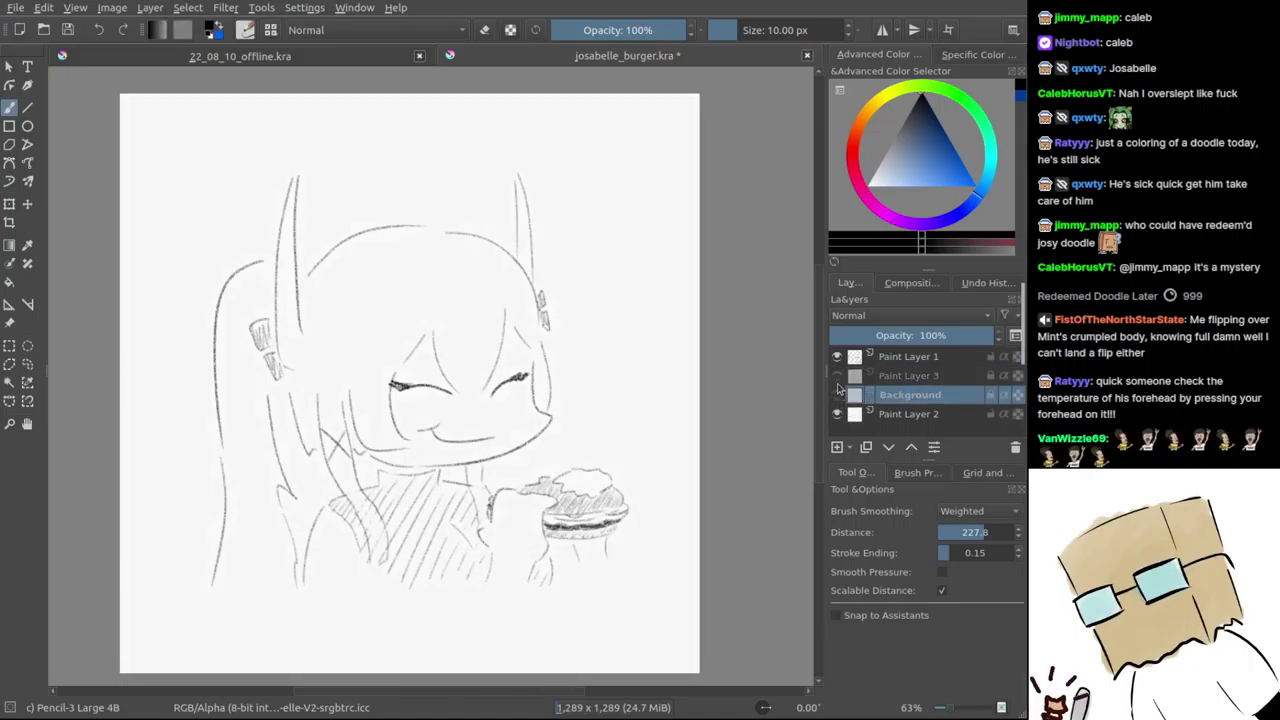
pyautogui.click(837, 413)
pyautogui.click(838, 395)
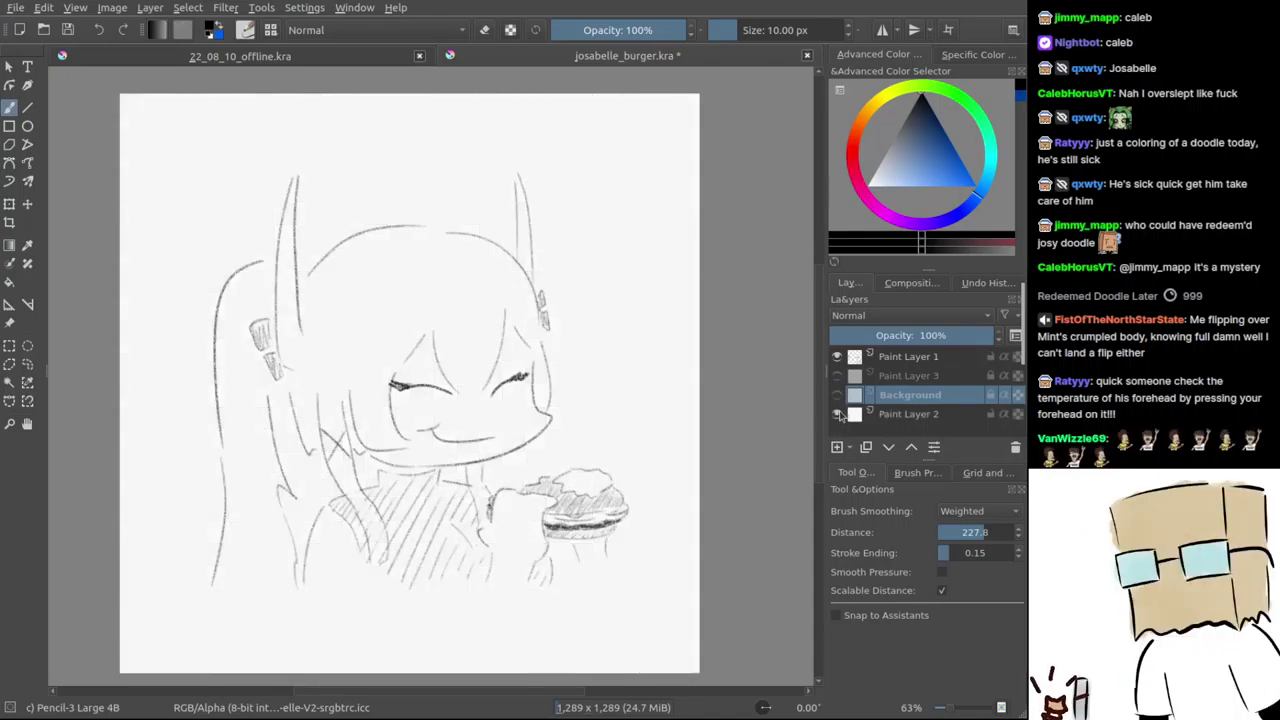
pyautogui.click(838, 447)
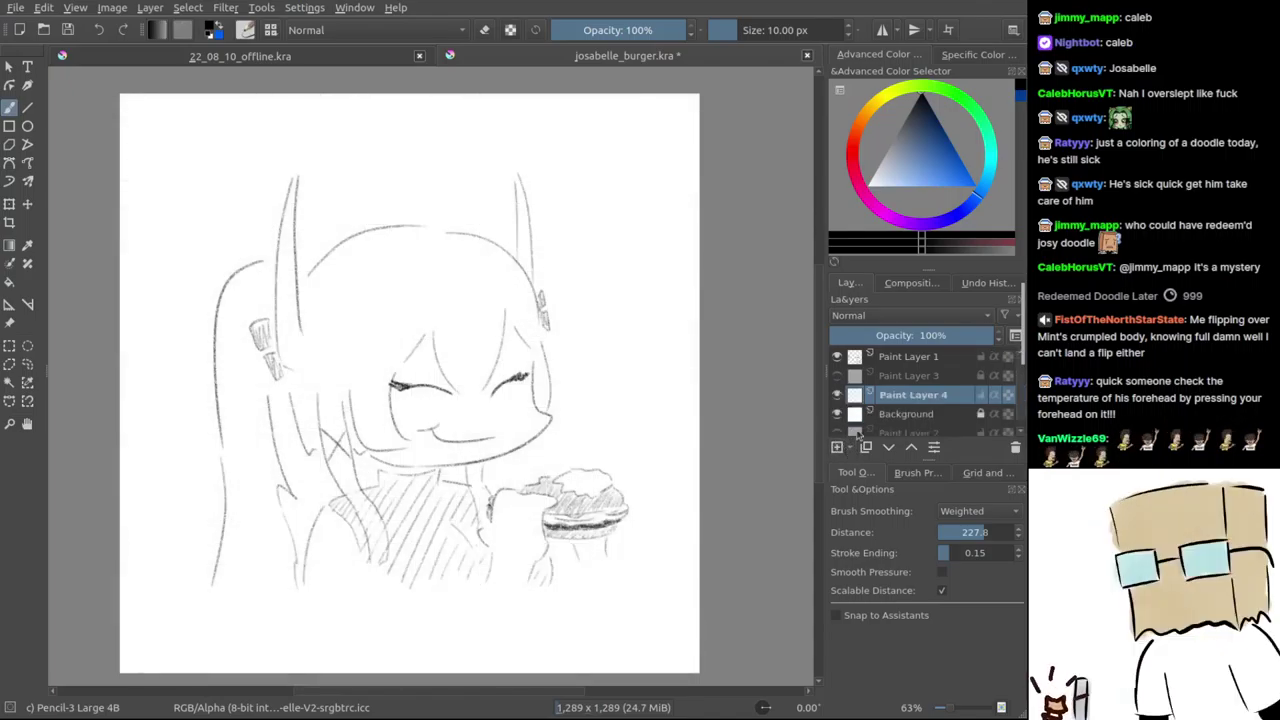
pyautogui.click(911, 448)
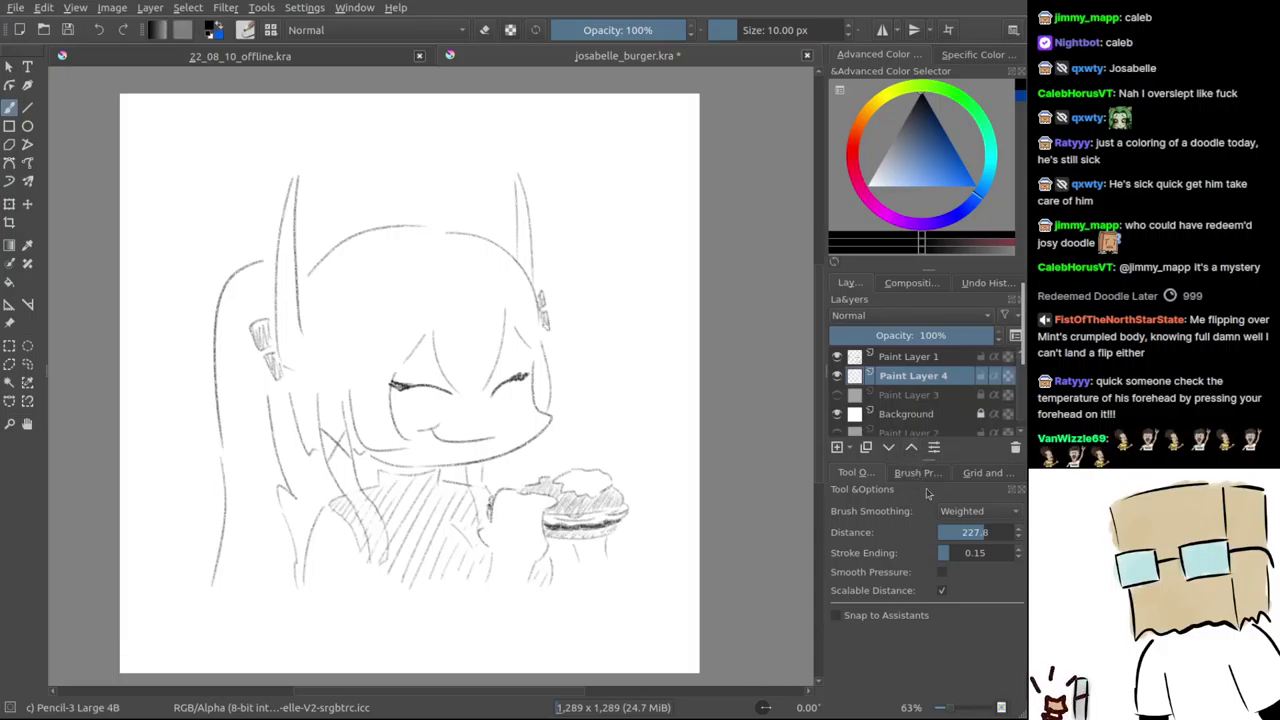
# - Choose the Waterpaint Hard Edges brush preset for colouring
pyautogui.click(976, 478)
pyautogui.click(932, 478)
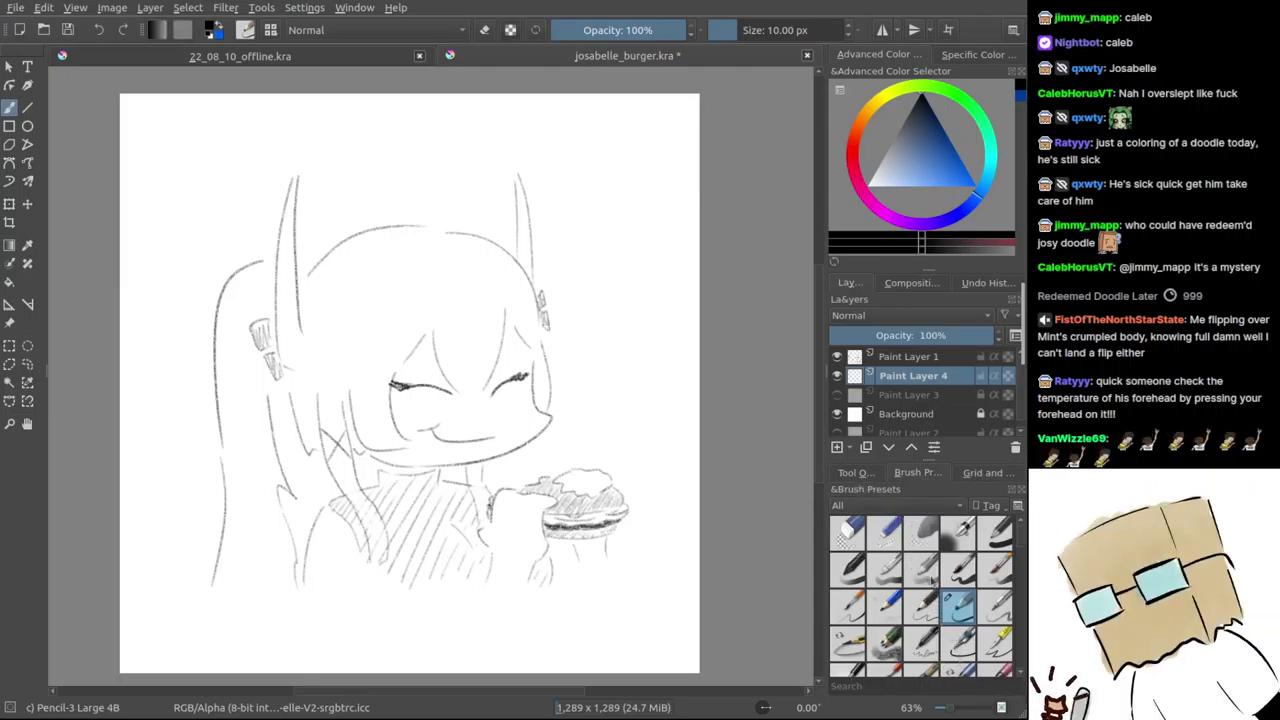
pyautogui.scroll(-4, 916, 592)
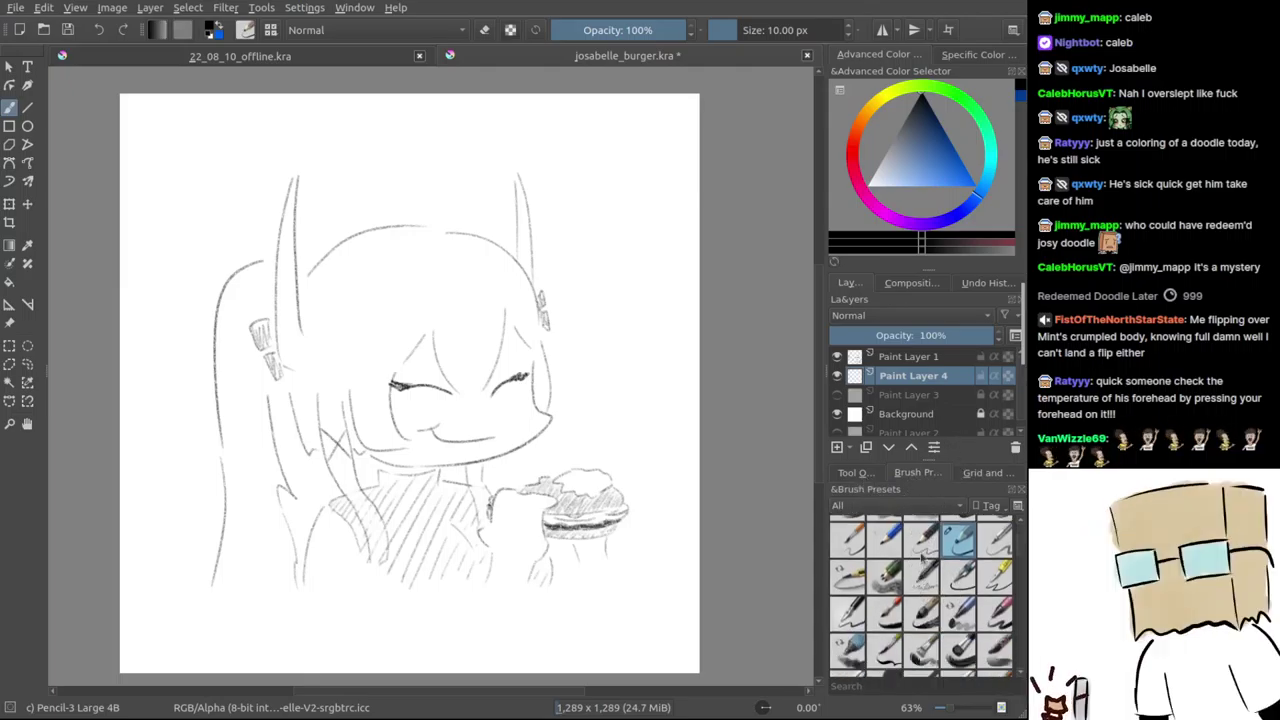
pyautogui.scroll(-8, 918, 593)
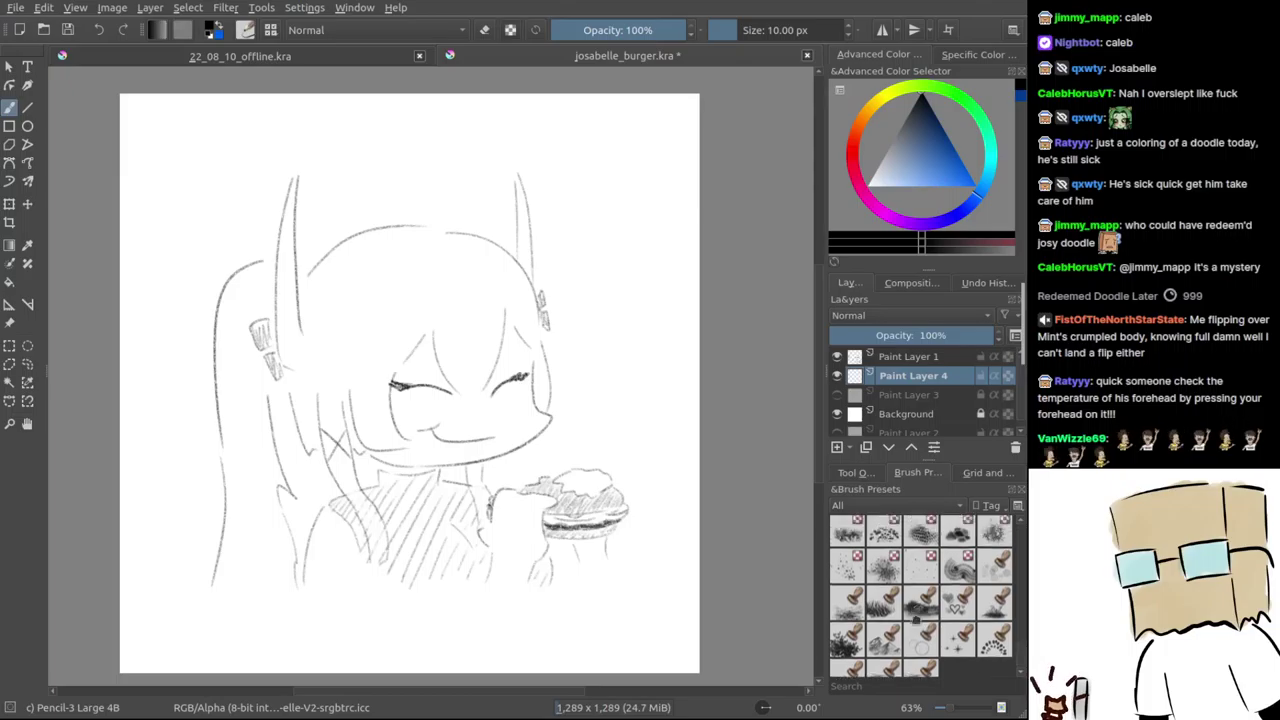
pyautogui.scroll(-4, 921, 571)
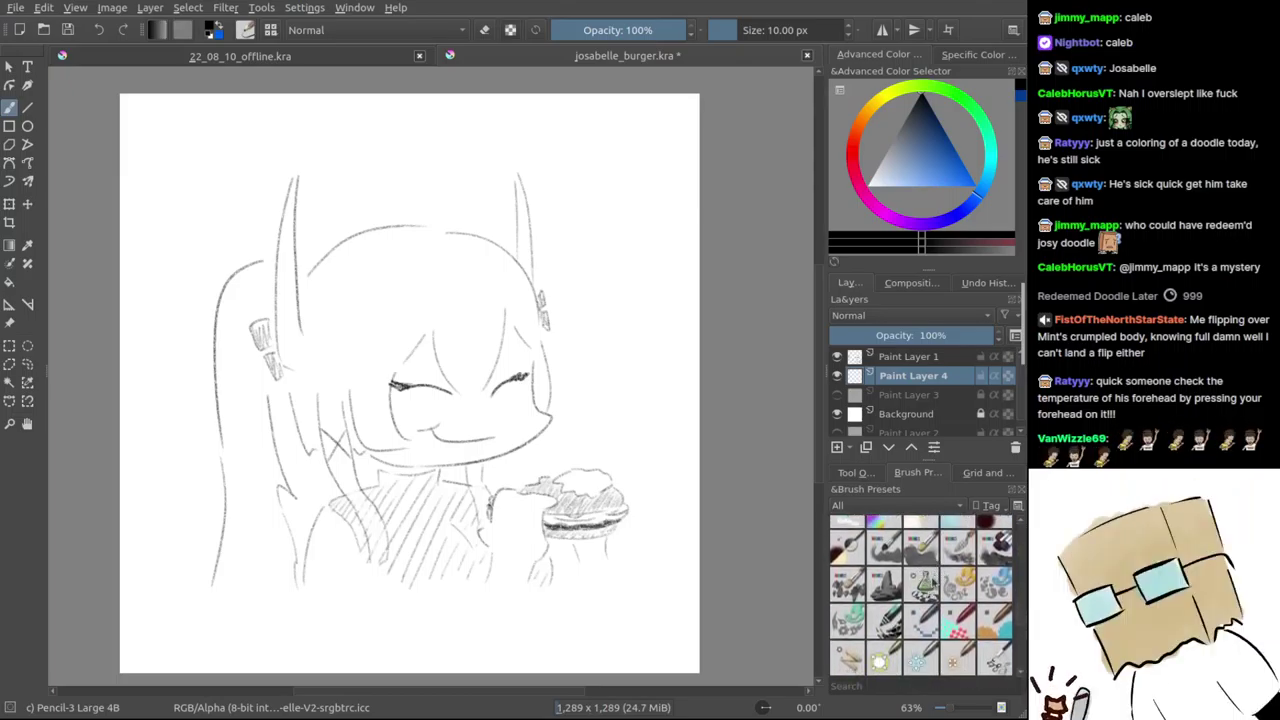
pyautogui.scroll(-5, 936, 564)
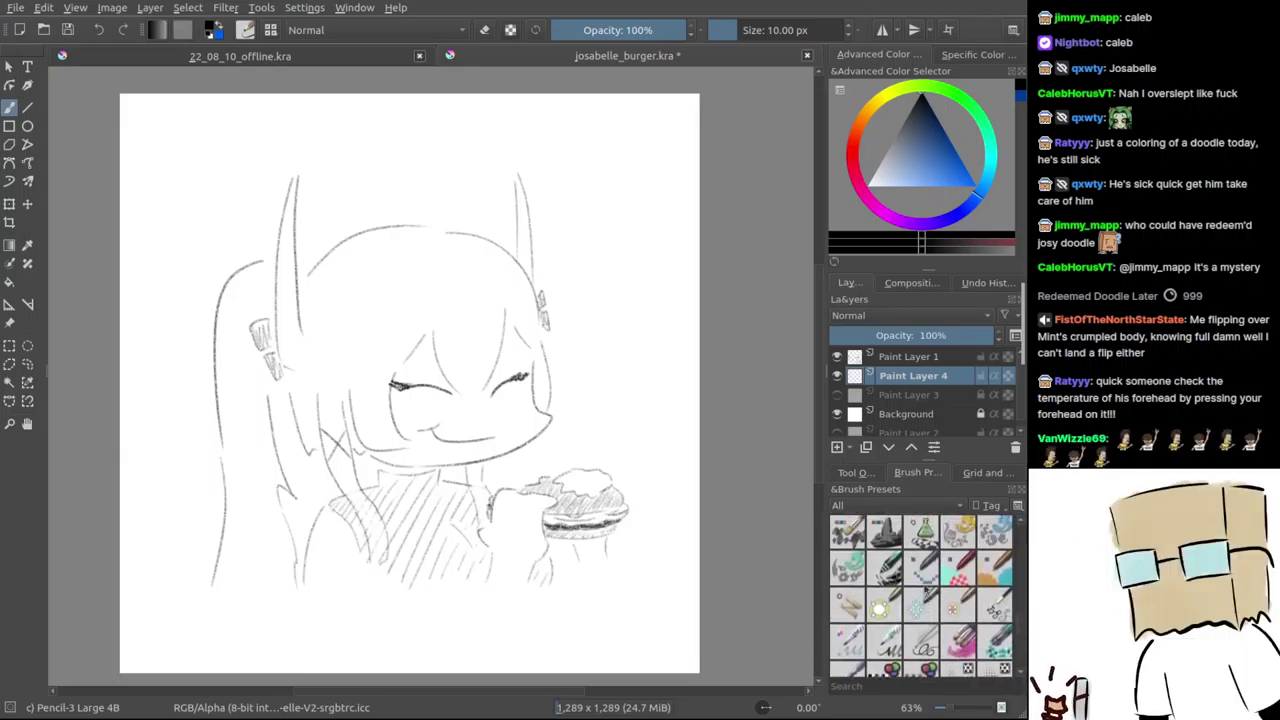
pyautogui.scroll(-3, 920, 590)
pyautogui.scroll(-5, 922, 590)
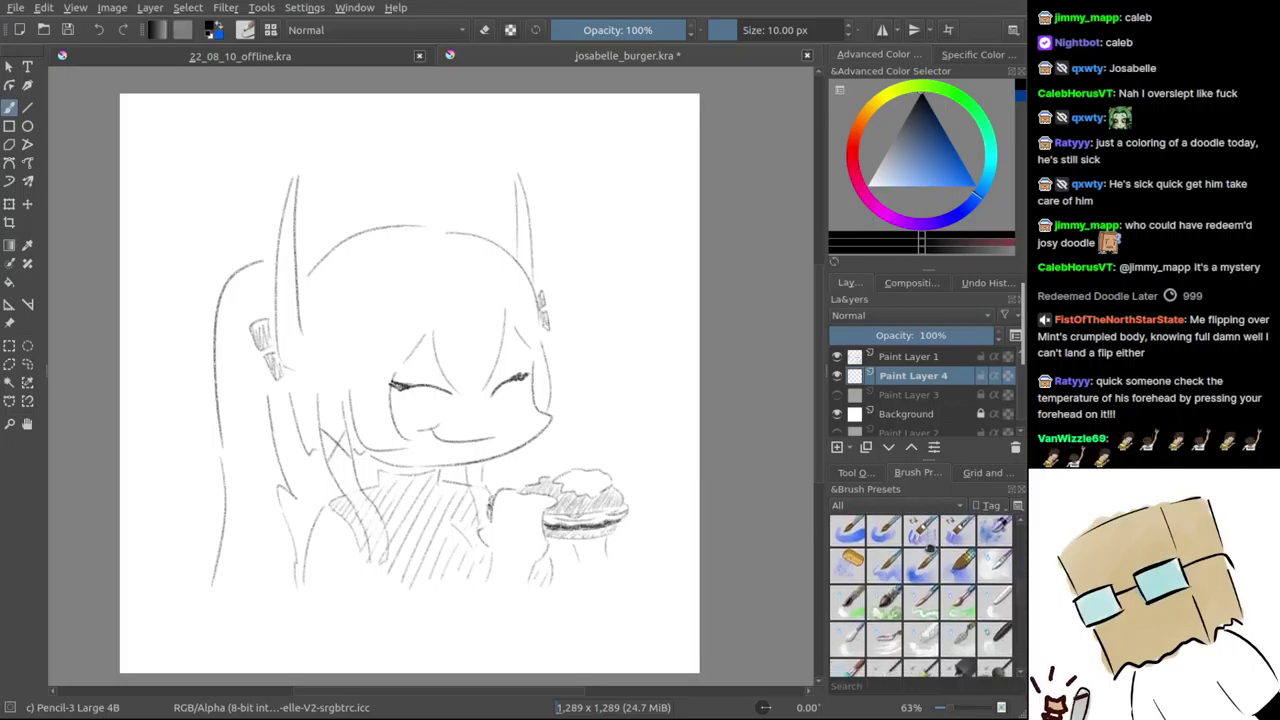
pyautogui.click(918, 612)
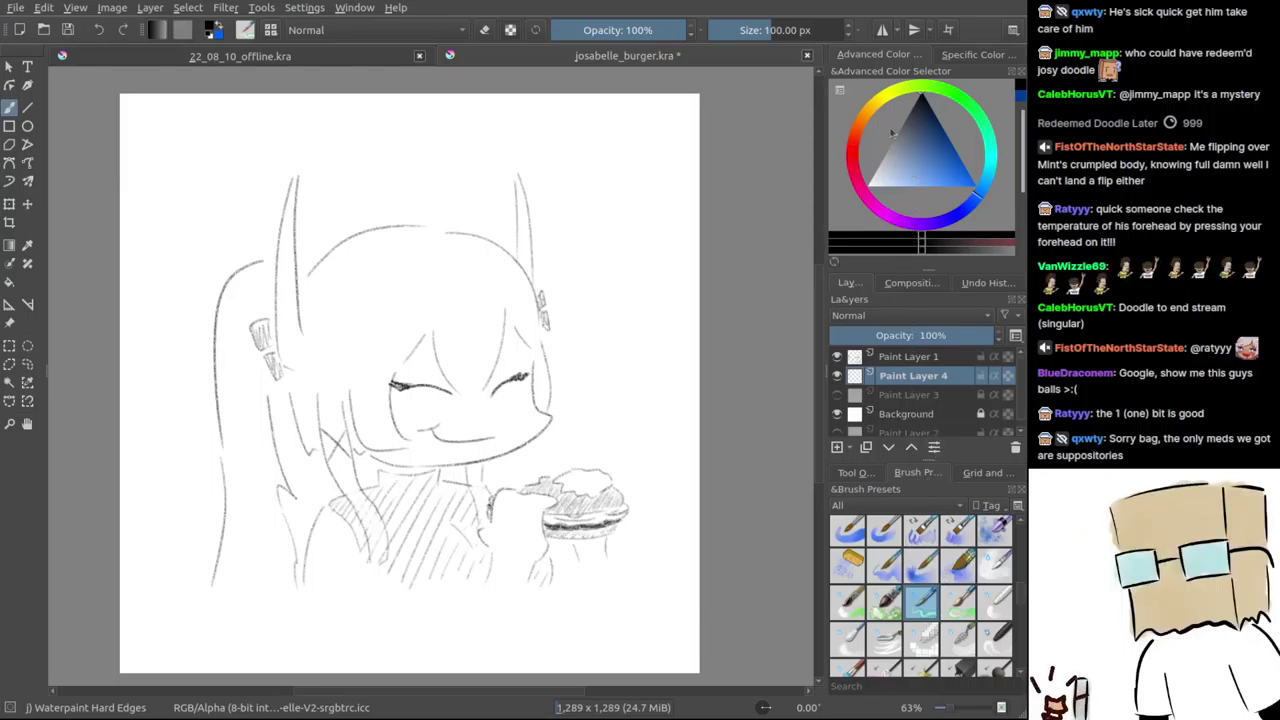
# - Choose a light orange-red as the paint colour, undoing the test stroke on the hair
pyautogui.click(854, 135)
pyautogui.click(948, 158)
pyautogui.moveTo(948, 157); pyautogui.dragTo(956, 183)
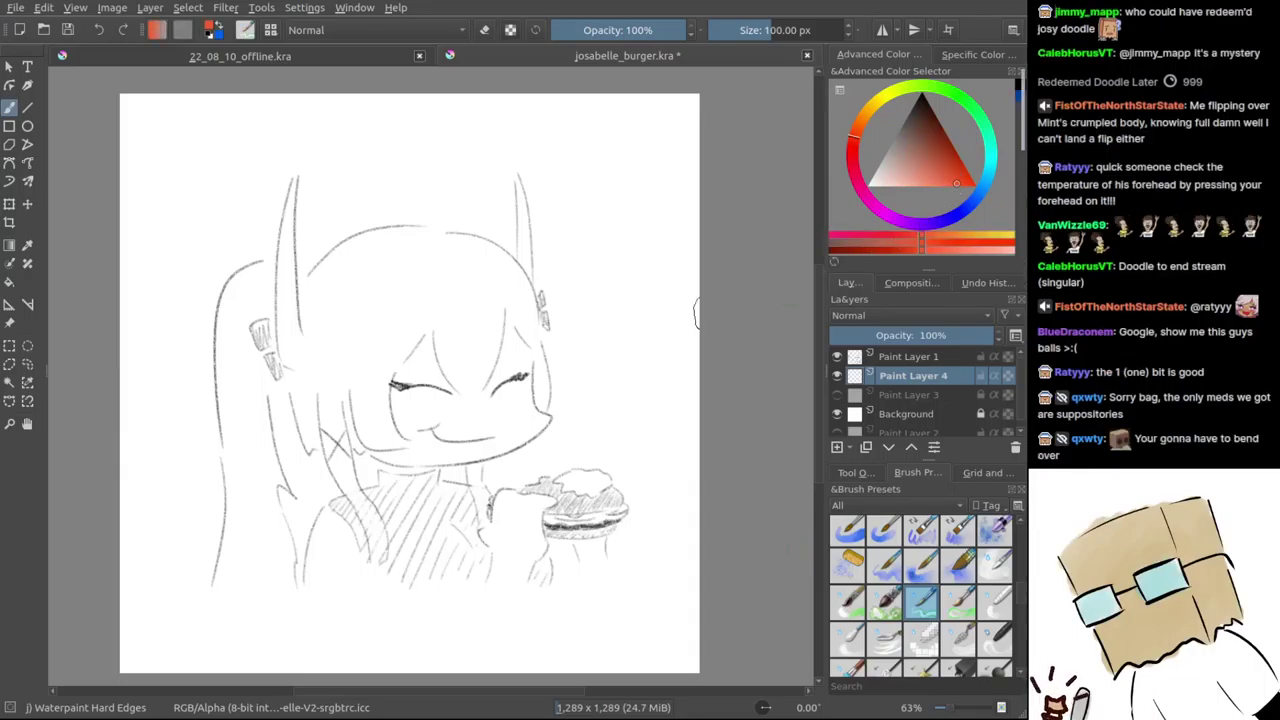
pyautogui.moveTo(333, 343); pyautogui.dragTo(362, 270)
pyautogui.hotkey('ctrl', 'z')
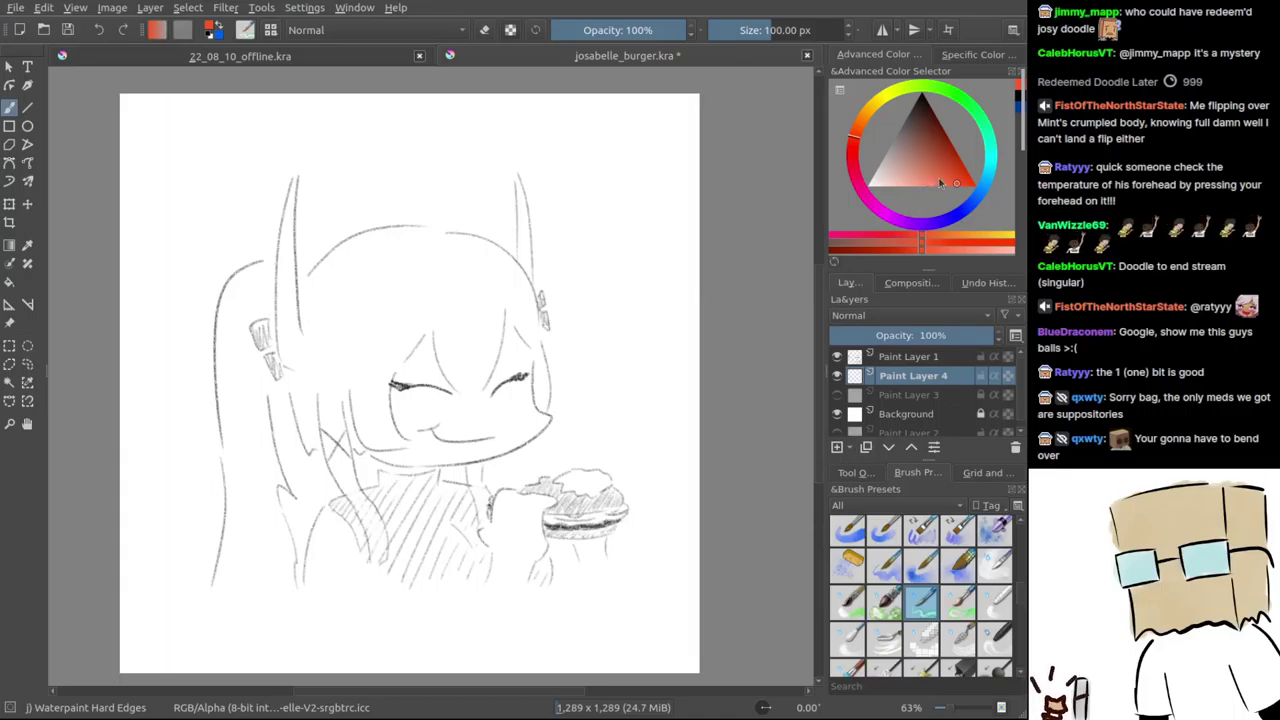
pyautogui.moveTo(940, 183); pyautogui.dragTo(935, 188)
# - Try painting the narrow strip at the outer edge of the face in orange-red, and undo the strokes
pyautogui.moveTo(446, 262); pyautogui.dragTo(562, 266)
pyautogui.keyDown('ctrl'); pyautogui.moveTo(537, 381); pyautogui.dragTo(535, 362); pyautogui.keyUp('ctrl')
pyautogui.moveTo(535, 362); pyautogui.dragTo(548, 316)
pyautogui.click(701, 376)
pyautogui.moveTo(705, 372); pyautogui.dragTo(702, 318)
pyautogui.hotkey('ctrl', 'z')
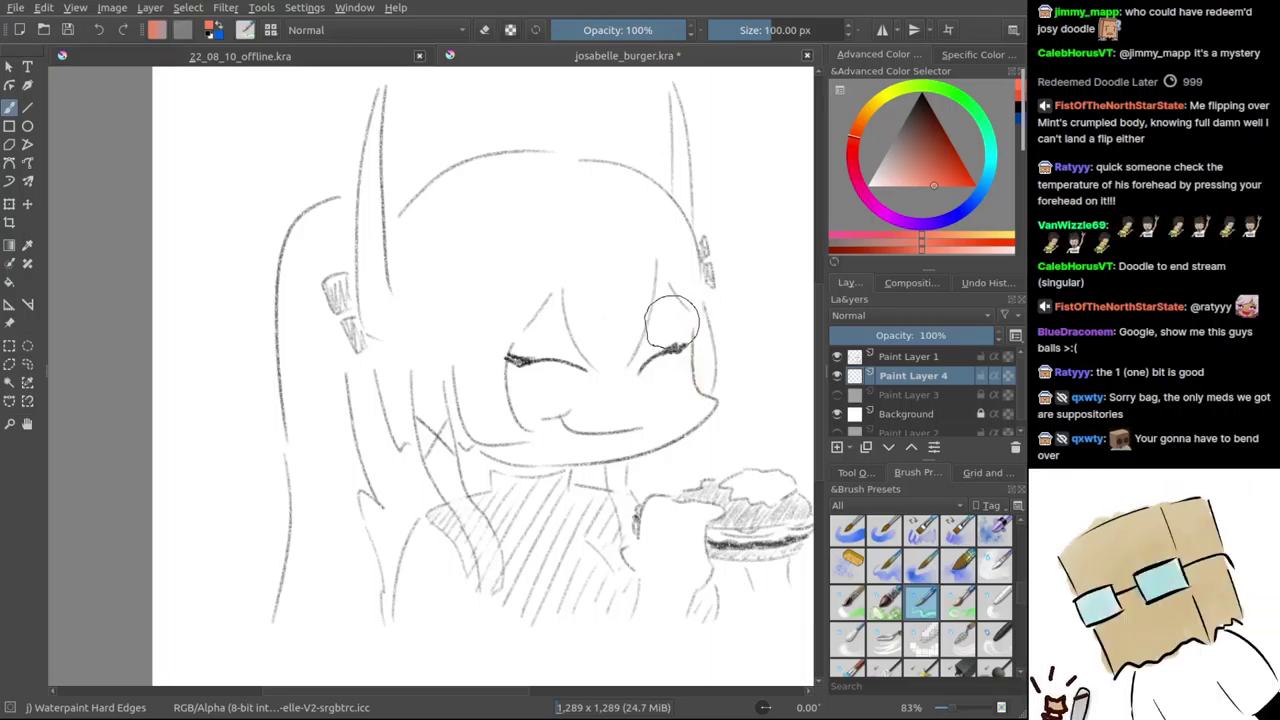
# - Shift the colour to a pinkish red, reduce the brush size to 76.33 px, and paint the narrow strip beside the closed eye
pyautogui.click(856, 156)
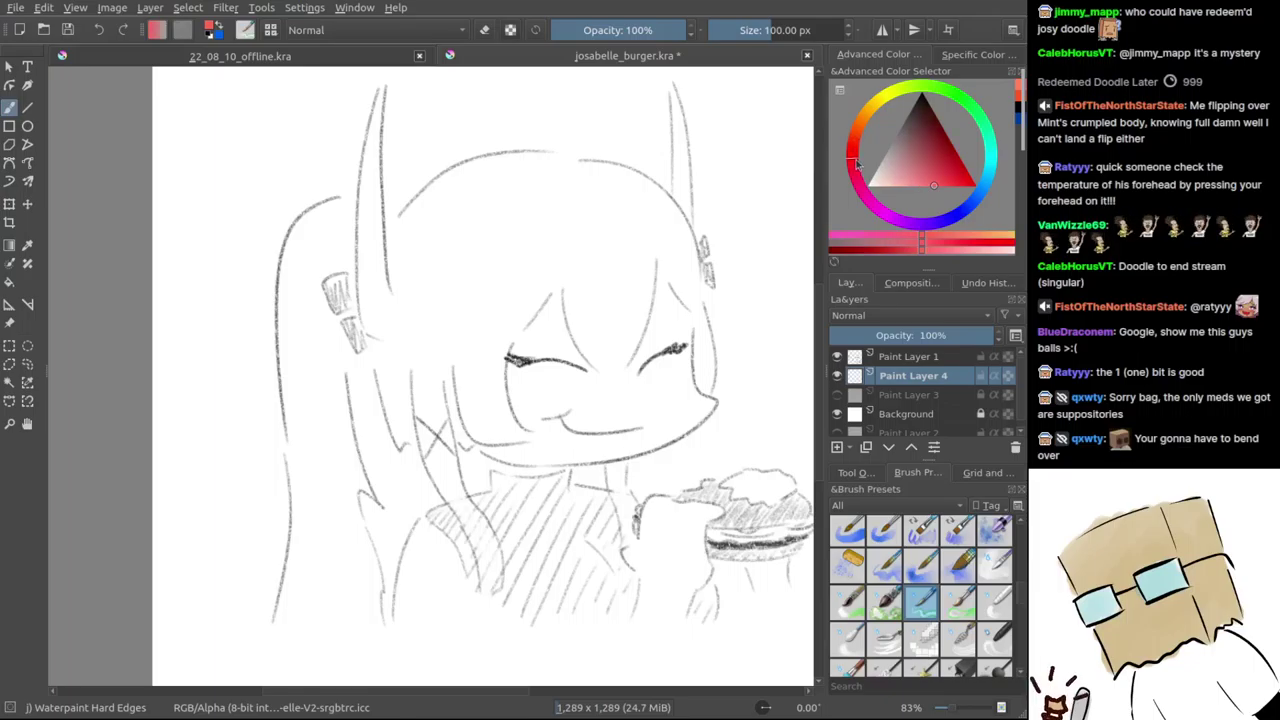
pyautogui.moveTo(714, 370)
pyautogui.keyDown('shift'); pyautogui.mouseDown()
pyautogui.moveTo(694, 372)
pyautogui.moveTo(703, 320)
pyautogui.mouseUp(); pyautogui.keyUp('shift')
pyautogui.hotkey('ctrl', 'z')
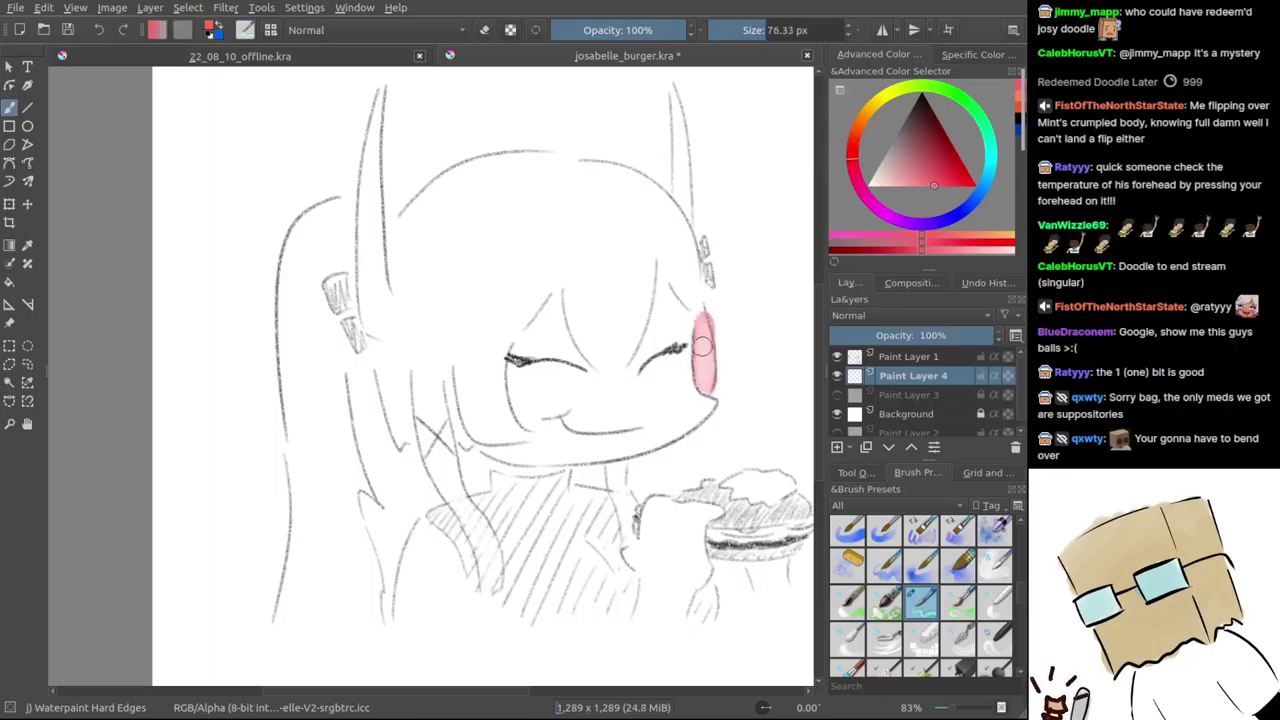
# - Undo the first band across the fringe and paint the centre fringe lock and outer strand beside the closed eye in pinkish red
pyautogui.moveTo(691, 277)
pyautogui.mouseDown()
pyautogui.moveTo(672, 229)
pyautogui.moveTo(684, 291)
pyautogui.moveTo(682, 243)
pyautogui.moveTo(658, 226)
pyautogui.moveTo(604, 255)
pyautogui.moveTo(558, 244)
pyautogui.moveTo(573, 306)
pyautogui.mouseUp()
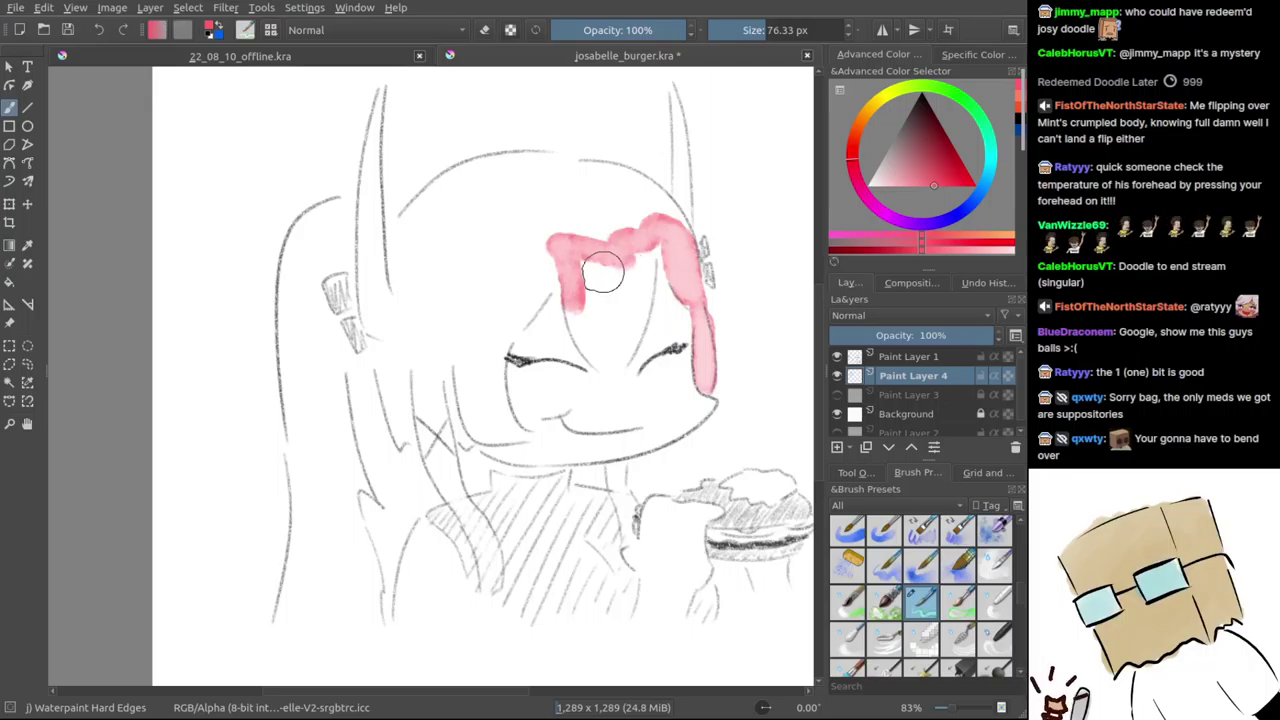
pyautogui.hotkey('ctrl', 'z')
pyautogui.moveTo(572, 255)
pyautogui.mouseDown()
pyautogui.moveTo(602, 366)
pyautogui.moveTo(585, 297)
pyautogui.moveTo(596, 341)
pyautogui.moveTo(594, 270)
pyautogui.moveTo(599, 349)
pyautogui.moveTo(595, 310)
pyautogui.moveTo(623, 300)
pyautogui.moveTo(631, 323)
pyautogui.moveTo(629, 245)
pyautogui.moveTo(626, 324)
pyautogui.moveTo(637, 262)
pyautogui.mouseUp()
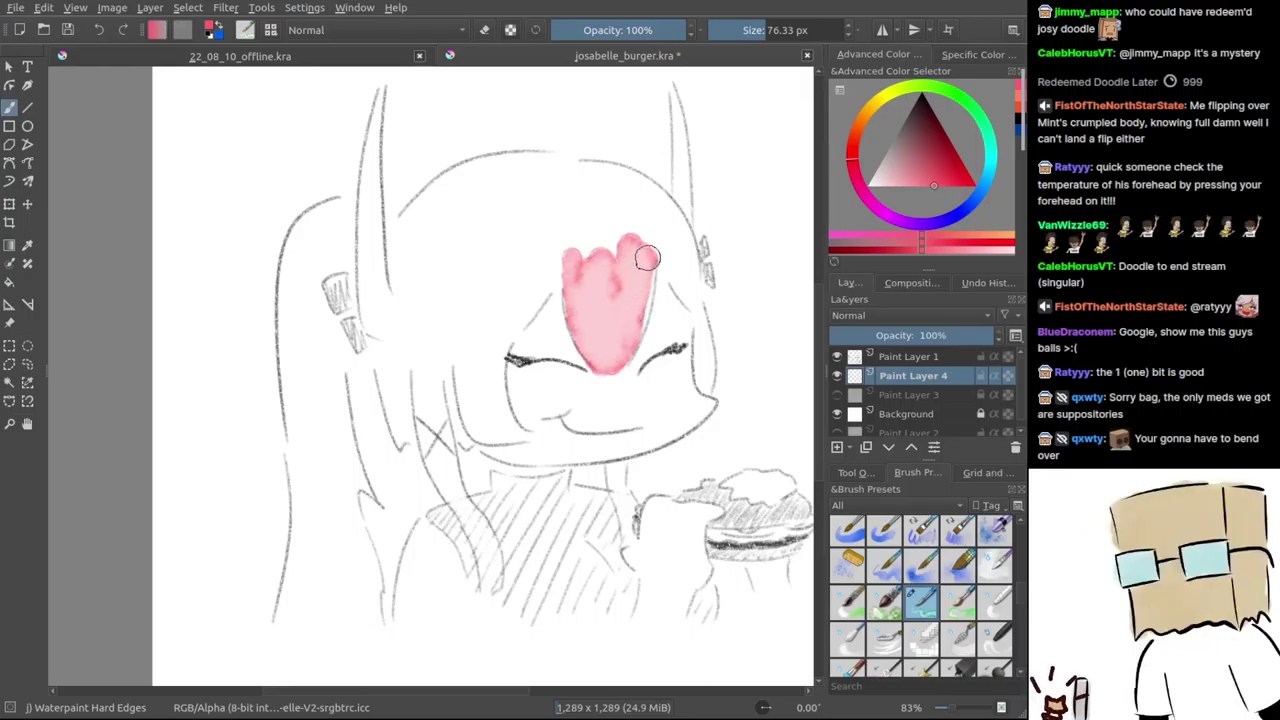
pyautogui.moveTo(615, 259)
pyautogui.mouseDown()
pyautogui.moveTo(570, 270)
pyautogui.moveTo(591, 280)
pyautogui.mouseUp()
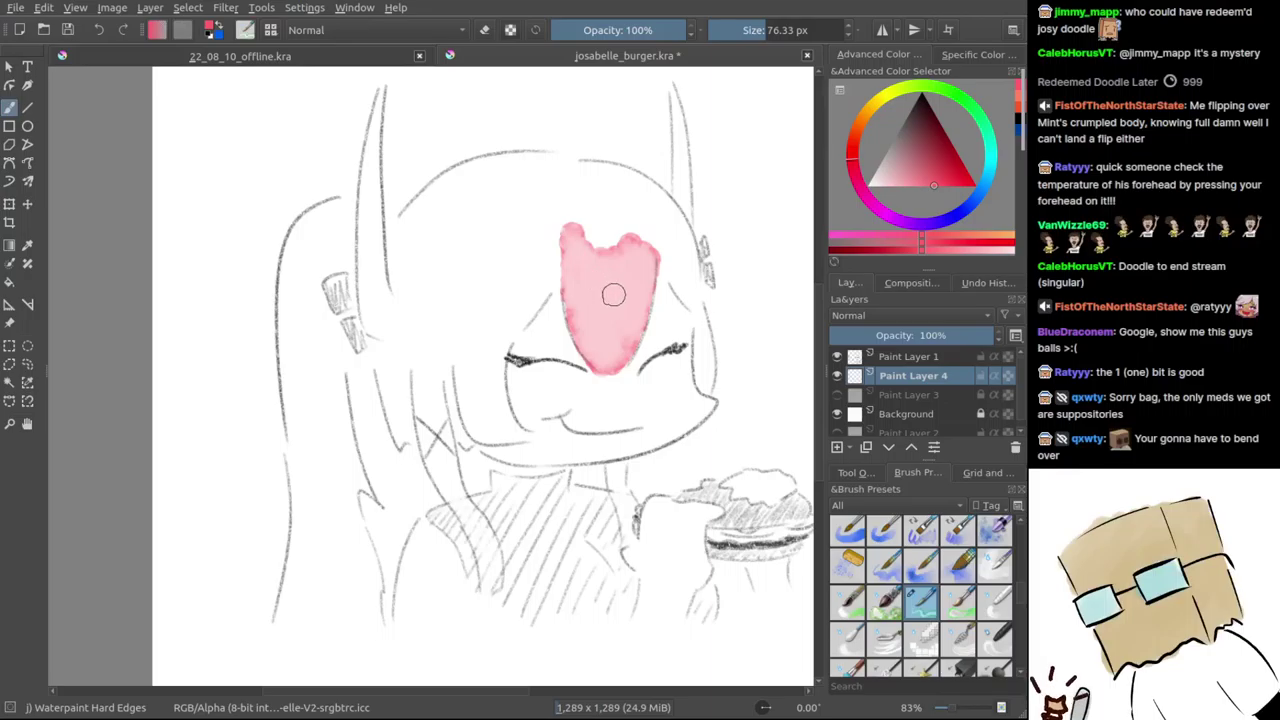
pyautogui.moveTo(656, 241)
pyautogui.mouseDown()
pyautogui.moveTo(694, 297)
pyautogui.moveTo(705, 379)
pyautogui.moveTo(684, 242)
pyautogui.mouseUp()
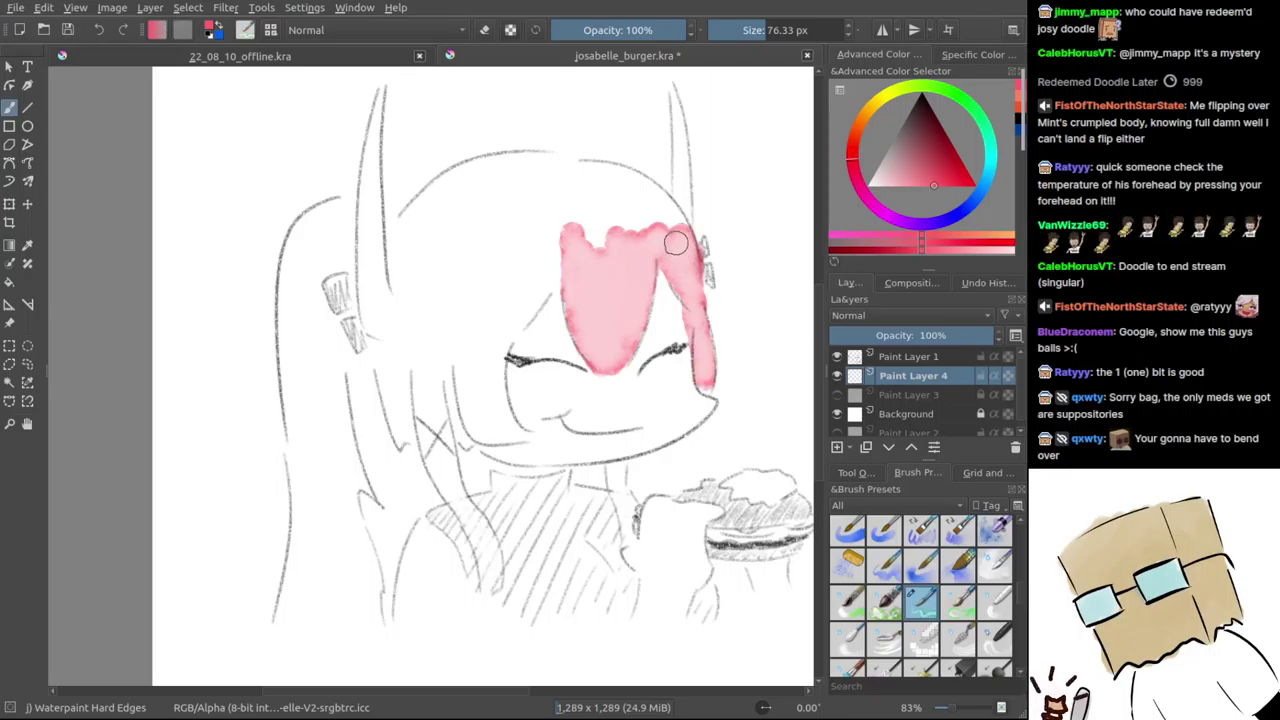
# - Paint the side hair, the long front lock and the crown of the head in the same pinkish red
pyautogui.moveTo(564, 267)
pyautogui.mouseDown()
pyautogui.moveTo(531, 293)
pyautogui.moveTo(529, 272)
pyautogui.moveTo(518, 277)
pyautogui.moveTo(494, 332)
pyautogui.moveTo(506, 265)
pyautogui.moveTo(498, 347)
pyautogui.mouseUp()
pyautogui.moveTo(496, 410)
pyautogui.mouseDown()
pyautogui.moveTo(505, 440)
pyautogui.moveTo(455, 275)
pyautogui.moveTo(436, 311)
pyautogui.mouseUp()
pyautogui.moveTo(427, 381)
pyautogui.mouseDown()
pyautogui.moveTo(433, 450)
pyautogui.moveTo(490, 572)
pyautogui.mouseUp()
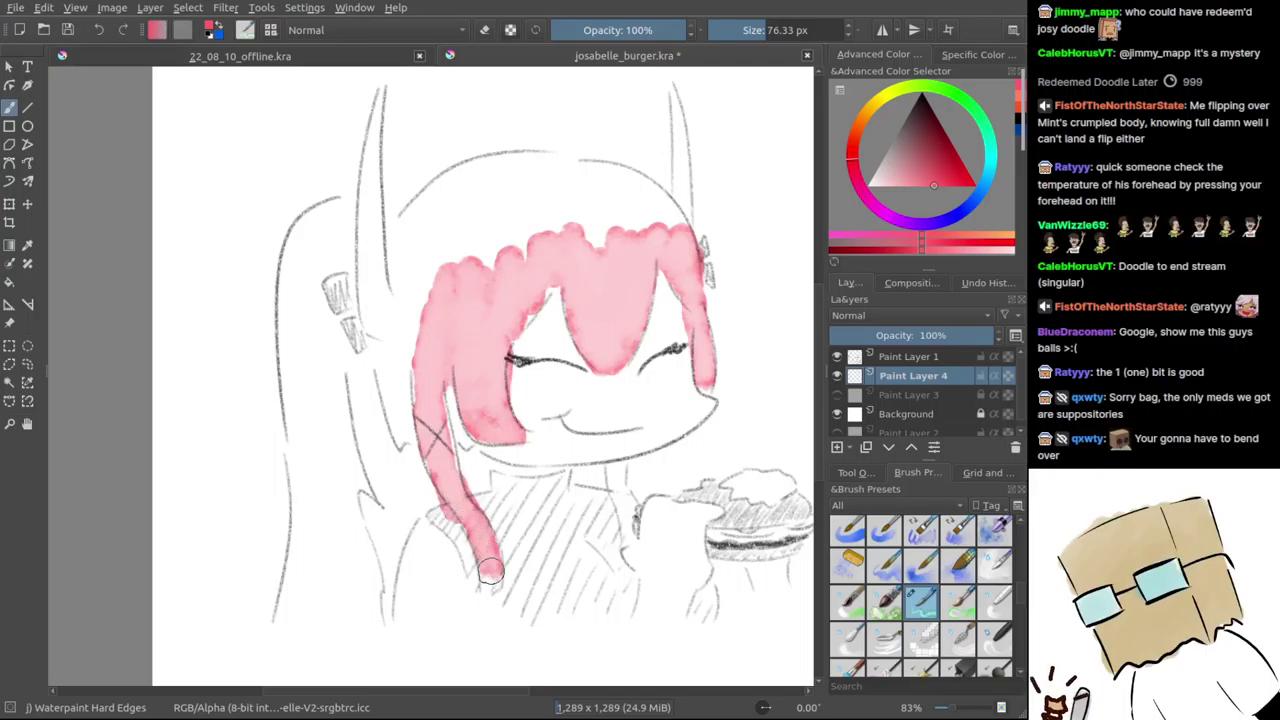
pyautogui.moveTo(422, 398)
pyautogui.mouseDown()
pyautogui.moveTo(419, 326)
pyautogui.moveTo(405, 434)
pyautogui.moveTo(412, 395)
pyautogui.moveTo(457, 436)
pyautogui.moveTo(444, 365)
pyautogui.moveTo(448, 415)
pyautogui.moveTo(405, 319)
pyautogui.moveTo(402, 391)
pyautogui.moveTo(381, 355)
pyautogui.moveTo(405, 358)
pyautogui.moveTo(408, 246)
pyautogui.moveTo(421, 303)
pyautogui.moveTo(461, 262)
pyautogui.mouseUp()
pyautogui.moveTo(447, 194)
pyautogui.mouseDown()
pyautogui.moveTo(433, 200)
pyautogui.moveTo(516, 174)
pyautogui.moveTo(608, 180)
pyautogui.moveTo(660, 208)
pyautogui.moveTo(525, 160)
pyautogui.moveTo(466, 289)
pyautogui.moveTo(480, 325)
pyautogui.moveTo(450, 230)
pyautogui.mouseUp()
pyautogui.moveTo(450, 230); pyautogui.dragTo(492, 404)
pyautogui.moveTo(527, 356); pyautogui.dragTo(390, 283)
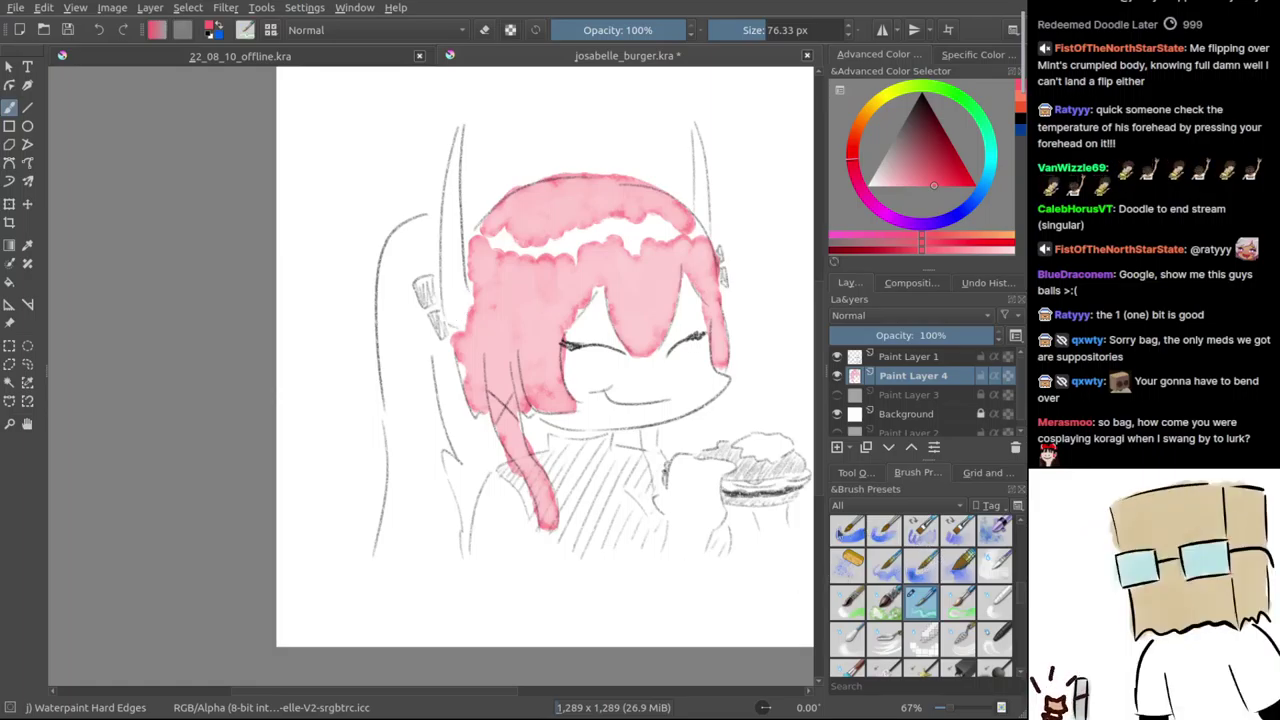
# - Add a new paint layer directly above Paint Layer 4 and hide Paint Layer 4
pyautogui.click(837, 447)
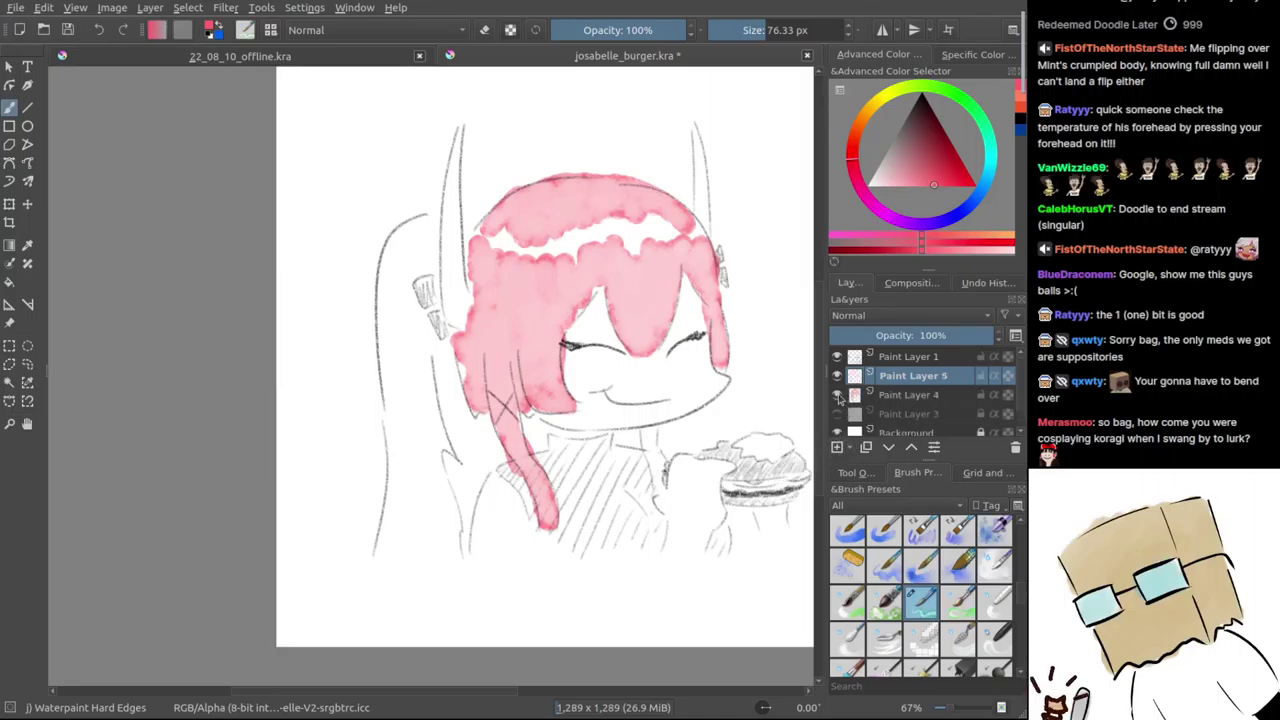
pyautogui.click(837, 395)
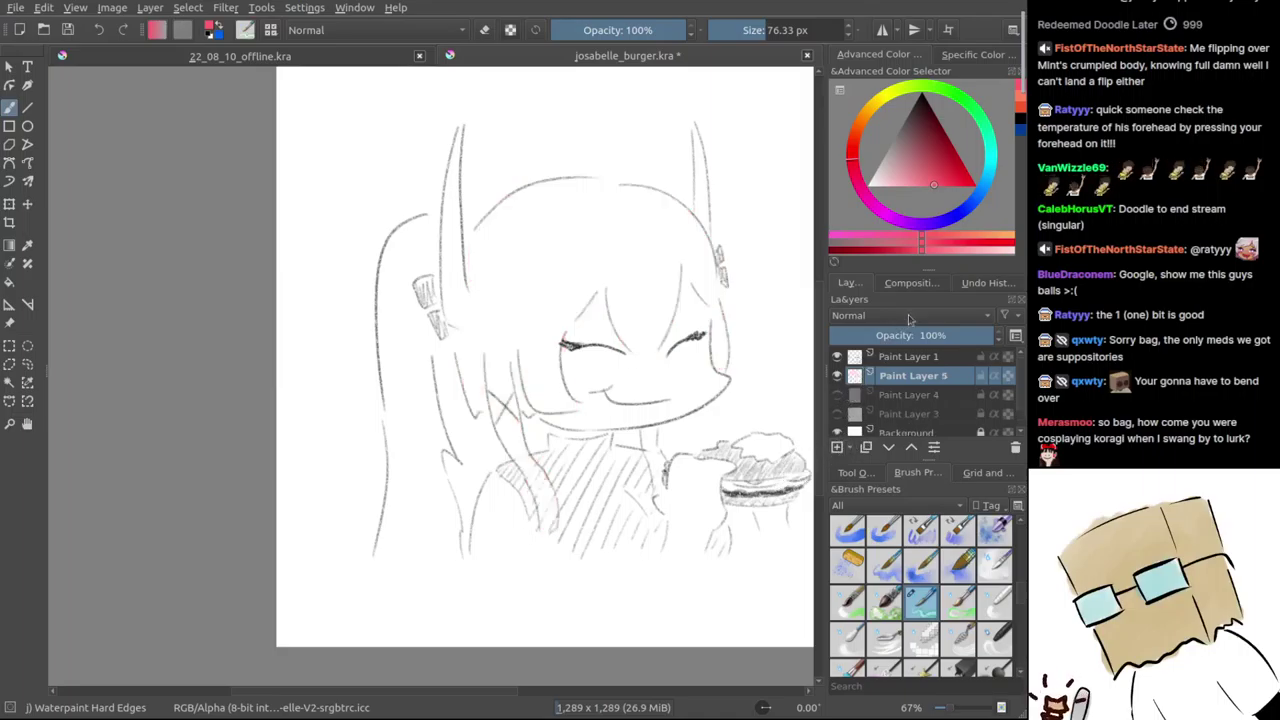
# - Choose a lighter, more orange-red paint colour, testing it on the centre fringe lock and undoing the test strokes
pyautogui.click(952, 252)
pyautogui.moveTo(638, 235)
pyautogui.mouseDown()
pyautogui.moveTo(640, 335)
pyautogui.moveTo(647, 247)
pyautogui.moveTo(651, 294)
pyautogui.mouseUp()
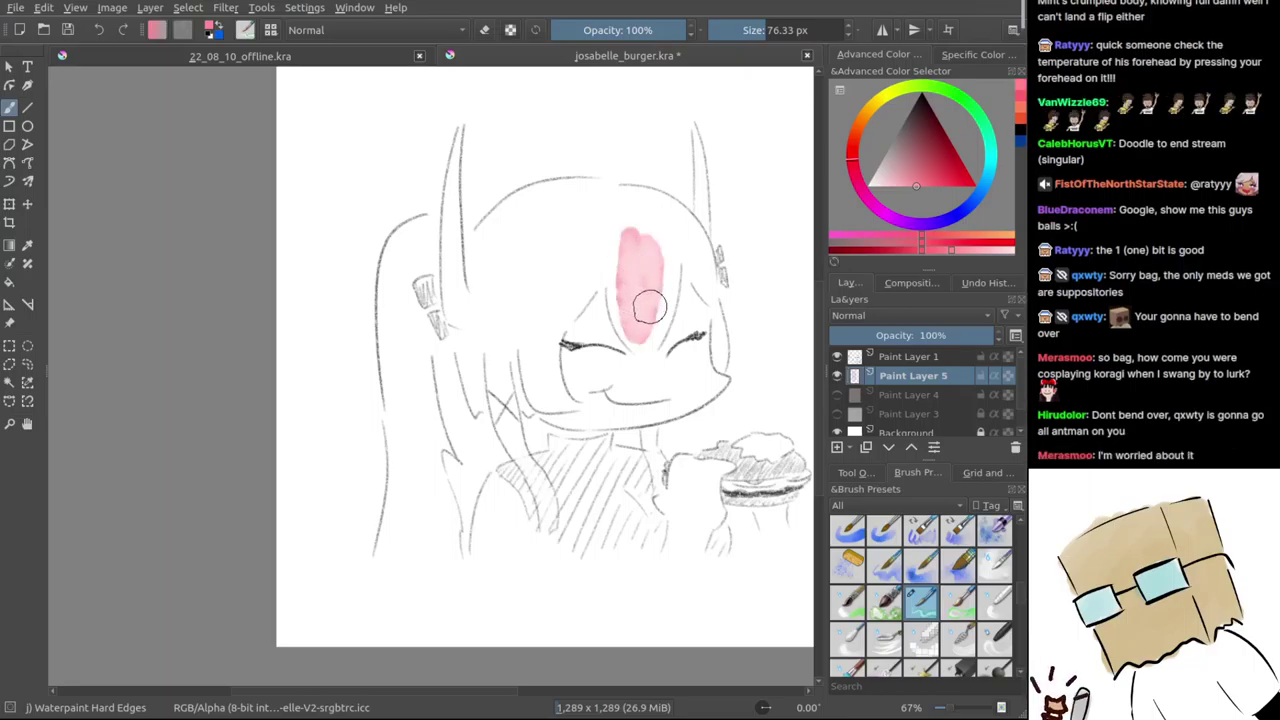
pyautogui.hotkey('ctrl', 'z')
pyautogui.click(855, 143)
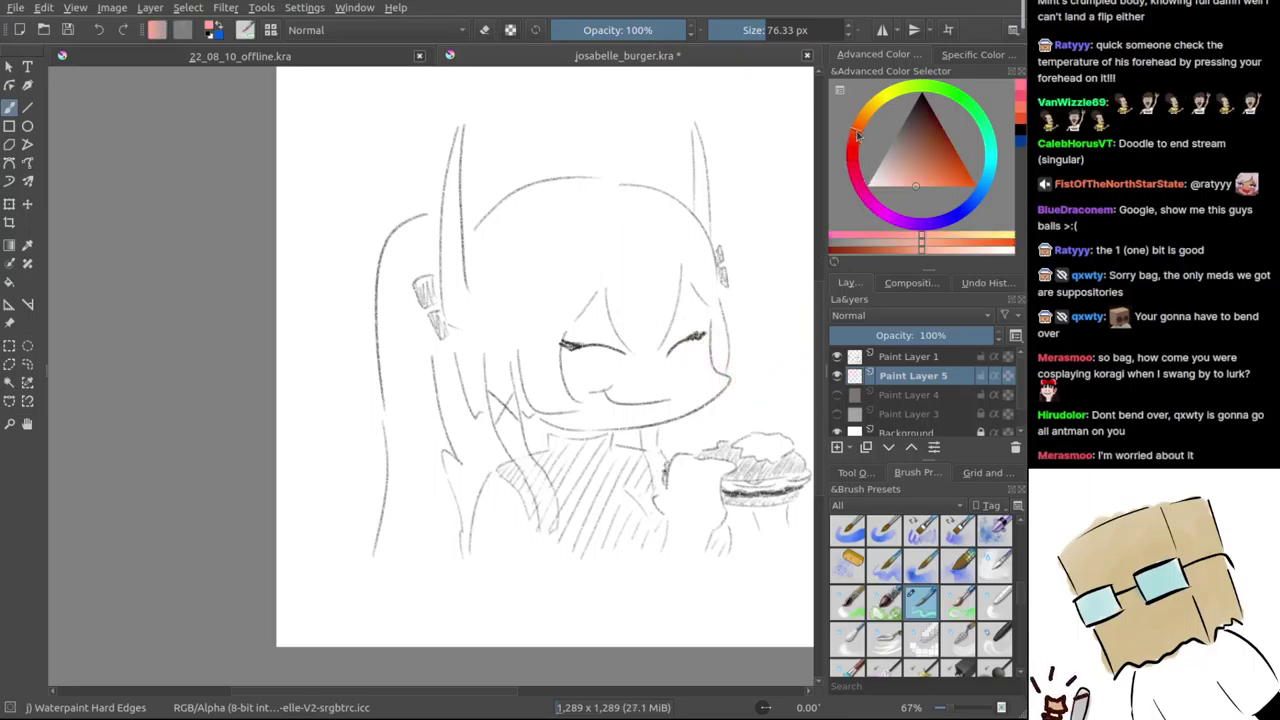
pyautogui.moveTo(617, 272)
pyautogui.mouseDown()
pyautogui.moveTo(638, 342)
pyautogui.moveTo(677, 244)
pyautogui.moveTo(642, 329)
pyautogui.mouseUp()
pyautogui.scroll(3, 642, 328)
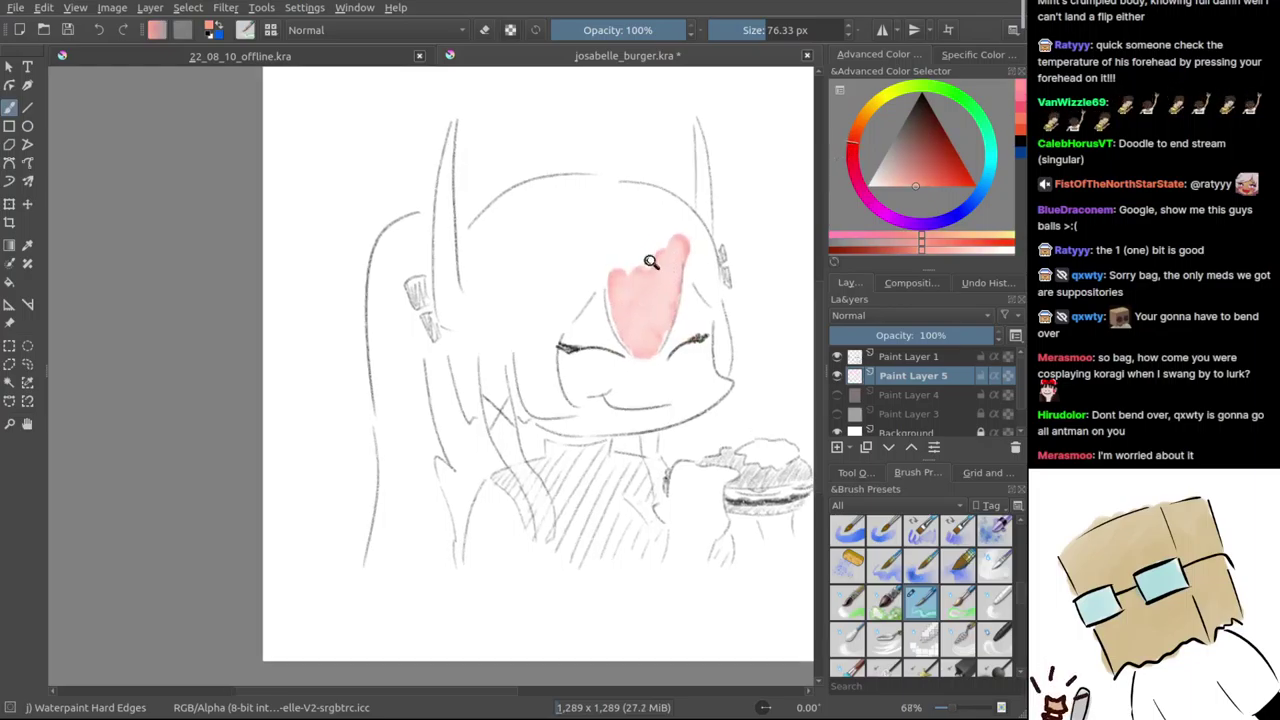
pyautogui.hotkey('ctrl', 'z')
# - Switch to the canvas-only view and enlarge the drawing around the face
pyautogui.press('Tab')
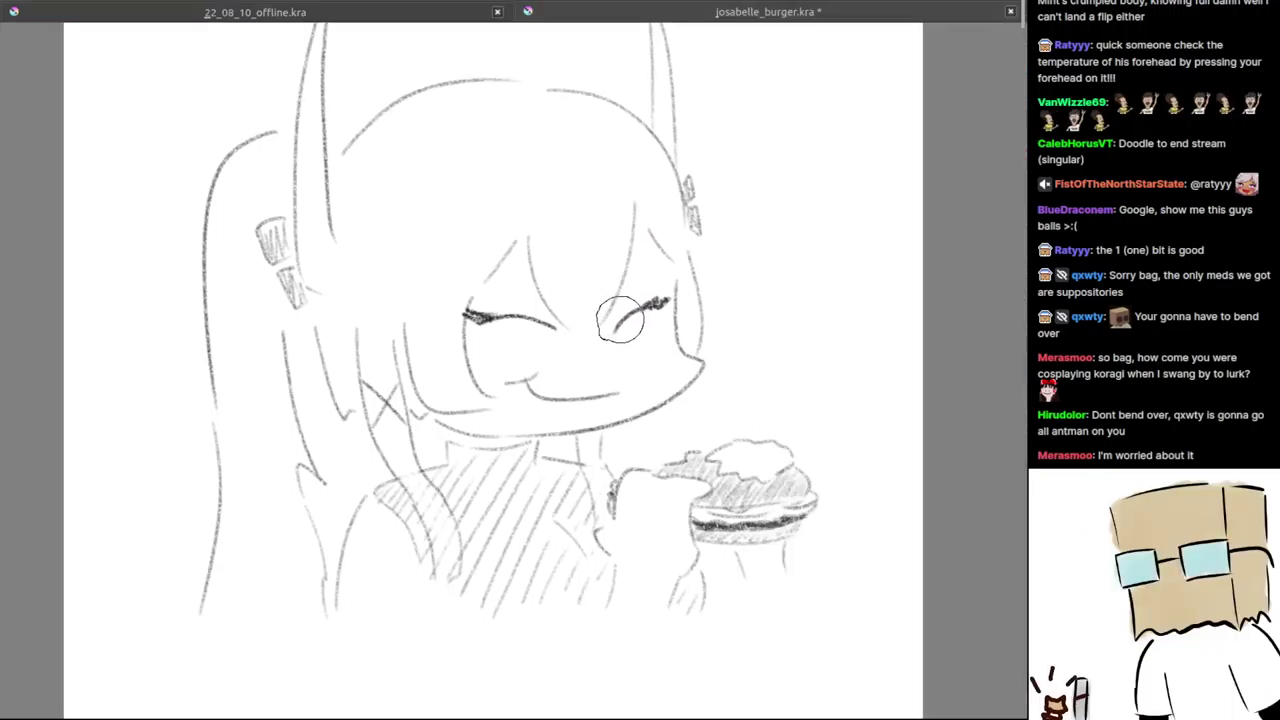
pyautogui.scroll(4, 615, 280)
pyautogui.scroll(-2, 605, 327)
# - Try painting the narrow outer hair strand beside the closed eye in light salmon, and undo the strokes
pyautogui.moveTo(745, 322); pyautogui.dragTo(743, 390)
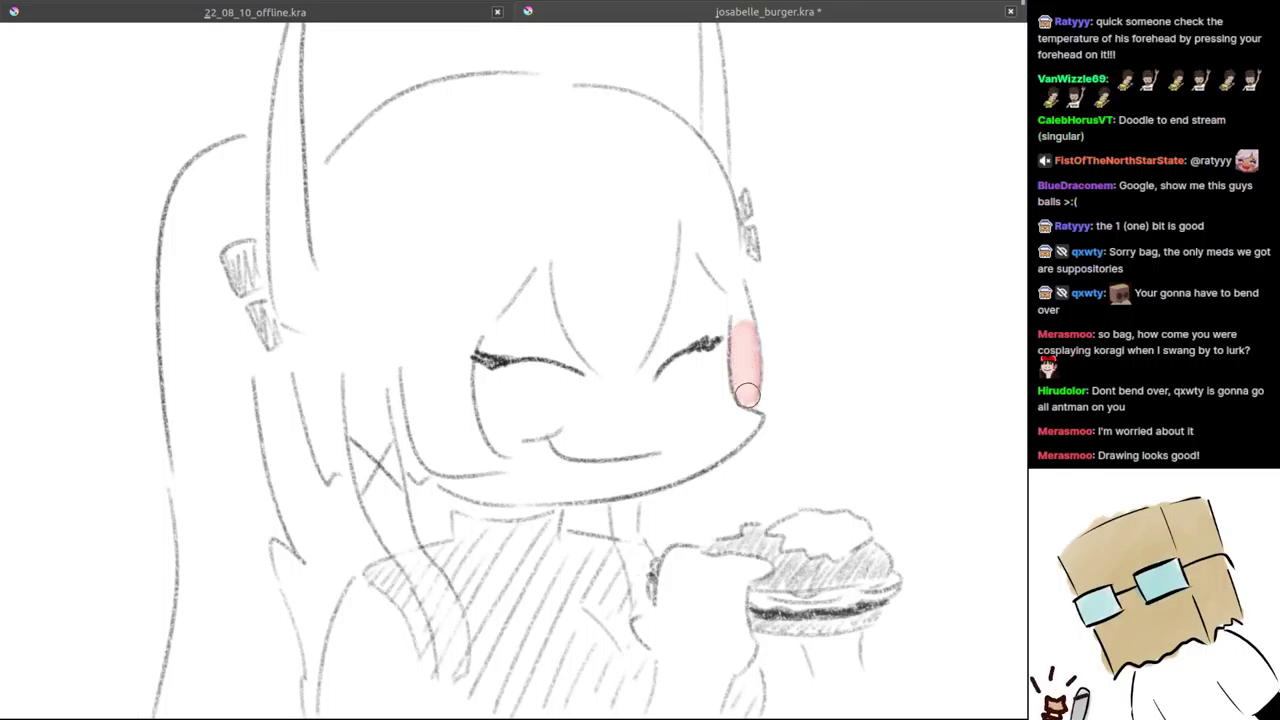
pyautogui.moveTo(740, 314)
pyautogui.mouseDown()
pyautogui.moveTo(714, 227)
pyautogui.moveTo(746, 294)
pyautogui.moveTo(740, 337)
pyautogui.moveTo(803, 266)
pyautogui.mouseUp()
pyautogui.hotkey('ctrl', 'z')
pyautogui.moveTo(826, 343)
pyautogui.mouseDown()
pyautogui.moveTo(806, 353)
pyautogui.moveTo(842, 455)
pyautogui.mouseUp()
pyautogui.hotkey('ctrl', 'z')
pyautogui.moveTo(836, 382)
pyautogui.mouseDown()
pyautogui.moveTo(843, 457)
pyautogui.moveTo(827, 266)
pyautogui.moveTo(829, 332)
pyautogui.moveTo(791, 278)
pyautogui.moveTo(822, 285)
pyautogui.moveTo(814, 231)
pyautogui.moveTo(820, 265)
pyautogui.moveTo(798, 269)
pyautogui.moveTo(786, 247)
pyautogui.moveTo(766, 246)
pyautogui.moveTo(742, 391)
pyautogui.mouseUp()
pyautogui.hotkey('ctrl', 'z')
pyautogui.moveTo(789, 251)
pyautogui.mouseDown()
pyautogui.moveTo(809, 314)
pyautogui.moveTo(807, 297)
pyautogui.moveTo(832, 329)
pyautogui.moveTo(821, 305)
pyautogui.moveTo(841, 290)
pyautogui.mouseUp()
pyautogui.hotkey('ctrl', 'z')
pyautogui.hotkey('ctrl', 'z')
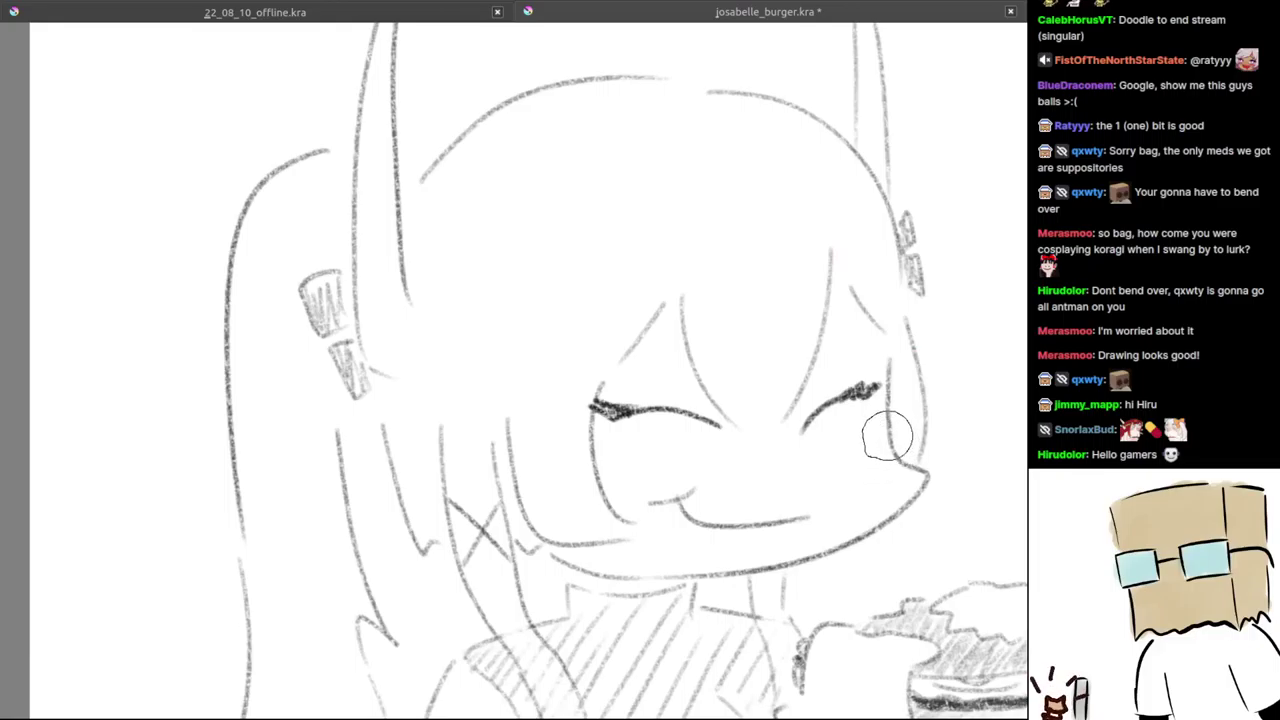
# - Paint the outer hair strand beside the eye and the edges of the centre fringe lock in light salmon
pyautogui.moveTo(903, 440)
pyautogui.mouseDown()
pyautogui.moveTo(904, 371)
pyautogui.moveTo(909, 453)
pyautogui.moveTo(903, 383)
pyautogui.moveTo(901, 420)
pyautogui.mouseUp()
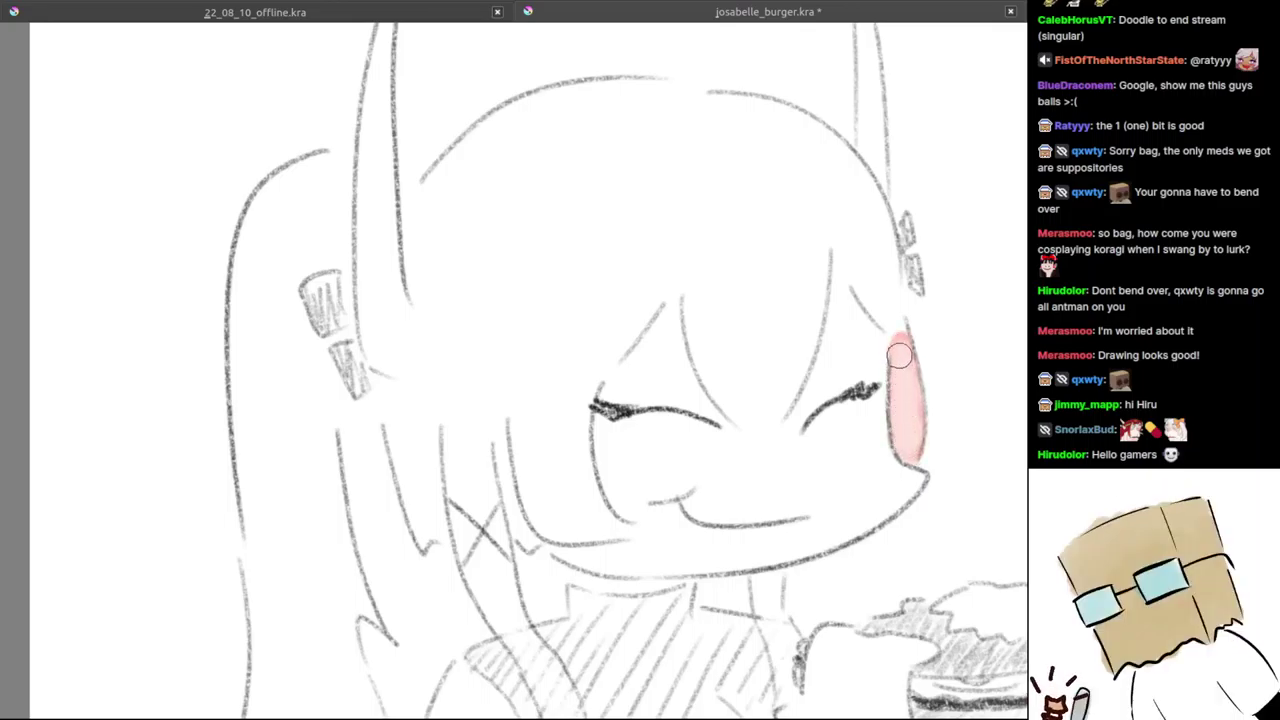
pyautogui.hotkey('ctrl', 'z')
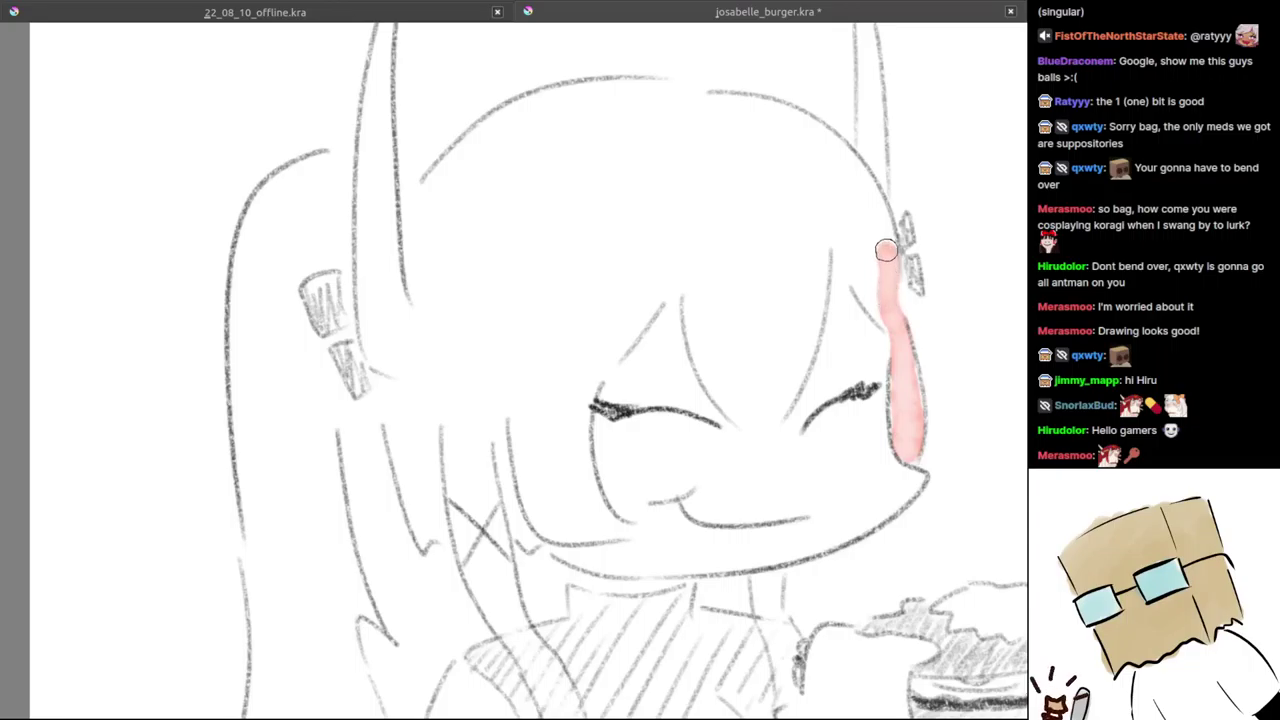
pyautogui.moveTo(872, 251)
pyautogui.mouseDown()
pyautogui.moveTo(883, 298)
pyautogui.moveTo(859, 256)
pyautogui.mouseUp()
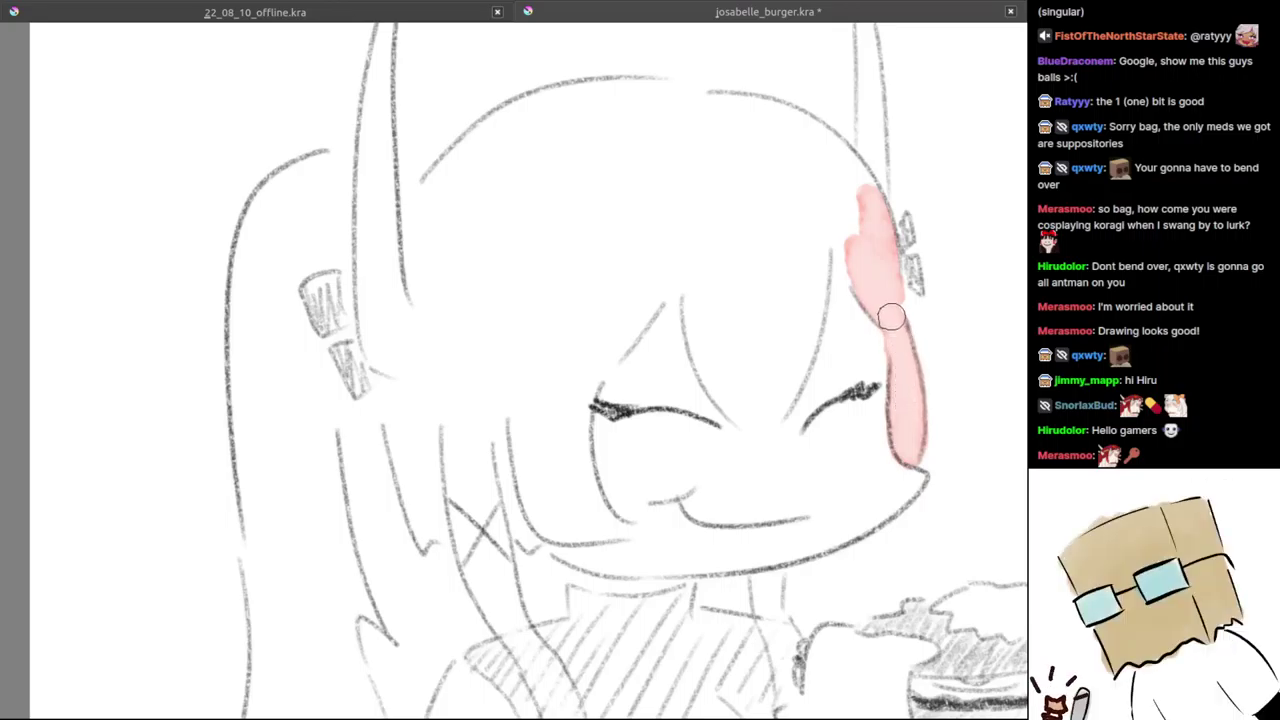
pyautogui.moveTo(860, 281)
pyautogui.mouseDown()
pyautogui.moveTo(840, 242)
pyautogui.moveTo(862, 261)
pyautogui.moveTo(852, 206)
pyautogui.moveTo(853, 248)
pyautogui.moveTo(817, 212)
pyautogui.moveTo(798, 311)
pyautogui.moveTo(787, 240)
pyautogui.moveTo(772, 400)
pyautogui.mouseUp()
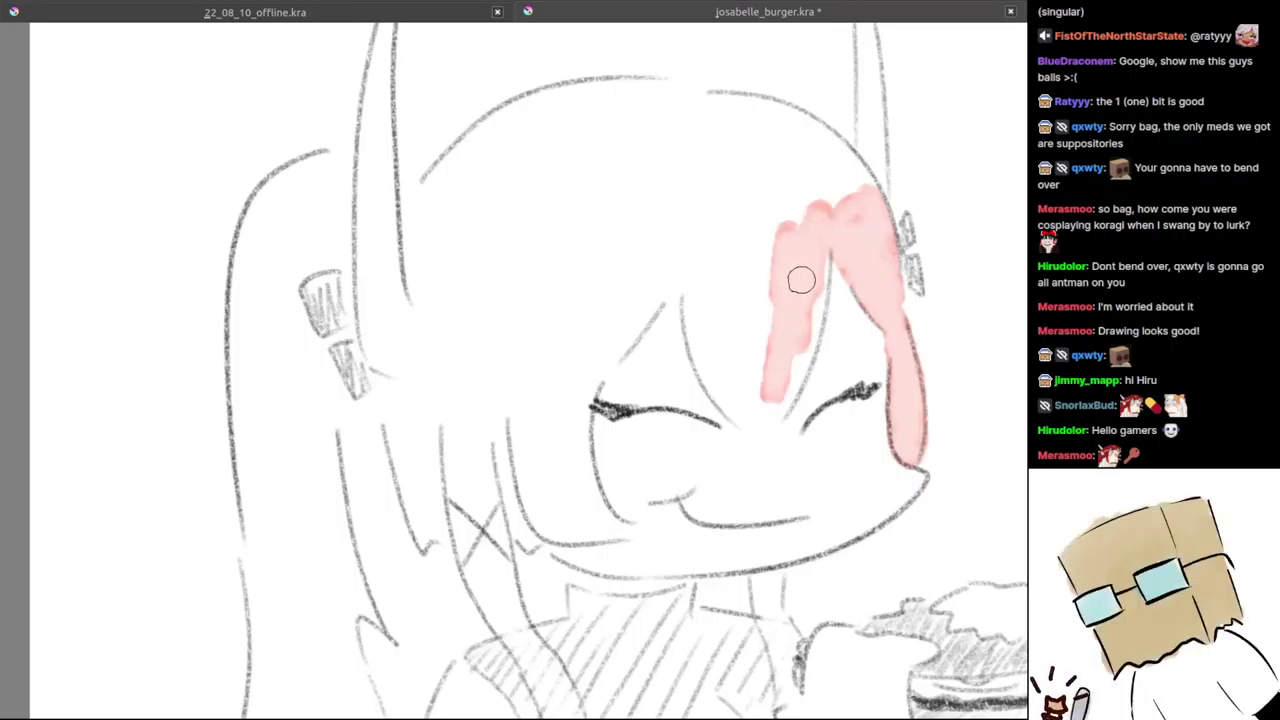
pyautogui.moveTo(815, 245)
pyautogui.mouseDown()
pyautogui.moveTo(793, 380)
pyautogui.moveTo(762, 416)
pyautogui.moveTo(727, 403)
pyautogui.moveTo(707, 367)
pyautogui.moveTo(697, 294)
pyautogui.mouseUp()
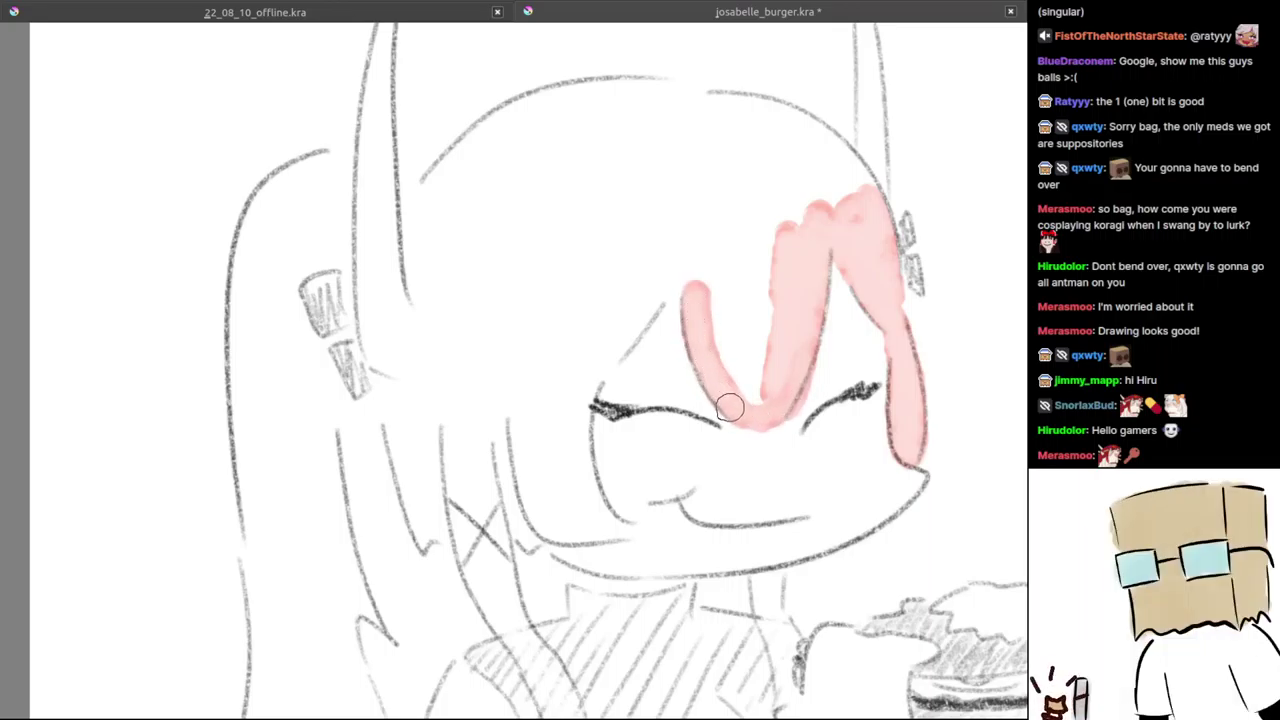
# - Fill the centre fringe lock and paint the cheek-side hair, the long front lock and the side tips in light salmon
pyautogui.moveTo(793, 330)
pyautogui.mouseDown()
pyautogui.moveTo(756, 350)
pyautogui.moveTo(706, 299)
pyautogui.moveTo(711, 354)
pyautogui.moveTo(752, 337)
pyautogui.moveTo(772, 297)
pyautogui.moveTo(741, 293)
pyautogui.moveTo(720, 244)
pyautogui.moveTo(732, 234)
pyautogui.moveTo(734, 272)
pyautogui.moveTo(689, 319)
pyautogui.moveTo(686, 253)
pyautogui.moveTo(579, 390)
pyautogui.moveTo(592, 365)
pyautogui.moveTo(587, 489)
pyautogui.moveTo(621, 529)
pyautogui.moveTo(574, 523)
pyautogui.moveTo(548, 502)
pyautogui.moveTo(550, 523)
pyautogui.moveTo(600, 528)
pyautogui.moveTo(545, 529)
pyautogui.moveTo(519, 424)
pyautogui.moveTo(532, 534)
pyautogui.moveTo(509, 505)
pyautogui.moveTo(491, 519)
pyautogui.moveTo(484, 498)
pyautogui.moveTo(485, 588)
pyautogui.moveTo(528, 637)
pyautogui.moveTo(497, 603)
pyautogui.moveTo(511, 634)
pyautogui.moveTo(488, 495)
pyautogui.moveTo(472, 490)
pyautogui.moveTo(471, 545)
pyautogui.mouseUp()
pyautogui.moveTo(507, 620); pyautogui.dragTo(553, 708)
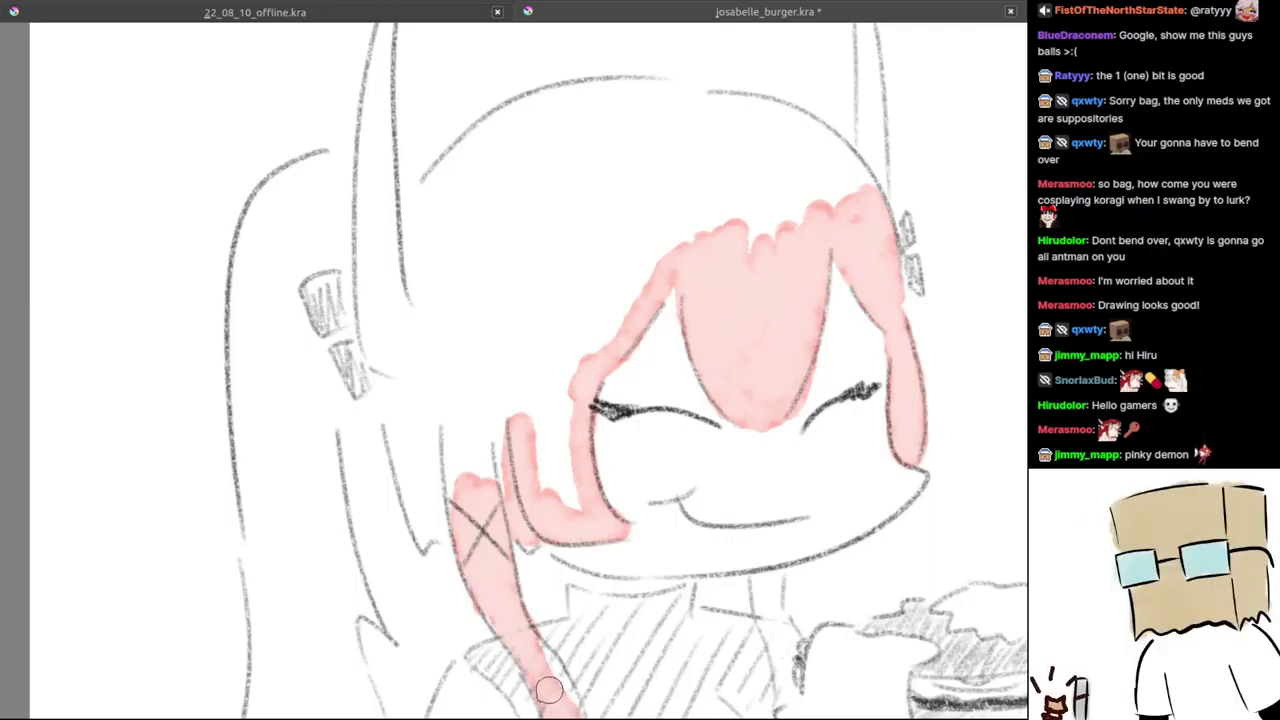
pyautogui.moveTo(567, 706); pyautogui.dragTo(547, 653)
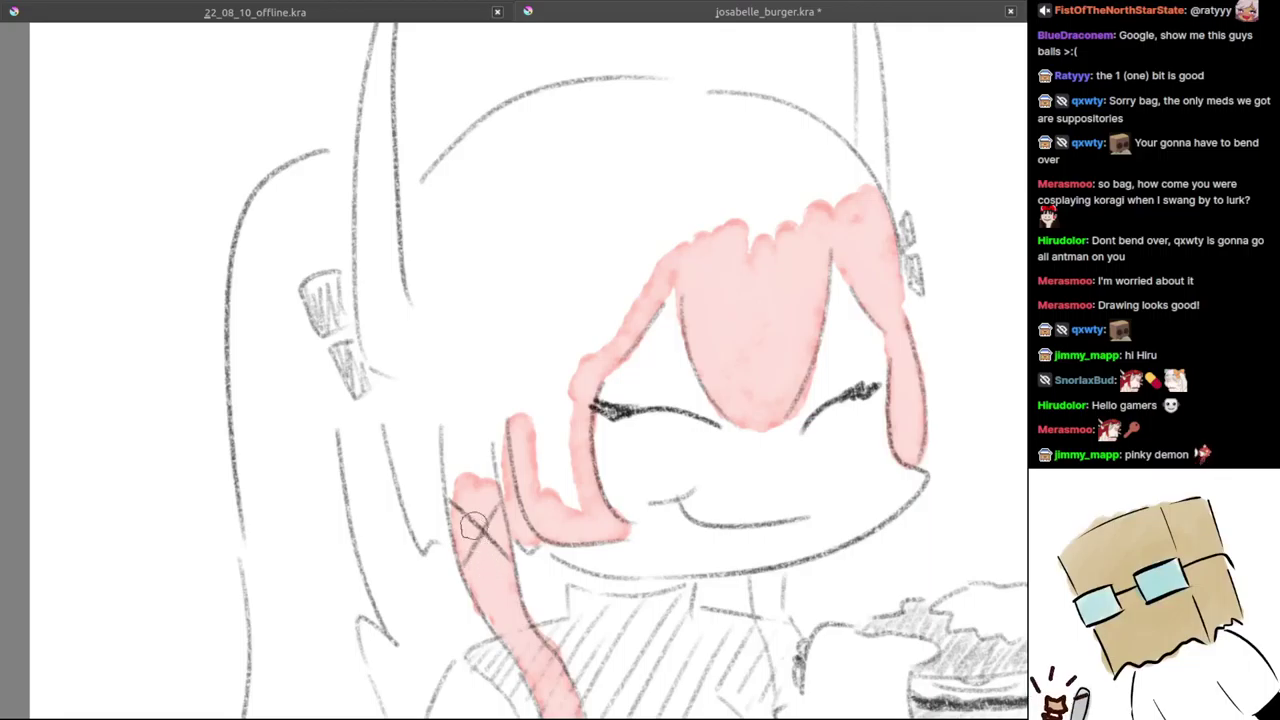
pyautogui.moveTo(475, 525)
pyautogui.mouseDown()
pyautogui.moveTo(459, 447)
pyautogui.moveTo(439, 529)
pyautogui.moveTo(433, 513)
pyautogui.moveTo(417, 536)
pyautogui.moveTo(404, 430)
pyautogui.mouseUp()
pyautogui.moveTo(488, 431)
pyautogui.mouseDown()
pyautogui.moveTo(486, 291)
pyautogui.moveTo(486, 376)
pyautogui.moveTo(465, 401)
pyautogui.mouseUp()
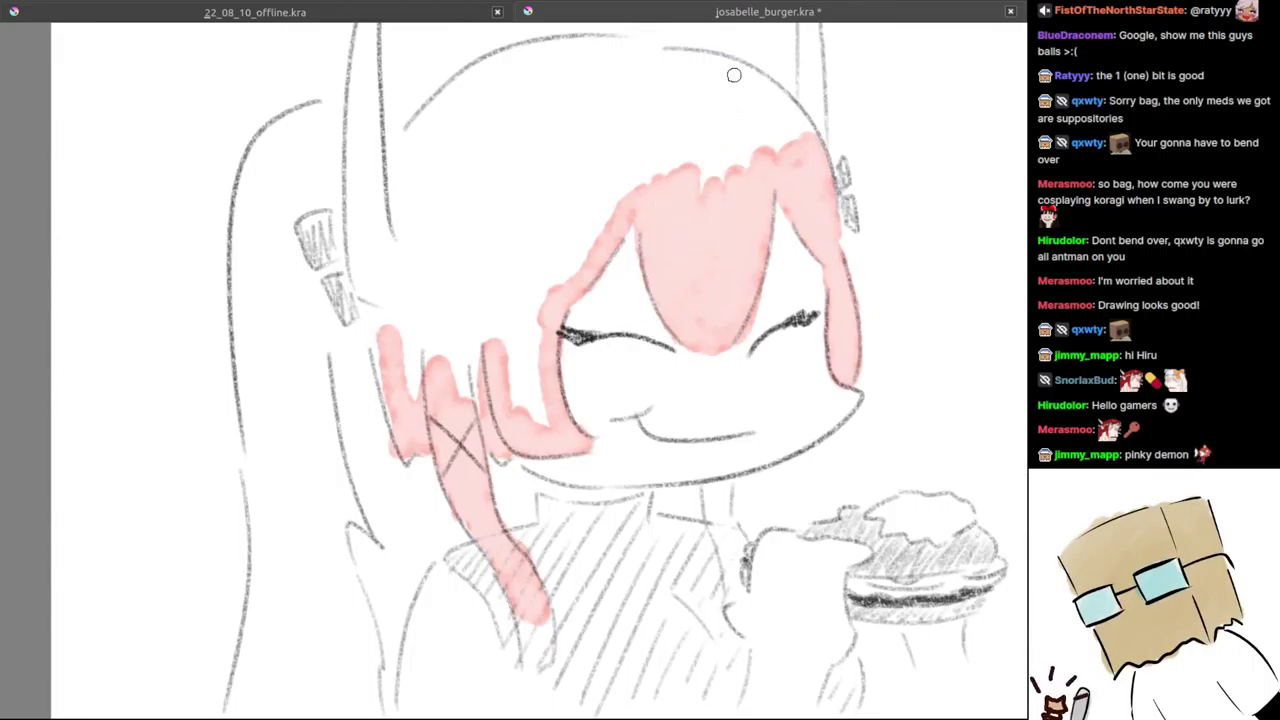
# - Paint the crown of the hair between the two horns in light salmon
pyautogui.moveTo(690, 62)
pyautogui.mouseDown()
pyautogui.moveTo(804, 98)
pyautogui.moveTo(789, 113)
pyautogui.moveTo(708, 97)
pyautogui.moveTo(703, 111)
pyautogui.moveTo(748, 111)
pyautogui.mouseUp()
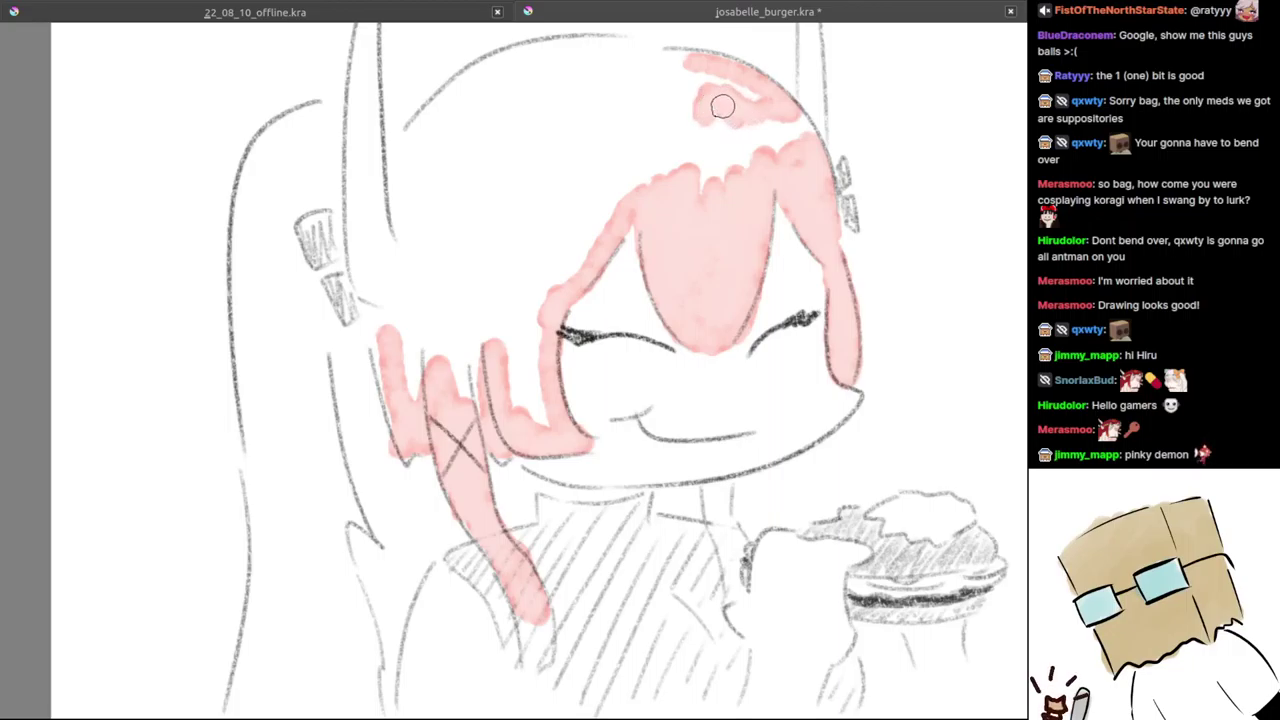
pyautogui.moveTo(650, 125)
pyautogui.mouseDown()
pyautogui.moveTo(449, 102)
pyautogui.moveTo(508, 63)
pyautogui.moveTo(473, 86)
pyautogui.moveTo(606, 56)
pyautogui.moveTo(500, 68)
pyautogui.moveTo(585, 51)
pyautogui.moveTo(693, 65)
pyautogui.moveTo(504, 76)
pyautogui.moveTo(549, 96)
pyautogui.moveTo(490, 88)
pyautogui.moveTo(652, 102)
pyautogui.moveTo(636, 93)
pyautogui.moveTo(709, 79)
pyautogui.mouseUp()
pyautogui.scroll(-3, 686, 115)
pyautogui.moveTo(662, 172); pyautogui.dragTo(662, 285)
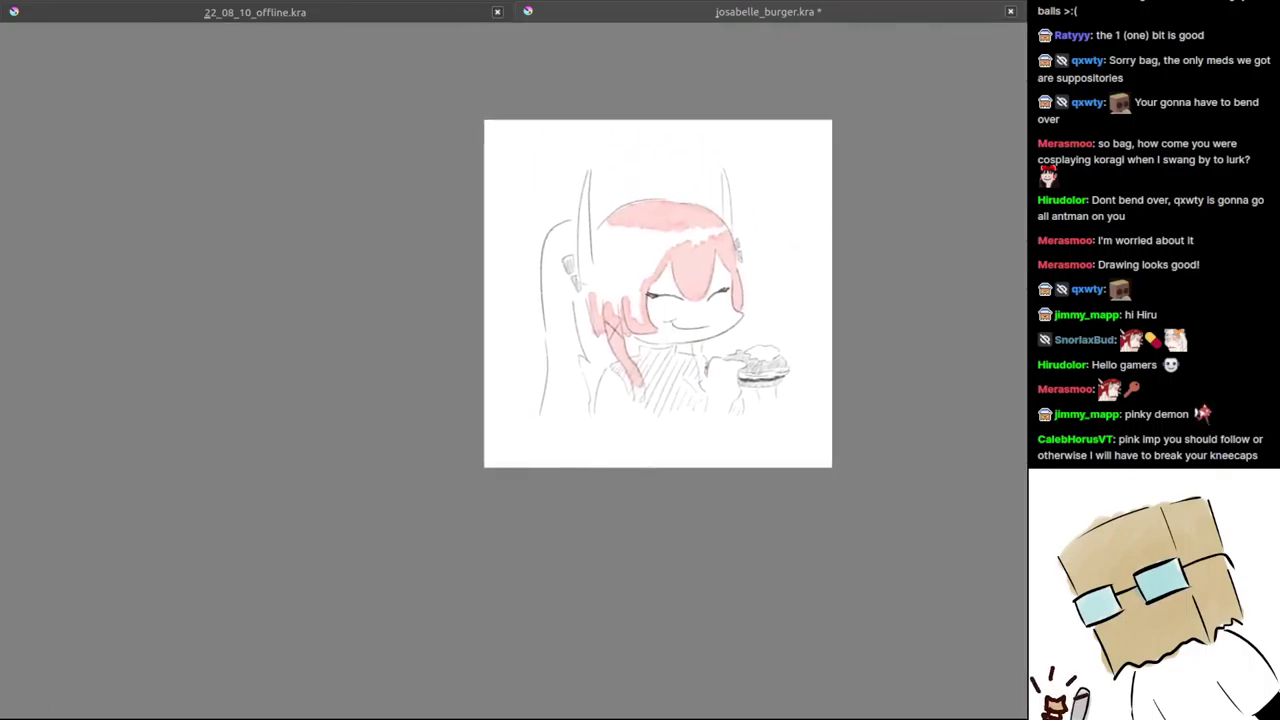
# - Select the painted fringe and side hair below the crown with combined rectangular selections, delete the paint there, and deselect
pyautogui.scroll(4, 660, 283)
pyautogui.moveTo(675, 230); pyautogui.dragTo(626, 213)
pyautogui.hotkey('ctrl', 'r')
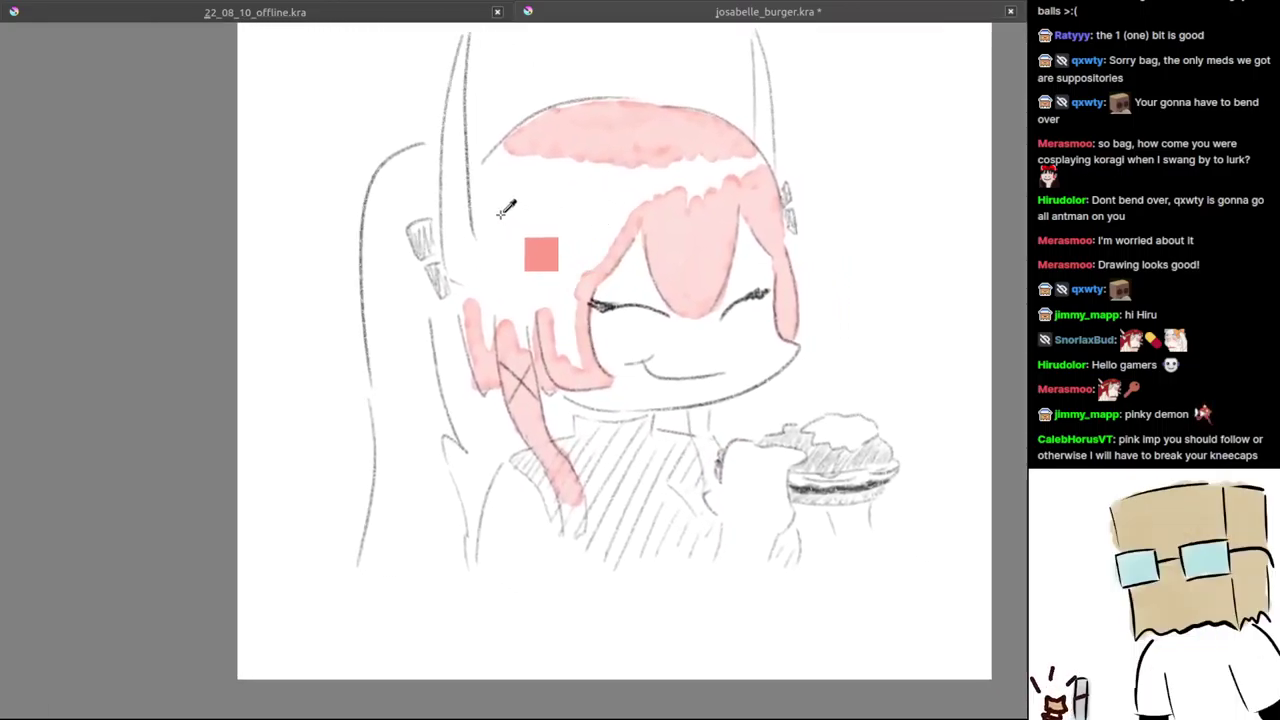
pyautogui.moveTo(405, 206); pyautogui.dragTo(844, 573)
pyautogui.moveTo(613, 186); pyautogui.dragTo(873, 286)
pyautogui.scroll(2, 734, 178)
pyautogui.moveTo(668, 159); pyautogui.dragTo(903, 205)
pyautogui.moveTo(762, 146); pyautogui.dragTo(887, 160)
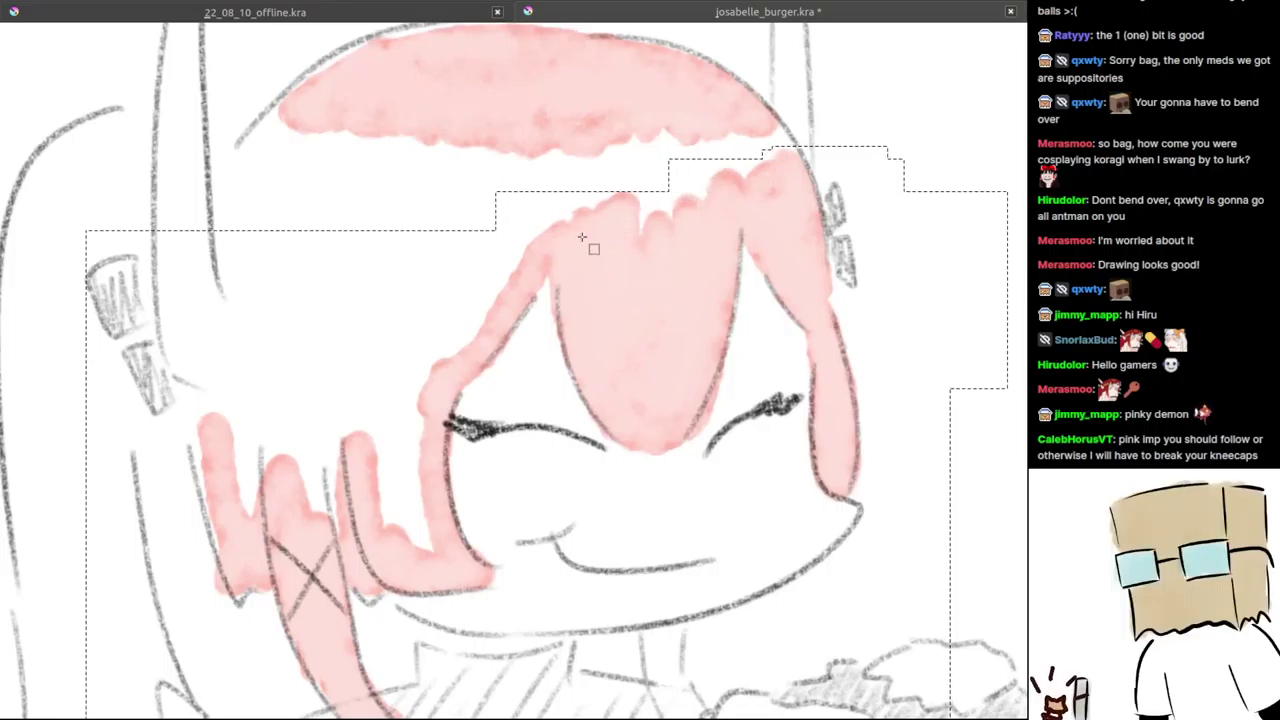
pyautogui.moveTo(600, 243); pyautogui.dragTo(612, 247)
pyautogui.scroll(1, 612, 250)
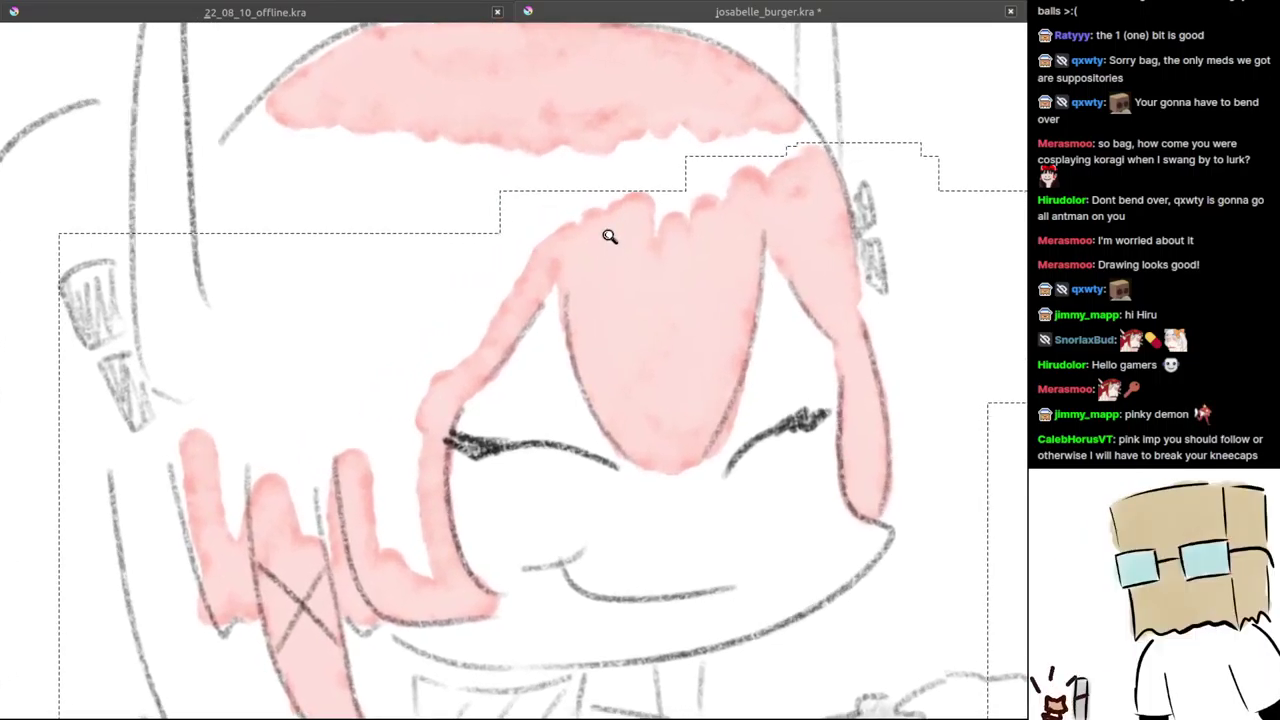
pyautogui.moveTo(621, 180); pyautogui.dragTo(686, 190)
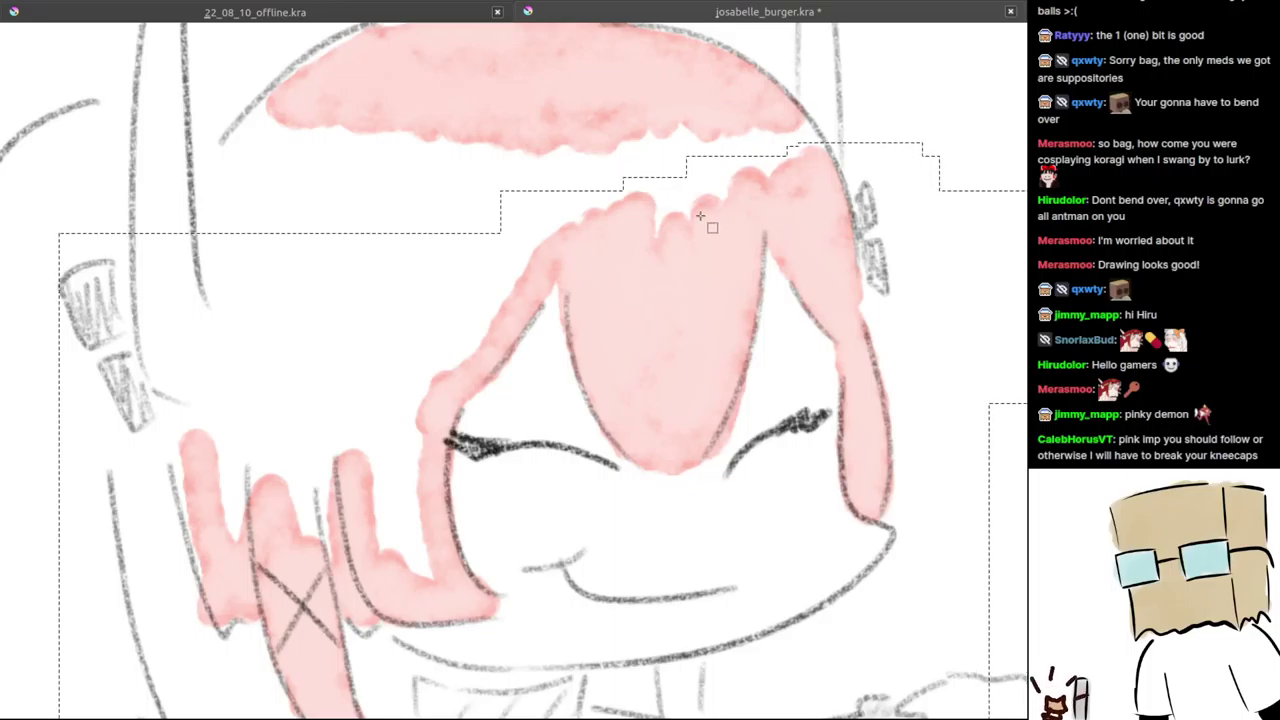
pyautogui.press('Delete')
pyautogui.hotkey('ctrl', 'shift', 'a')
# - Return to the brush, undo the first strokes, and paint a salmon band across the upper fringe to the hair beside the near horn
pyautogui.moveTo(689, 282)
pyautogui.mouseDown()
pyautogui.moveTo(672, 245)
pyautogui.moveTo(650, 305)
pyautogui.mouseUp()
pyautogui.press('b')
pyautogui.moveTo(625, 275)
pyautogui.mouseDown()
pyautogui.moveTo(640, 231)
pyautogui.moveTo(711, 186)
pyautogui.moveTo(707, 169)
pyautogui.mouseUp()
pyautogui.moveTo(762, 90)
pyautogui.mouseDown()
pyautogui.moveTo(775, 127)
pyautogui.moveTo(762, 94)
pyautogui.moveTo(693, 142)
pyautogui.moveTo(666, 127)
pyautogui.moveTo(639, 152)
pyautogui.moveTo(611, 127)
pyautogui.mouseUp()
pyautogui.hotkey('ctrl', 'z')
pyautogui.hotkey('ctrl', 'z')
pyautogui.moveTo(772, 88)
pyautogui.mouseDown()
pyautogui.moveTo(772, 126)
pyautogui.moveTo(718, 112)
pyautogui.moveTo(699, 121)
pyautogui.moveTo(692, 173)
pyautogui.moveTo(669, 132)
pyautogui.moveTo(656, 175)
pyautogui.moveTo(637, 133)
pyautogui.moveTo(526, 152)
pyautogui.moveTo(510, 131)
pyautogui.moveTo(484, 151)
pyautogui.moveTo(478, 124)
pyautogui.moveTo(449, 144)
pyautogui.moveTo(452, 122)
pyautogui.moveTo(398, 113)
pyautogui.moveTo(360, 86)
pyautogui.moveTo(340, 118)
pyautogui.moveTo(349, 190)
pyautogui.mouseUp()
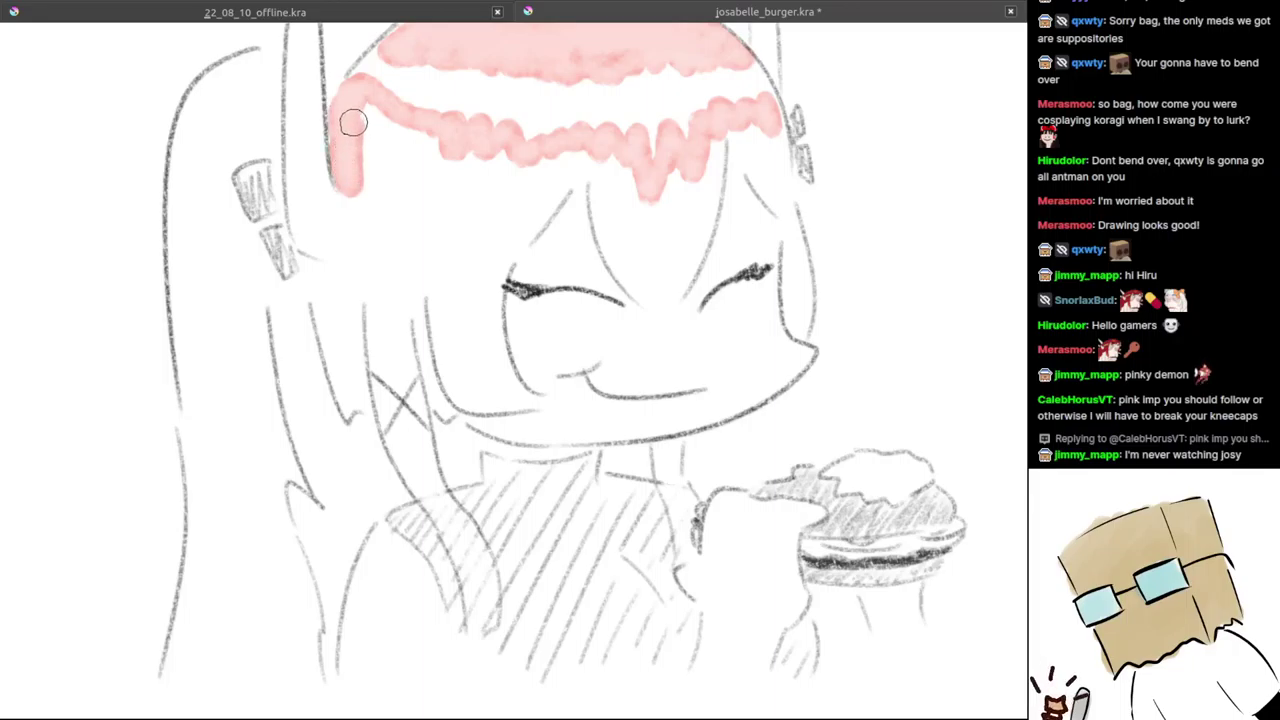
pyautogui.moveTo(360, 110)
pyautogui.mouseDown()
pyautogui.moveTo(364, 164)
pyautogui.moveTo(383, 177)
pyautogui.moveTo(392, 163)
pyautogui.moveTo(404, 192)
pyautogui.moveTo(439, 183)
pyautogui.mouseUp()
# - Paint the outer edge of the side hair, the long front lock and the bottom edge towards the cheek in salmon
pyautogui.moveTo(352, 183)
pyautogui.mouseDown()
pyautogui.moveTo(364, 236)
pyautogui.moveTo(348, 265)
pyautogui.moveTo(321, 276)
pyautogui.moveTo(337, 362)
pyautogui.moveTo(349, 401)
pyautogui.moveTo(372, 404)
pyautogui.moveTo(427, 485)
pyautogui.moveTo(476, 626)
pyautogui.mouseUp()
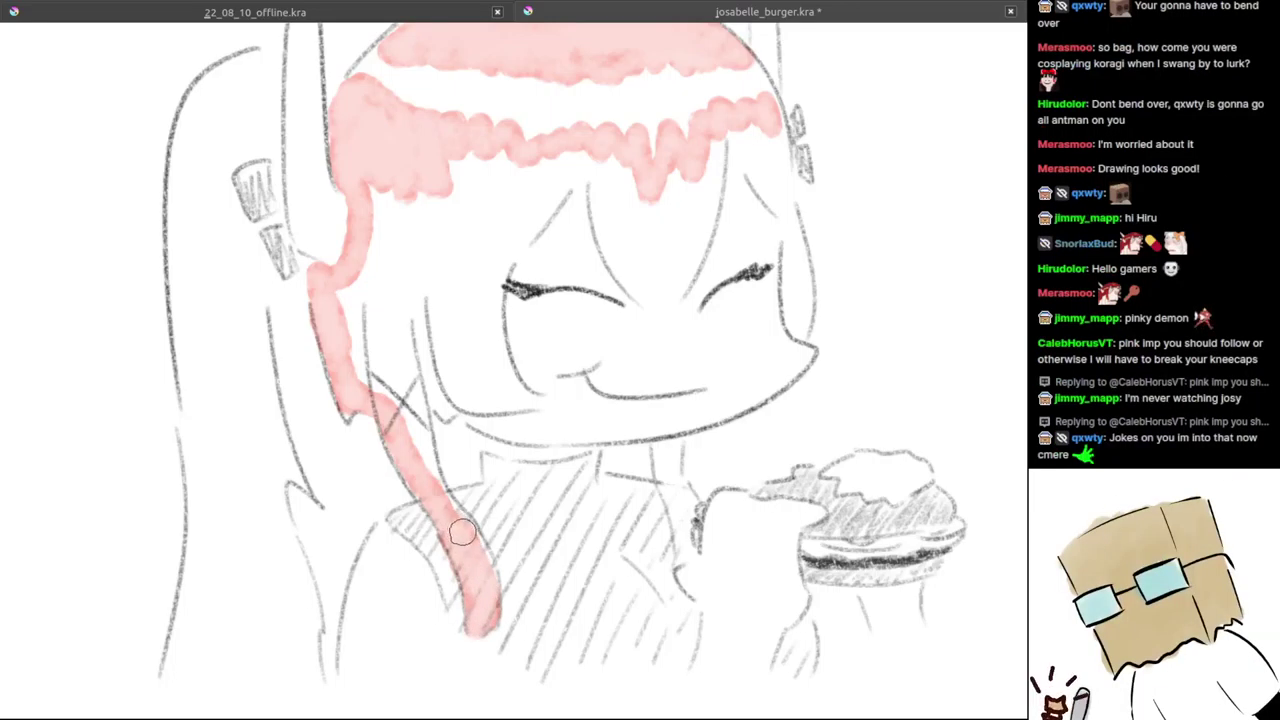
pyautogui.moveTo(443, 506)
pyautogui.mouseDown()
pyautogui.moveTo(408, 385)
pyautogui.moveTo(422, 453)
pyautogui.moveTo(372, 350)
pyautogui.moveTo(388, 386)
pyautogui.mouseUp()
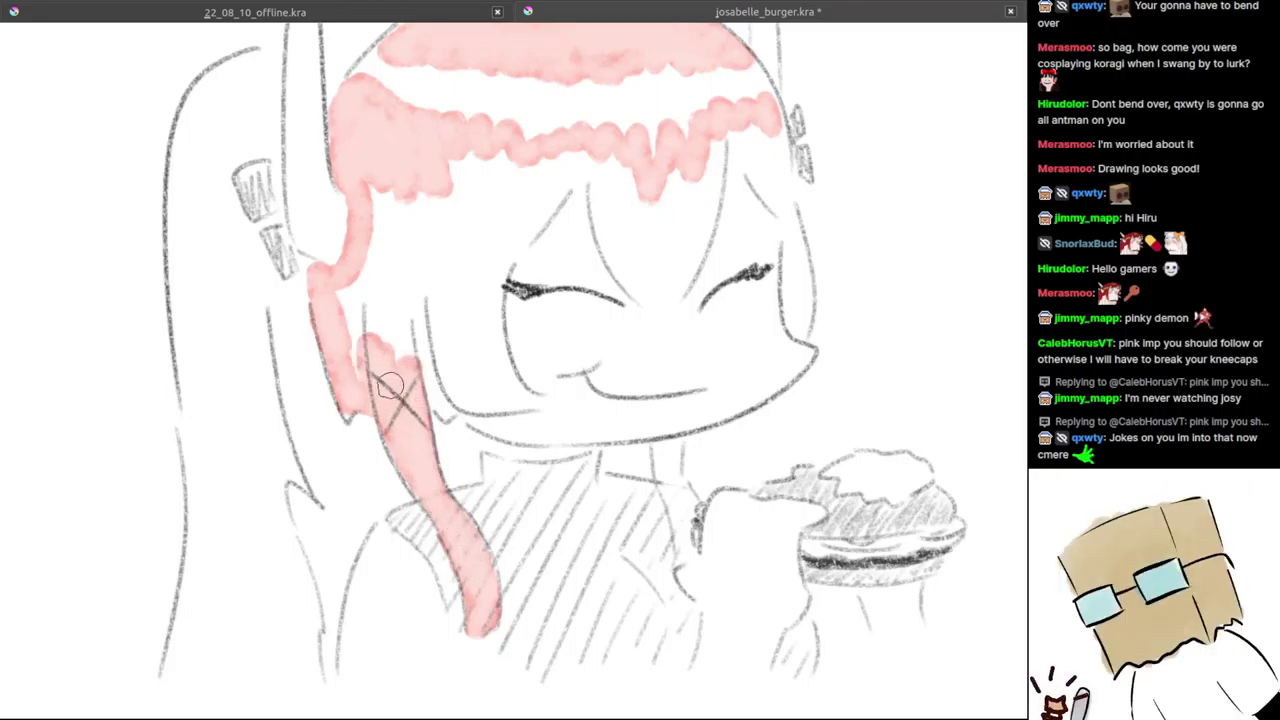
pyautogui.moveTo(442, 404); pyautogui.dragTo(512, 399)
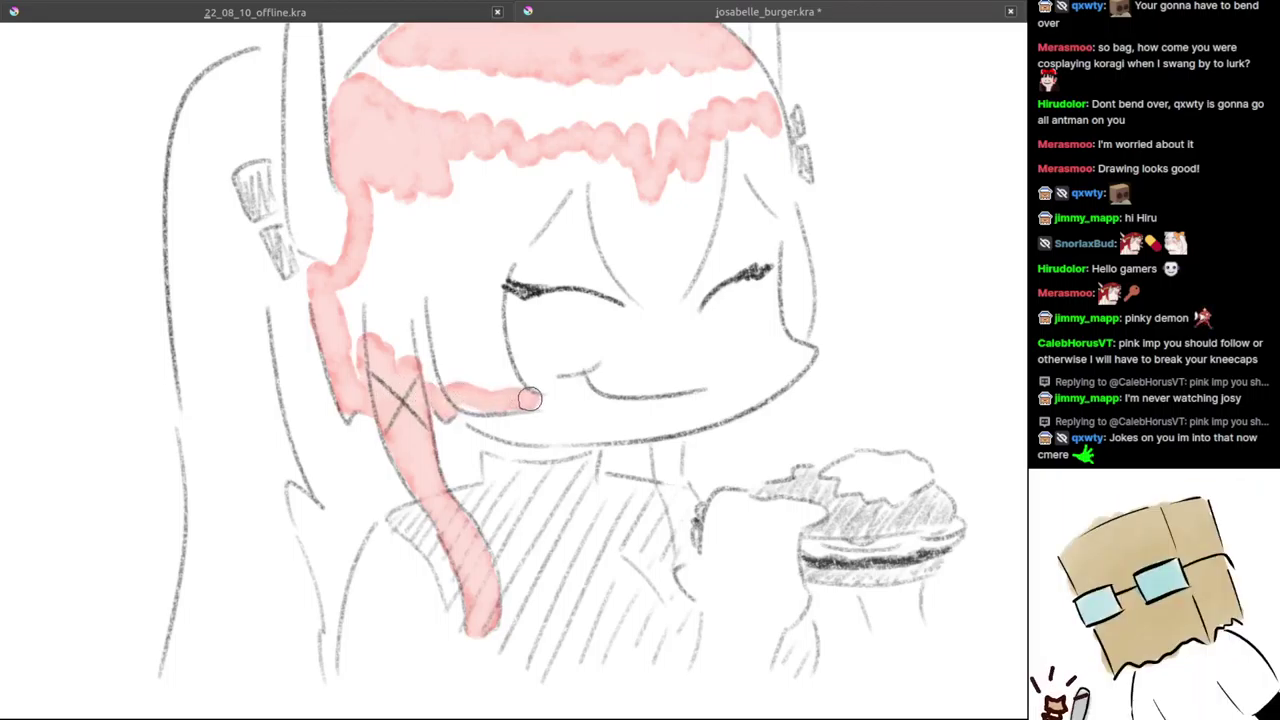
# - Fill the near side hair and the central fringe in salmon, and extend the colour down the far side lock to the cheek
pyautogui.moveTo(511, 393)
pyautogui.mouseDown()
pyautogui.moveTo(504, 262)
pyautogui.moveTo(577, 165)
pyautogui.moveTo(531, 177)
pyautogui.moveTo(475, 350)
pyautogui.moveTo(450, 319)
pyautogui.moveTo(438, 362)
pyautogui.moveTo(458, 374)
pyautogui.moveTo(390, 354)
pyautogui.moveTo(355, 372)
pyautogui.moveTo(334, 309)
pyautogui.moveTo(360, 306)
pyautogui.moveTo(381, 233)
pyautogui.moveTo(366, 171)
pyautogui.moveTo(461, 235)
pyautogui.moveTo(517, 169)
pyautogui.moveTo(463, 169)
pyautogui.moveTo(497, 179)
pyautogui.moveTo(549, 161)
pyautogui.moveTo(592, 175)
pyautogui.moveTo(635, 290)
pyautogui.mouseUp()
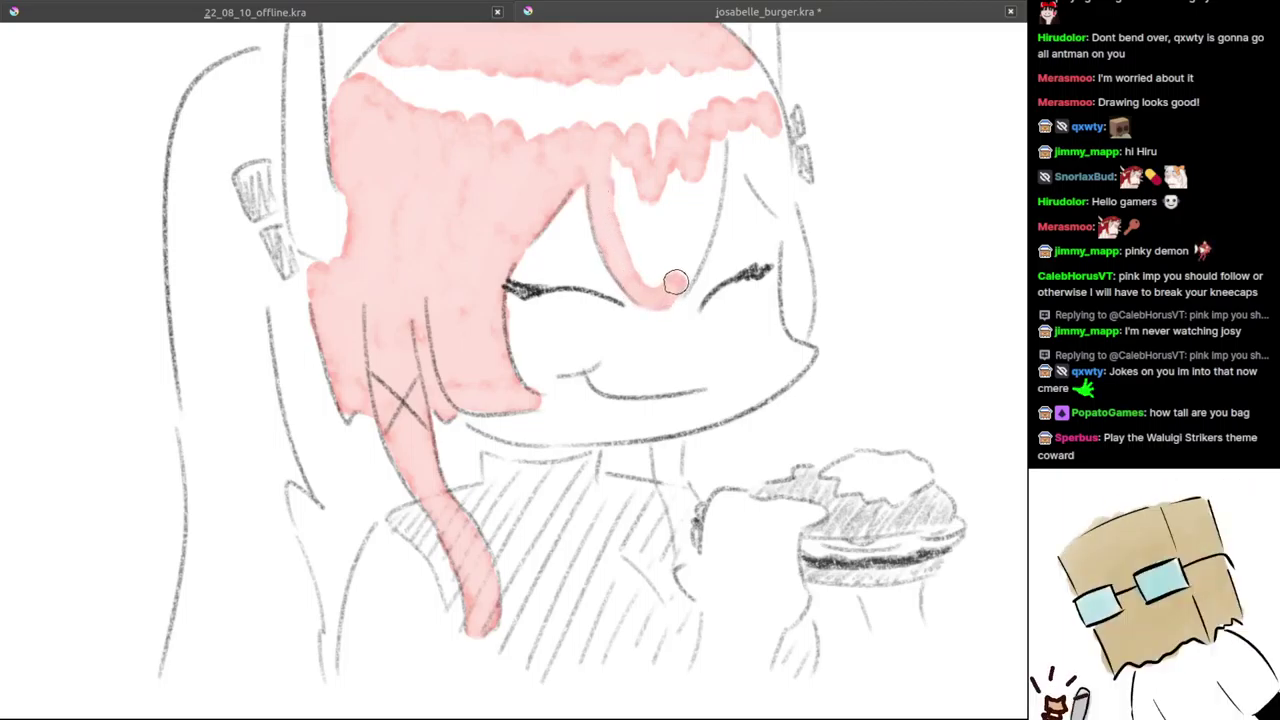
pyautogui.moveTo(690, 253)
pyautogui.mouseDown()
pyautogui.moveTo(707, 193)
pyautogui.moveTo(693, 242)
pyautogui.moveTo(668, 274)
pyautogui.moveTo(647, 277)
pyautogui.moveTo(619, 235)
pyautogui.moveTo(619, 154)
pyautogui.moveTo(655, 247)
pyautogui.moveTo(639, 239)
pyautogui.moveTo(639, 257)
pyautogui.moveTo(670, 202)
pyautogui.moveTo(664, 236)
pyautogui.moveTo(651, 192)
pyautogui.moveTo(667, 246)
pyautogui.moveTo(684, 163)
pyautogui.moveTo(683, 233)
pyautogui.moveTo(701, 155)
pyautogui.moveTo(701, 218)
pyautogui.moveTo(712, 150)
pyautogui.moveTo(731, 133)
pyautogui.moveTo(763, 187)
pyautogui.moveTo(772, 146)
pyautogui.mouseUp()
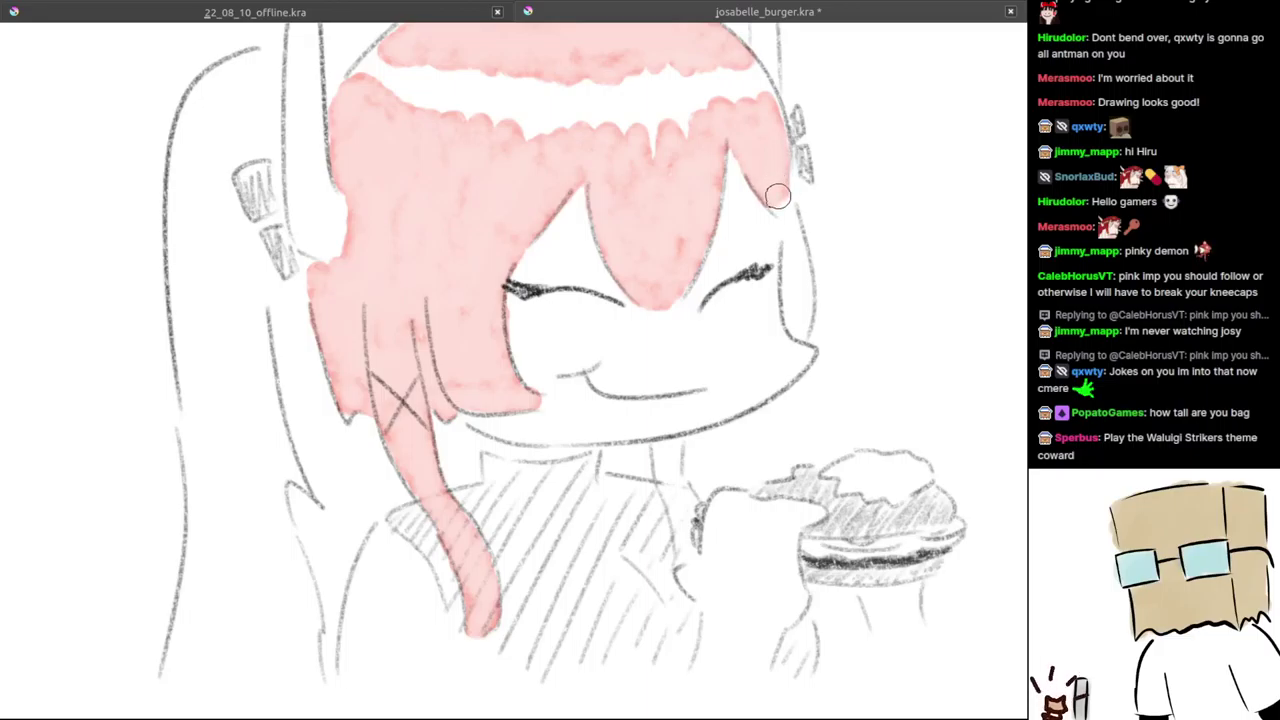
pyautogui.moveTo(776, 197); pyautogui.dragTo(785, 211)
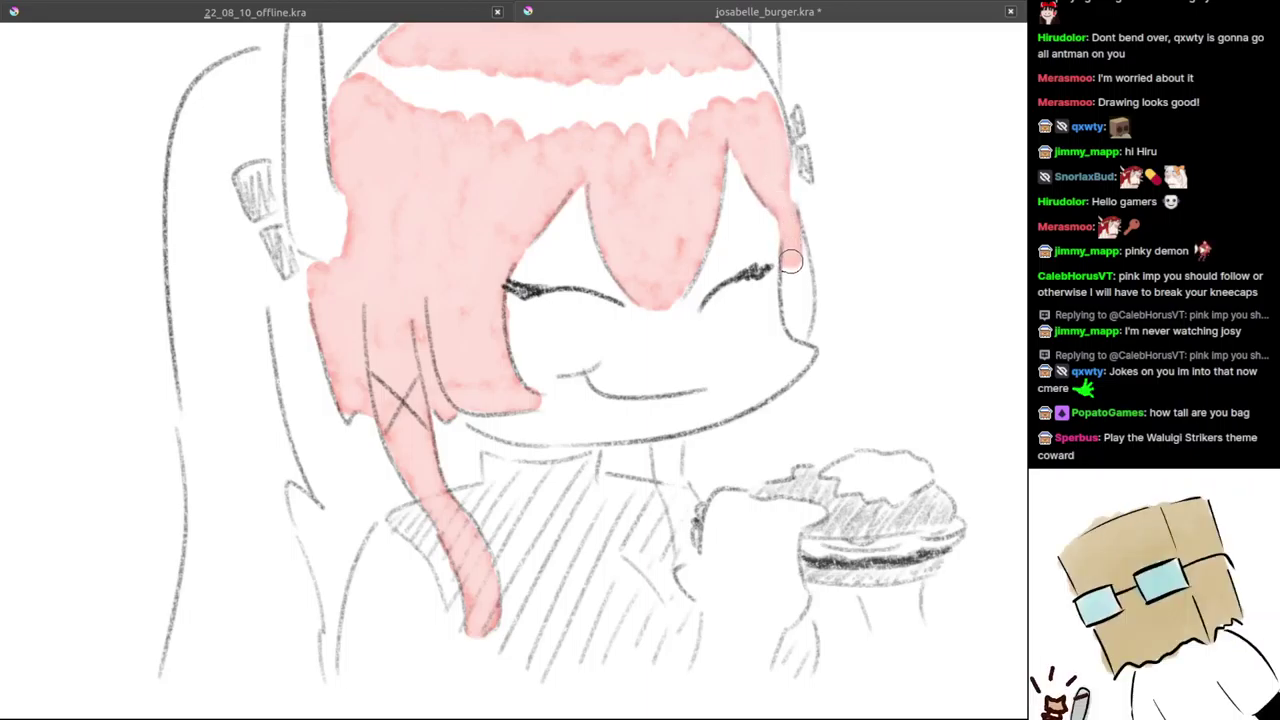
pyautogui.moveTo(790, 261)
pyautogui.mouseDown()
pyautogui.moveTo(786, 306)
pyautogui.moveTo(798, 262)
pyautogui.mouseUp()
pyautogui.moveTo(789, 215); pyautogui.dragTo(779, 157)
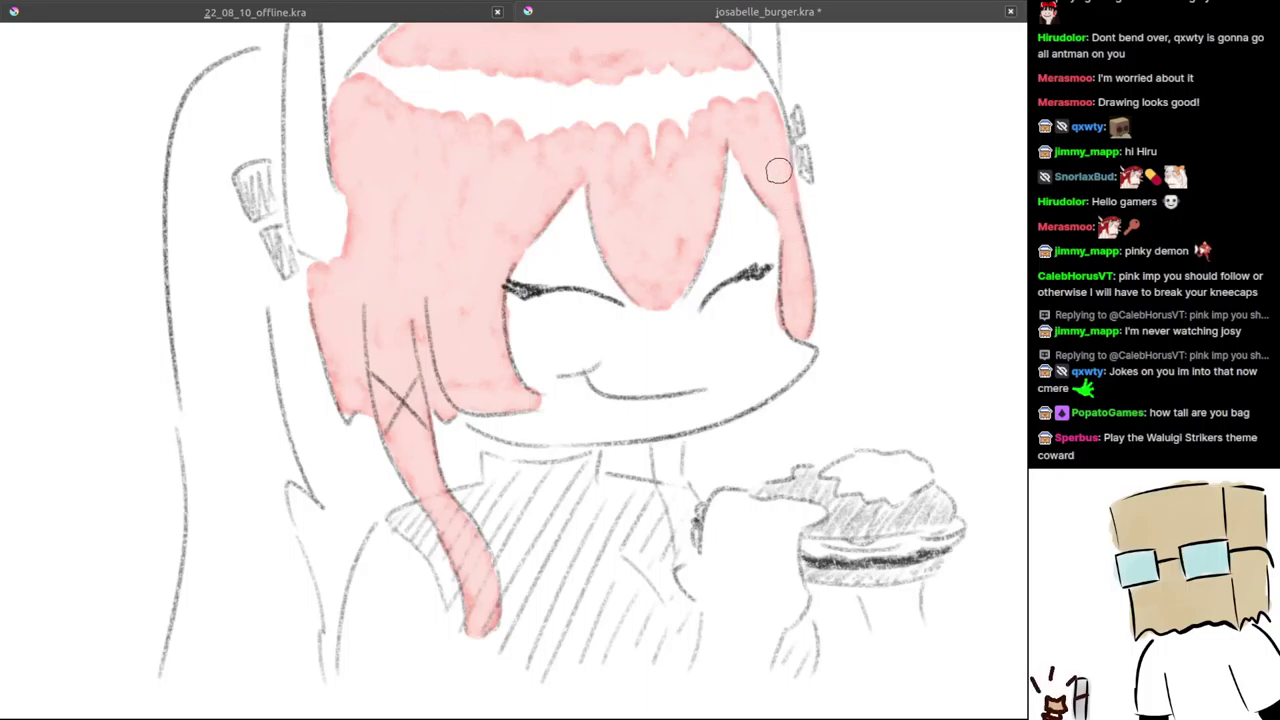
# - Paint the outer and bottom edges of the ponytail in salmon, undoing and redoing the first stroke at its top
pyautogui.scroll(-4, 742, 173)
pyautogui.scroll(2, 742, 190)
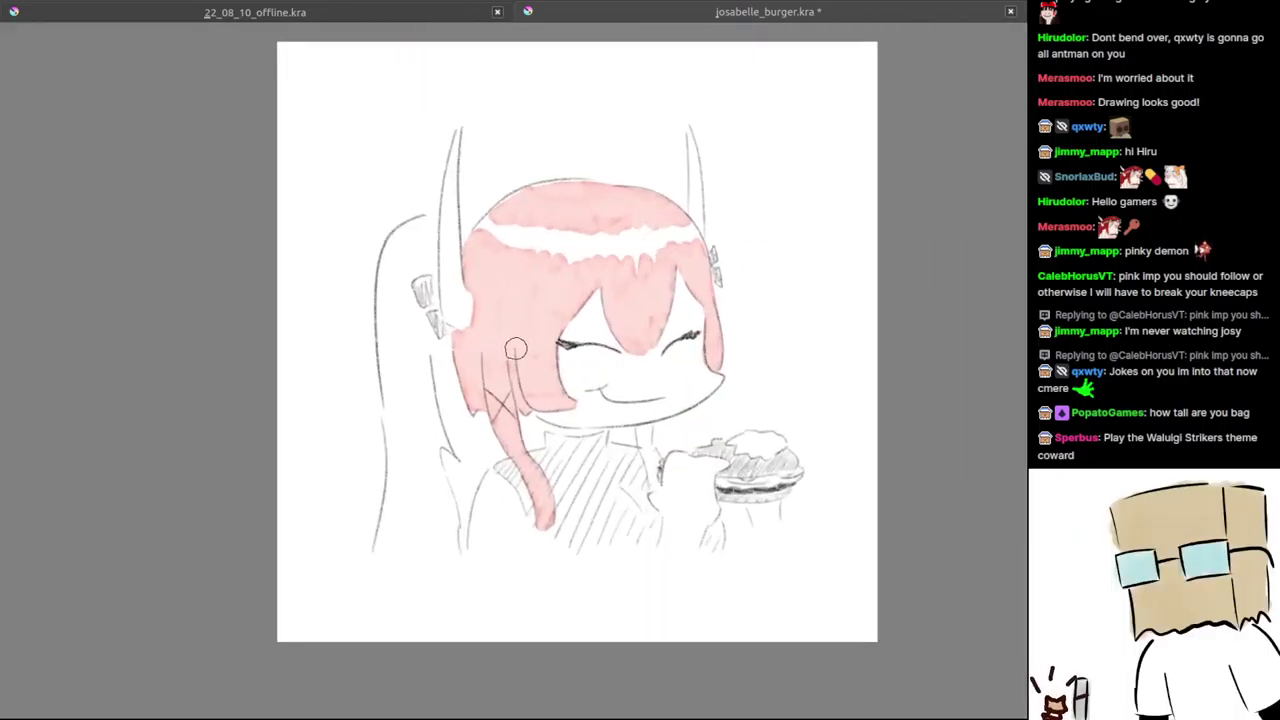
pyautogui.moveTo(420, 264); pyautogui.dragTo(429, 178)
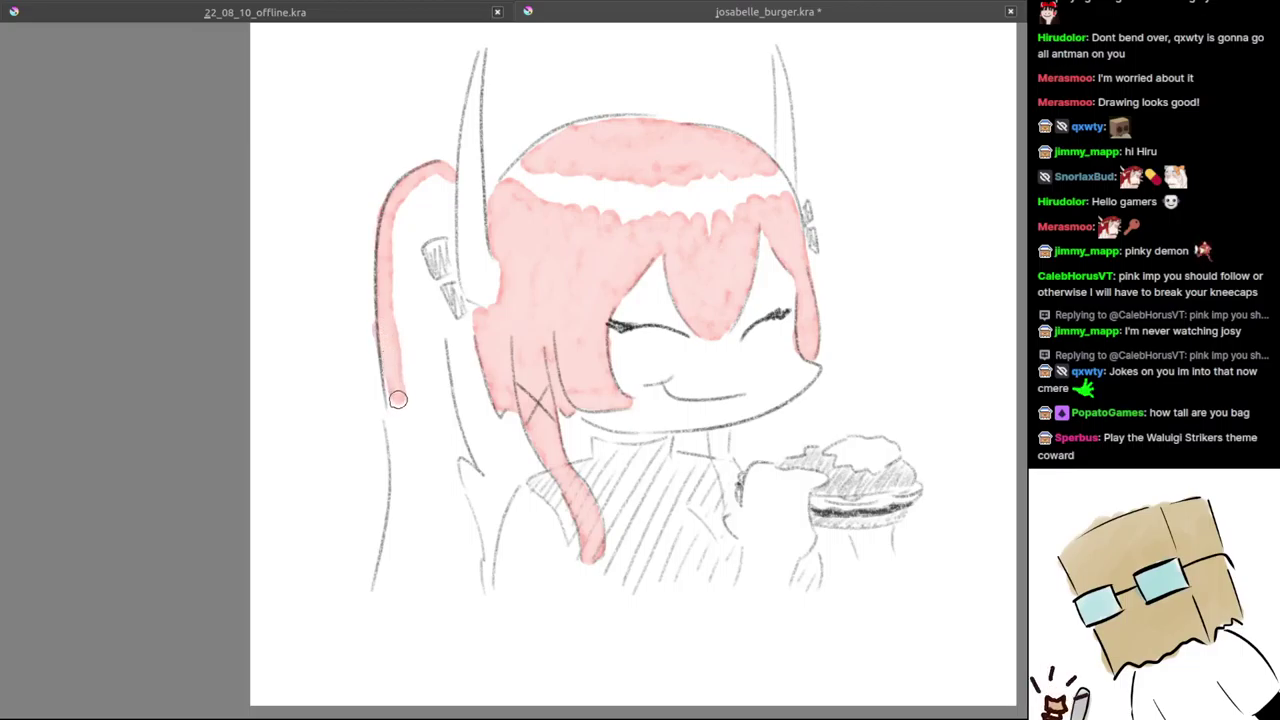
pyautogui.hotkey('ctrl', 'z')
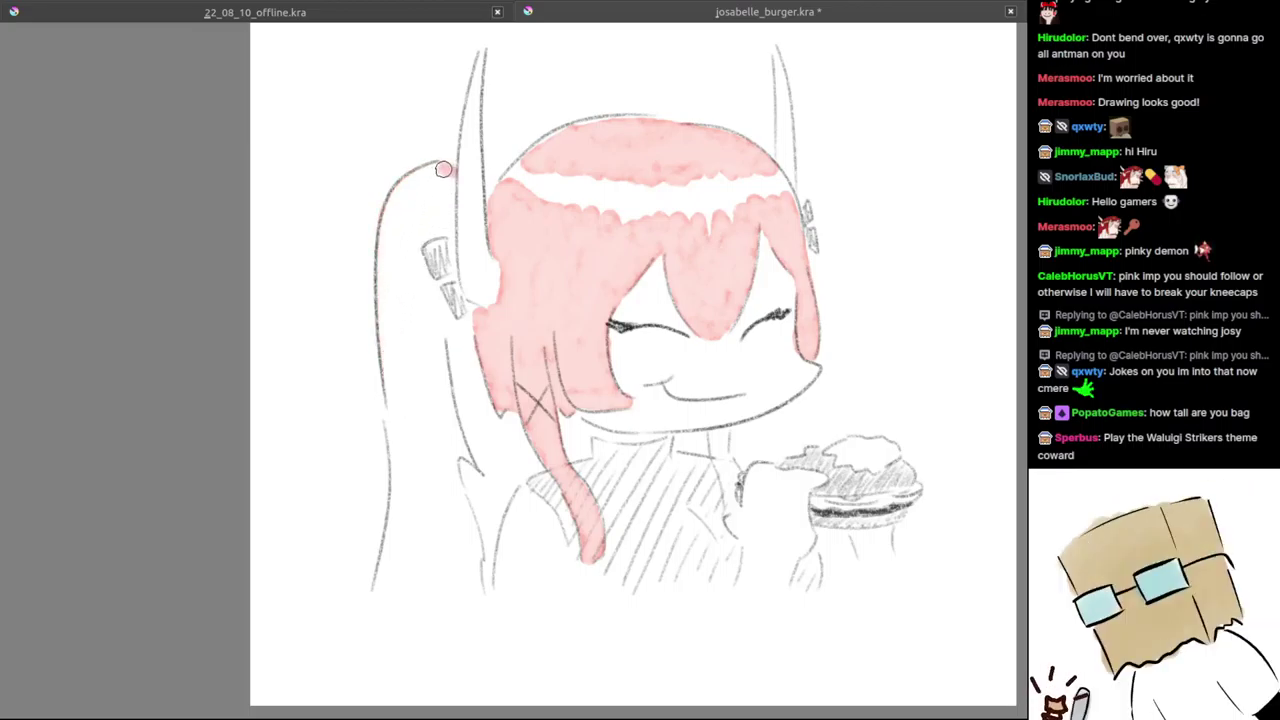
pyautogui.moveTo(451, 173)
pyautogui.mouseDown()
pyautogui.moveTo(432, 170)
pyautogui.moveTo(387, 220)
pyautogui.mouseUp()
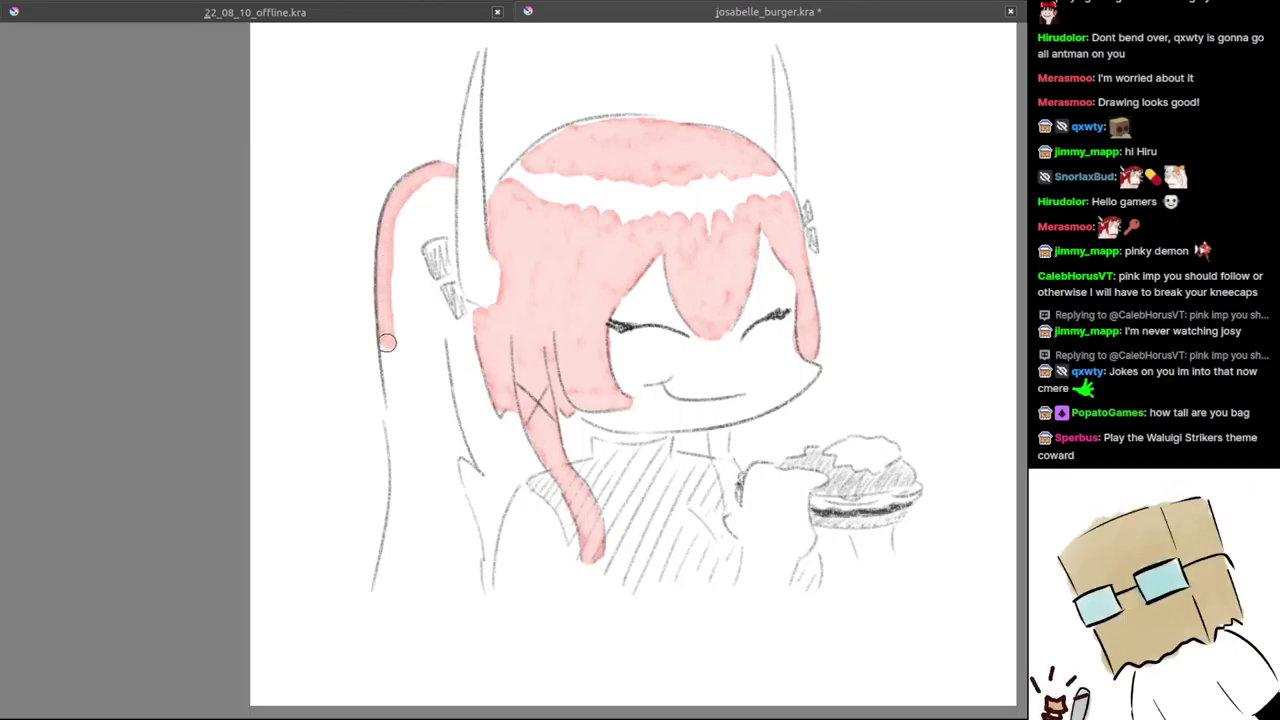
pyautogui.moveTo(391, 369); pyautogui.dragTo(385, 578)
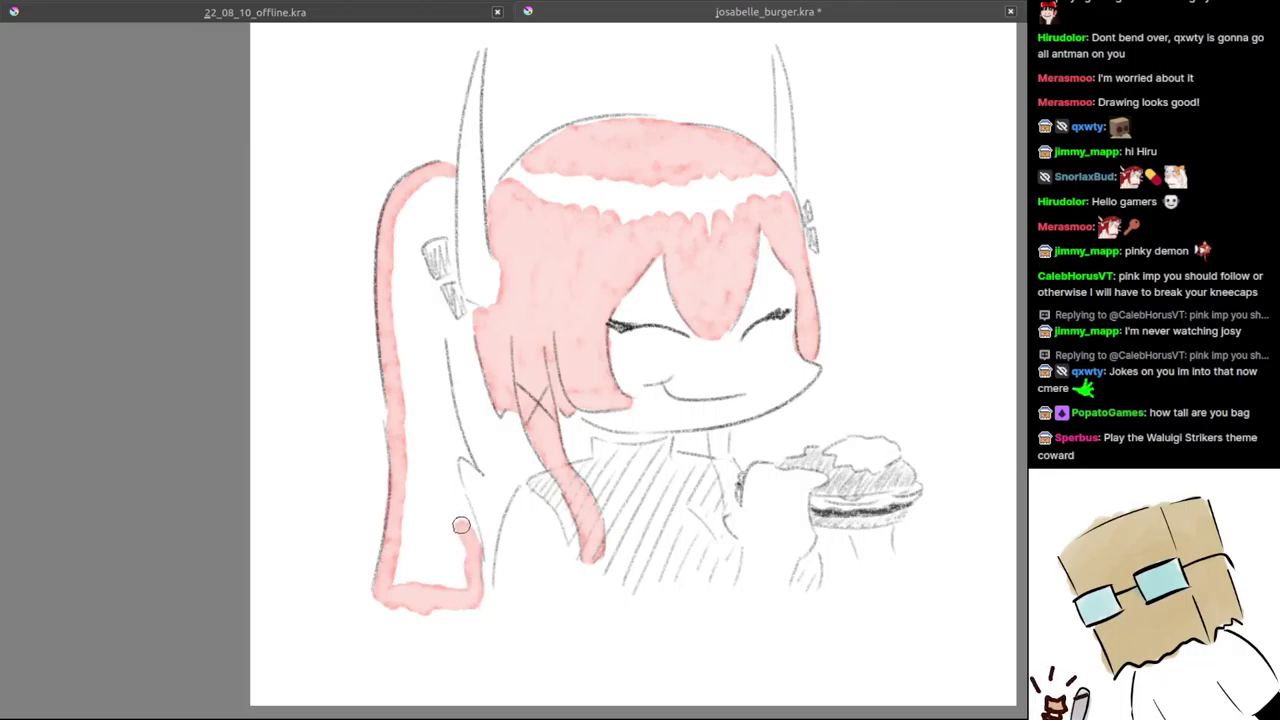
# - Paint the ponytail's inner edge up around the hair clip and fill its interior in salmon
pyautogui.moveTo(461, 525); pyautogui.dragTo(474, 543)
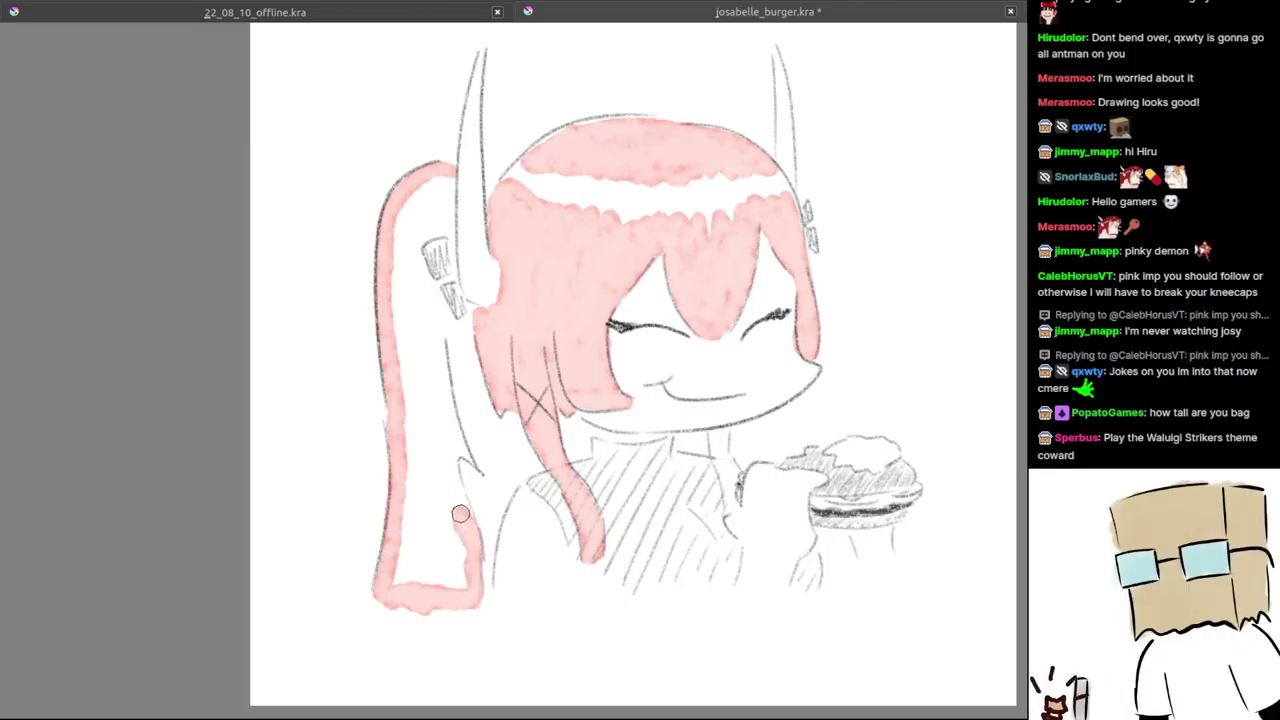
pyautogui.moveTo(450, 476); pyautogui.dragTo(456, 438)
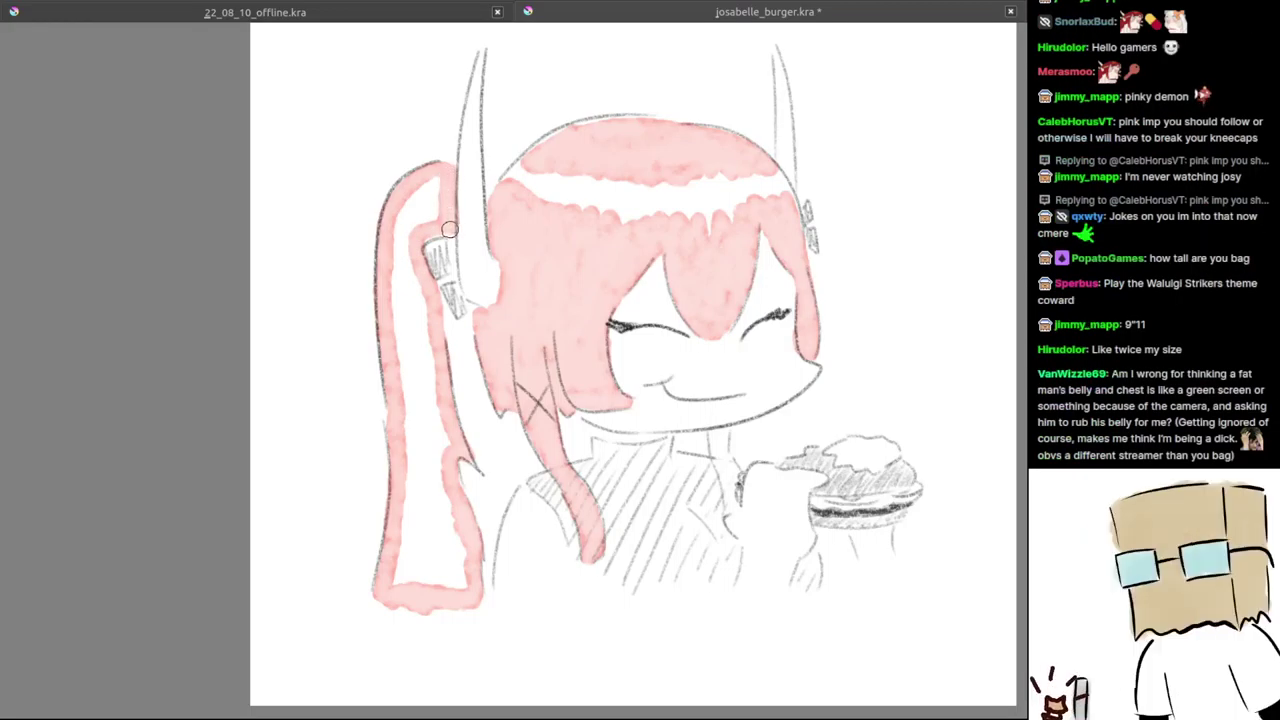
pyautogui.moveTo(434, 224)
pyautogui.mouseDown()
pyautogui.moveTo(435, 186)
pyautogui.moveTo(388, 259)
pyautogui.moveTo(425, 196)
pyautogui.moveTo(397, 270)
pyautogui.moveTo(405, 261)
pyautogui.moveTo(418, 370)
pyautogui.mouseUp()
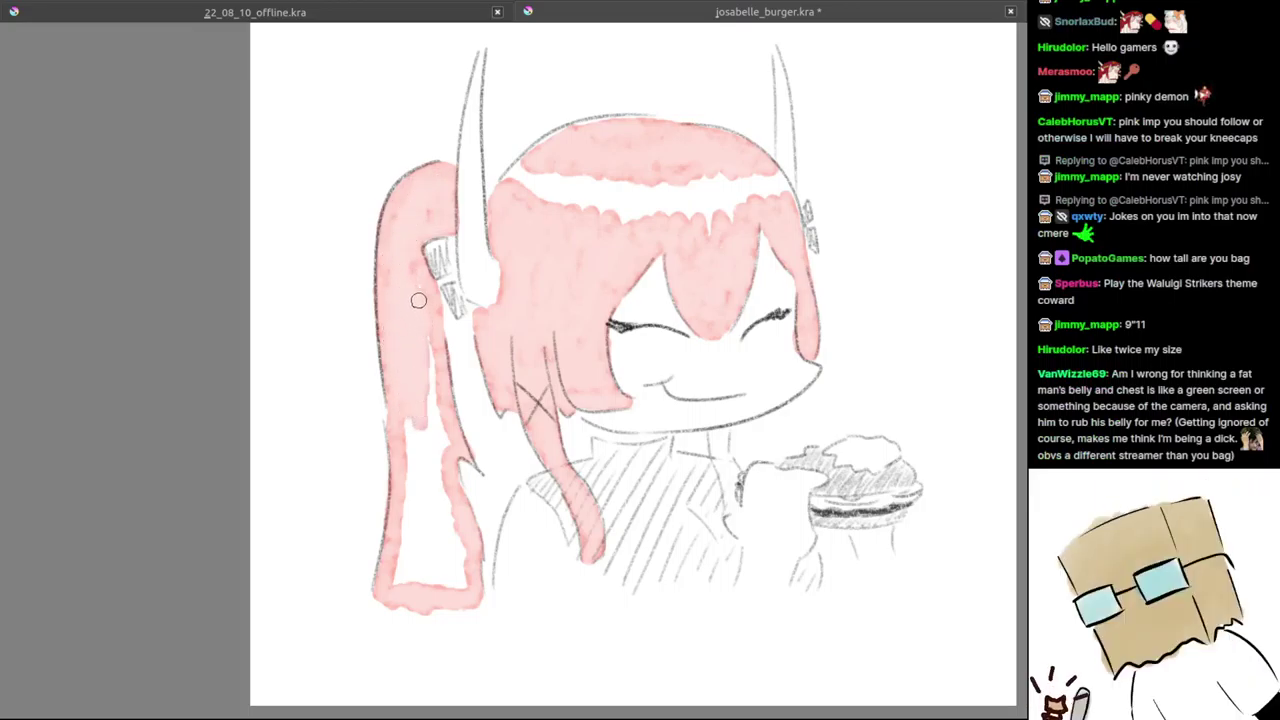
pyautogui.moveTo(426, 337)
pyautogui.mouseDown()
pyautogui.moveTo(440, 435)
pyautogui.moveTo(402, 586)
pyautogui.moveTo(450, 520)
pyautogui.mouseUp()
# - Paint the far front lock in salmon from below the chin down to the raised hand
pyautogui.moveTo(598, 484); pyautogui.dragTo(470, 484)
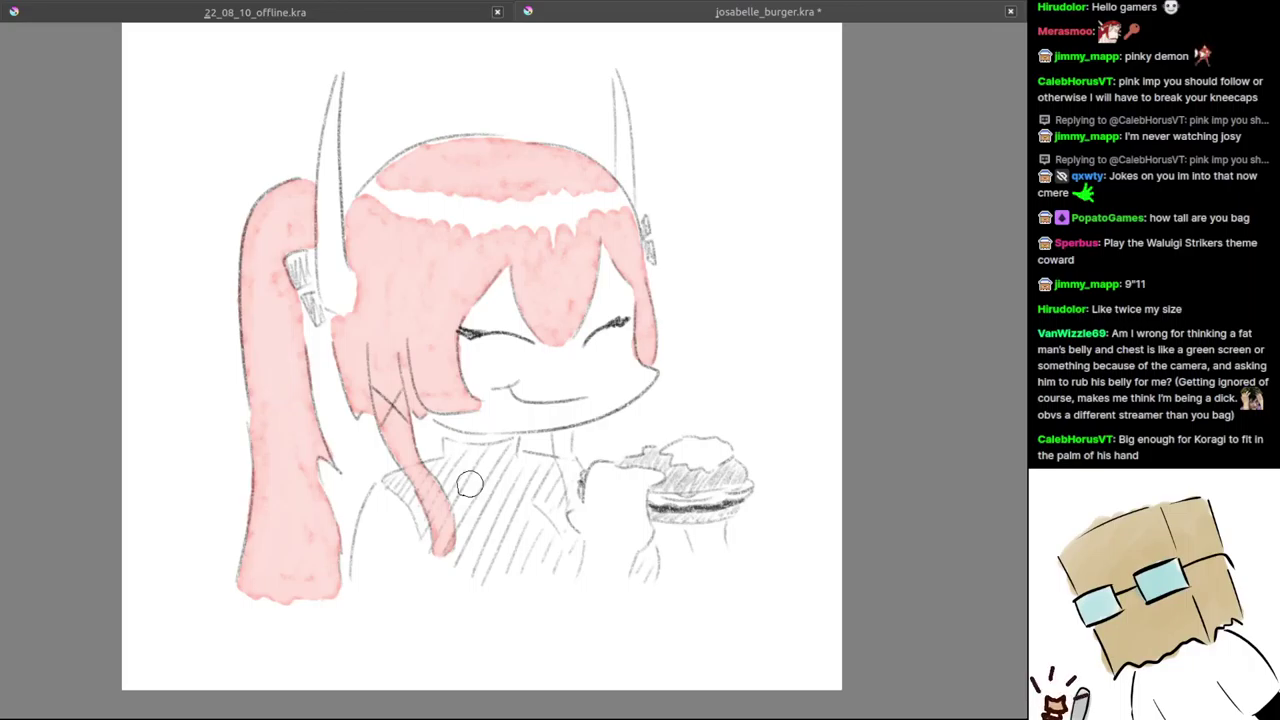
pyautogui.moveTo(357, 620); pyautogui.dragTo(406, 618)
pyautogui.moveTo(392, 607); pyautogui.dragTo(356, 579)
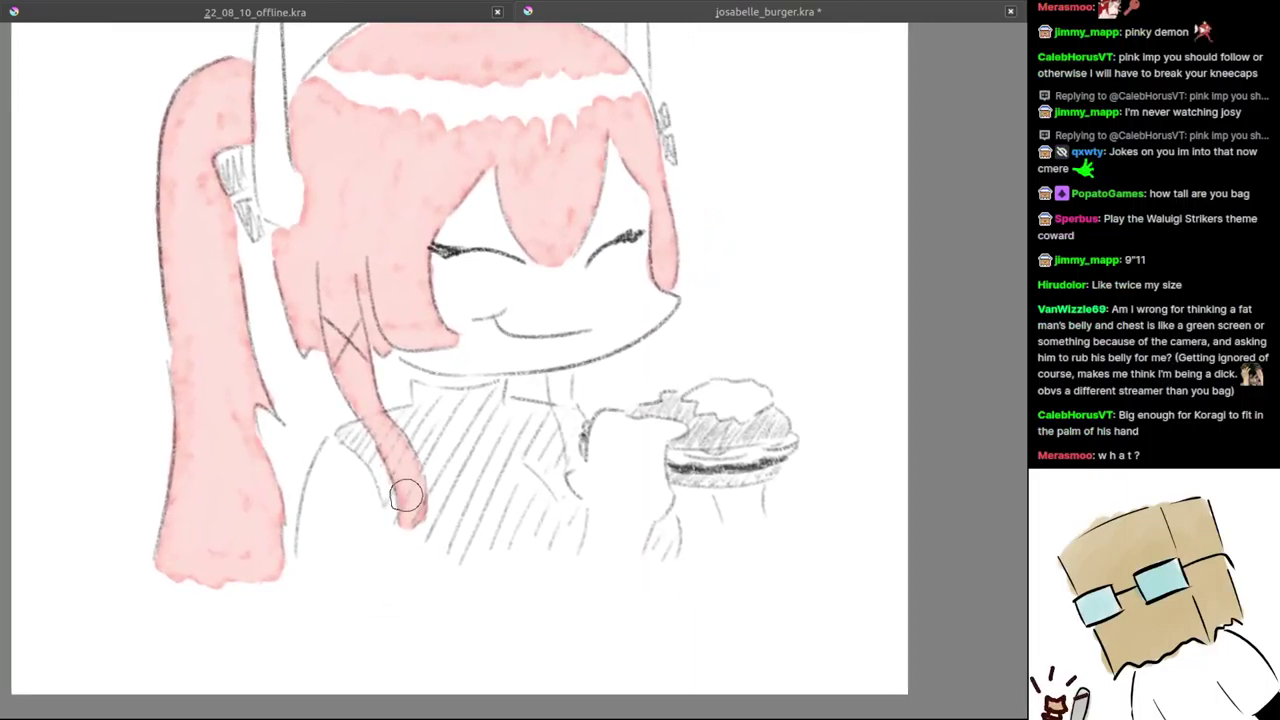
pyautogui.press('Tab')
pyautogui.press('Tab')
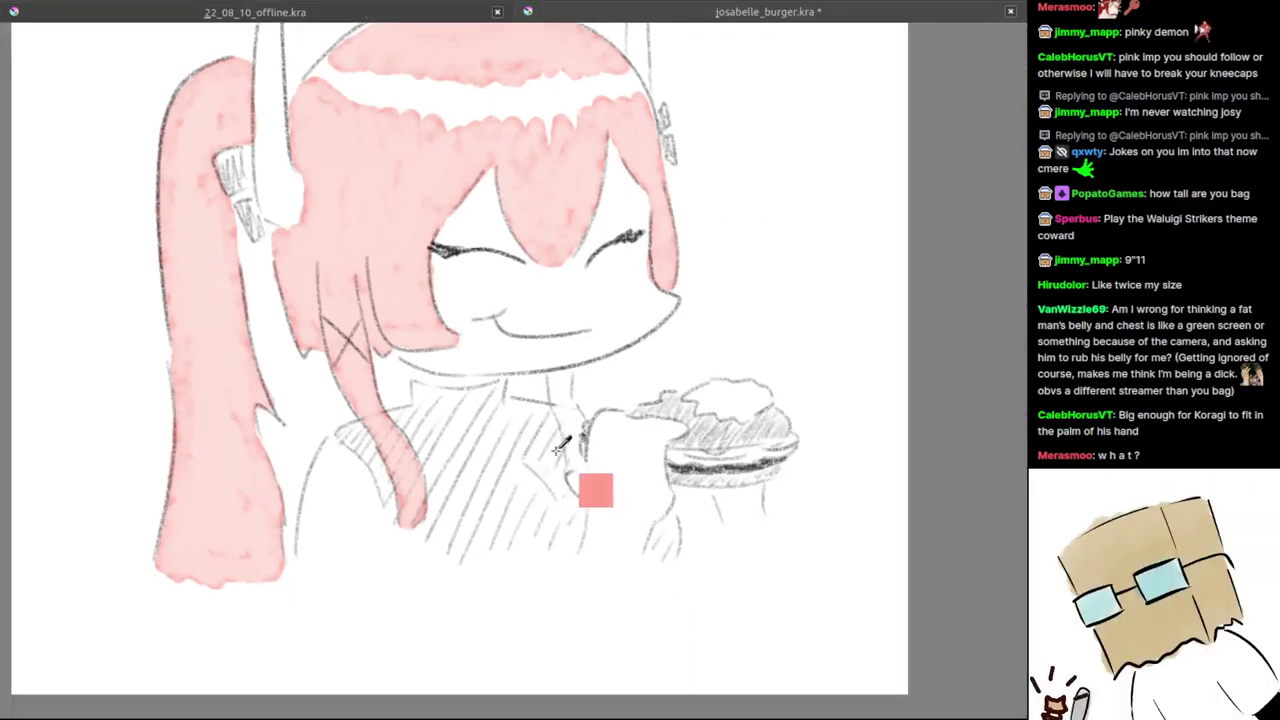
pyautogui.moveTo(556, 454); pyautogui.dragTo(556, 411)
pyautogui.moveTo(565, 362)
pyautogui.mouseDown()
pyautogui.moveTo(578, 453)
pyautogui.moveTo(568, 380)
pyautogui.mouseUp()
pyautogui.hotkey('ctrl', 'z')
pyautogui.moveTo(560, 330); pyautogui.dragTo(547, 367)
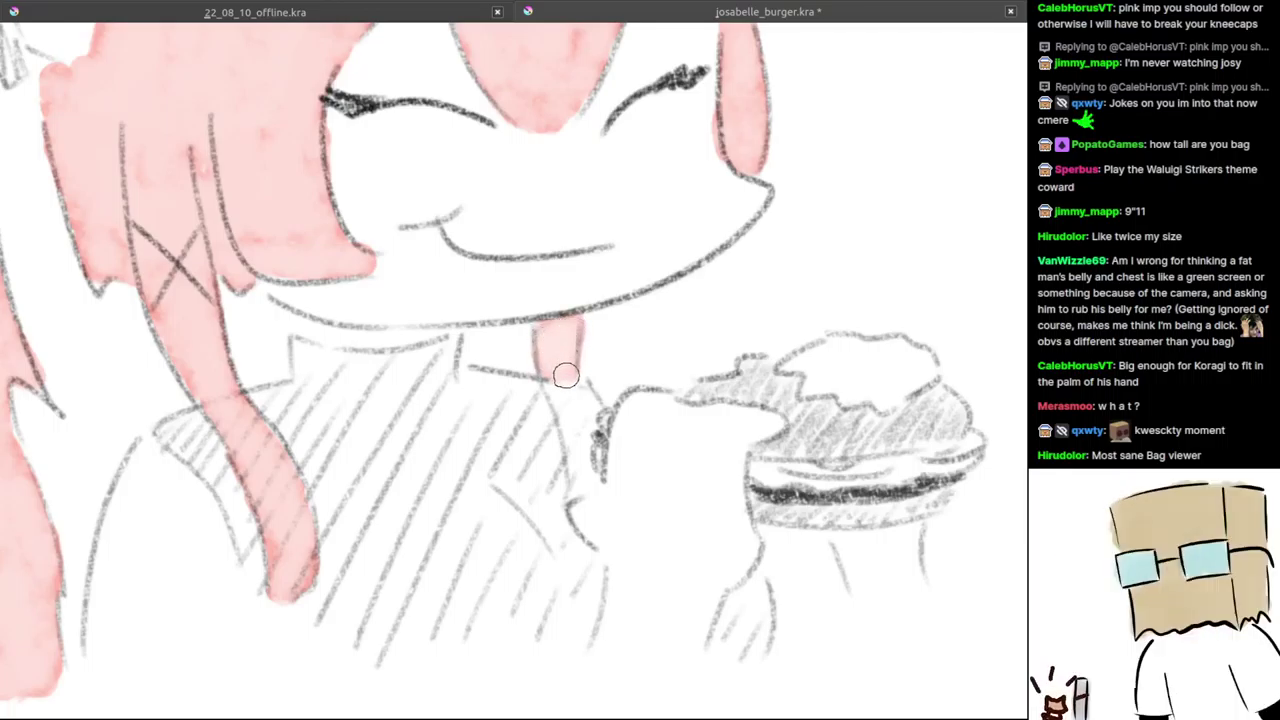
pyautogui.moveTo(582, 395); pyautogui.dragTo(586, 420)
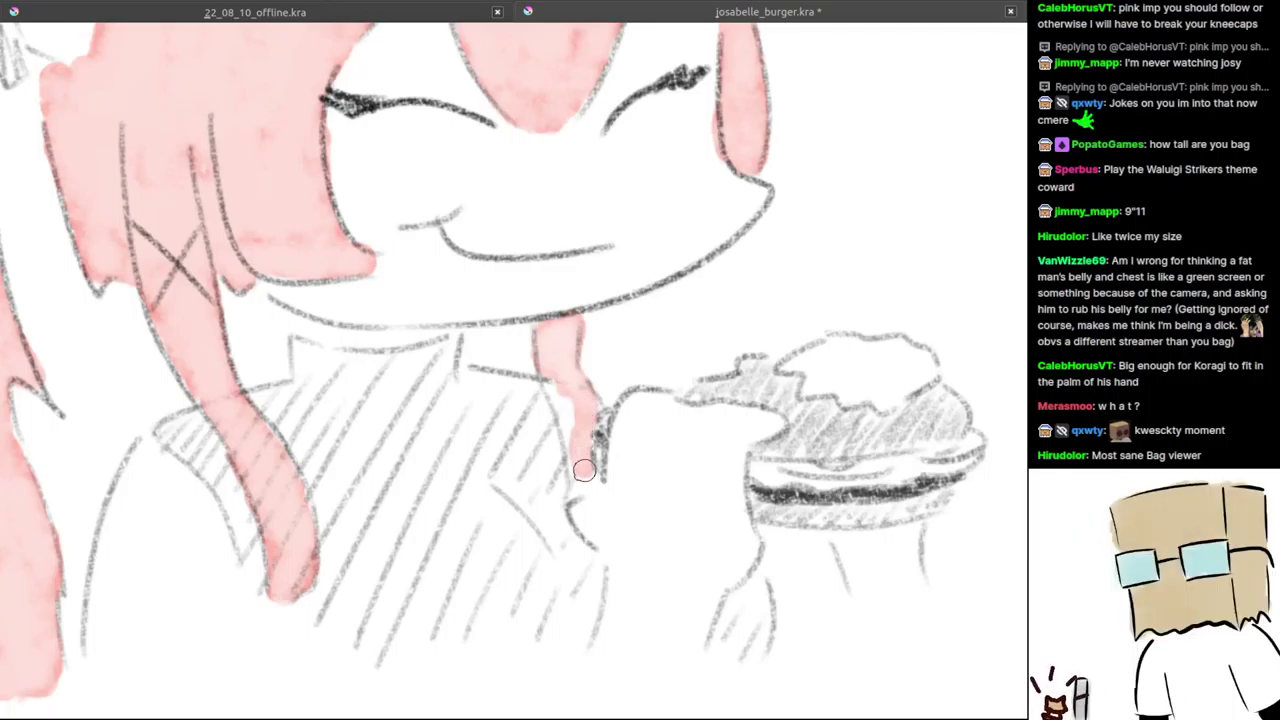
pyautogui.moveTo(571, 442); pyautogui.dragTo(552, 382)
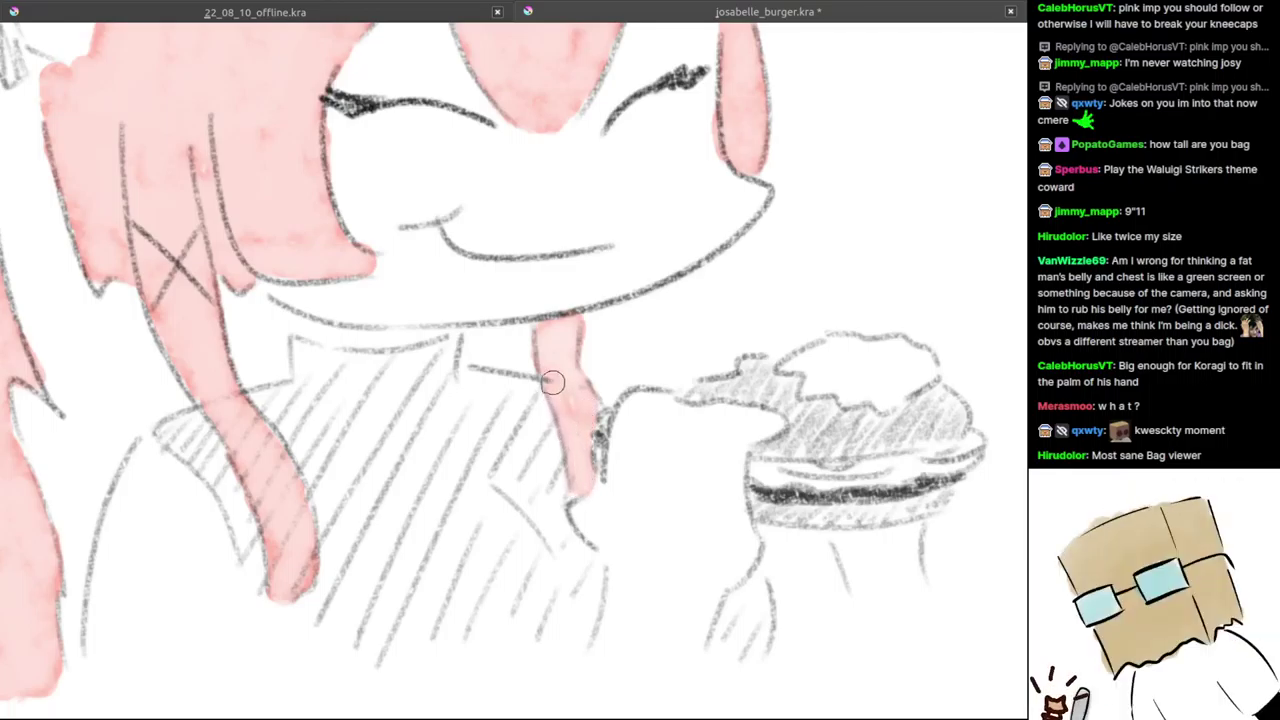
# - Try a salmon blush stroke on the near cheek and undo it
pyautogui.scroll(-5, 578, 423)
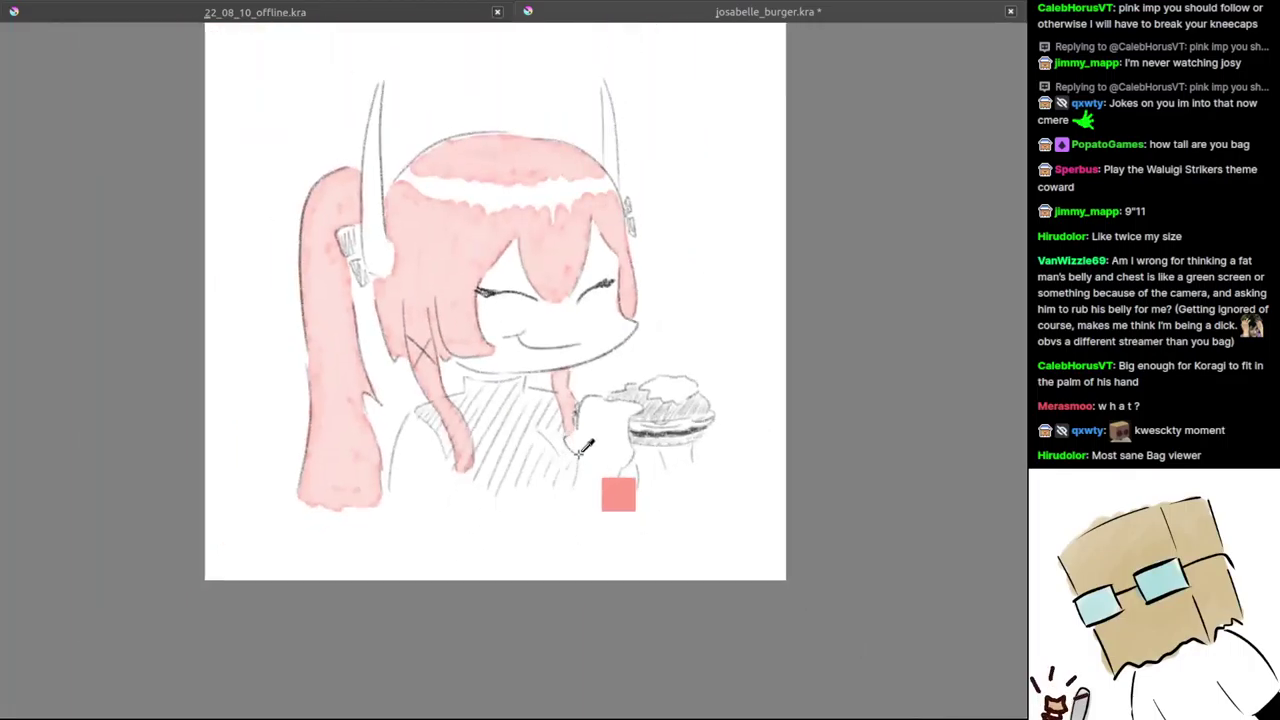
pyautogui.scroll(1, 570, 513)
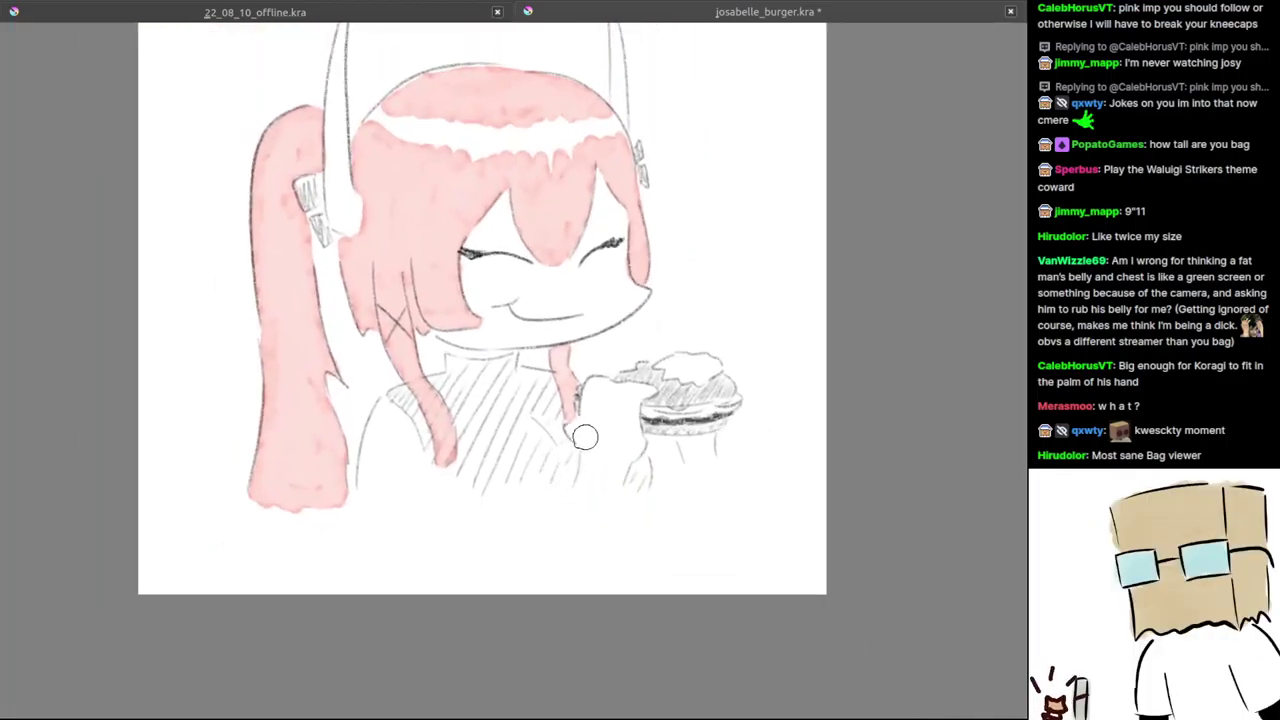
pyautogui.press('Tab')
pyautogui.moveTo(642, 481); pyautogui.dragTo(593, 517)
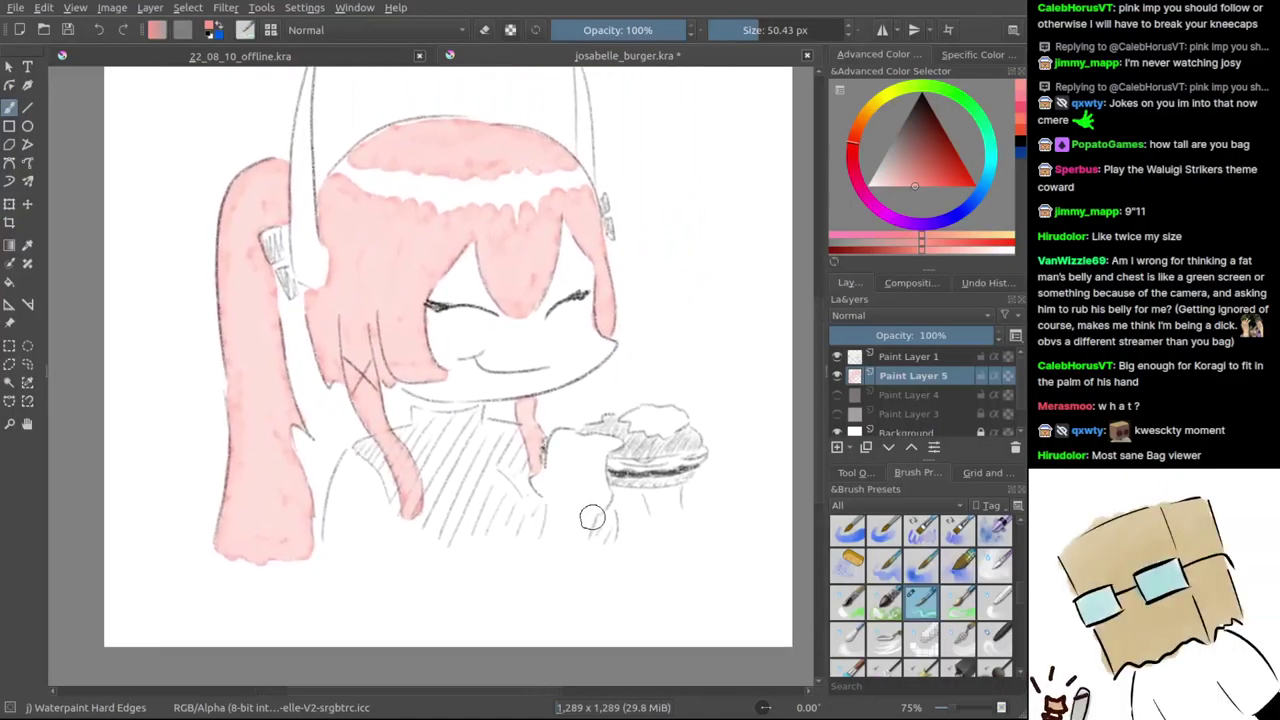
pyautogui.moveTo(456, 315); pyautogui.dragTo(455, 255)
pyautogui.moveTo(441, 362); pyautogui.dragTo(528, 363)
pyautogui.hotkey('ctrl', 'z')
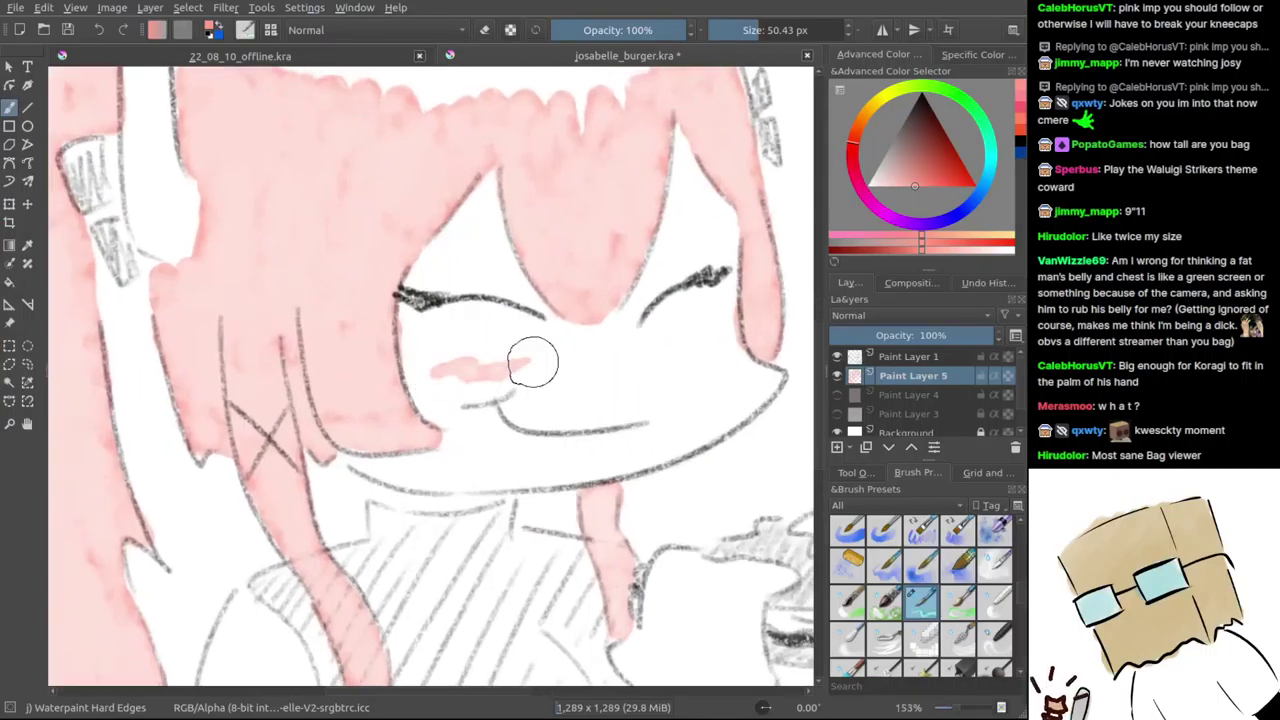
pyautogui.hotkey('ctrl', 'z')
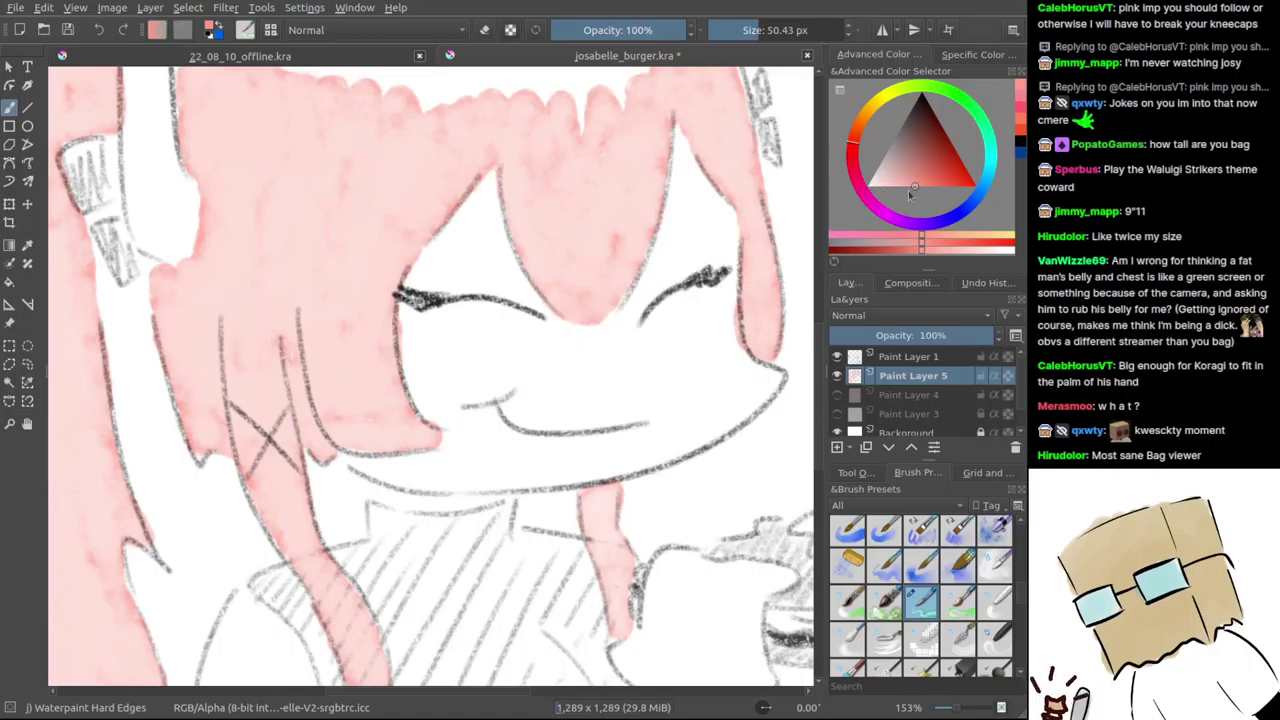
# - Try paler salmon and cooler pink blush strokes on the near cheek with the larger brush, undoing each one
pyautogui.click(892, 184)
pyautogui.moveTo(428, 370)
pyautogui.mouseDown()
pyautogui.moveTo(476, 354)
pyautogui.moveTo(503, 372)
pyautogui.moveTo(530, 366)
pyautogui.moveTo(457, 362)
pyautogui.moveTo(497, 368)
pyautogui.mouseUp()
pyautogui.hotkey('ctrl', 'z')
pyautogui.hotkey('ctrl', 'z')
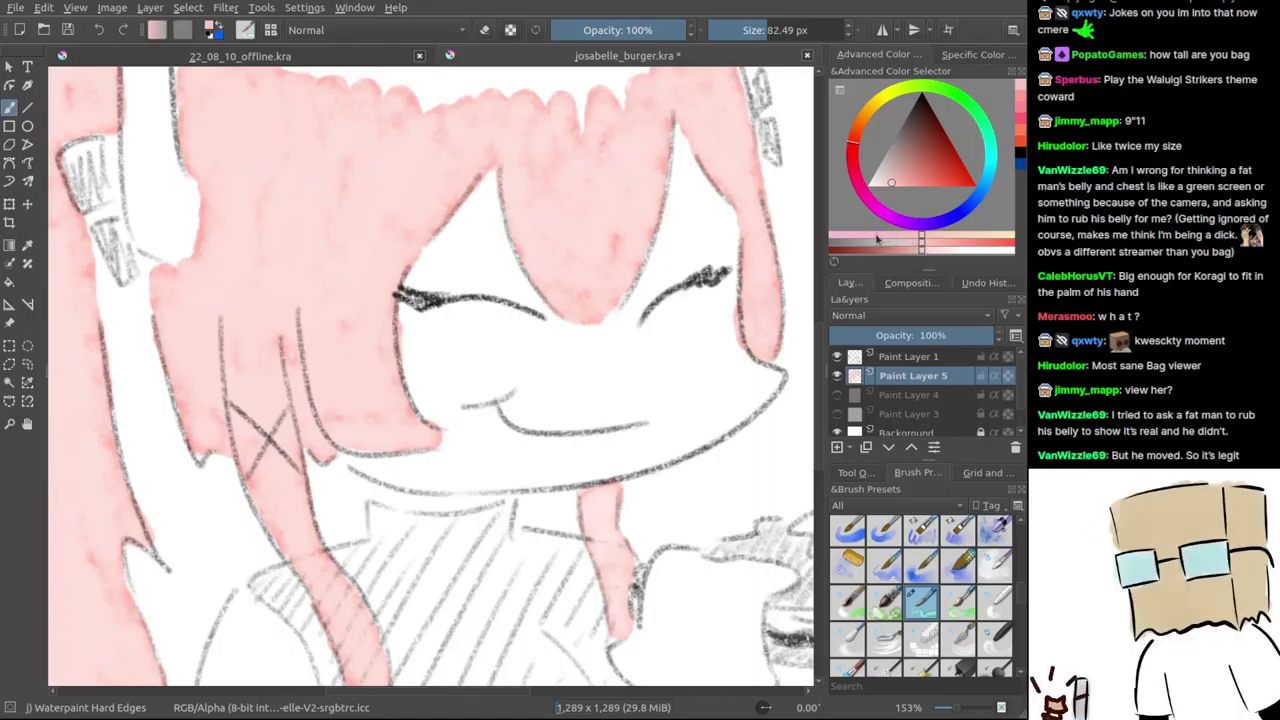
pyautogui.click(868, 237)
pyautogui.moveTo(450, 368)
pyautogui.mouseDown()
pyautogui.moveTo(538, 366)
pyautogui.moveTo(425, 368)
pyautogui.moveTo(484, 365)
pyautogui.mouseUp()
pyautogui.hotkey('ctrl', 'z')
pyautogui.hotkey('ctrl', 'z')
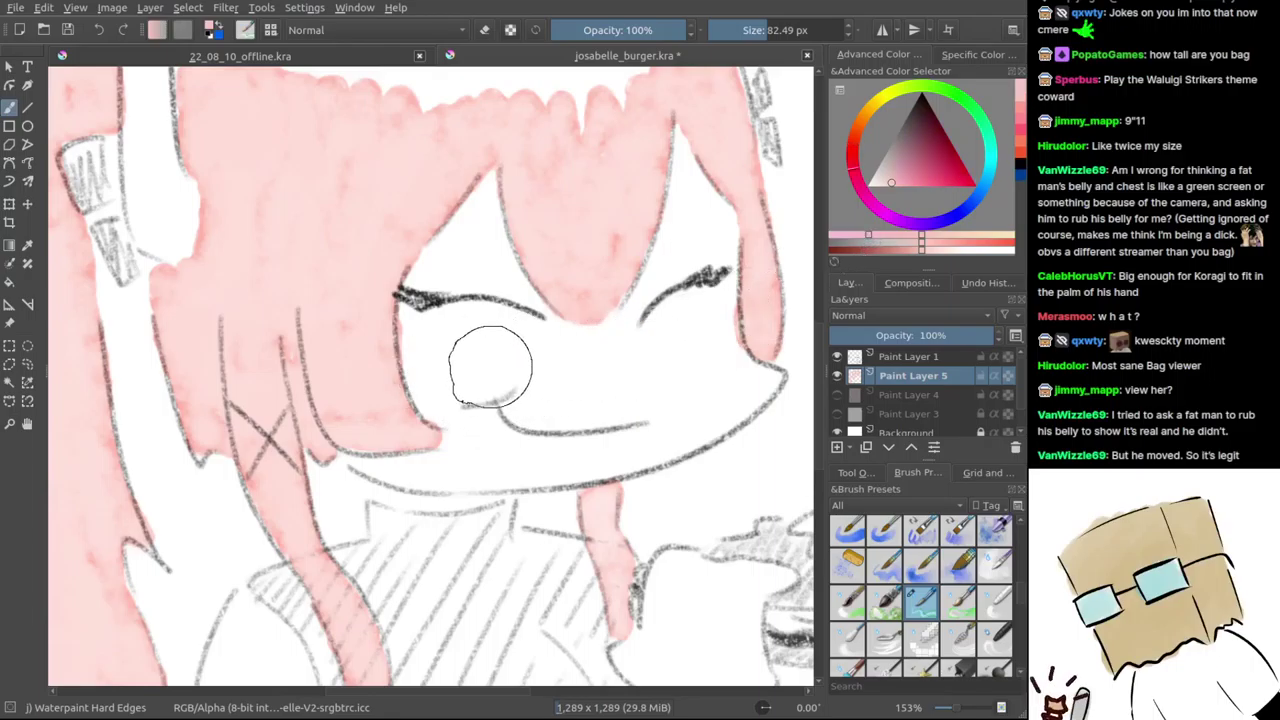
# - Try pale pink blush ovals on both cheeks on the hair layer and undo them
pyautogui.moveTo(440, 352); pyautogui.dragTo(512, 354)
pyautogui.hotkey('ctrl', 'z')
pyautogui.hotkey('ctrl', 'z')
pyautogui.moveTo(429, 355)
pyautogui.mouseDown()
pyautogui.moveTo(524, 359)
pyautogui.moveTo(443, 368)
pyautogui.moveTo(475, 361)
pyautogui.mouseUp()
pyautogui.moveTo(705, 339); pyautogui.dragTo(714, 343)
pyautogui.scroll(-4, 700, 332)
pyautogui.scroll(7, 692, 434)
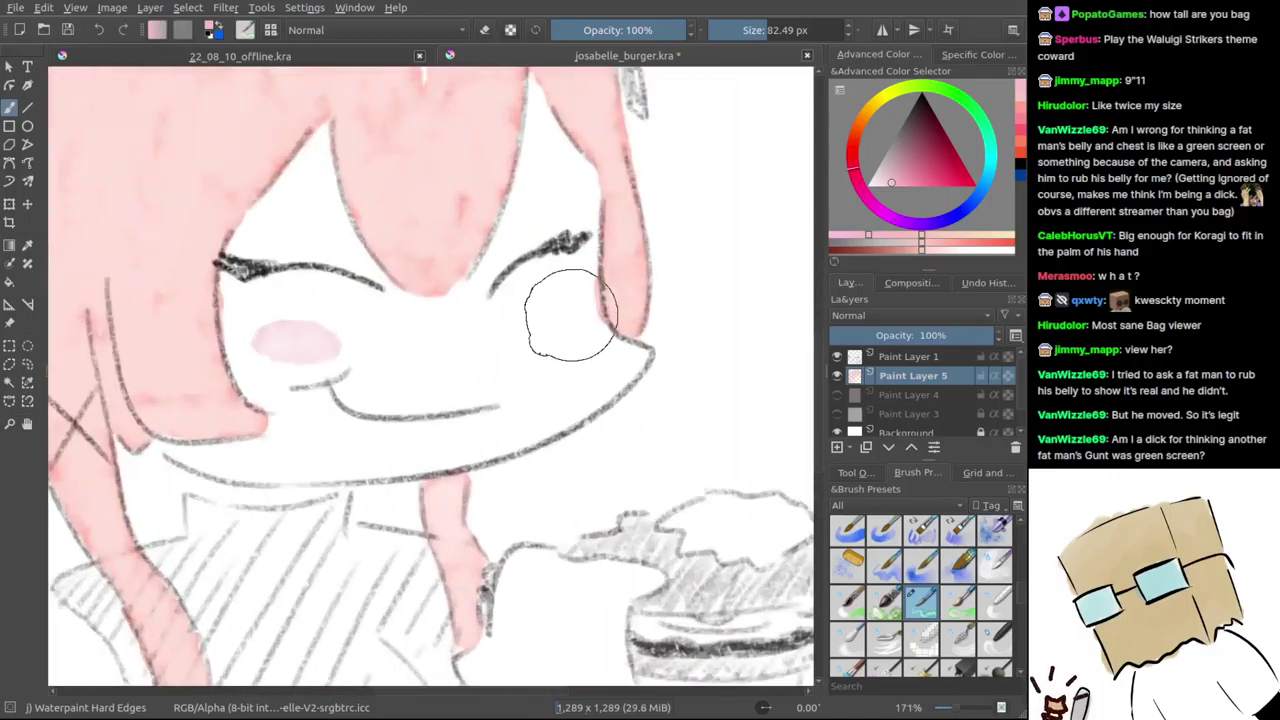
pyautogui.moveTo(552, 325); pyautogui.dragTo(574, 315)
pyautogui.hotkey('ctrl', 'z')
pyautogui.scroll(-3, 564, 349)
pyautogui.scroll(-2, 560, 385)
pyautogui.scroll(2, 557, 395)
pyautogui.hotkey('ctrl', 'z')
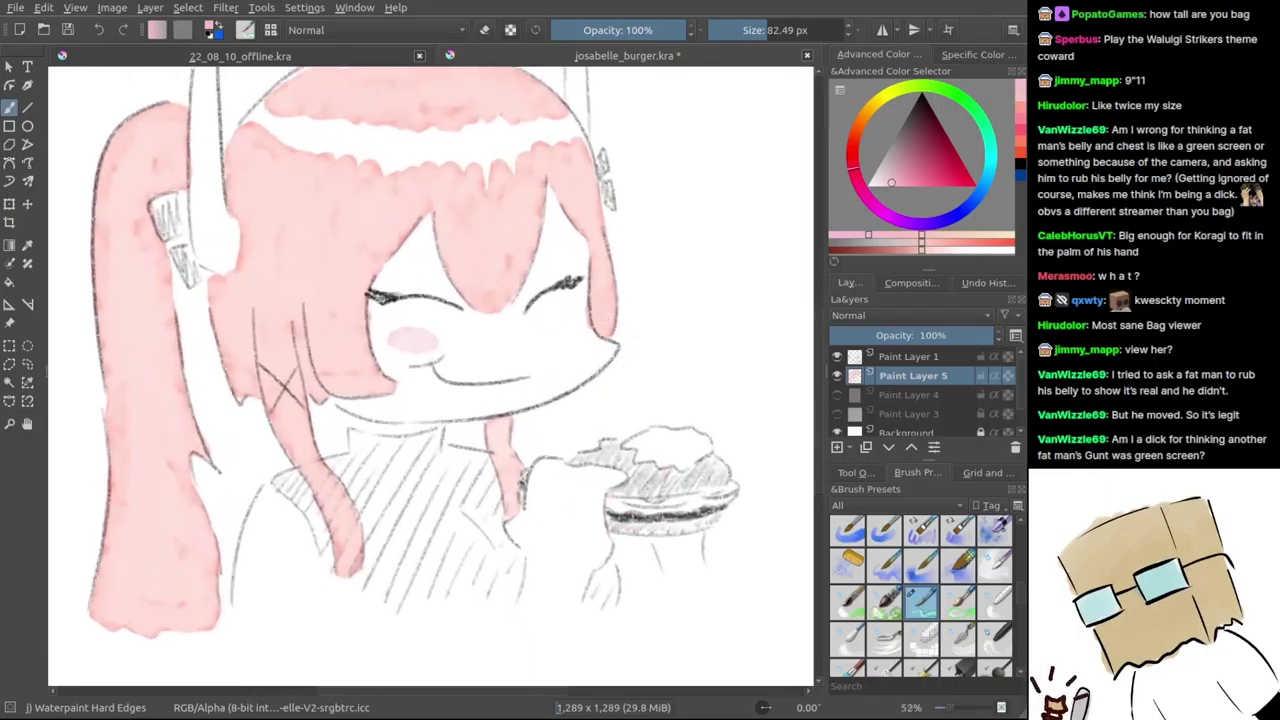
pyautogui.hotkey('ctrl', 'z')
# - Add a paint layer above the hair layer, pick a light pink, and paint a blush on the near cheek
pyautogui.press('Tab')
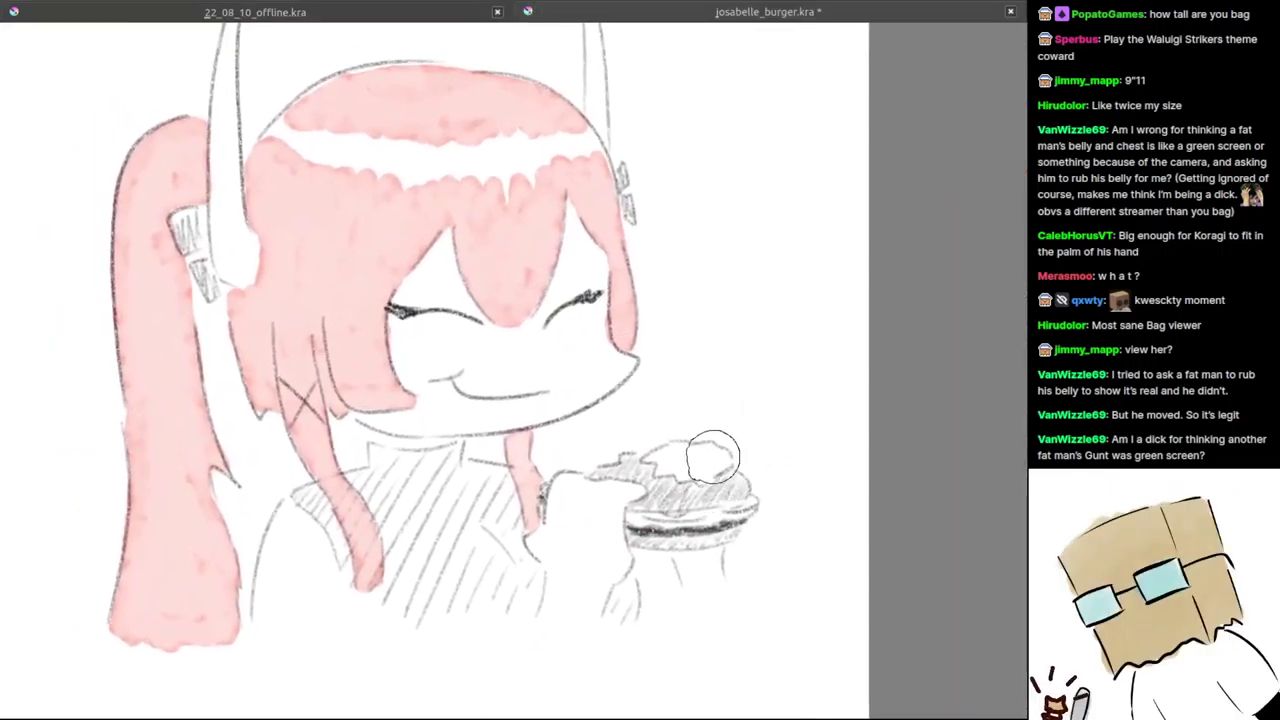
pyautogui.scroll(2, 594, 340)
pyautogui.press('Tab')
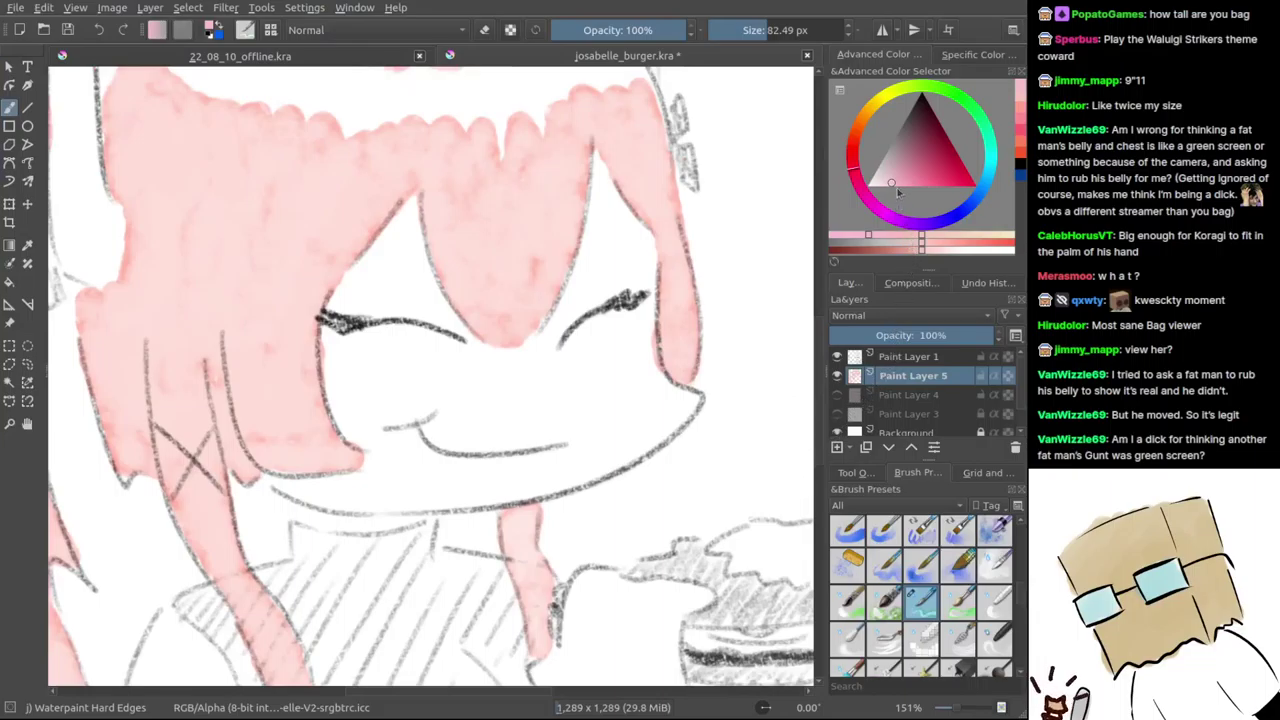
pyautogui.click(889, 181)
pyautogui.moveTo(884, 181); pyautogui.dragTo(880, 190)
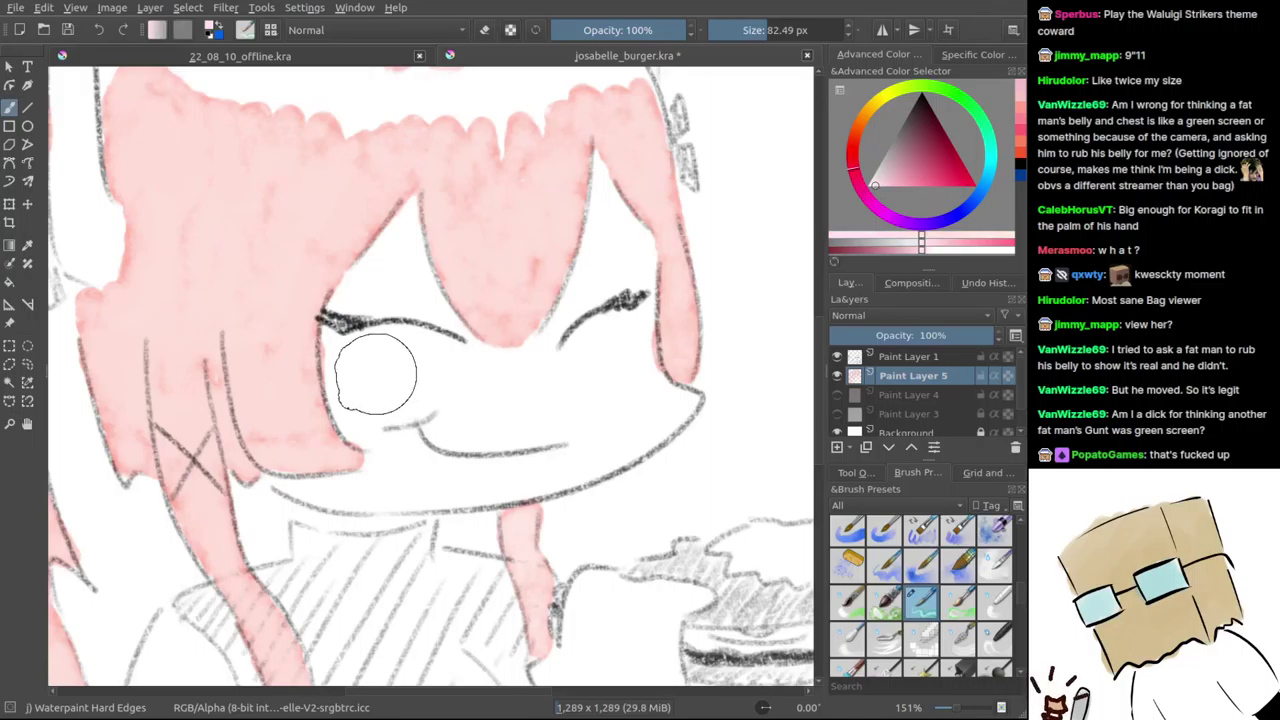
pyautogui.click(838, 449)
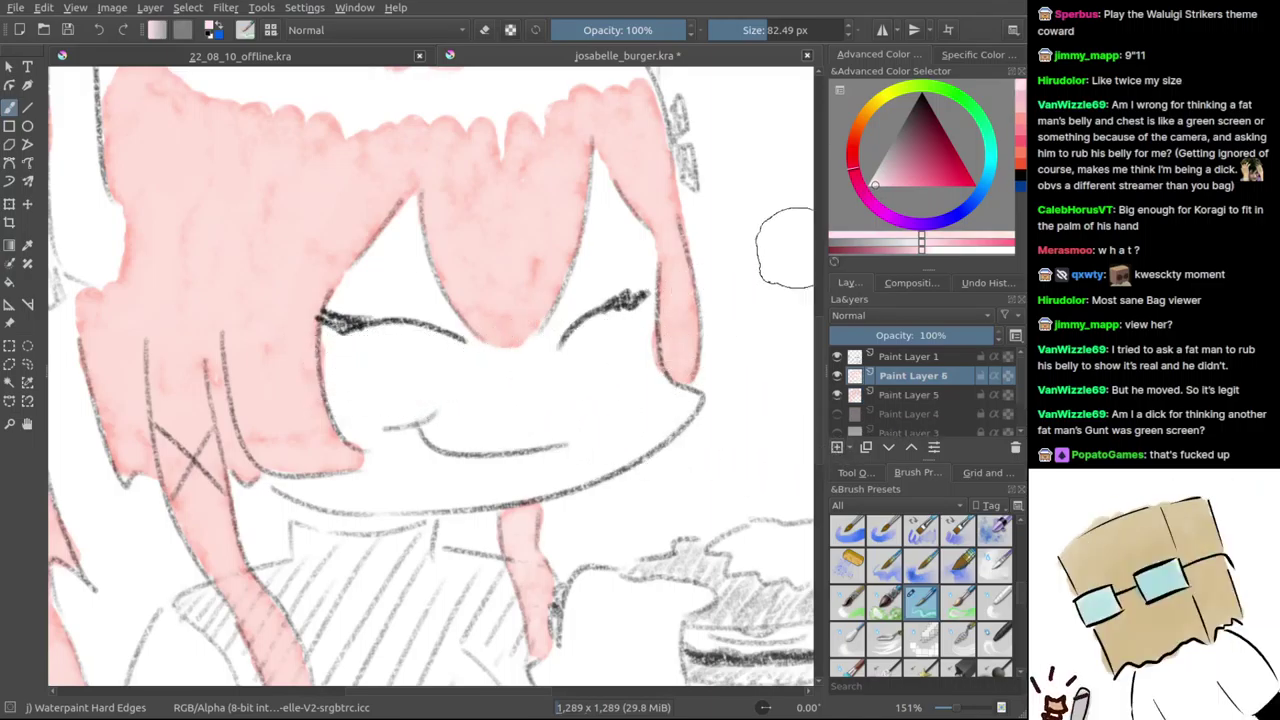
pyautogui.click(888, 189)
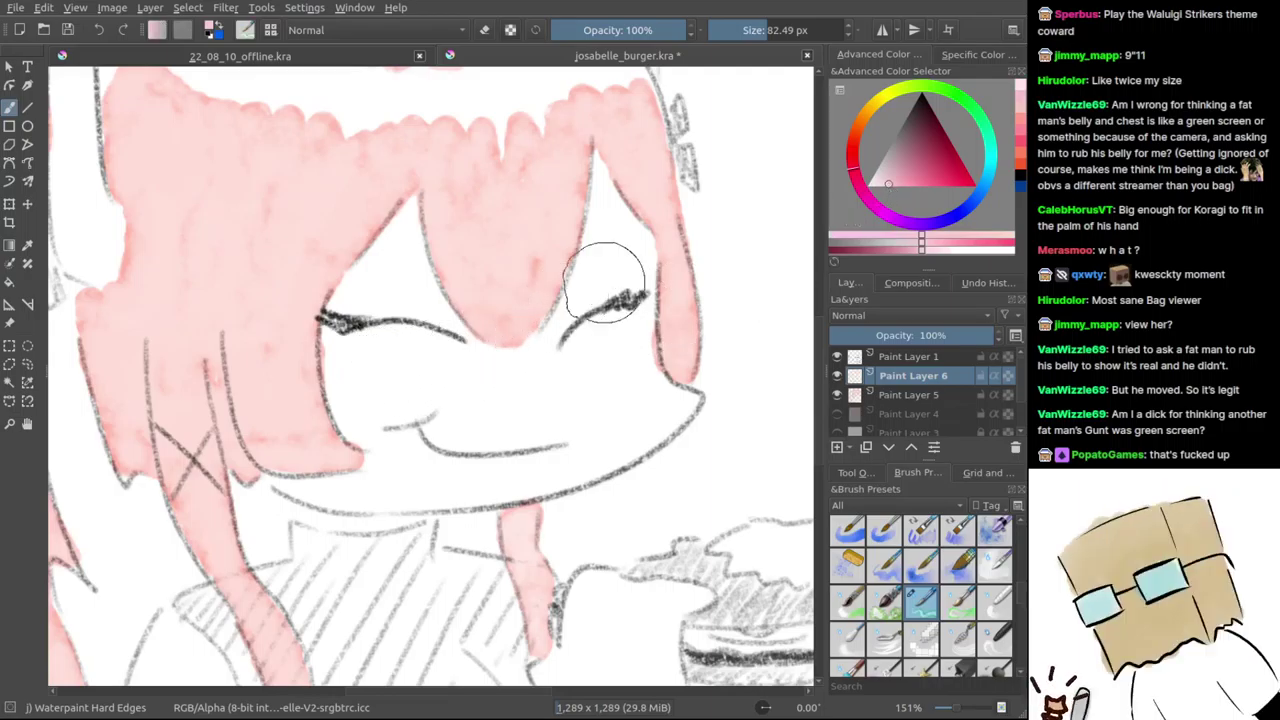
pyautogui.moveTo(372, 370); pyautogui.dragTo(392, 382)
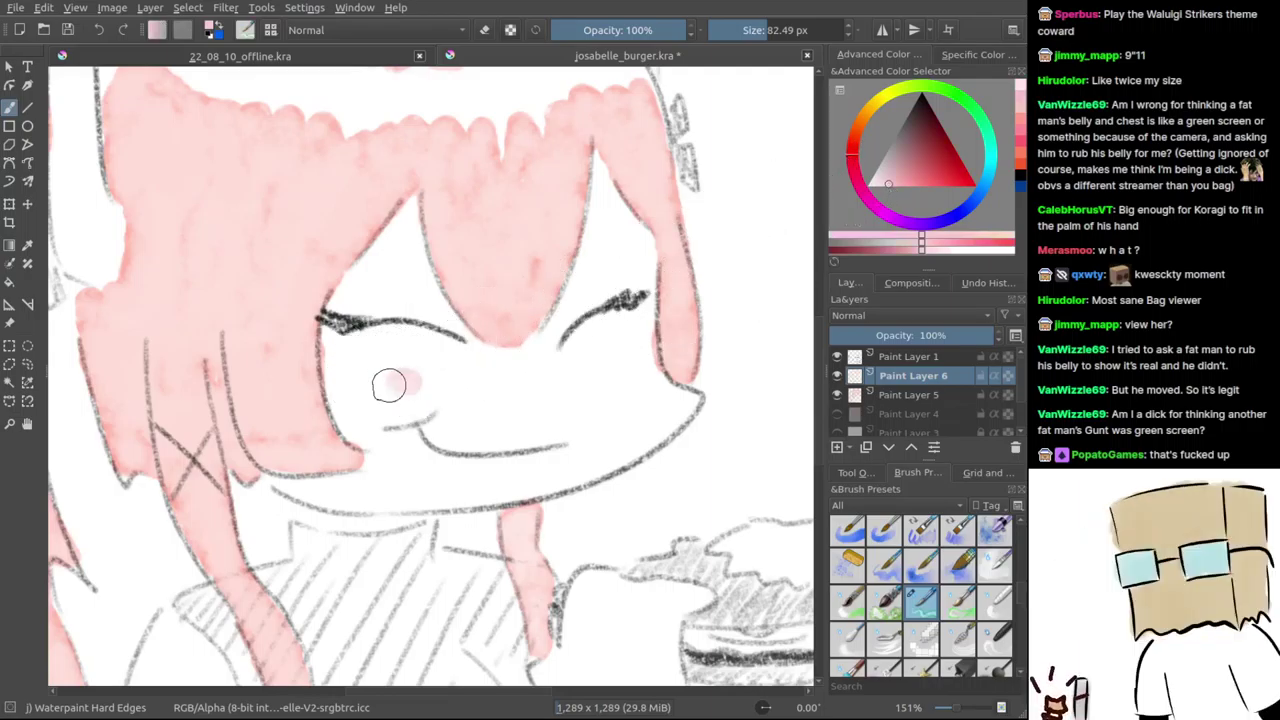
# - Paint a matching light pink blush on the far cheek beside the side lock, undoing the unwanted strokes
pyautogui.moveTo(620, 362)
pyautogui.mouseDown()
pyautogui.moveTo(620, 446)
pyautogui.moveTo(651, 300)
pyautogui.moveTo(651, 220)
pyautogui.mouseUp()
pyautogui.hotkey('ctrl', 'z')
pyautogui.hotkey('ctrl', 'z')
pyautogui.moveTo(642, 272)
pyautogui.mouseDown()
pyautogui.moveTo(612, 278)
pyautogui.moveTo(637, 275)
pyautogui.moveTo(631, 293)
pyautogui.moveTo(637, 282)
pyautogui.moveTo(602, 293)
pyautogui.moveTo(638, 288)
pyautogui.moveTo(597, 294)
pyautogui.moveTo(636, 292)
pyautogui.moveTo(640, 277)
pyautogui.moveTo(616, 289)
pyautogui.moveTo(646, 286)
pyautogui.mouseUp()
pyautogui.hotkey('ctrl', 'z')
pyautogui.hotkey('ctrl', 'z')
pyautogui.hotkey('ctrl', 'z')
pyautogui.hotkey('ctrl', 'z')
pyautogui.hotkey('ctrl', 'z')
pyautogui.hotkey('ctrl', 'z')
pyautogui.scroll(-5, 646, 286)
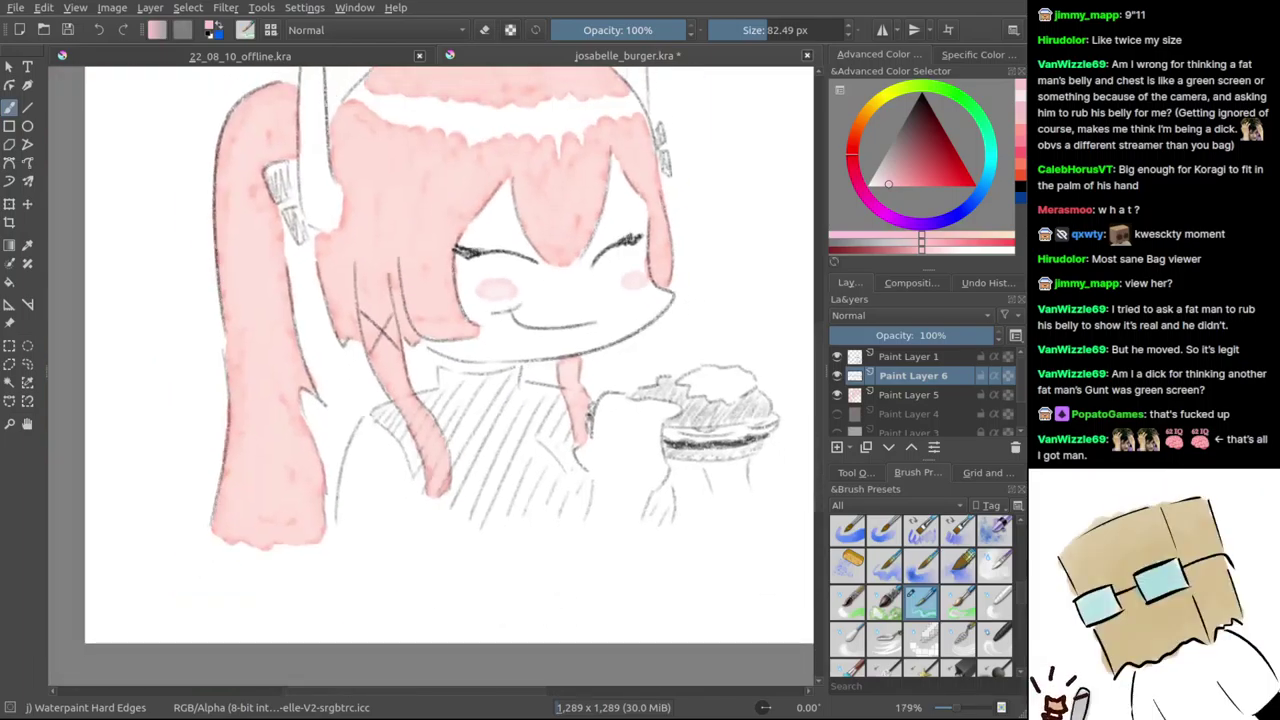
pyautogui.scroll(2, 550, 395)
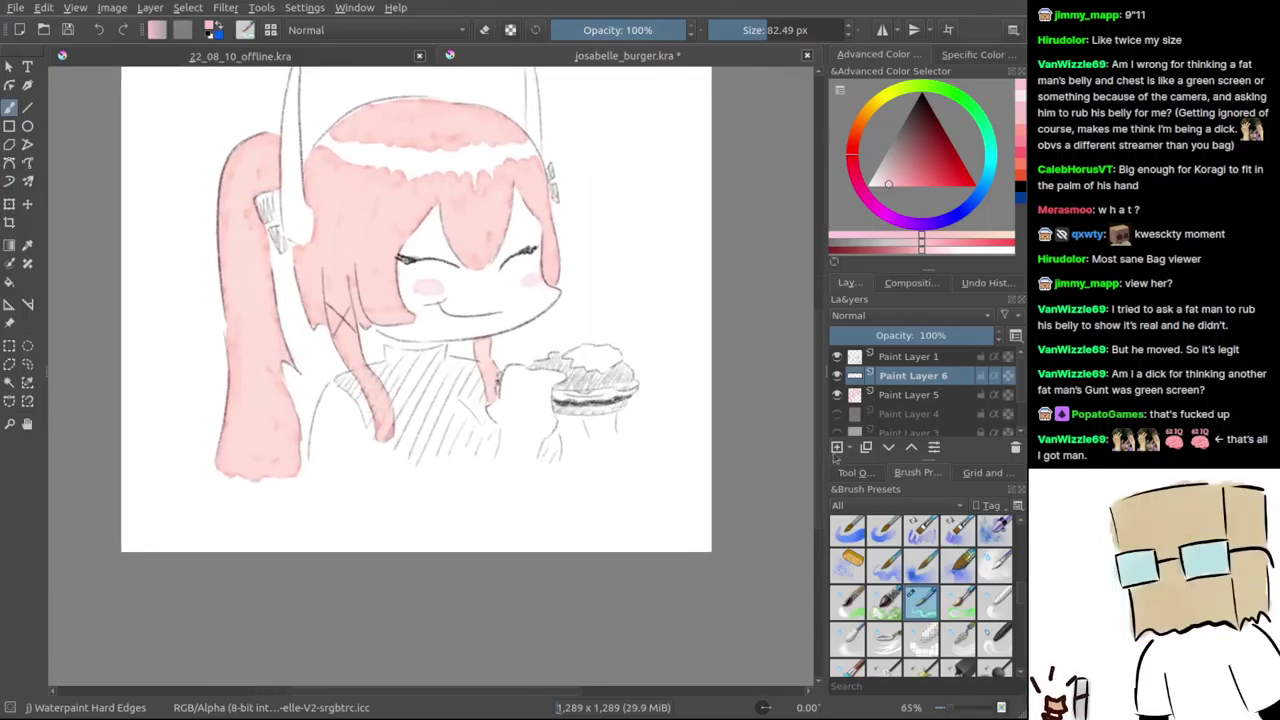
# - Add a paint layer above the blush layer, pick a pale orange-tan, and paint the burger's top bun, undoing unwanted strokes
pyautogui.click(838, 447)
pyautogui.scroll(4, 575, 345)
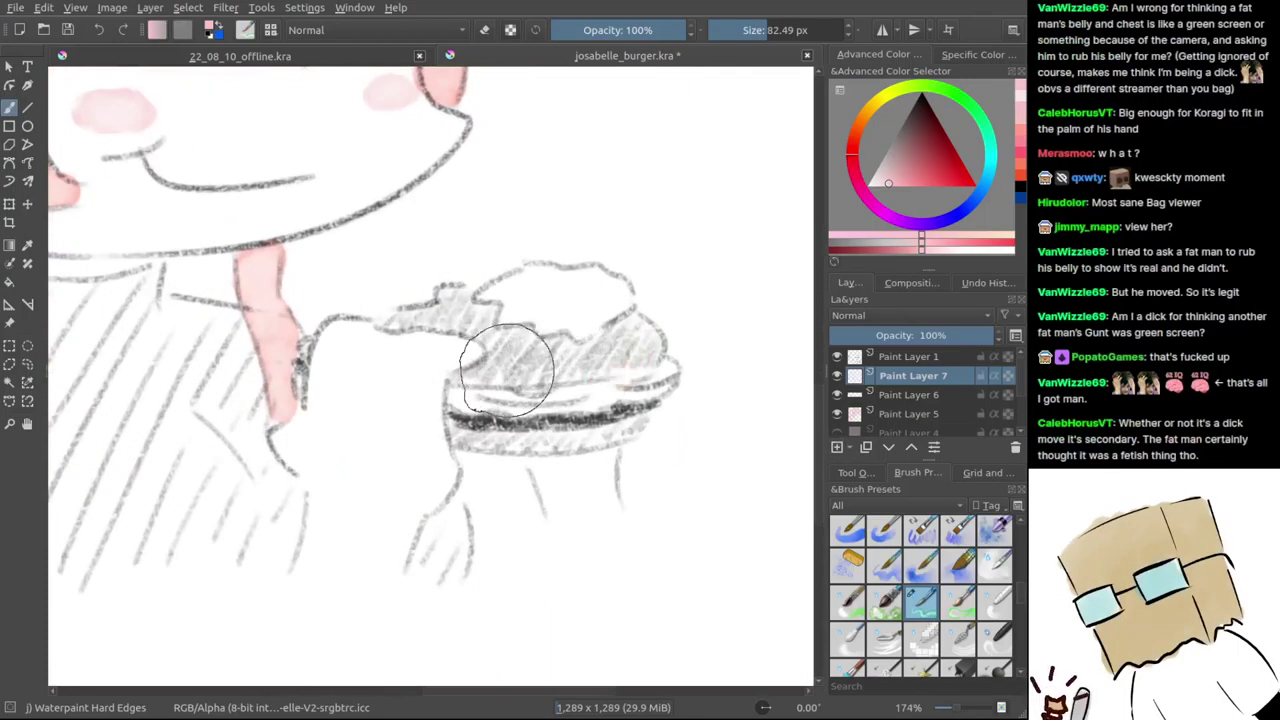
pyautogui.click(869, 112)
pyautogui.moveTo(936, 180); pyautogui.dragTo(909, 203)
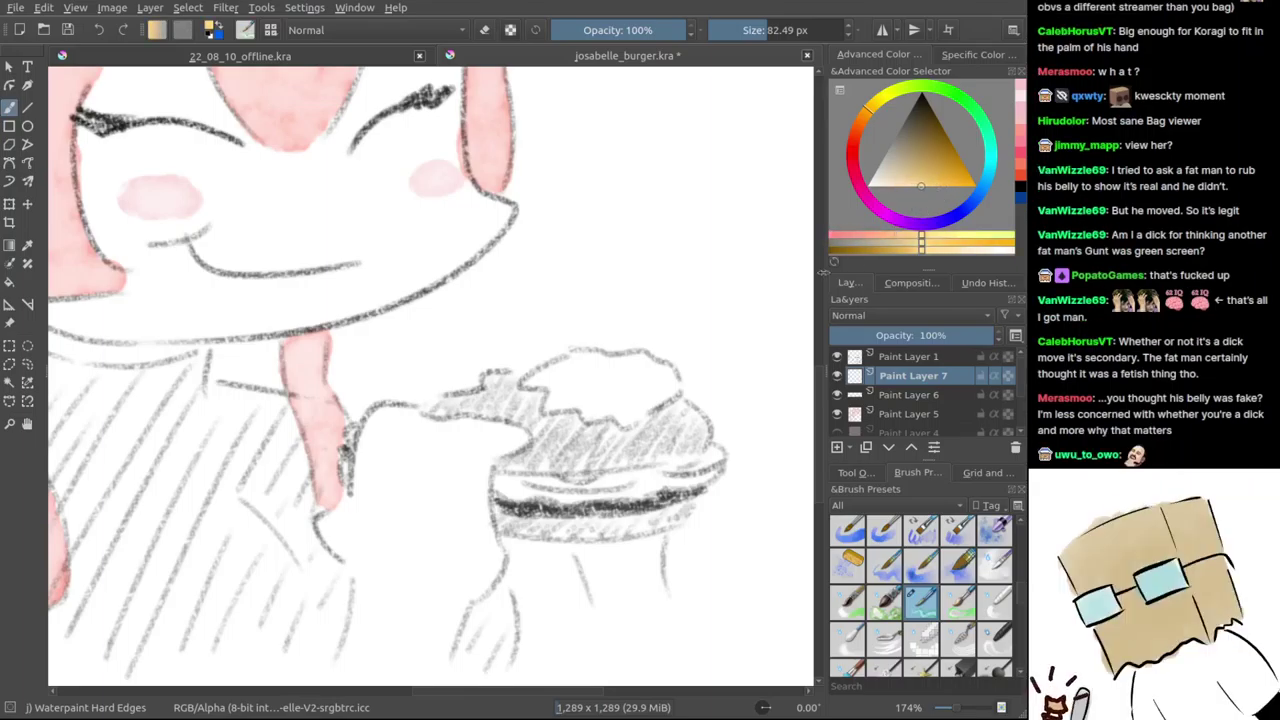
pyautogui.moveTo(491, 371)
pyautogui.mouseDown()
pyautogui.moveTo(508, 408)
pyautogui.moveTo(502, 387)
pyautogui.moveTo(439, 407)
pyautogui.moveTo(478, 406)
pyautogui.moveTo(432, 407)
pyautogui.moveTo(487, 406)
pyautogui.moveTo(504, 398)
pyautogui.moveTo(497, 384)
pyautogui.moveTo(527, 413)
pyautogui.moveTo(530, 402)
pyautogui.moveTo(519, 417)
pyautogui.moveTo(542, 423)
pyautogui.moveTo(540, 456)
pyautogui.moveTo(504, 463)
pyautogui.moveTo(574, 458)
pyautogui.moveTo(571, 432)
pyautogui.moveTo(611, 447)
pyautogui.moveTo(589, 461)
pyautogui.moveTo(685, 441)
pyautogui.moveTo(675, 417)
pyautogui.moveTo(685, 423)
pyautogui.moveTo(642, 438)
pyautogui.moveTo(697, 428)
pyautogui.mouseUp()
pyautogui.hotkey('ctrl', 'z')
pyautogui.hotkey('ctrl', 'z')
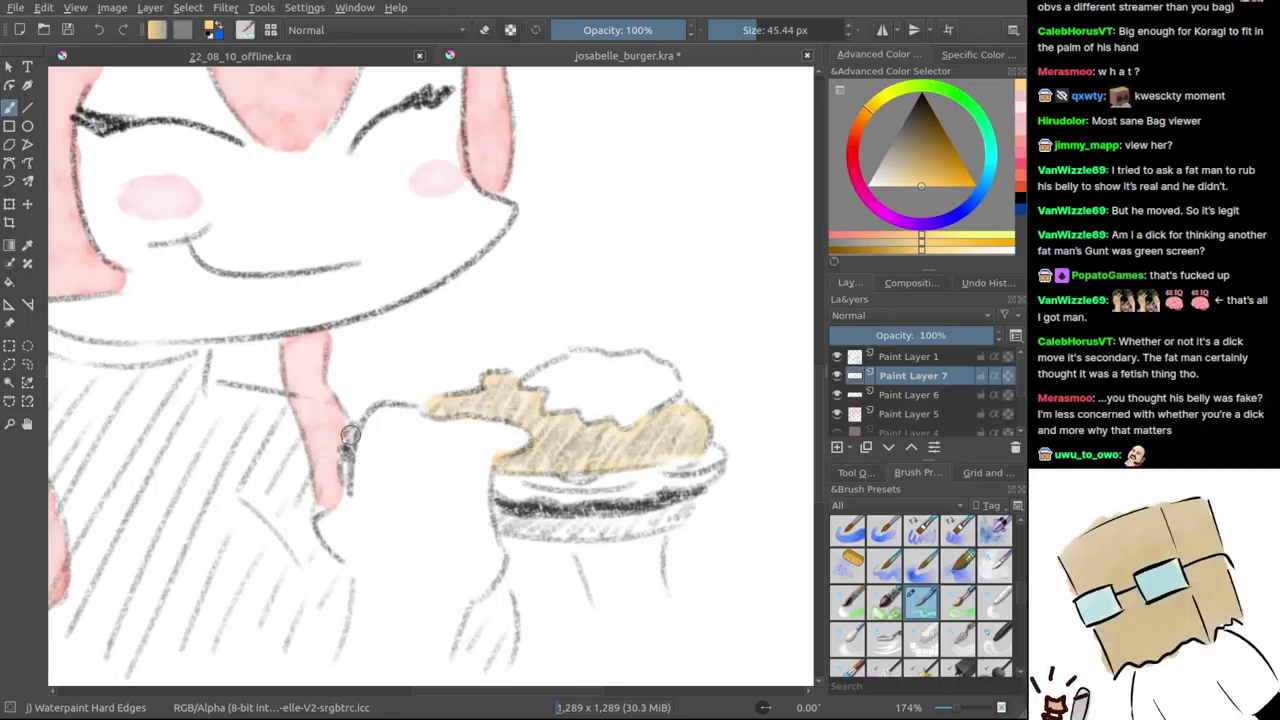
pyautogui.moveTo(573, 443); pyautogui.dragTo(514, 439)
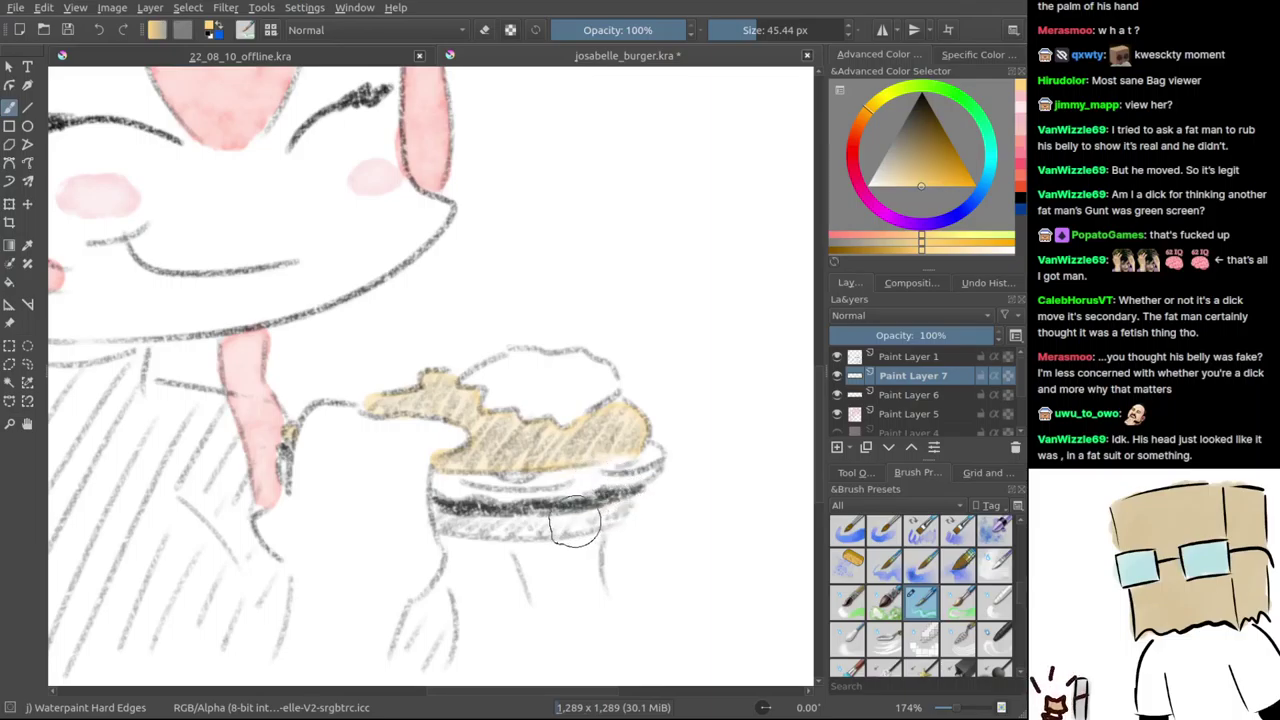
# - Paint the burger's bottom bun in the same tan with the 45.44 px brush, undoing the unwanted strokes
pyautogui.moveTo(558, 486); pyautogui.dragTo(576, 464)
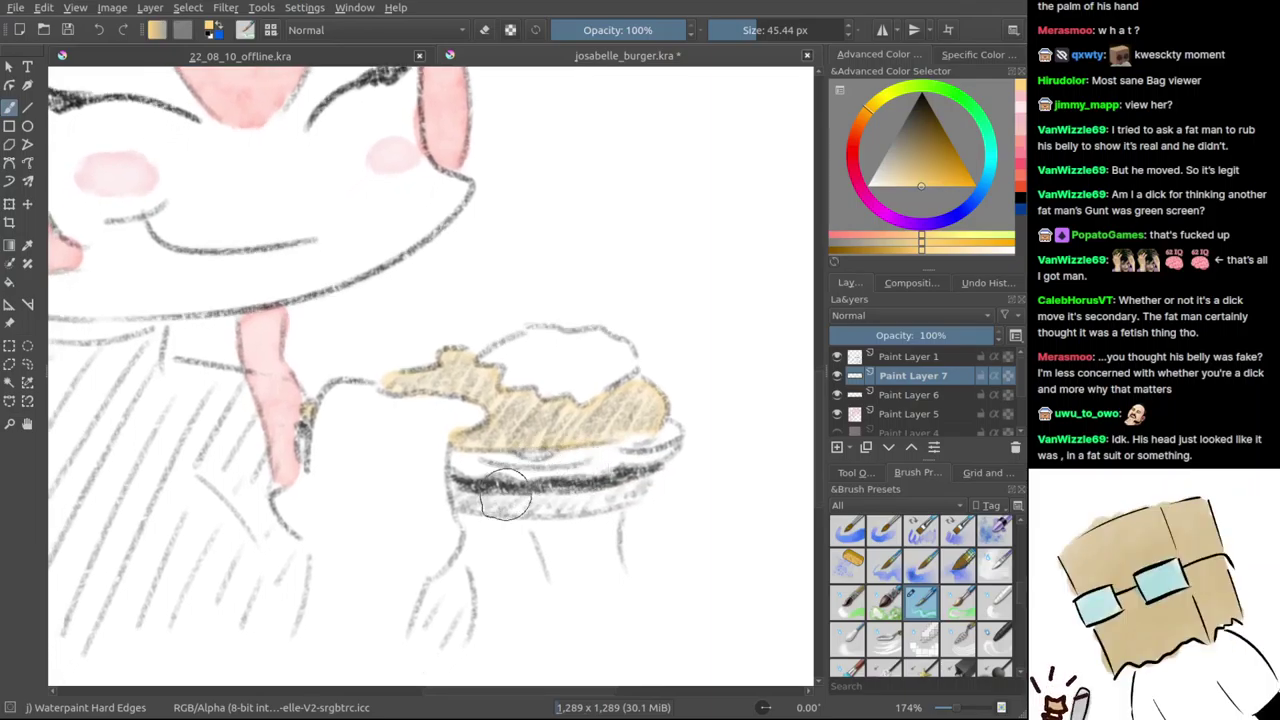
pyautogui.moveTo(480, 478); pyautogui.dragTo(497, 472)
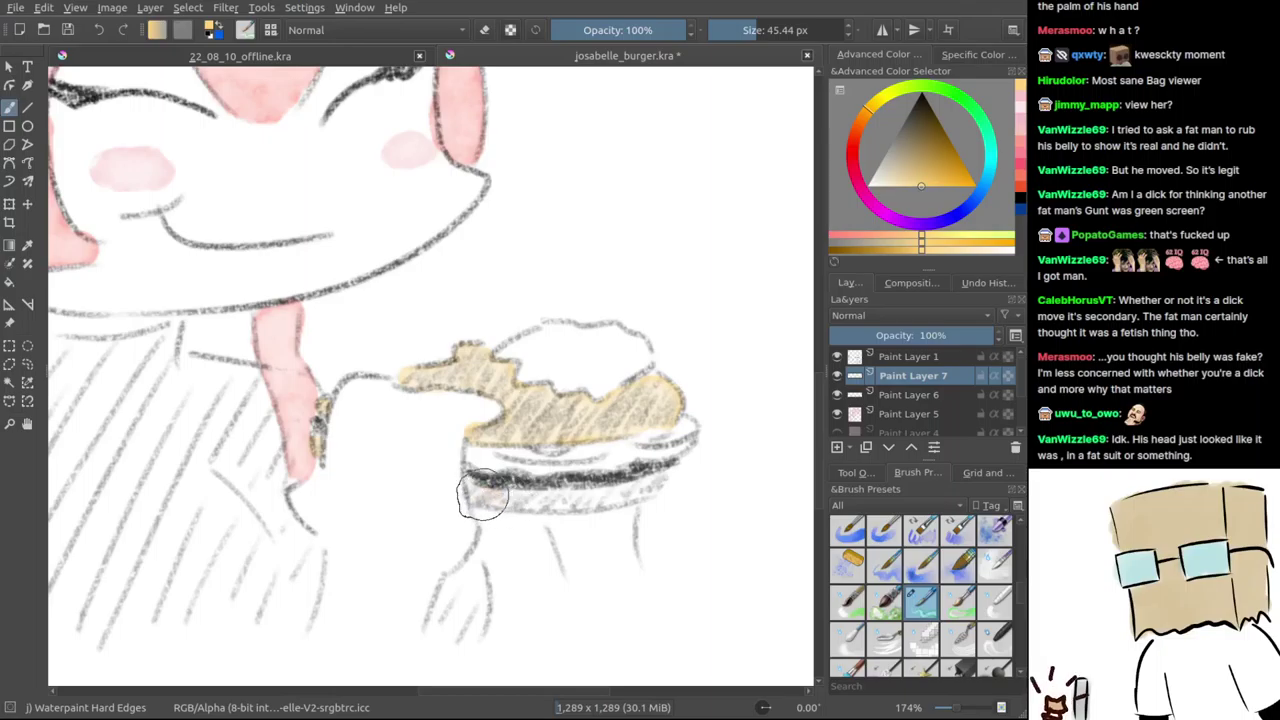
pyautogui.moveTo(483, 494); pyautogui.dragTo(486, 497)
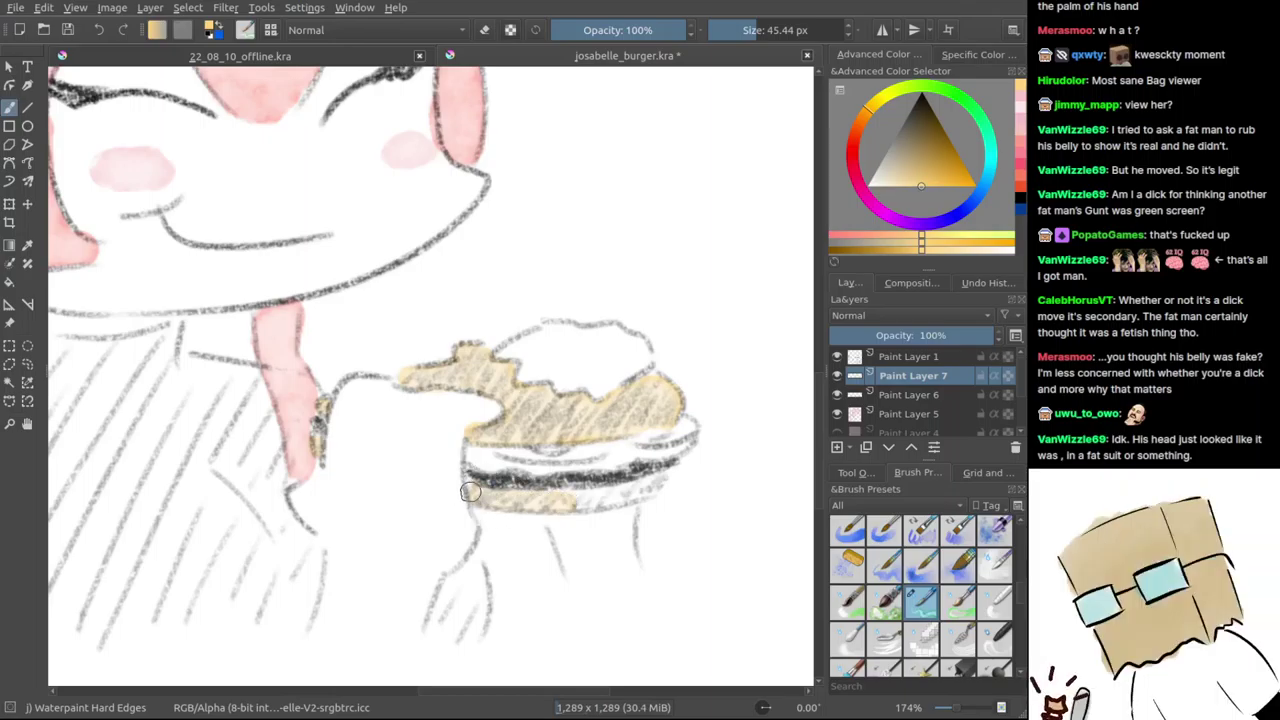
pyautogui.hotkey('ctrl', 'z')
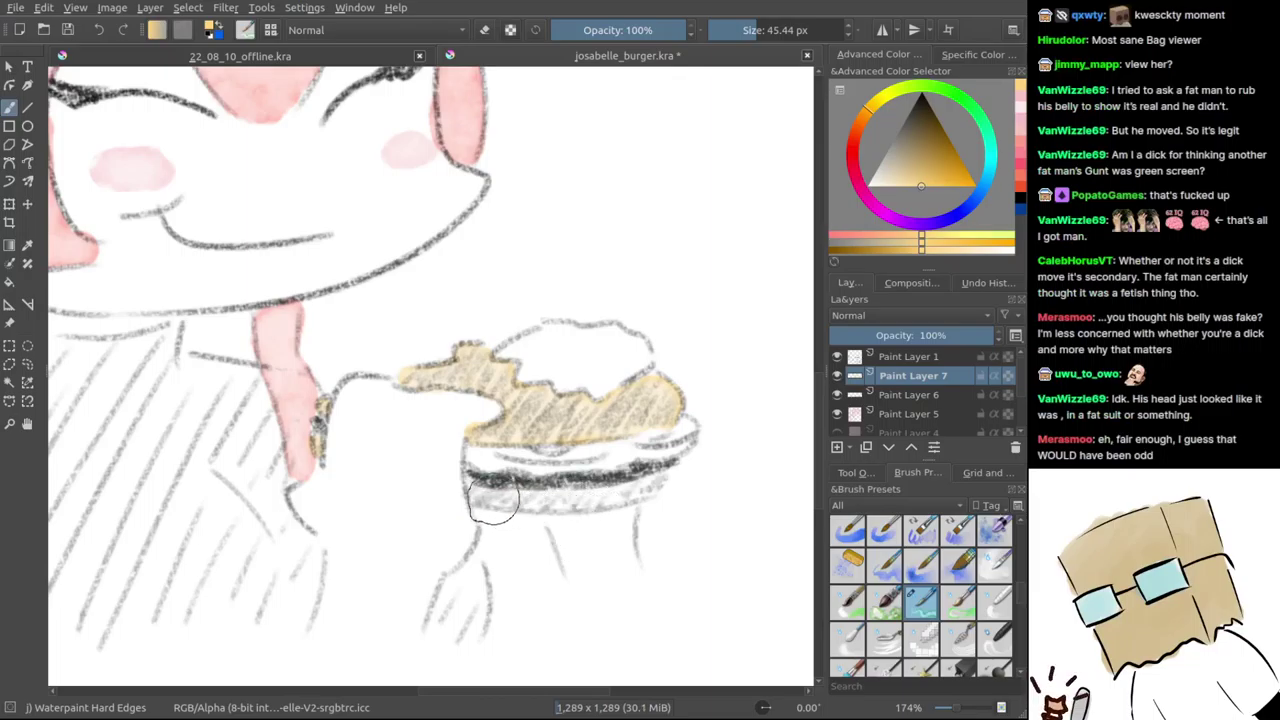
pyautogui.moveTo(474, 493); pyautogui.dragTo(591, 501)
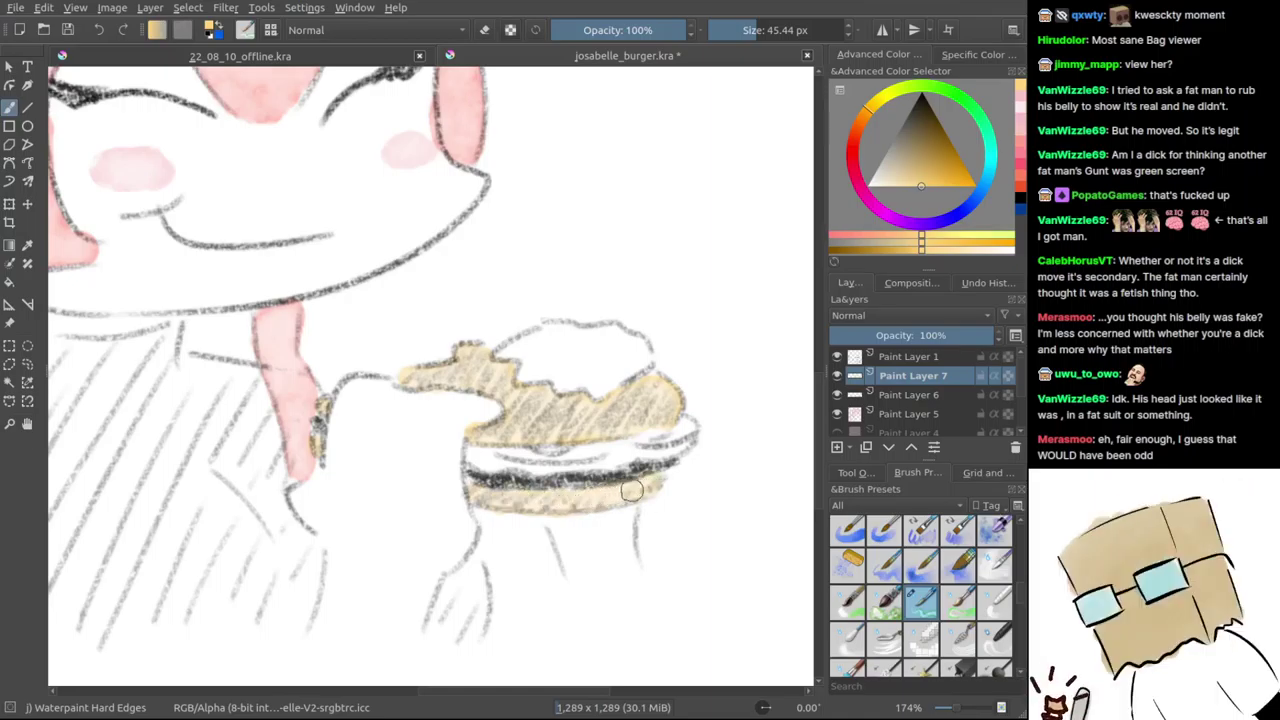
# - Add a paint layer above the bun layer and pick a saturated red for the tomato
pyautogui.click(837, 447)
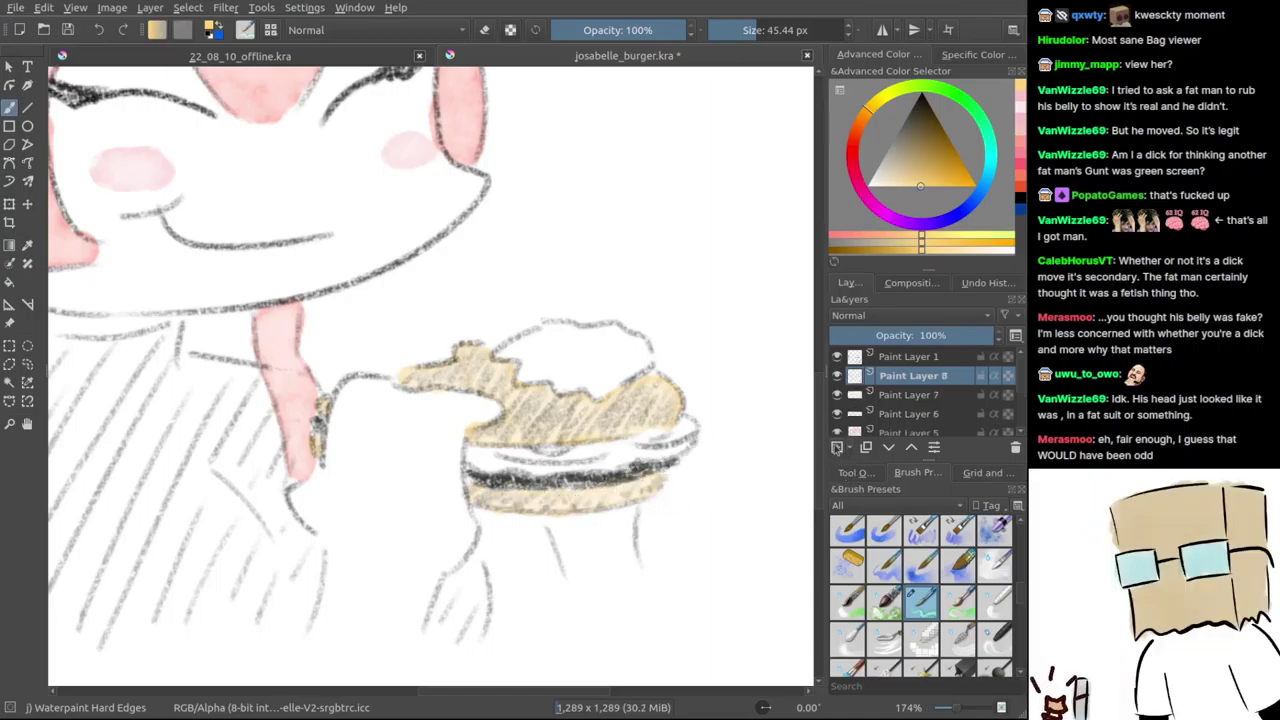
pyautogui.click(854, 140)
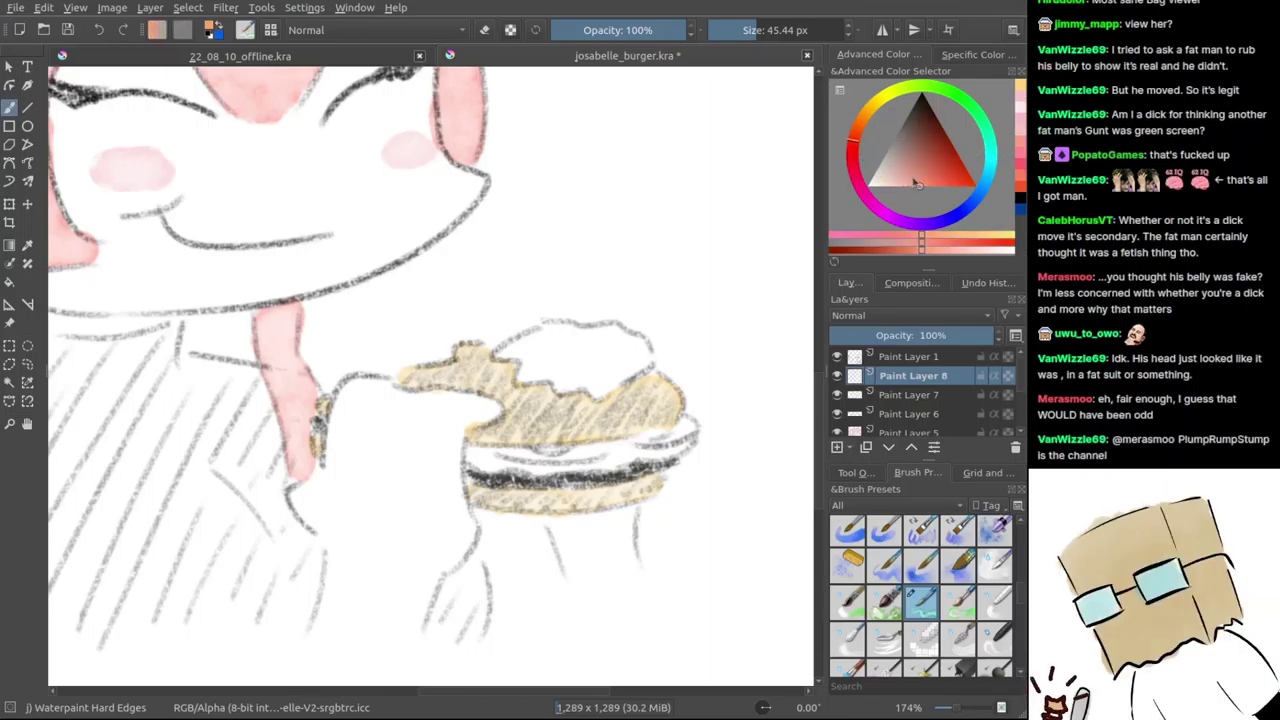
pyautogui.moveTo(938, 180); pyautogui.dragTo(974, 186)
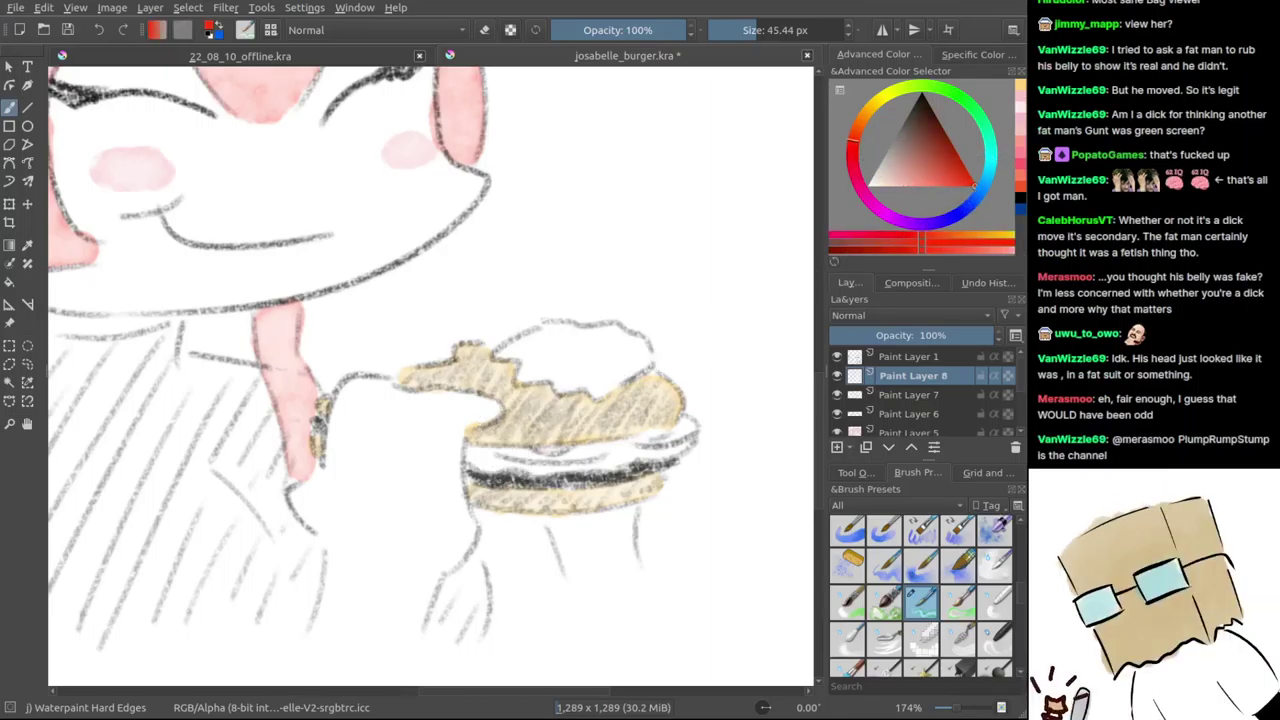
# - Try saturated red tomato strokes beneath the top bun with a much smaller brush and undo them
pyautogui.moveTo(504, 457); pyautogui.dragTo(548, 322)
pyautogui.keyDown('shift'); pyautogui.moveTo(562, 425); pyautogui.dragTo(548, 423); pyautogui.keyUp('shift')
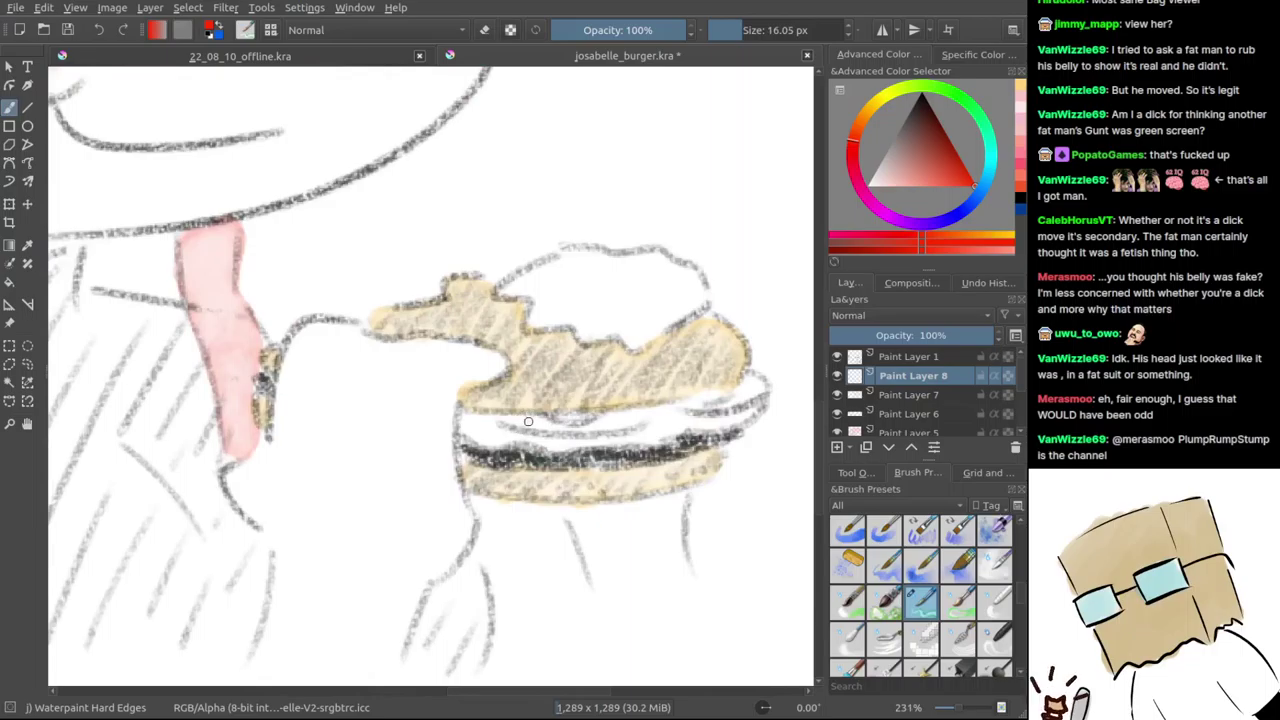
pyautogui.keyDown('shift'); pyautogui.moveTo(528, 423); pyautogui.dragTo(565, 423); pyautogui.keyUp('shift')
pyautogui.moveTo(520, 421)
pyautogui.mouseDown()
pyautogui.moveTo(558, 423)
pyautogui.moveTo(511, 421)
pyautogui.moveTo(643, 416)
pyautogui.moveTo(486, 401)
pyautogui.mouseUp()
pyautogui.hotkey('ctrl', 'z')
pyautogui.moveTo(491, 399); pyautogui.dragTo(628, 402)
pyautogui.hotkey('ctrl', 'z')
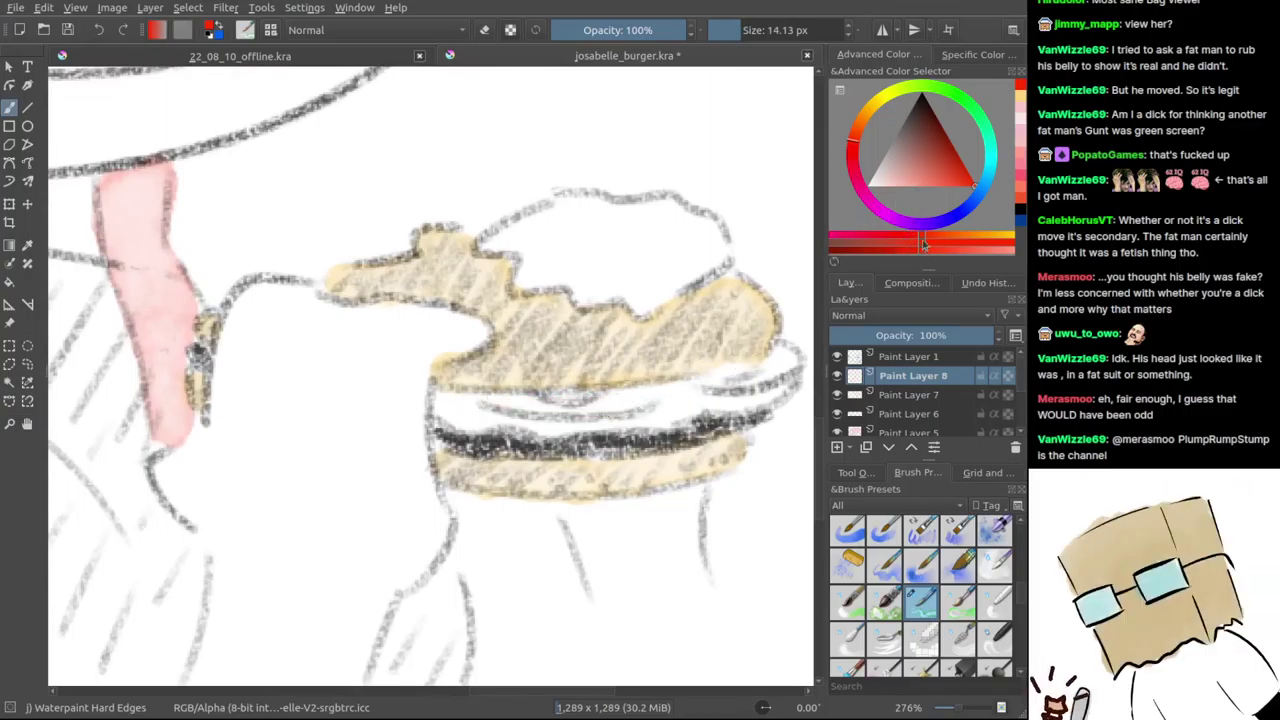
# - Pick a softer salmon red and paint the two tomato slices beneath the top bun with a 21.80 px brush
pyautogui.click(935, 187)
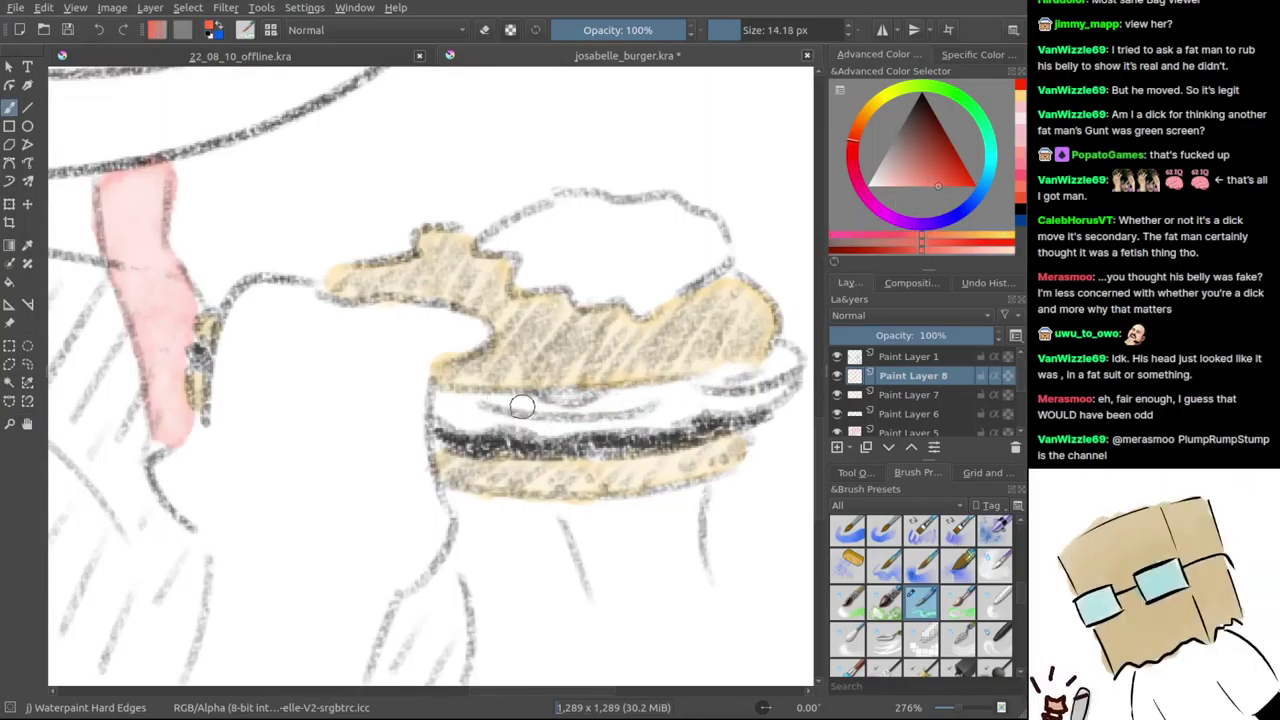
pyautogui.moveTo(522, 406)
pyautogui.keyDown('shift'); pyautogui.mouseDown()
pyautogui.moveTo(545, 406)
pyautogui.moveTo(492, 402)
pyautogui.moveTo(628, 400)
pyautogui.moveTo(580, 405)
pyautogui.mouseUp(); pyautogui.keyUp('shift')
pyautogui.moveTo(741, 372)
pyautogui.mouseDown()
pyautogui.moveTo(660, 400)
pyautogui.moveTo(698, 387)
pyautogui.mouseUp()
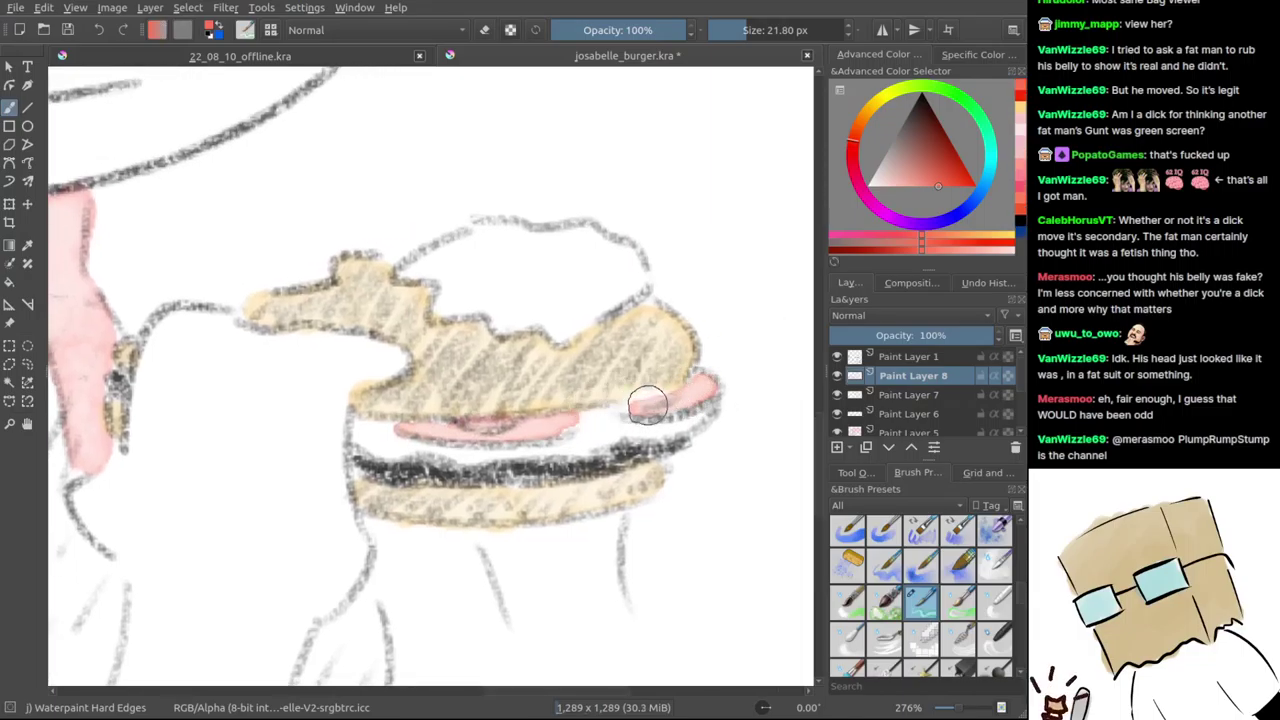
pyautogui.scroll(-2, 640, 406)
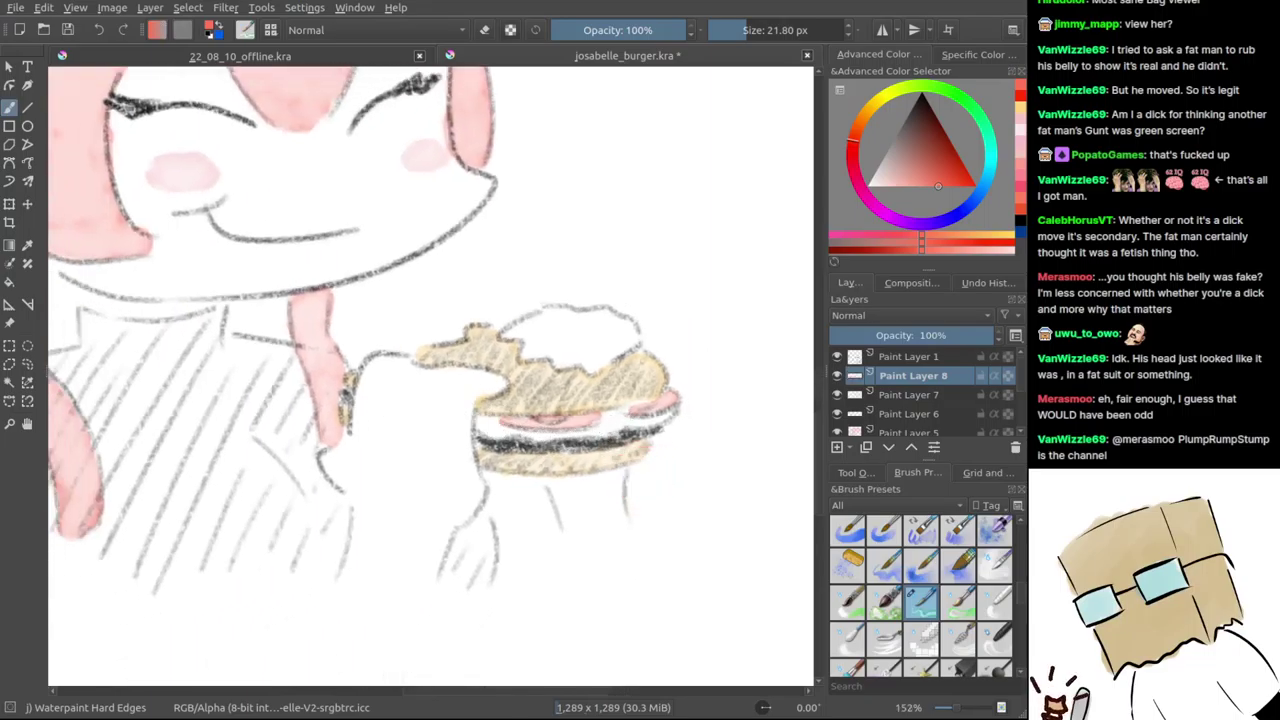
pyautogui.scroll(2, 557, 417)
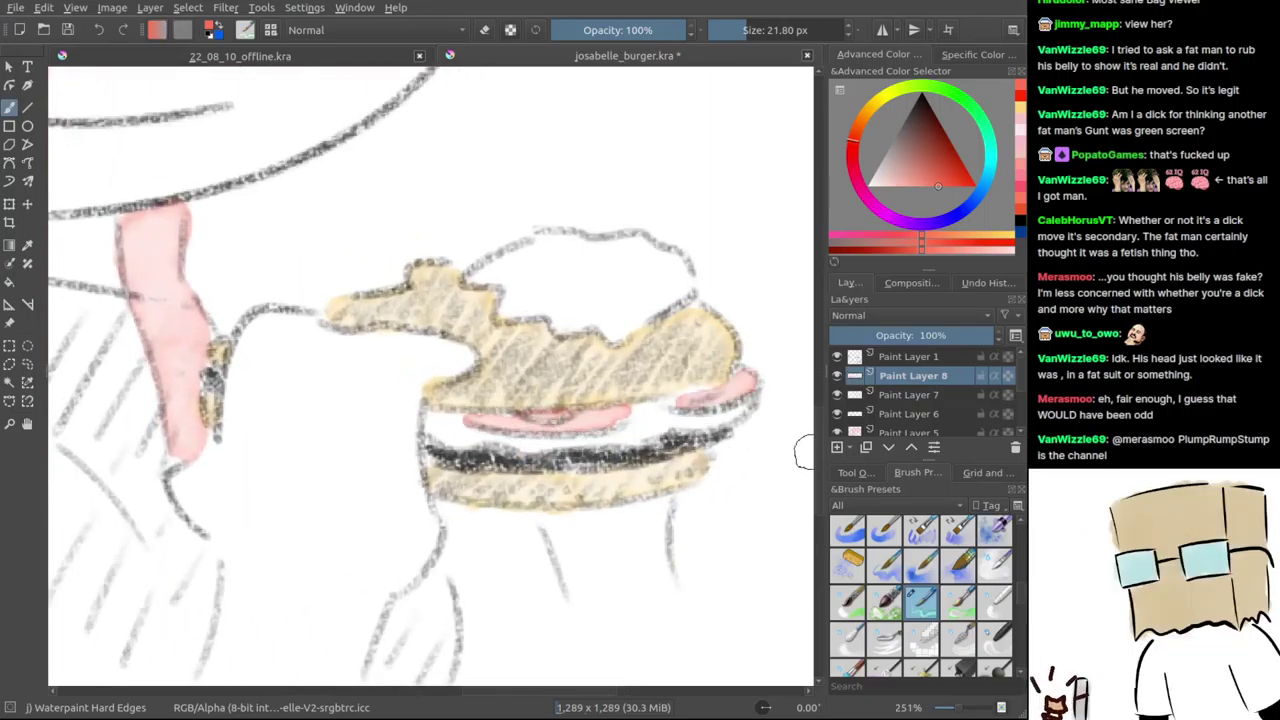
# - Add a paint layer above the tomato layer and pick a medium green for the lettuce
pyautogui.click(837, 448)
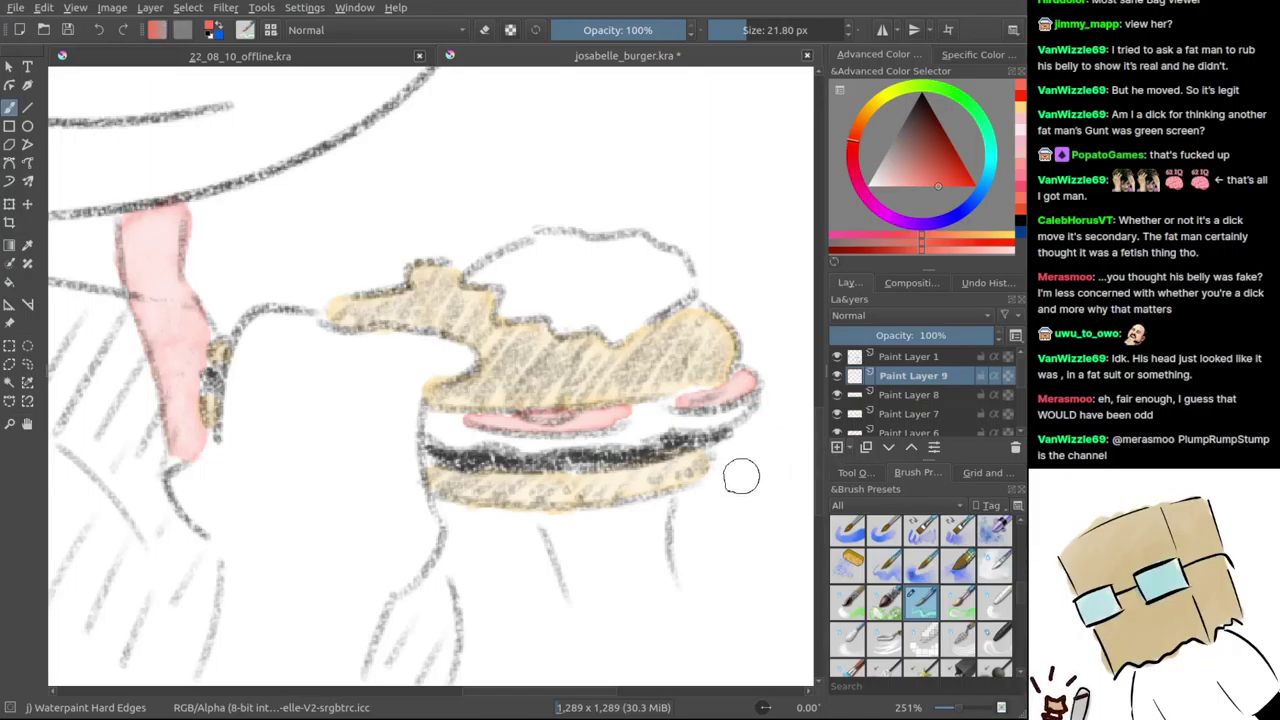
pyautogui.click(971, 107)
pyautogui.moveTo(925, 168)
pyautogui.mouseDown()
pyautogui.moveTo(944, 176)
pyautogui.moveTo(926, 166)
pyautogui.mouseUp()
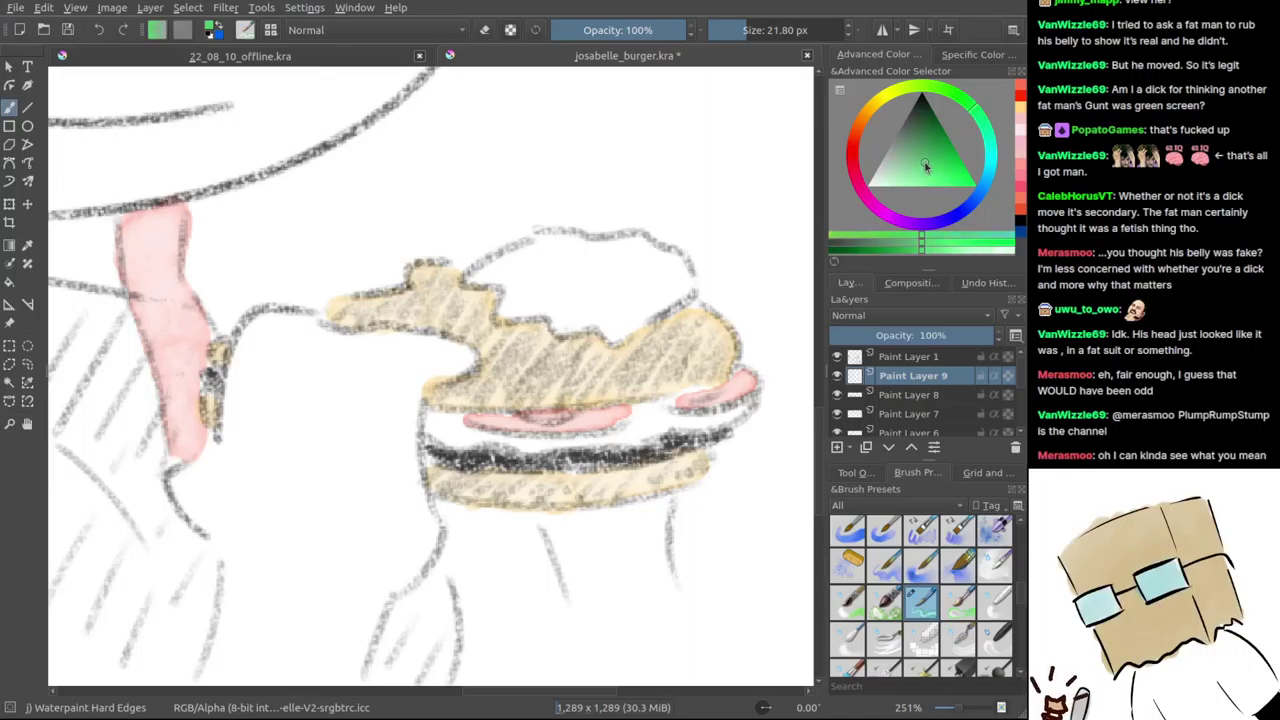
# - Try painting the green lettuce between the tomato and the dark patty with the 21.80 px brush
pyautogui.scroll(1, 439, 447)
pyautogui.moveTo(429, 414)
pyautogui.mouseDown()
pyautogui.moveTo(454, 434)
pyautogui.moveTo(435, 433)
pyautogui.mouseUp()
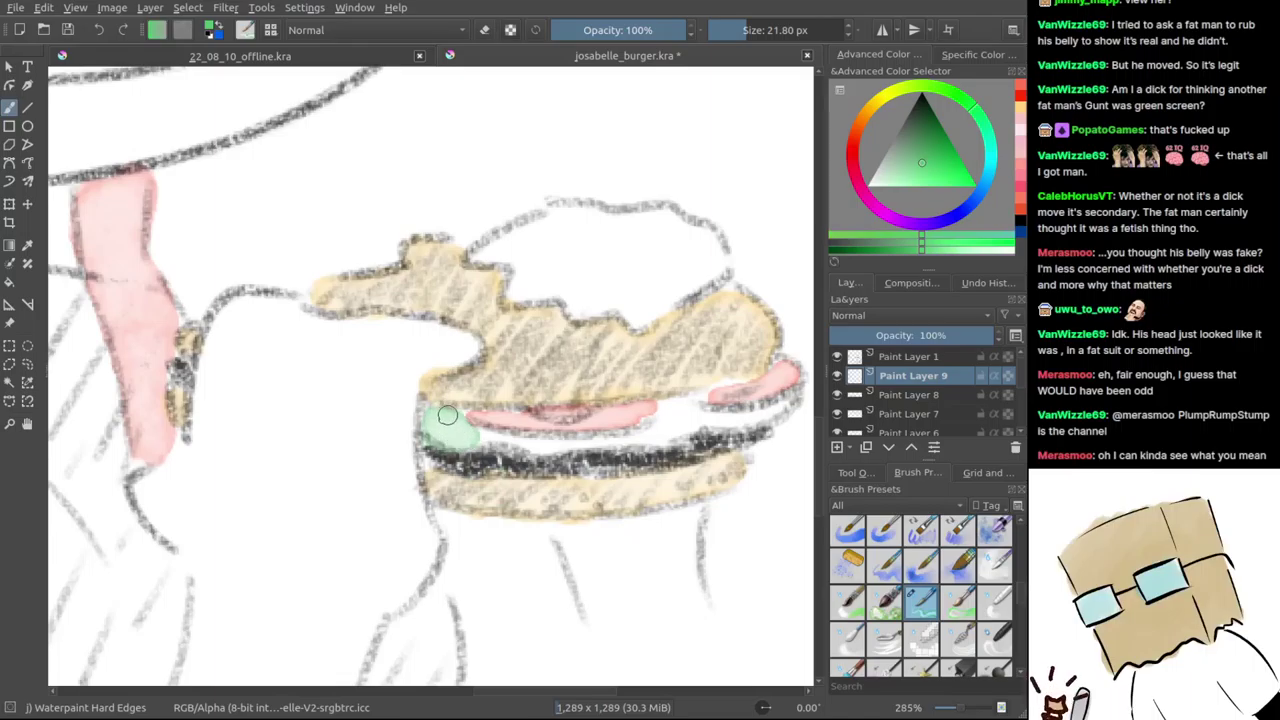
pyautogui.hotkey('ctrl', 'z')
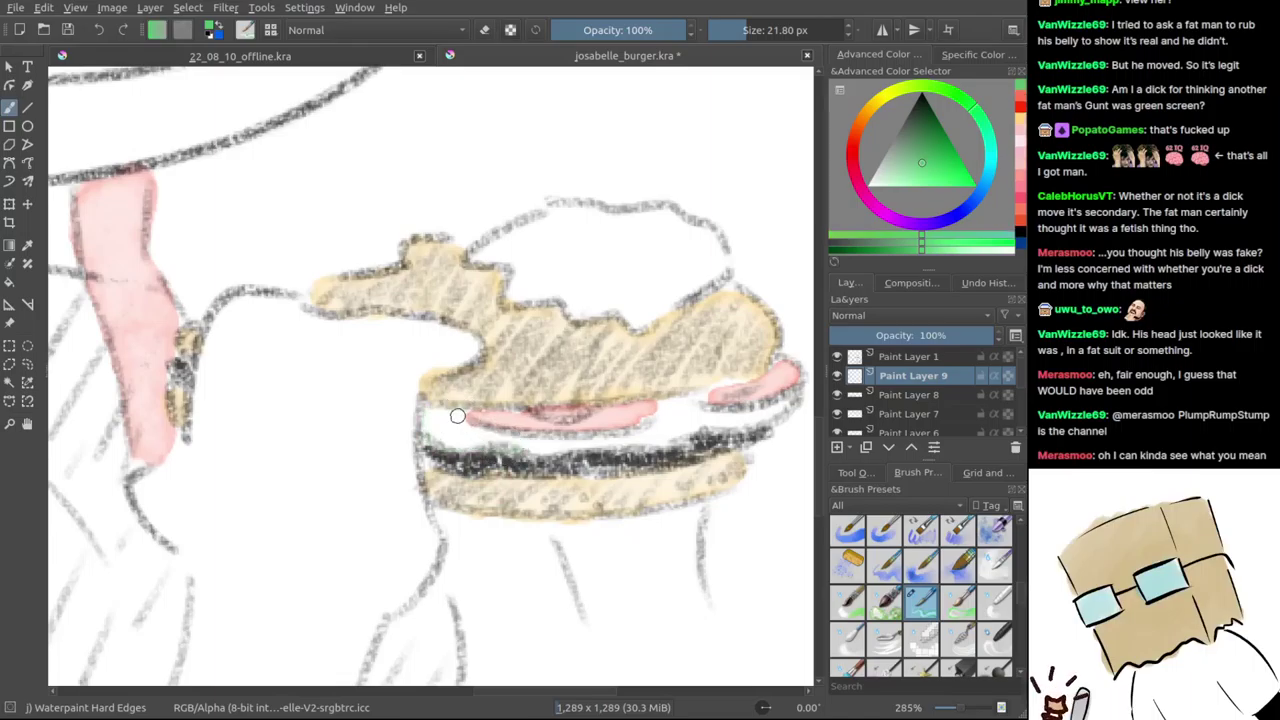
pyautogui.moveTo(436, 418)
pyautogui.mouseDown()
pyautogui.moveTo(473, 440)
pyautogui.moveTo(594, 443)
pyautogui.moveTo(650, 441)
pyautogui.moveTo(680, 412)
pyautogui.mouseUp()
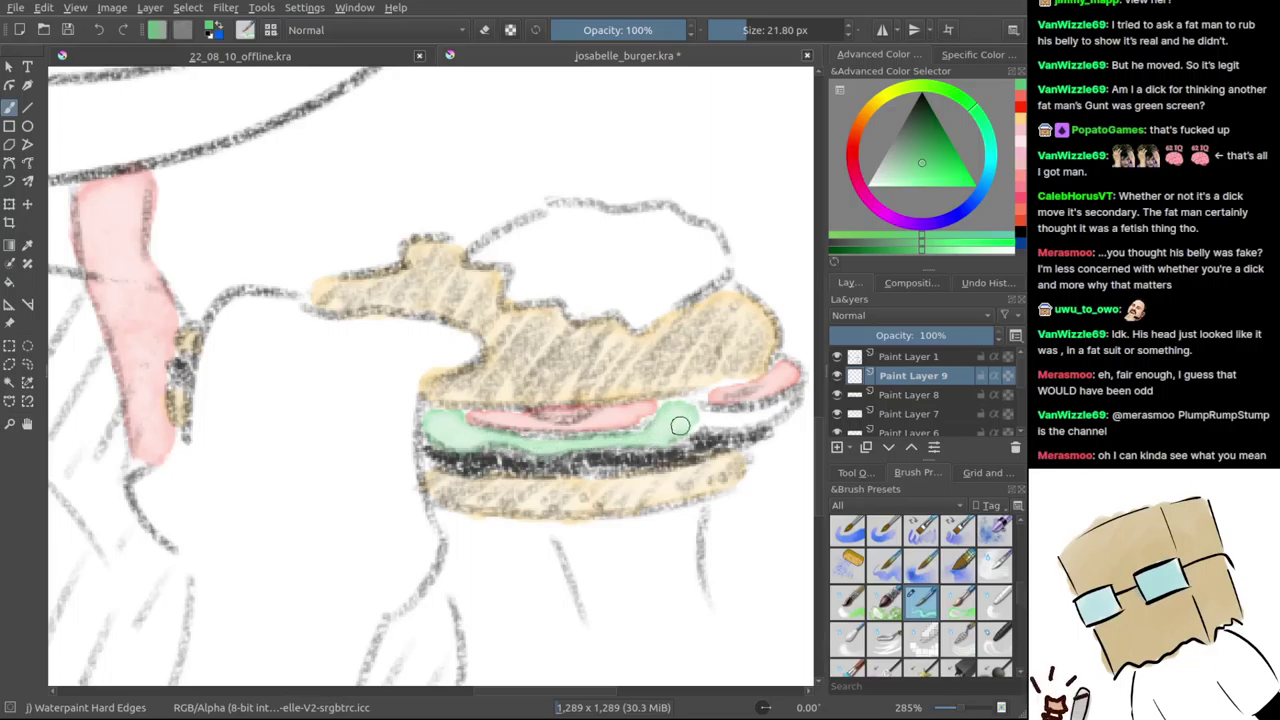
pyautogui.moveTo(778, 407); pyautogui.dragTo(664, 436)
pyautogui.moveTo(287, 450)
pyautogui.mouseDown()
pyautogui.moveTo(305, 538)
pyautogui.moveTo(537, 512)
pyautogui.moveTo(579, 418)
pyautogui.moveTo(690, 452)
pyautogui.moveTo(589, 390)
pyautogui.moveTo(574, 490)
pyautogui.mouseUp()
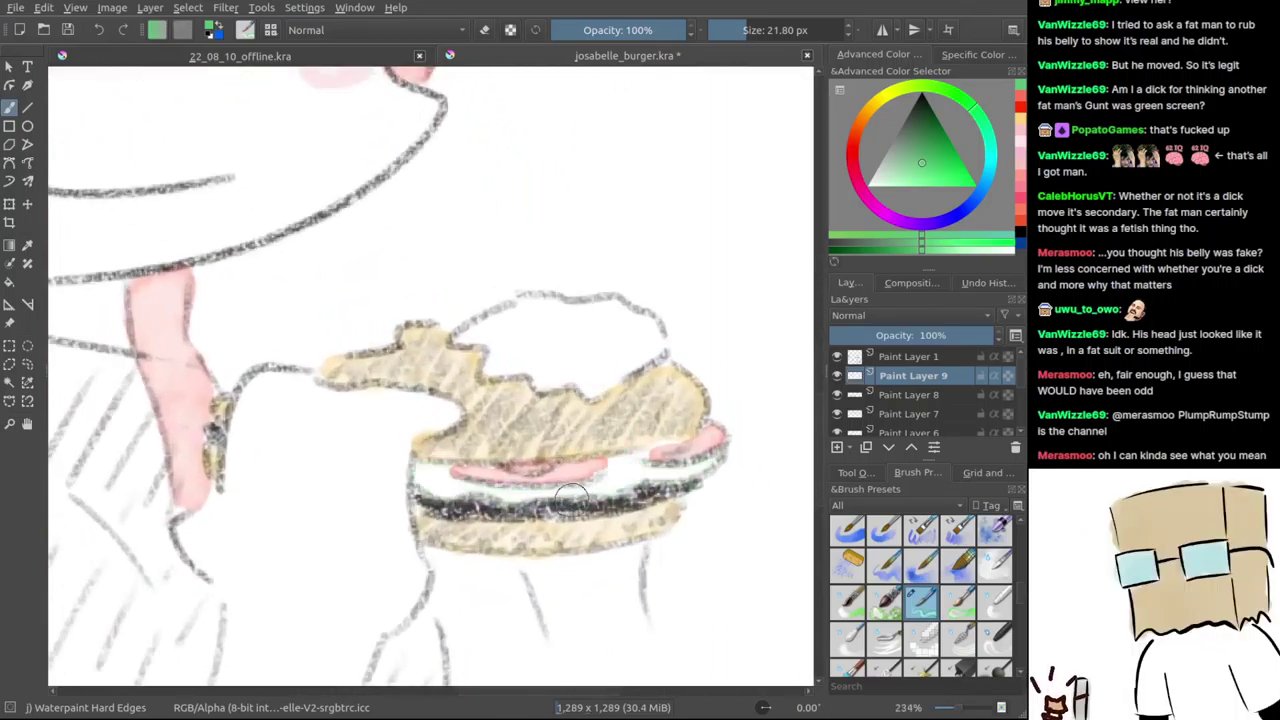
# - Enlarge the brush to 52.25 px and paint the green lettuce across the burger beneath the tomato, undoing unwanted strokes
pyautogui.keyDown('shift'); pyautogui.moveTo(471, 513); pyautogui.dragTo(519, 509); pyautogui.keyUp('shift')
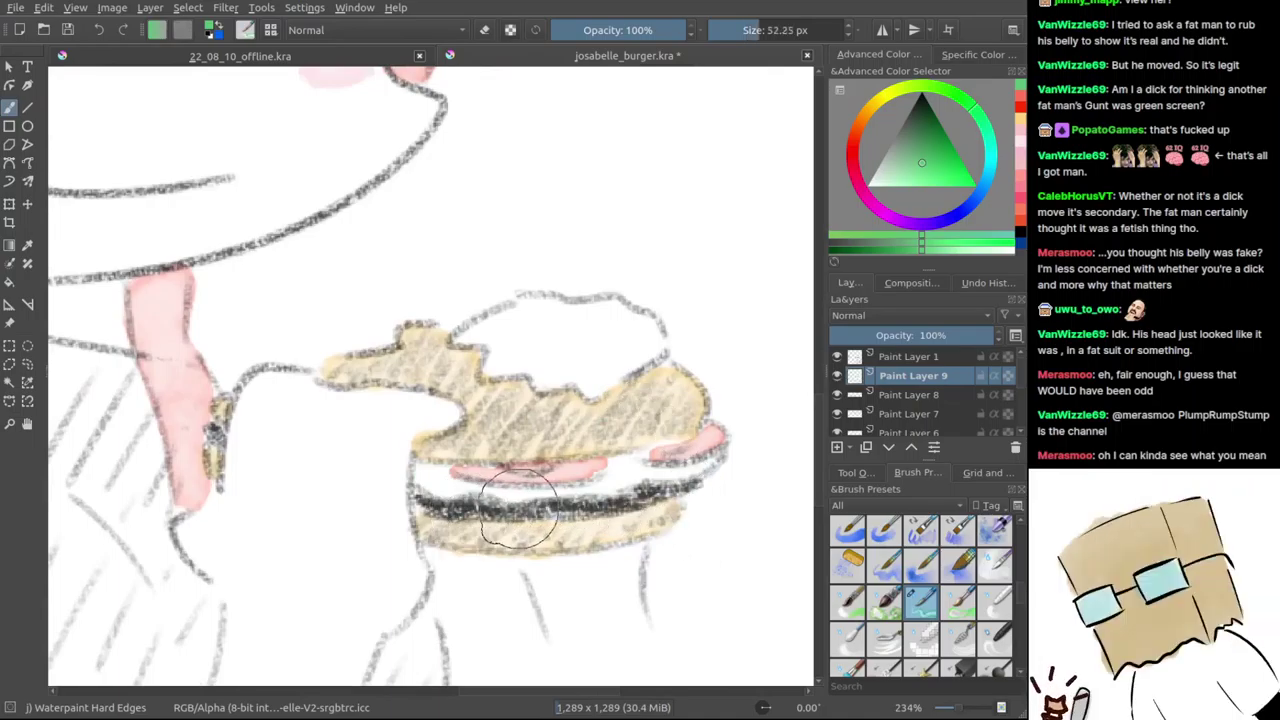
pyautogui.moveTo(430, 488)
pyautogui.mouseDown()
pyautogui.moveTo(424, 474)
pyautogui.moveTo(485, 498)
pyautogui.moveTo(575, 495)
pyautogui.moveTo(625, 468)
pyautogui.moveTo(706, 460)
pyautogui.mouseUp()
pyautogui.hotkey('ctrl', 'z')
pyautogui.hotkey('ctrl', 'z')
pyautogui.hotkey('ctrl', 'z')
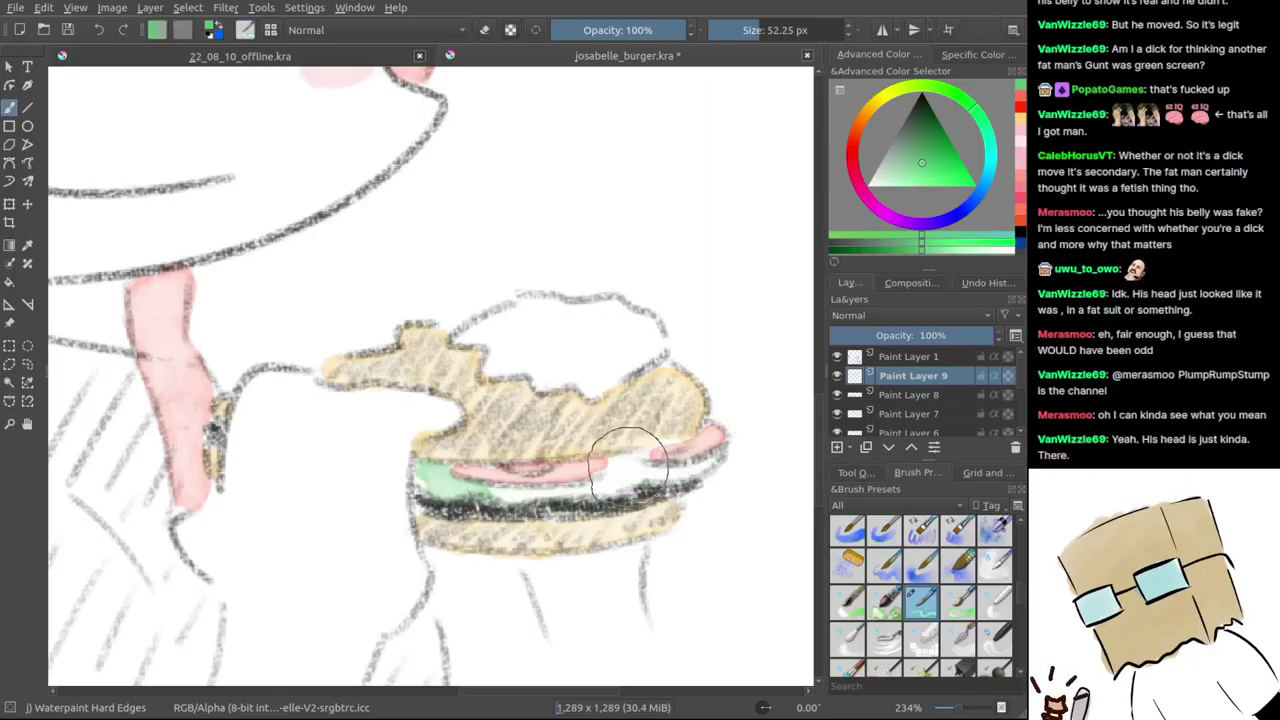
pyautogui.hotkey('ctrl', 'z')
pyautogui.moveTo(455, 480)
pyautogui.mouseDown()
pyautogui.moveTo(414, 468)
pyautogui.moveTo(471, 490)
pyautogui.moveTo(476, 507)
pyautogui.moveTo(586, 498)
pyautogui.moveTo(671, 475)
pyautogui.moveTo(675, 463)
pyautogui.moveTo(658, 475)
pyautogui.moveTo(666, 463)
pyautogui.moveTo(800, 458)
pyautogui.mouseUp()
# - Dab lettuce green onto the small burger edge showing beside the girl's far hair lock
pyautogui.scroll(-2, 790, 460)
pyautogui.scroll(-3, 545, 455)
pyautogui.scroll(7, 545, 455)
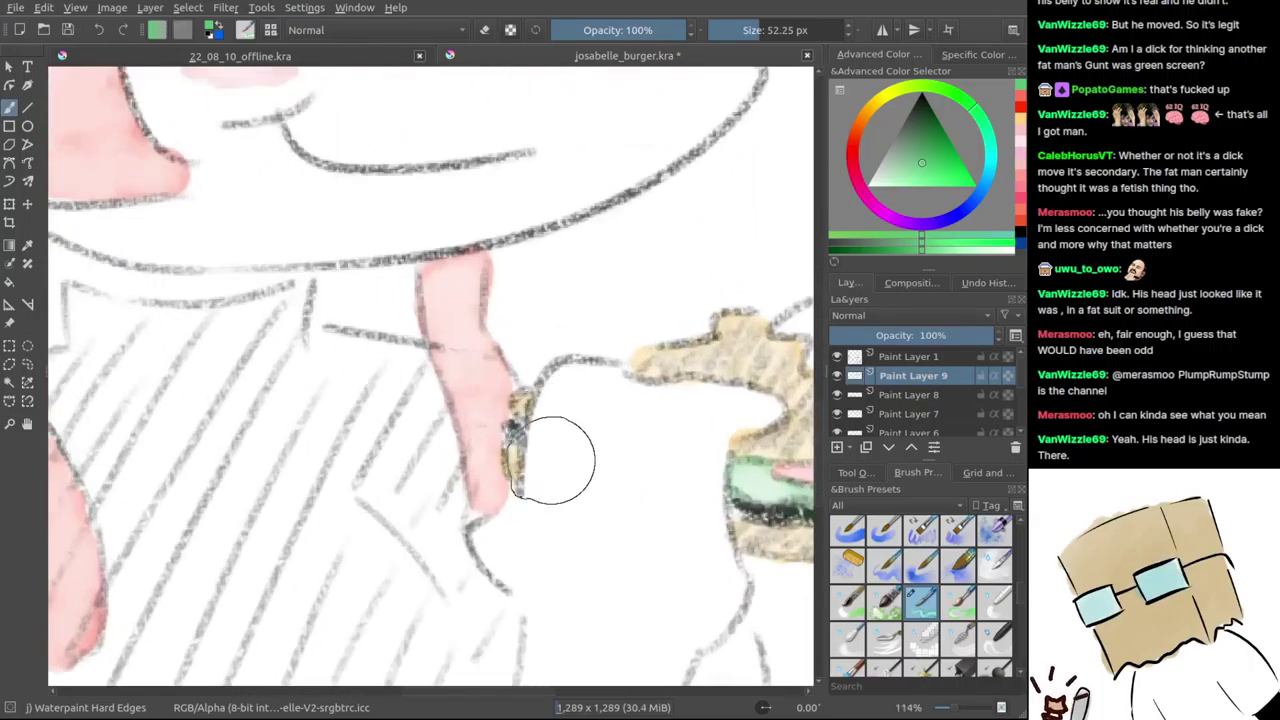
pyautogui.click(517, 433)
pyautogui.click(520, 430)
pyautogui.click(523, 422)
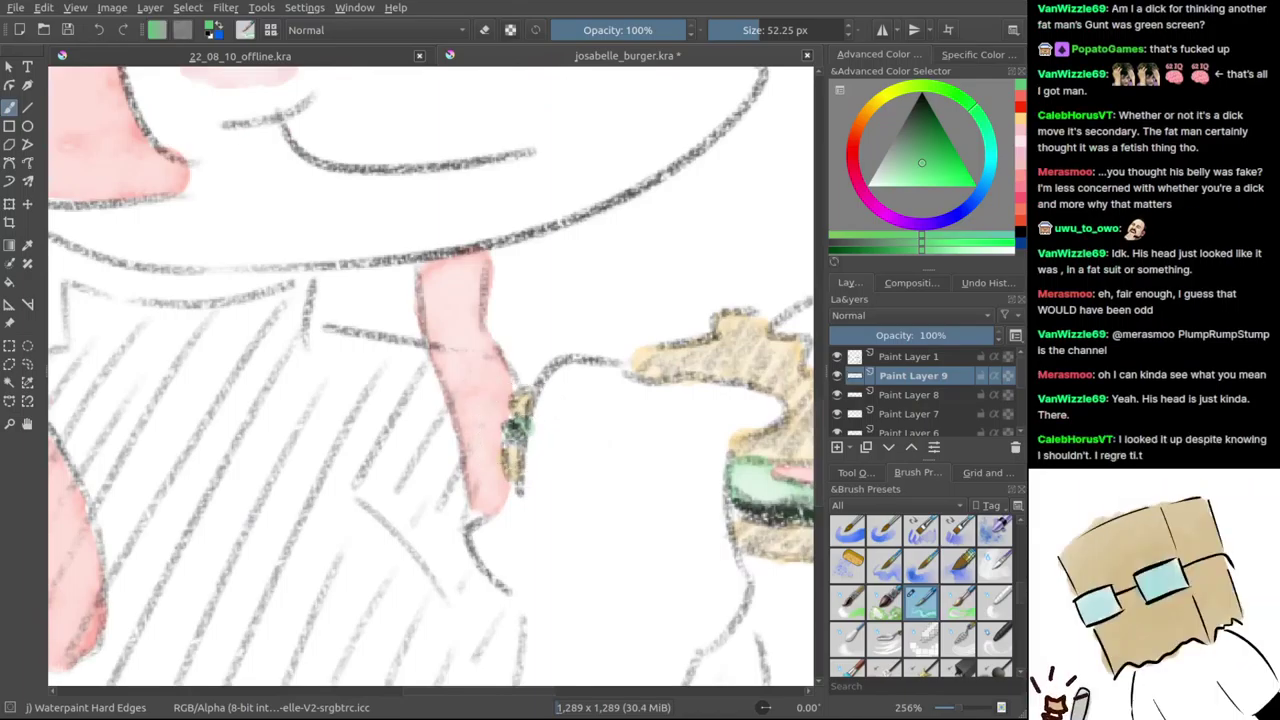
pyautogui.scroll(-4, 570, 470)
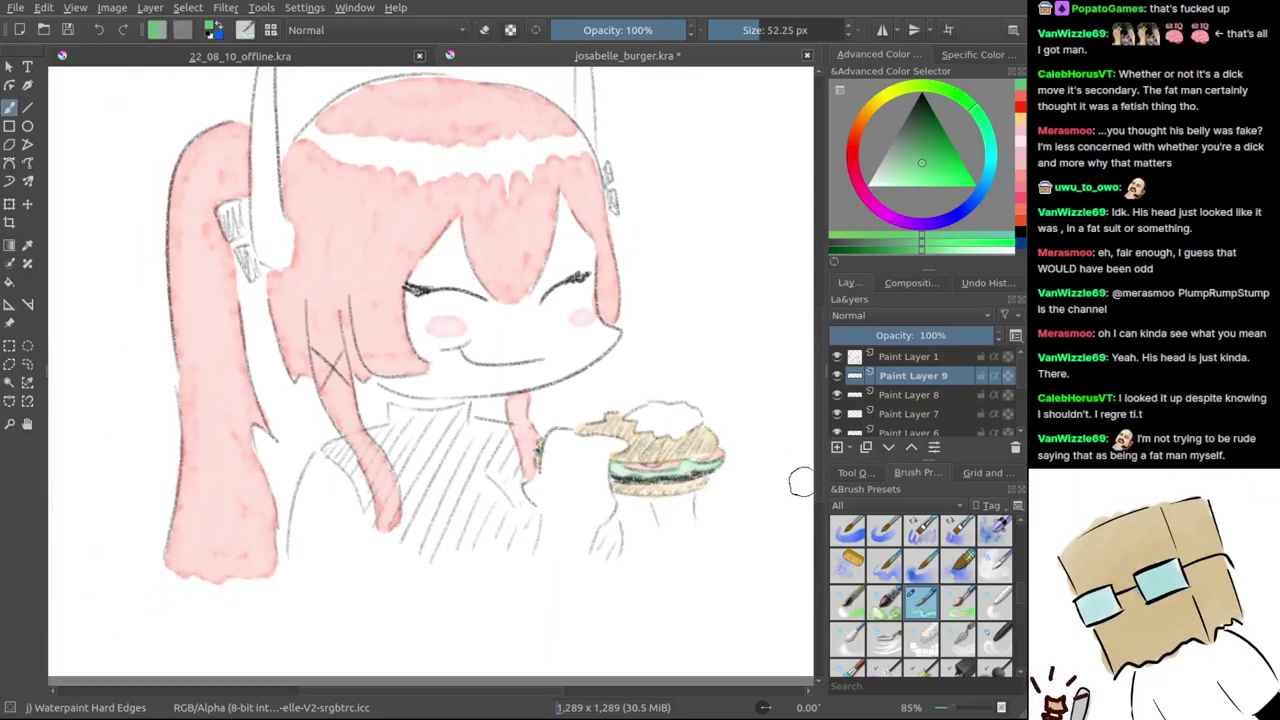
# - Pick the salmon red again, hide the first tomato layer (Paint Layer 8), and add a new paint layer above it
pyautogui.scroll(5, 752, 477)
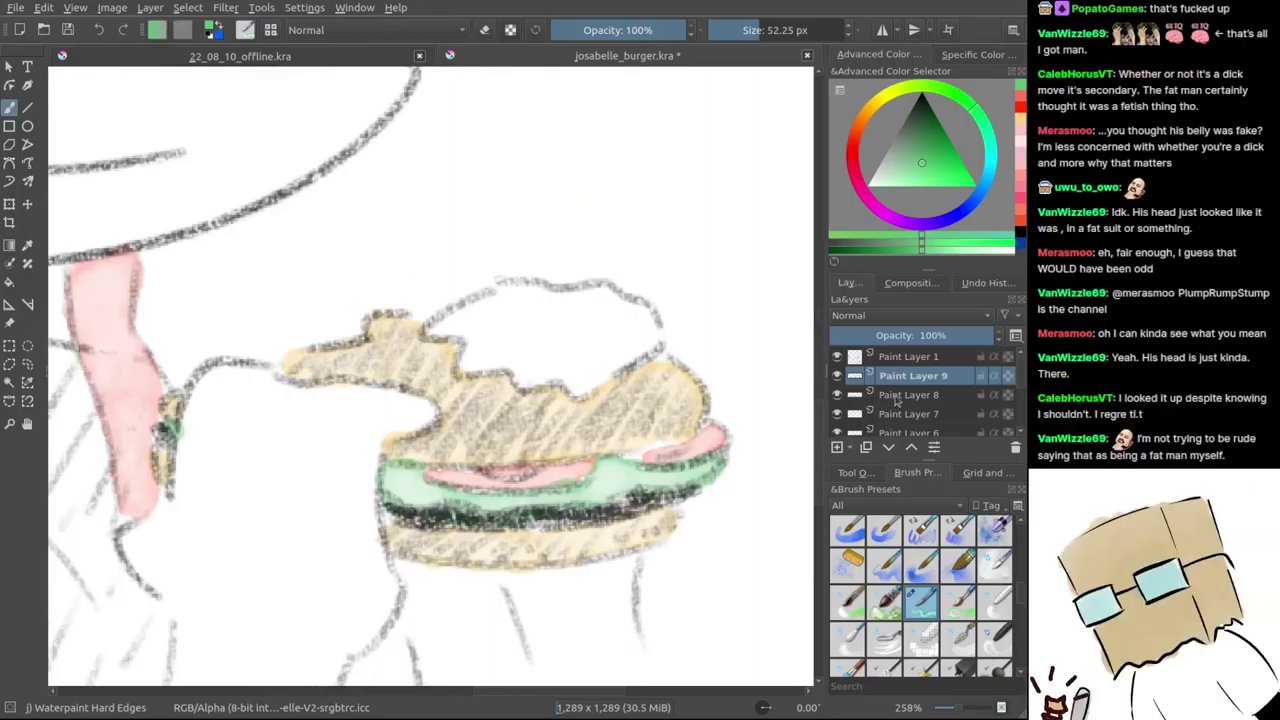
pyautogui.press('pagedown')
pyautogui.click(1020, 102)
pyautogui.click(837, 394)
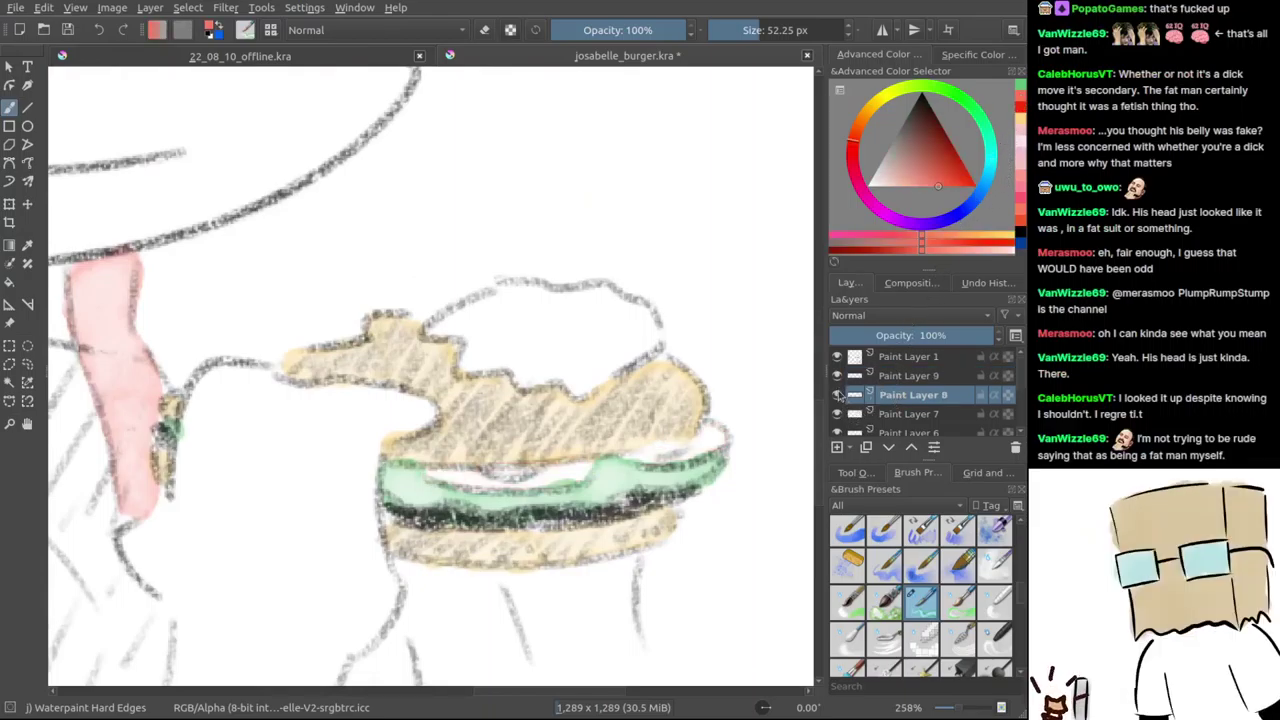
pyautogui.click(837, 447)
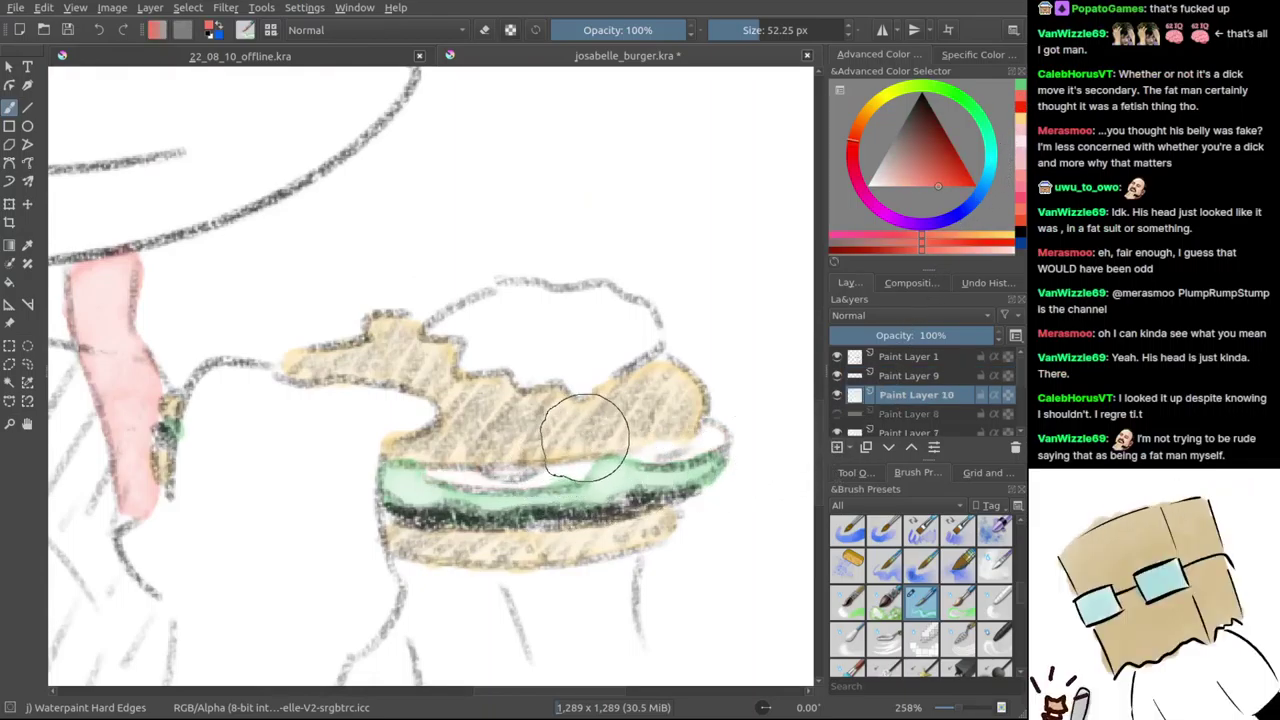
# - Repaint both salmon red tomato slices between the top bun and lettuce on the new layer with the 52.25 px brush
pyautogui.scroll(2, 670, 385)
pyautogui.scroll(3, 623, 449)
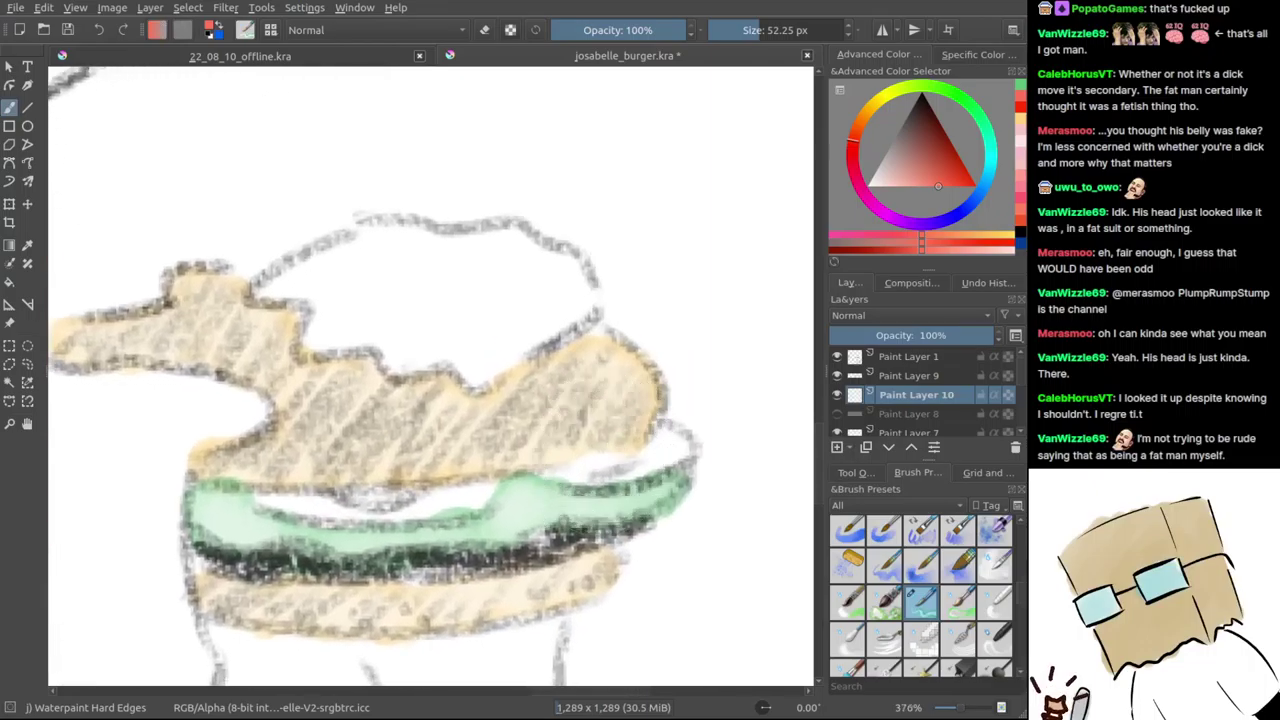
pyautogui.click(594, 468)
pyautogui.hotkey('ctrl', 'z')
pyautogui.moveTo(592, 470)
pyautogui.mouseDown()
pyautogui.moveTo(560, 472)
pyautogui.moveTo(664, 462)
pyautogui.moveTo(647, 455)
pyautogui.moveTo(677, 439)
pyautogui.mouseUp()
pyautogui.moveTo(432, 512); pyautogui.dragTo(555, 502)
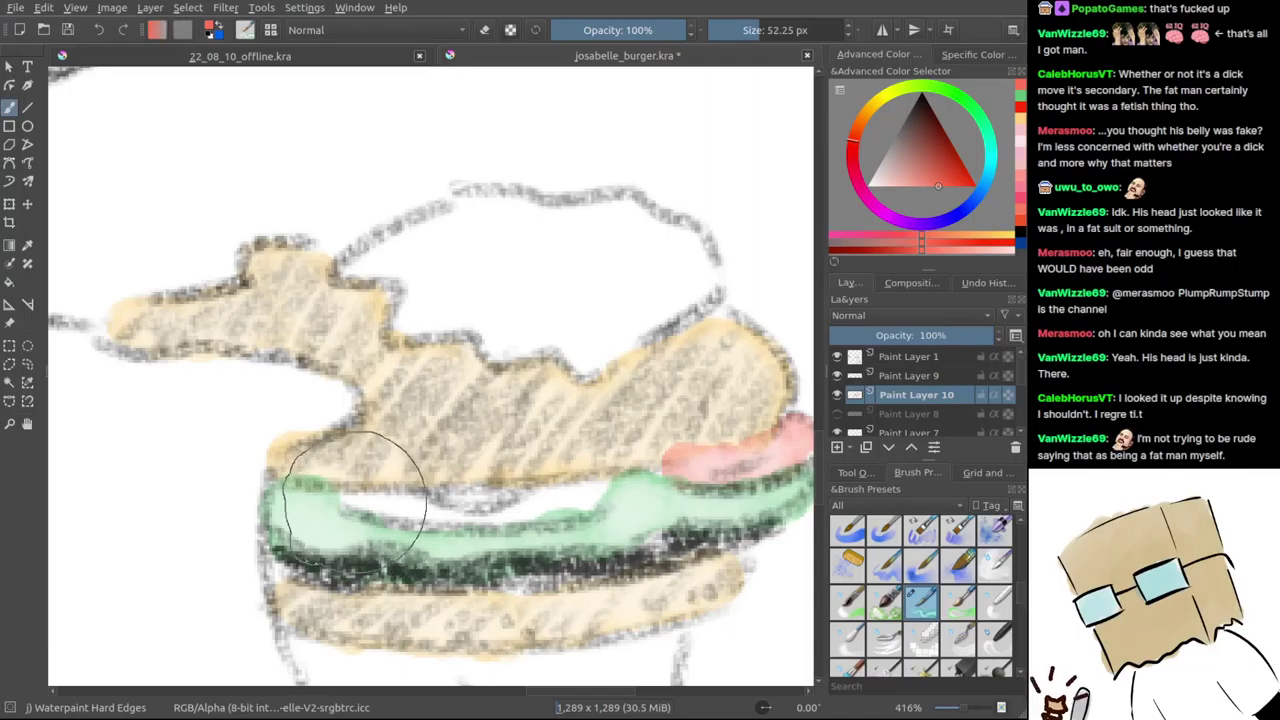
pyautogui.moveTo(357, 498)
pyautogui.mouseDown()
pyautogui.moveTo(530, 506)
pyautogui.moveTo(630, 492)
pyautogui.mouseUp()
pyautogui.scroll(-10, 630, 492)
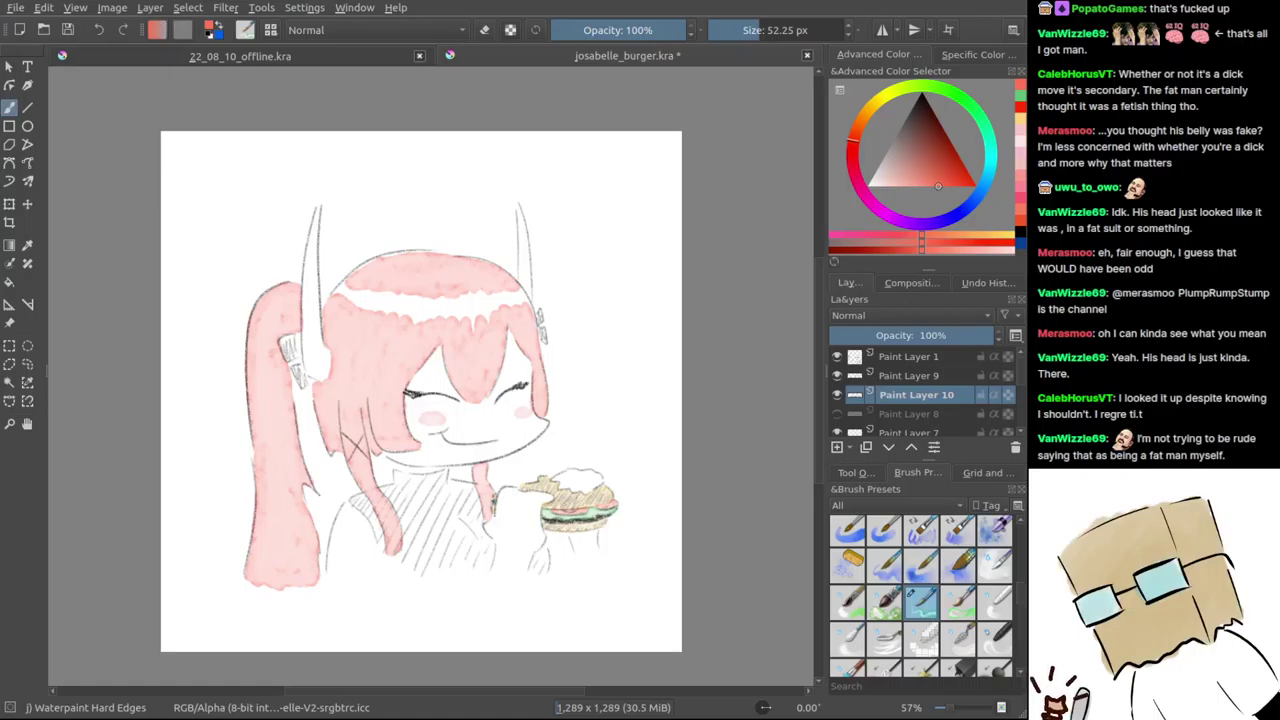
# - Add a new paint layer, move it below Paint Layer 10, and choose a light reddish grey
pyautogui.moveTo(303, 574); pyautogui.dragTo(350, 520)
pyautogui.click(890, 143)
pyautogui.click(836, 447)
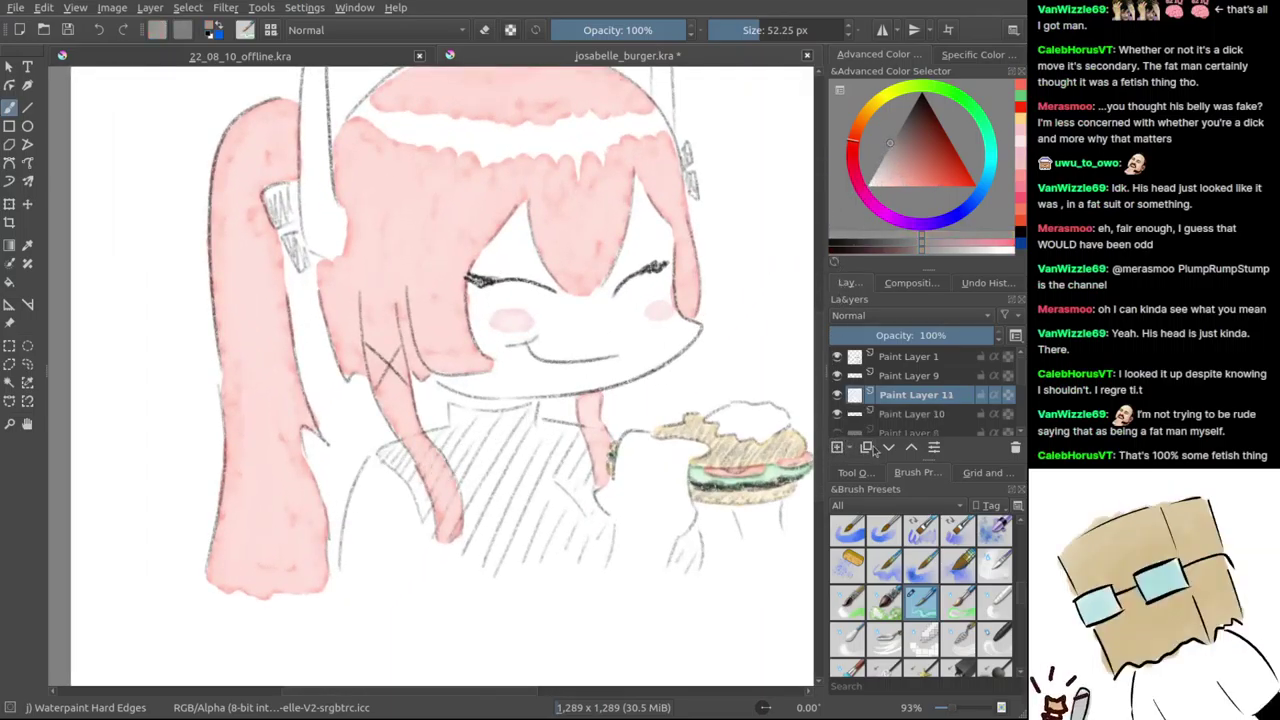
pyautogui.click(888, 447)
pyautogui.click(854, 142)
pyautogui.click(891, 158)
pyautogui.moveTo(390, 450)
pyautogui.mouseDown()
pyautogui.moveTo(423, 517)
pyautogui.moveTo(396, 377)
pyautogui.moveTo(362, 393)
pyautogui.moveTo(398, 482)
pyautogui.moveTo(396, 516)
pyautogui.mouseUp()
pyautogui.scroll(-2, 405, 512)
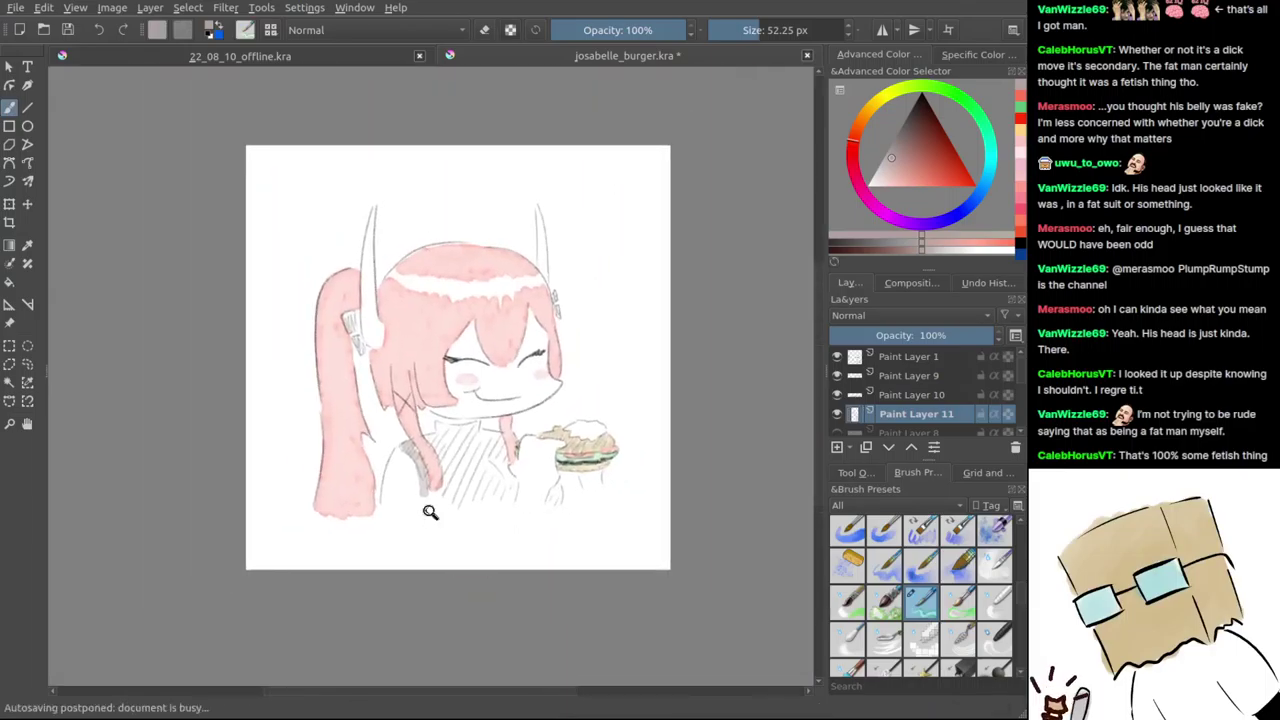
pyautogui.scroll(2, 434, 480)
pyautogui.hotkey('ctrl', 'z')
pyautogui.moveTo(374, 369)
pyautogui.mouseDown()
pyautogui.moveTo(416, 428)
pyautogui.moveTo(418, 461)
pyautogui.mouseUp()
pyautogui.hotkey('ctrl', 'z')
pyautogui.moveTo(380, 363)
pyautogui.mouseDown()
pyautogui.moveTo(401, 390)
pyautogui.moveTo(422, 483)
pyautogui.moveTo(528, 521)
pyautogui.moveTo(440, 514)
pyautogui.moveTo(592, 525)
pyautogui.moveTo(597, 500)
pyautogui.mouseUp()
pyautogui.hotkey('ctrl', 'z')
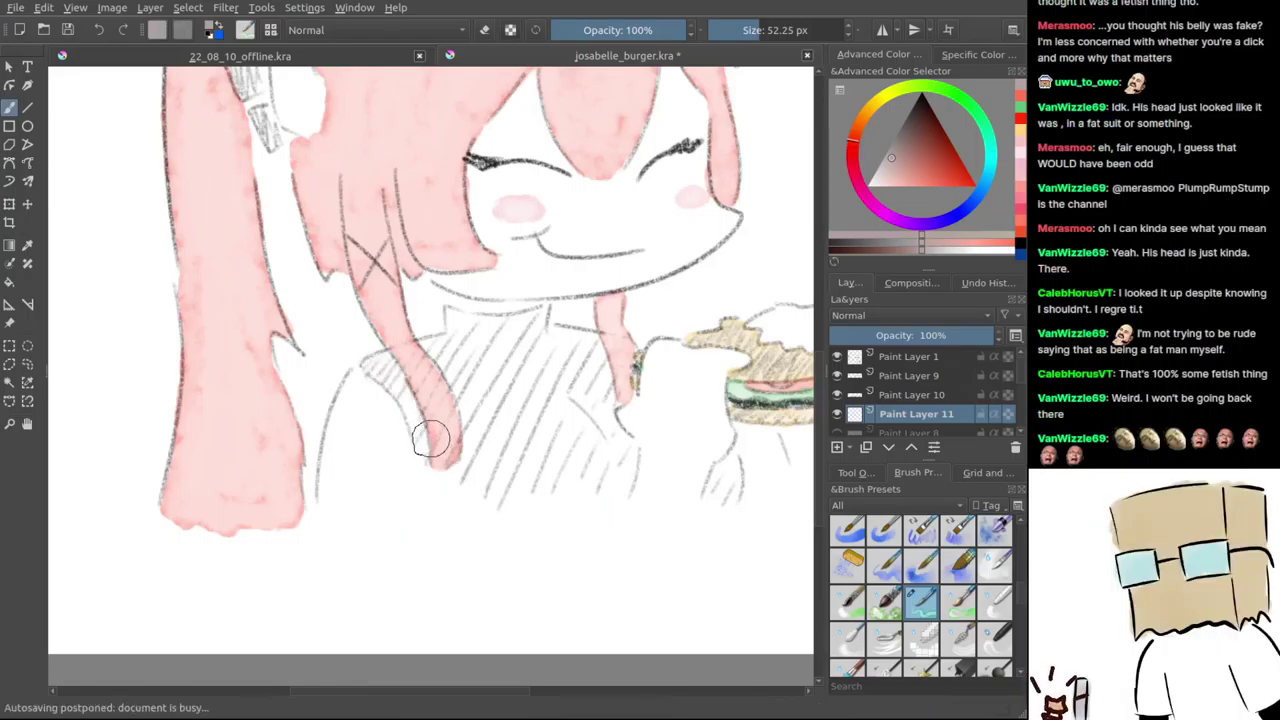
# - Paint the girl's hatched top reddish grey, outlining its edges first and filling the inside with the 52.25 px brush
pyautogui.moveTo(383, 362)
pyautogui.mouseDown()
pyautogui.moveTo(426, 490)
pyautogui.moveTo(477, 493)
pyautogui.moveTo(434, 504)
pyautogui.moveTo(551, 512)
pyautogui.moveTo(610, 499)
pyautogui.moveTo(624, 449)
pyautogui.moveTo(606, 380)
pyautogui.mouseUp()
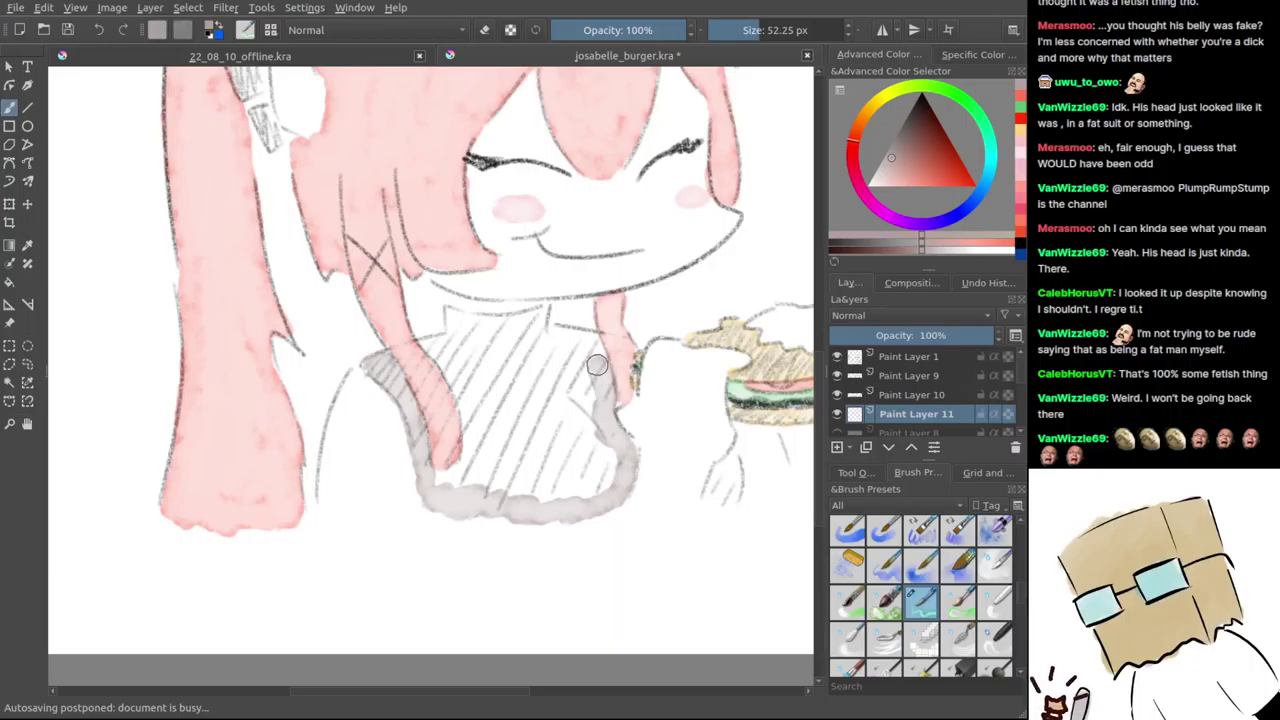
pyautogui.moveTo(595, 354)
pyautogui.mouseDown()
pyautogui.moveTo(545, 323)
pyautogui.moveTo(447, 314)
pyautogui.moveTo(459, 338)
pyautogui.mouseUp()
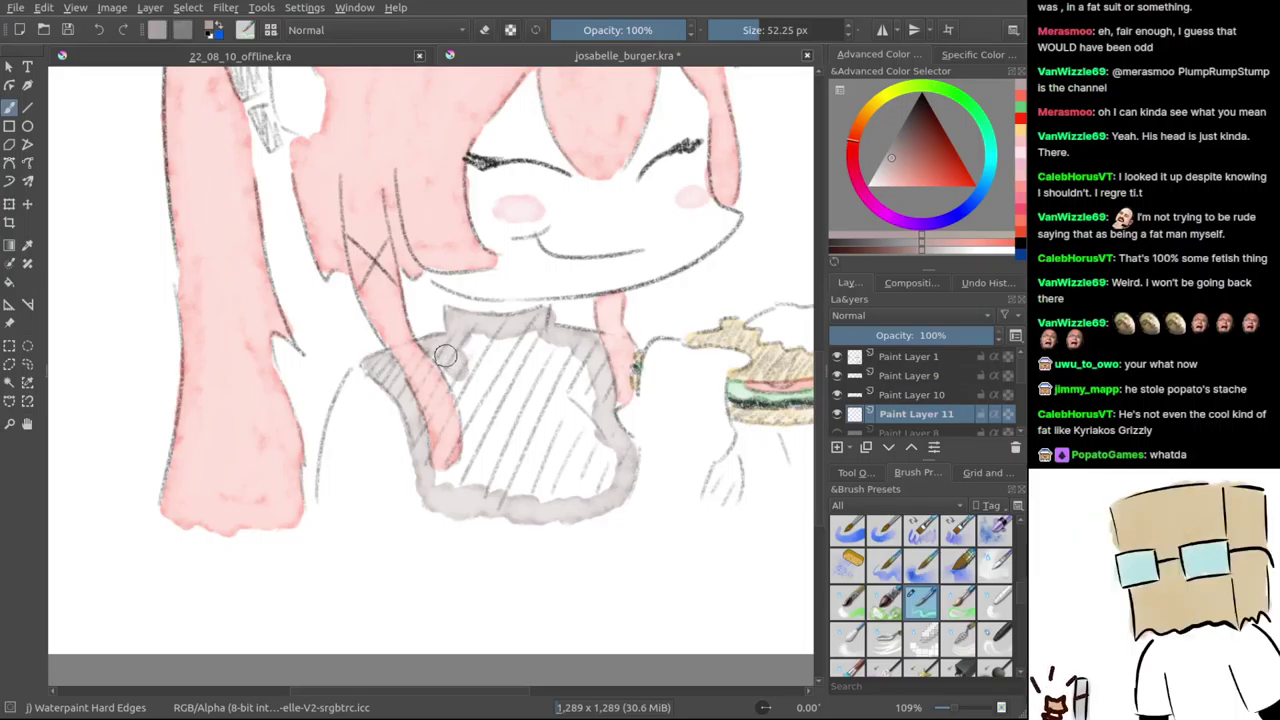
pyautogui.moveTo(464, 396)
pyautogui.mouseDown()
pyautogui.moveTo(475, 453)
pyautogui.moveTo(472, 439)
pyautogui.moveTo(458, 476)
pyautogui.moveTo(438, 479)
pyautogui.moveTo(464, 488)
pyautogui.moveTo(482, 471)
pyautogui.moveTo(498, 494)
pyautogui.moveTo(552, 487)
pyautogui.moveTo(595, 466)
pyautogui.moveTo(597, 434)
pyautogui.moveTo(540, 399)
pyautogui.moveTo(500, 410)
pyautogui.moveTo(501, 382)
pyautogui.moveTo(480, 390)
pyautogui.moveTo(495, 371)
pyautogui.moveTo(456, 353)
pyautogui.moveTo(477, 344)
pyautogui.moveTo(531, 383)
pyautogui.moveTo(547, 377)
pyautogui.moveTo(578, 440)
pyautogui.moveTo(581, 394)
pyautogui.moveTo(592, 408)
pyautogui.moveTo(549, 372)
pyautogui.mouseUp()
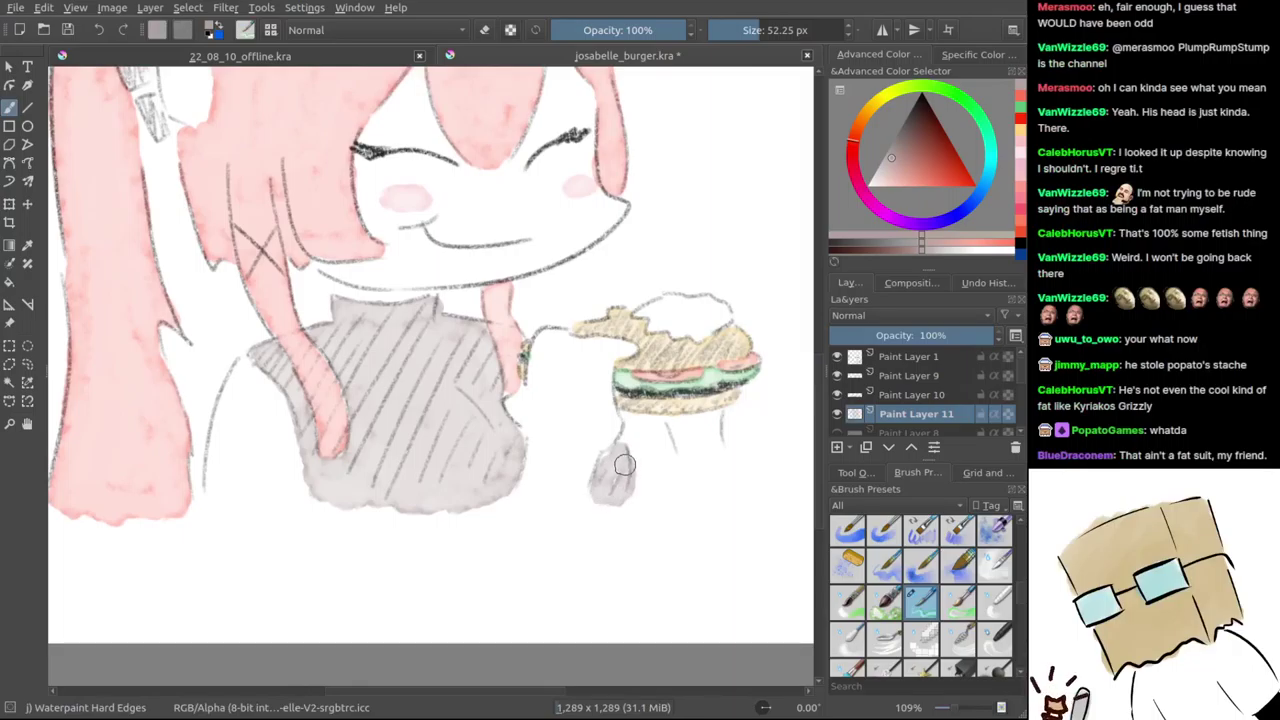
# - Paint the small piece of clothing below the burger hand in the same grey, undoing unwanted strokes
pyautogui.hotkey('ctrl', 'z')
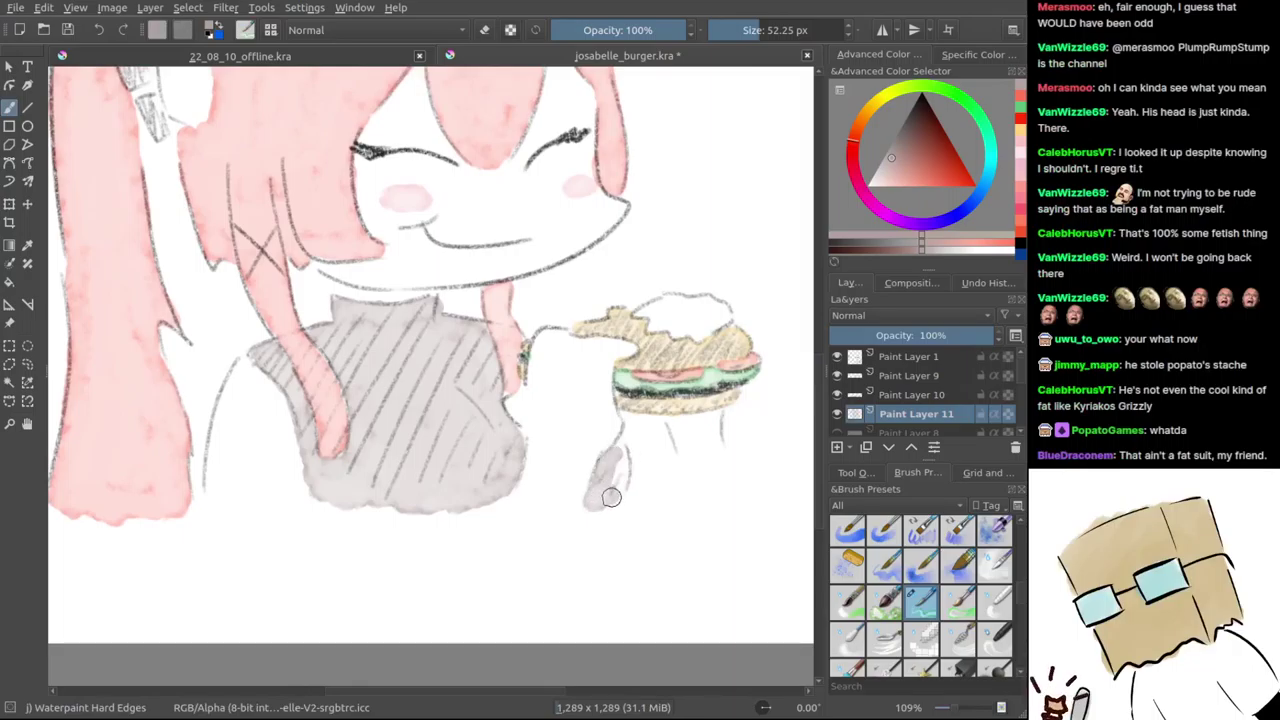
pyautogui.moveTo(611, 497)
pyautogui.mouseDown()
pyautogui.moveTo(620, 459)
pyautogui.moveTo(622, 552)
pyautogui.mouseUp()
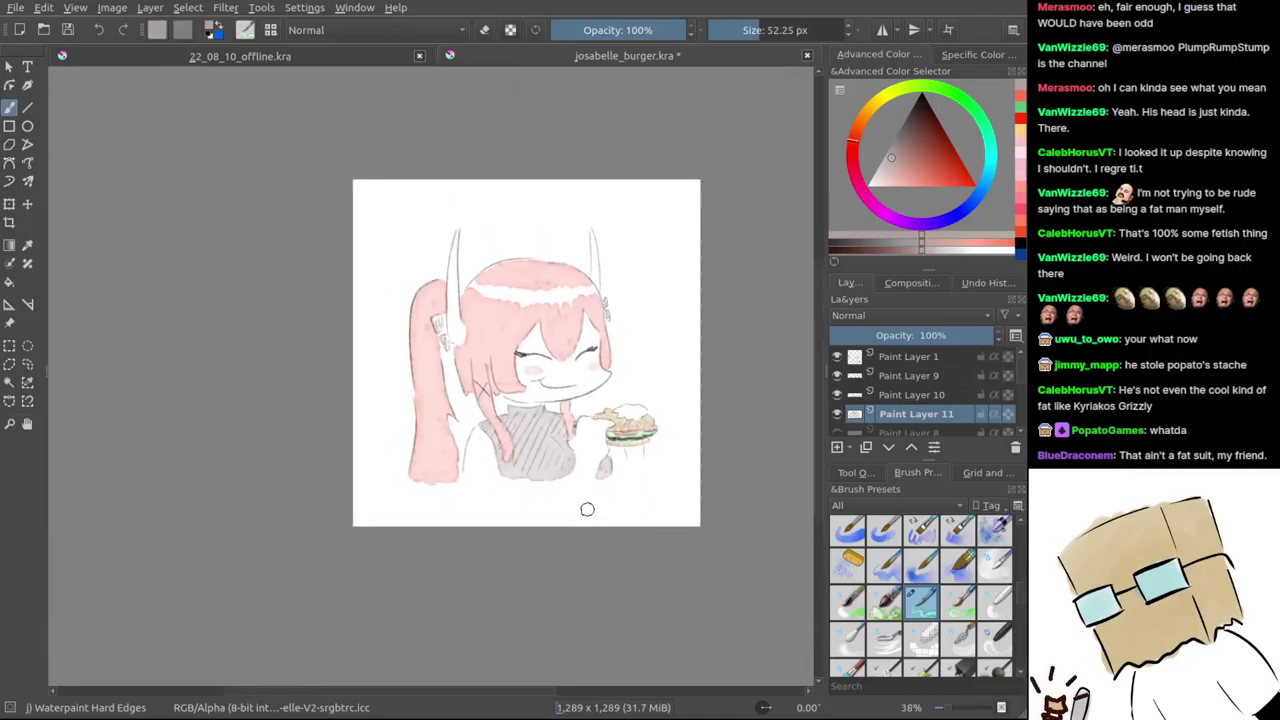
pyautogui.scroll(6, 599, 468)
pyautogui.hotkey('ctrl', 'z')
pyautogui.moveTo(626, 428)
pyautogui.mouseDown()
pyautogui.moveTo(612, 495)
pyautogui.moveTo(584, 505)
pyautogui.moveTo(606, 440)
pyautogui.moveTo(595, 470)
pyautogui.mouseUp()
pyautogui.scroll(-3, 614, 456)
pyautogui.moveTo(531, 523); pyautogui.dragTo(615, 549)
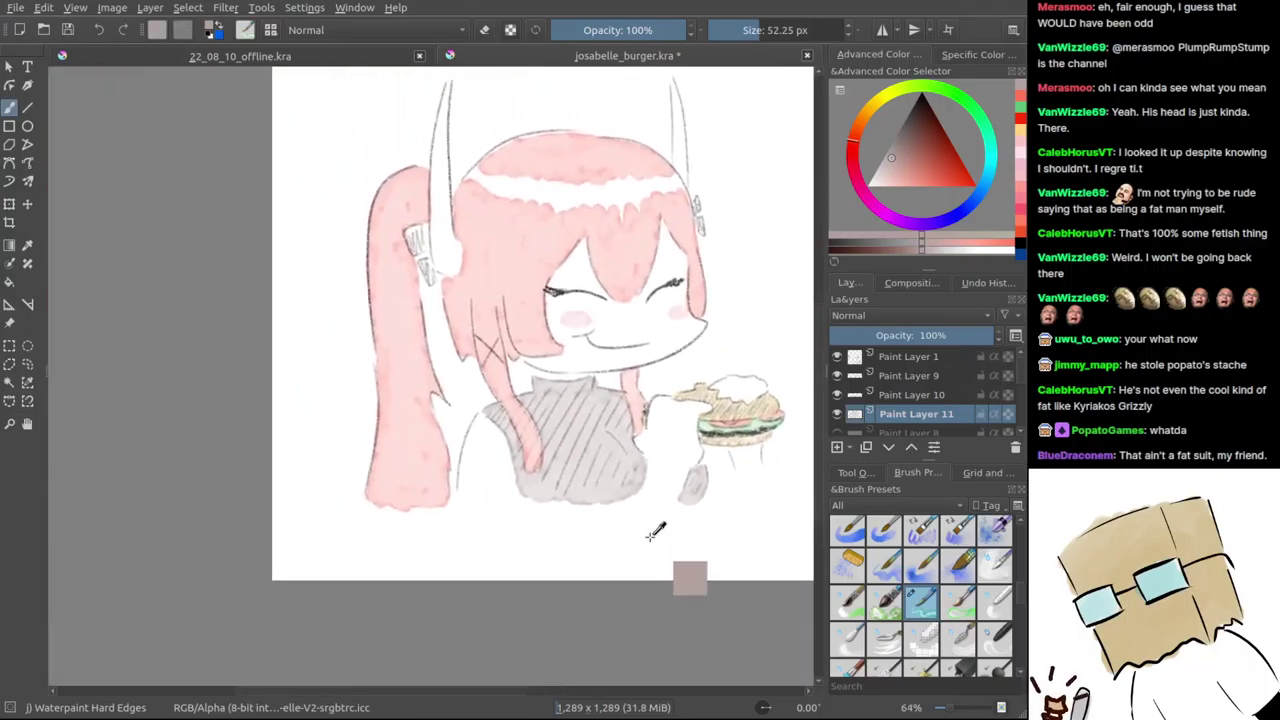
pyautogui.moveTo(692, 514); pyautogui.dragTo(614, 517)
pyautogui.moveTo(675, 459); pyautogui.dragTo(577, 483)
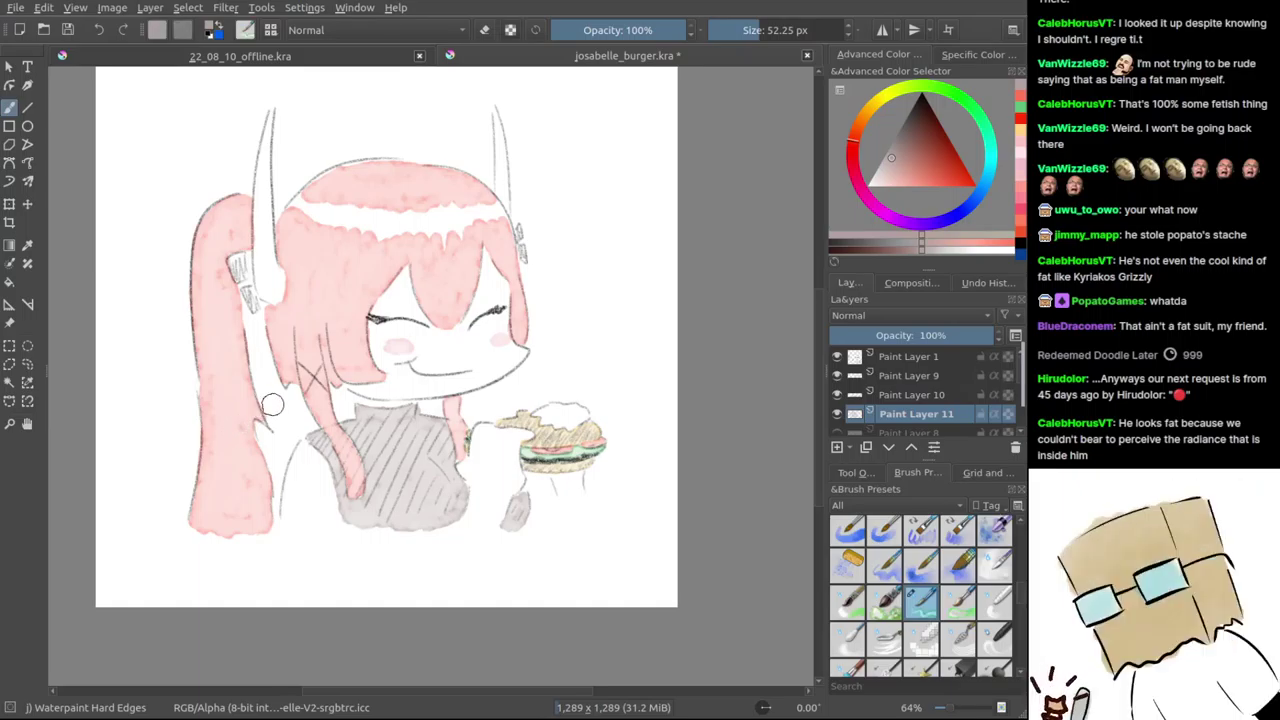
# - Add a new paint layer beneath the grey top's layer and choose a pale peach skin tone
pyautogui.scroll(3, 268, 405)
pyautogui.click(837, 448)
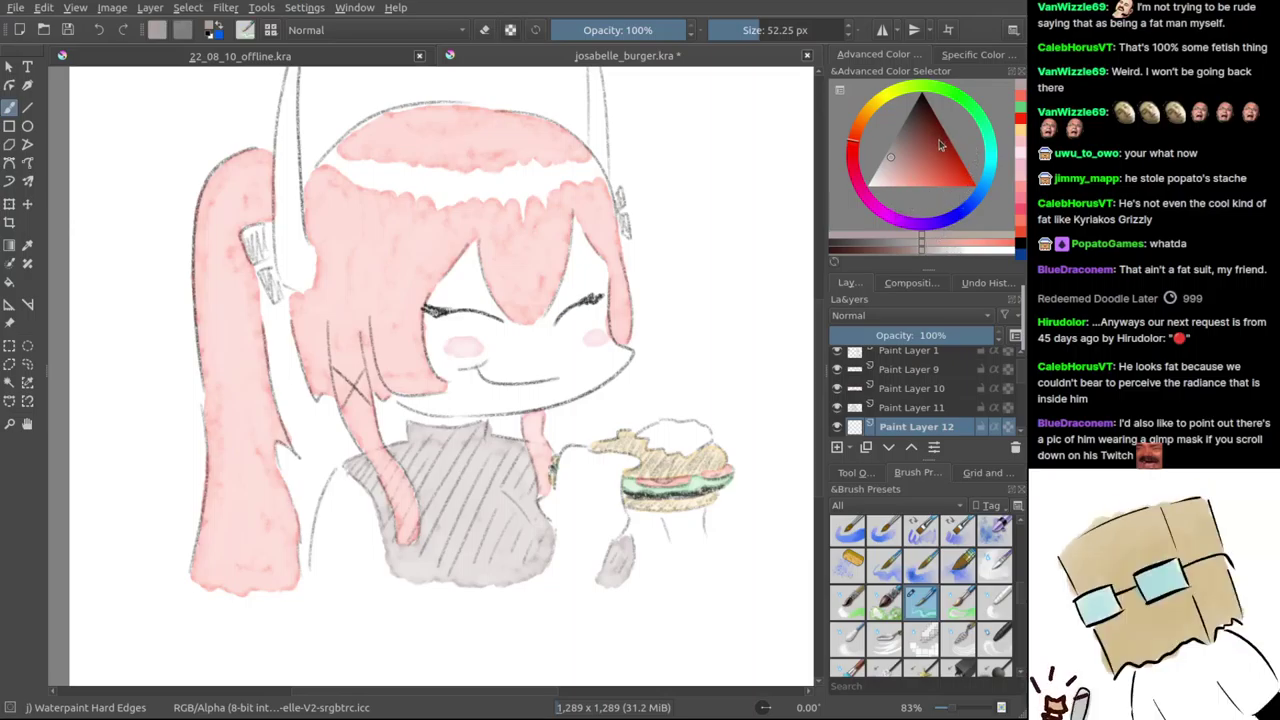
pyautogui.click(866, 113)
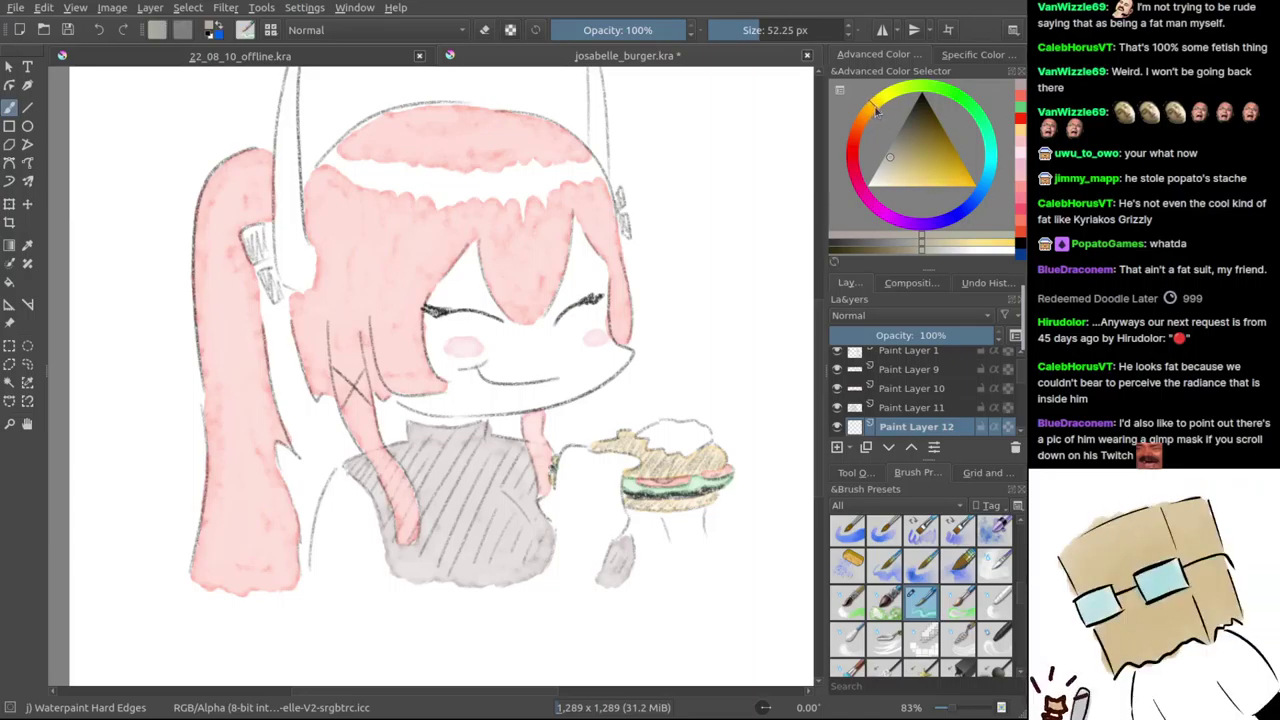
pyautogui.moveTo(926, 189); pyautogui.dragTo(885, 193)
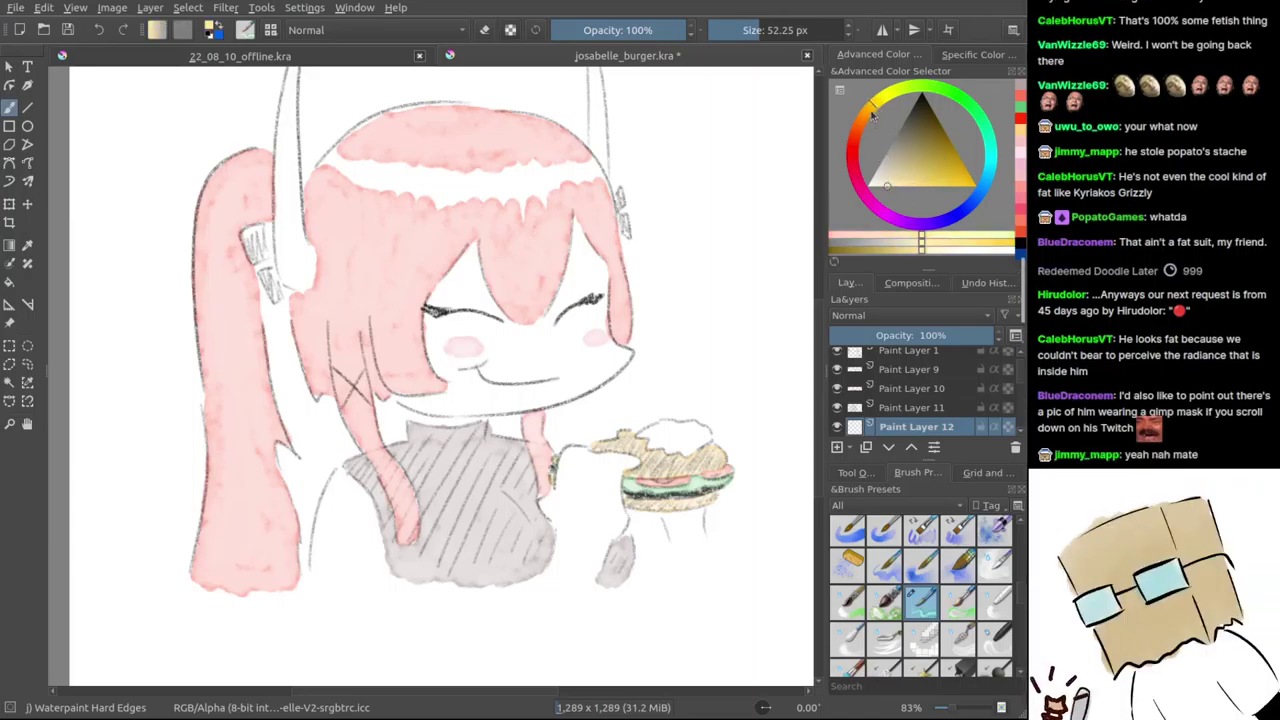
pyautogui.moveTo(872, 116); pyautogui.dragTo(860, 120)
# - Try the pale peach skin tone on the strip of neck above the collar
pyautogui.scroll(2, 420, 412)
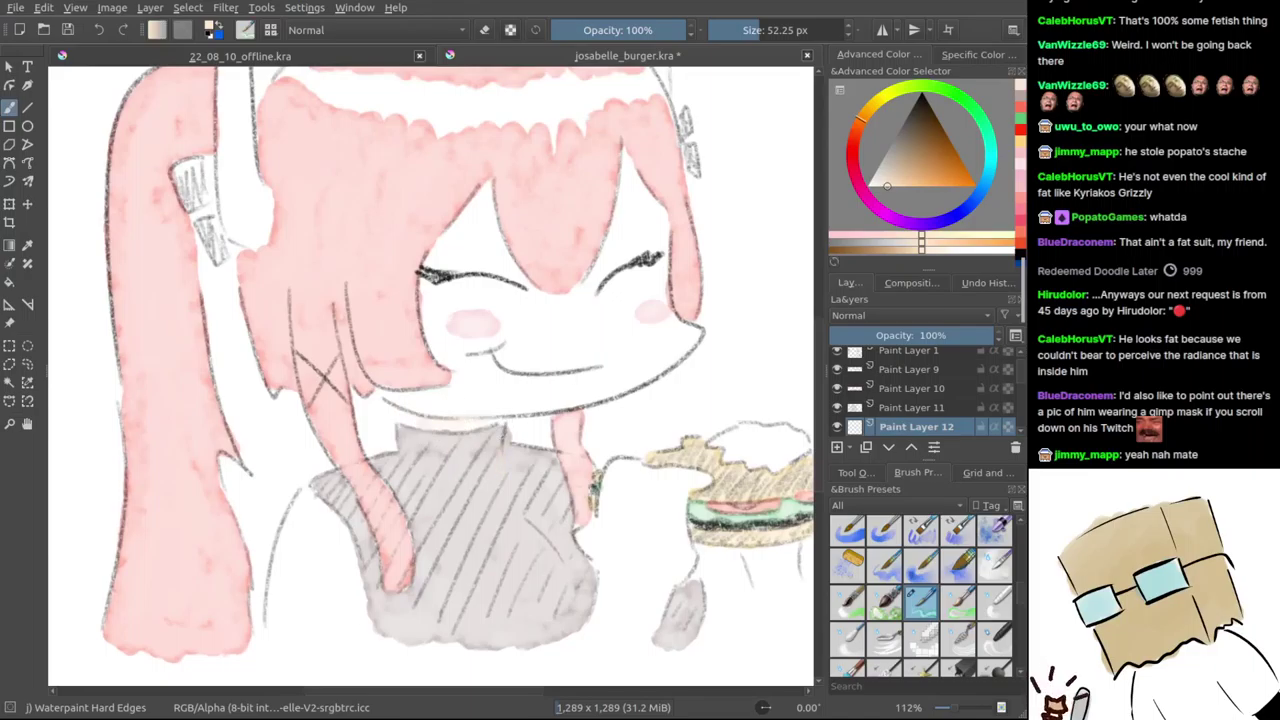
pyautogui.moveTo(463, 428)
pyautogui.mouseDown()
pyautogui.moveTo(520, 388)
pyautogui.moveTo(551, 320)
pyautogui.mouseUp()
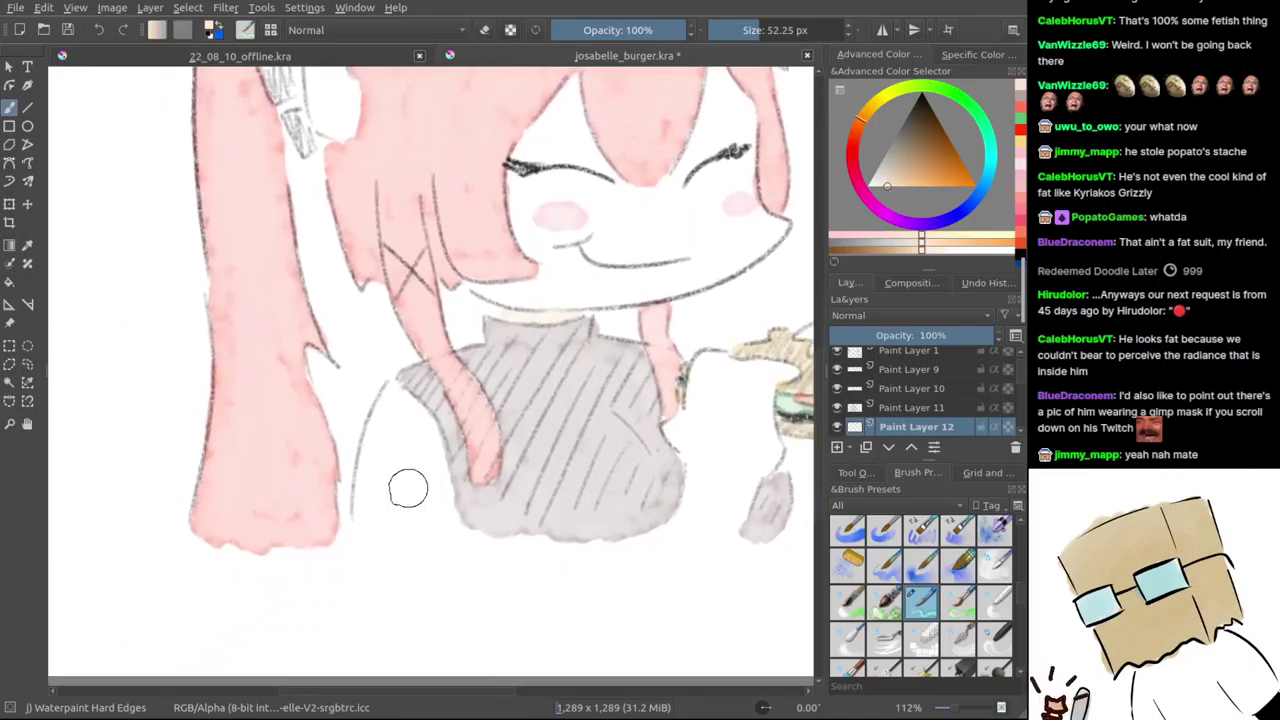
pyautogui.moveTo(442, 462); pyautogui.dragTo(444, 479)
pyautogui.moveTo(649, 393); pyautogui.dragTo(561, 462)
pyautogui.moveTo(408, 367)
pyautogui.mouseDown()
pyautogui.moveTo(535, 368)
pyautogui.moveTo(585, 520)
pyautogui.mouseUp()
pyautogui.scroll(2, 630, 417)
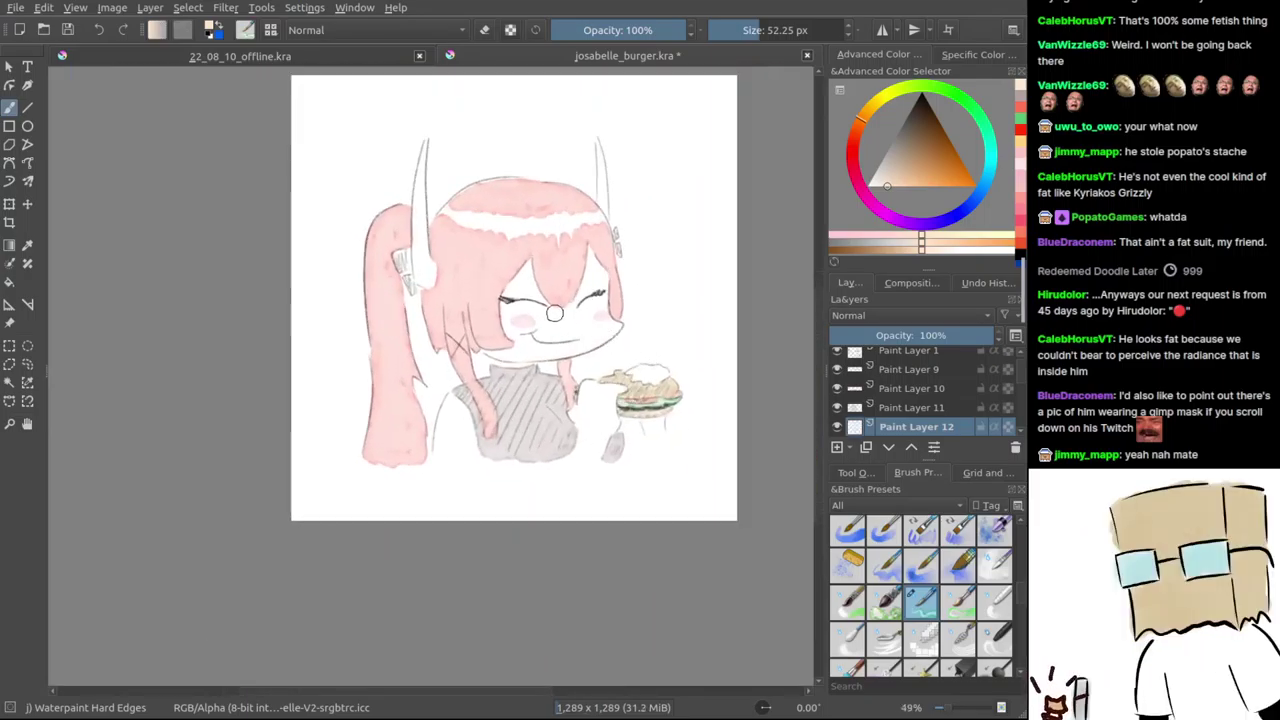
pyautogui.scroll(-3, 620, 297)
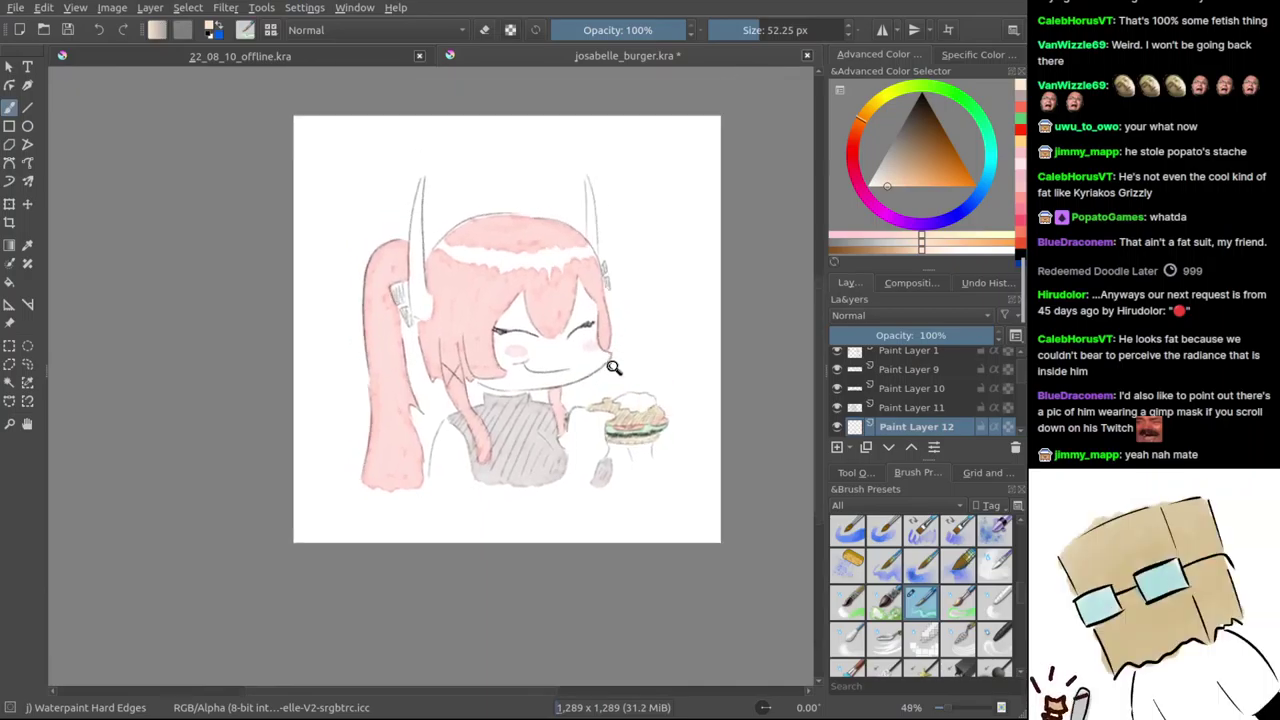
pyautogui.scroll(3, 603, 395)
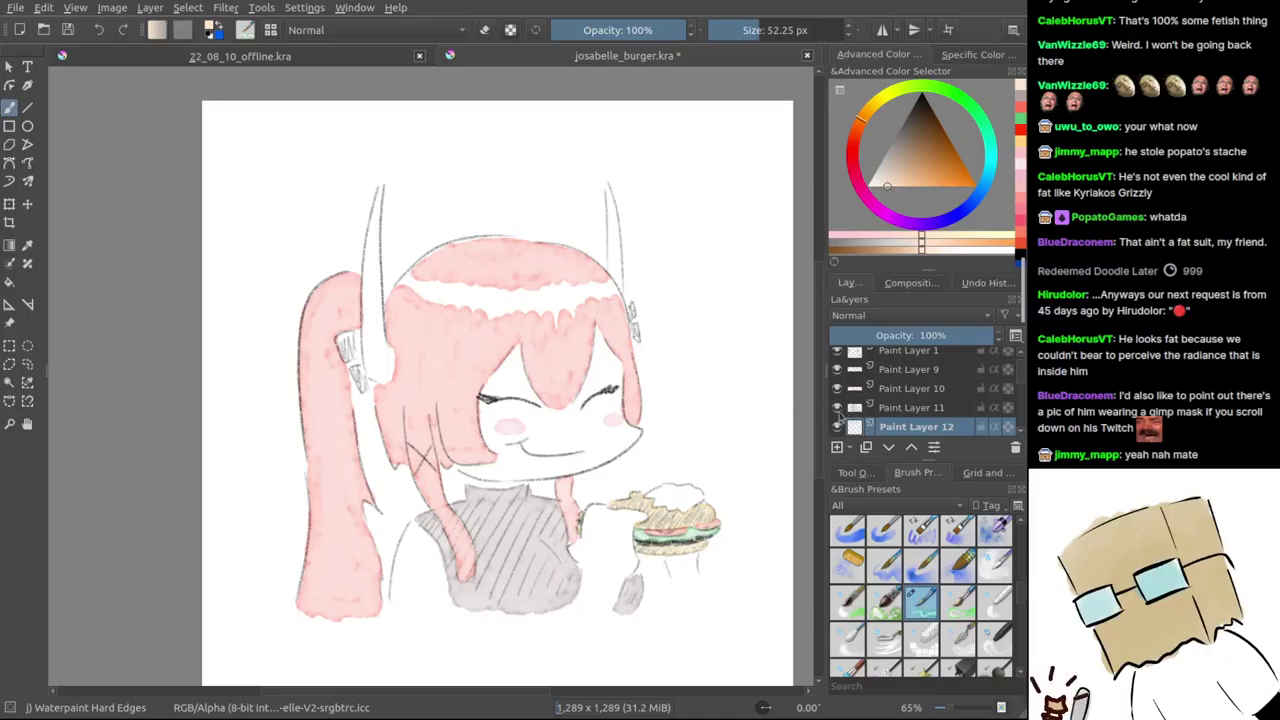
pyautogui.scroll(1, 414, 280)
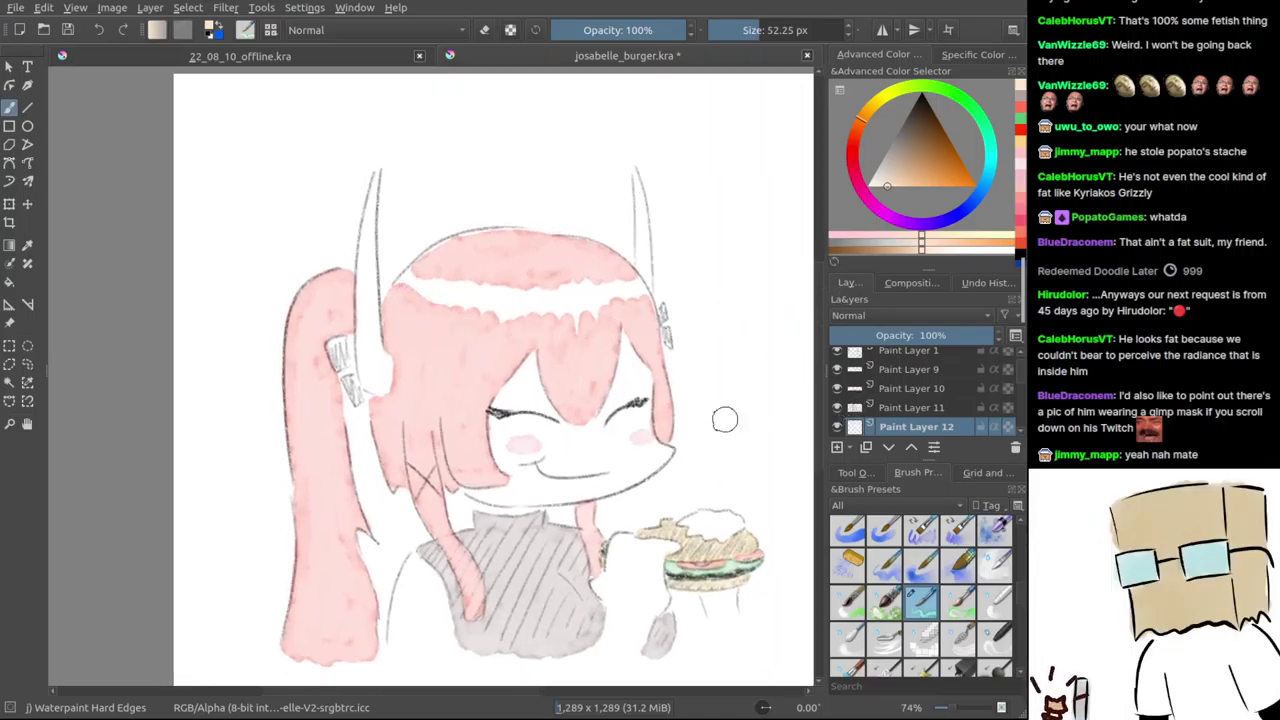
# - Pick the reddish grey from the colour history again and paint the hair ties on both sides of the head
pyautogui.click(1019, 96)
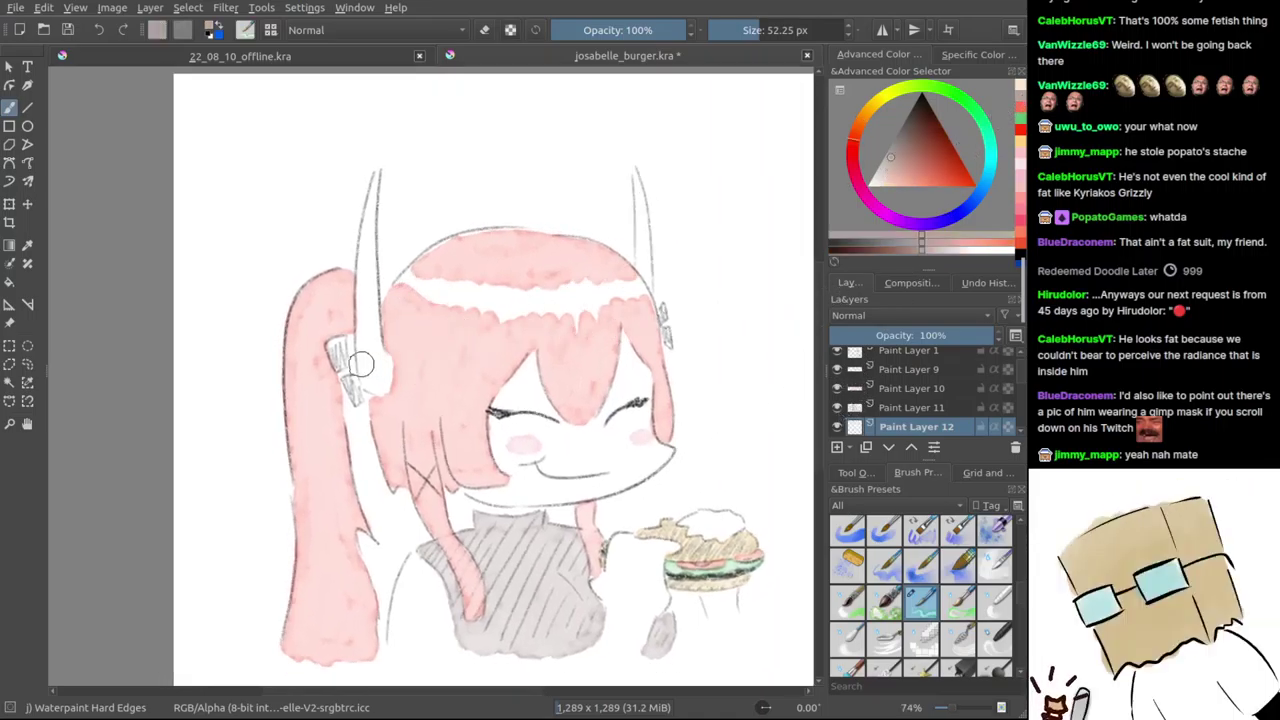
pyautogui.moveTo(337, 332); pyautogui.dragTo(374, 217)
pyautogui.moveTo(350, 400)
pyautogui.mouseDown()
pyautogui.moveTo(332, 372)
pyautogui.moveTo(342, 390)
pyautogui.moveTo(355, 364)
pyautogui.moveTo(342, 378)
pyautogui.moveTo(350, 410)
pyautogui.moveTo(365, 440)
pyautogui.moveTo(370, 430)
pyautogui.moveTo(360, 420)
pyautogui.moveTo(420, 580)
pyautogui.mouseUp()
pyautogui.moveTo(527, 423); pyautogui.dragTo(583, 382)
pyautogui.scroll(2, 583, 382)
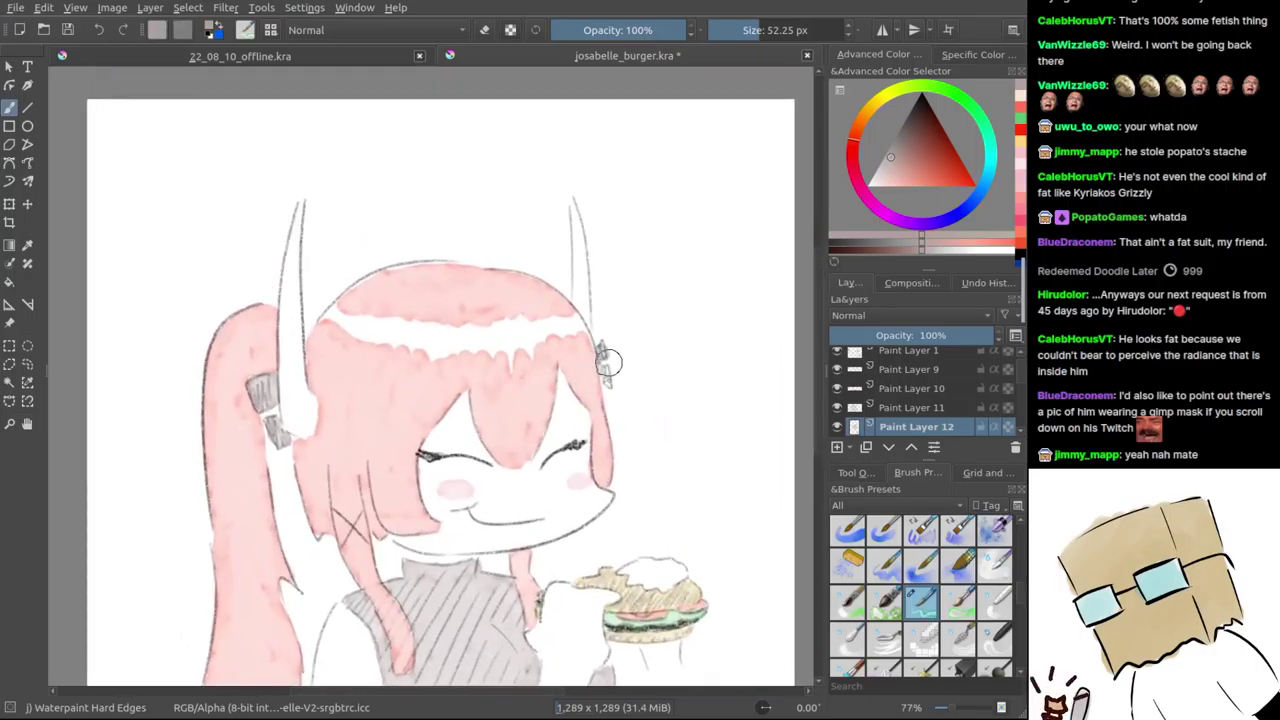
pyautogui.scroll(2, 606, 366)
pyautogui.scroll(-4, 598, 395)
pyautogui.scroll(1, 588, 424)
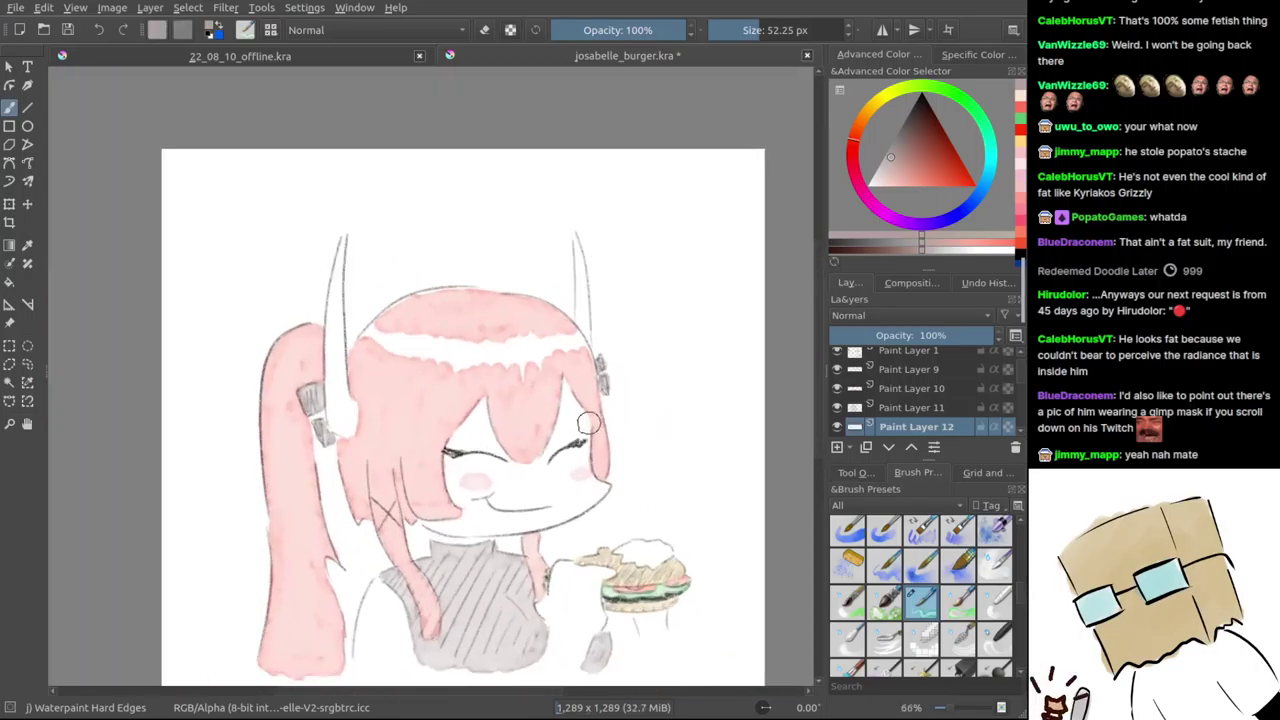
pyautogui.moveTo(569, 411)
pyautogui.mouseDown()
pyautogui.moveTo(584, 340)
pyautogui.moveTo(567, 384)
pyautogui.mouseUp()
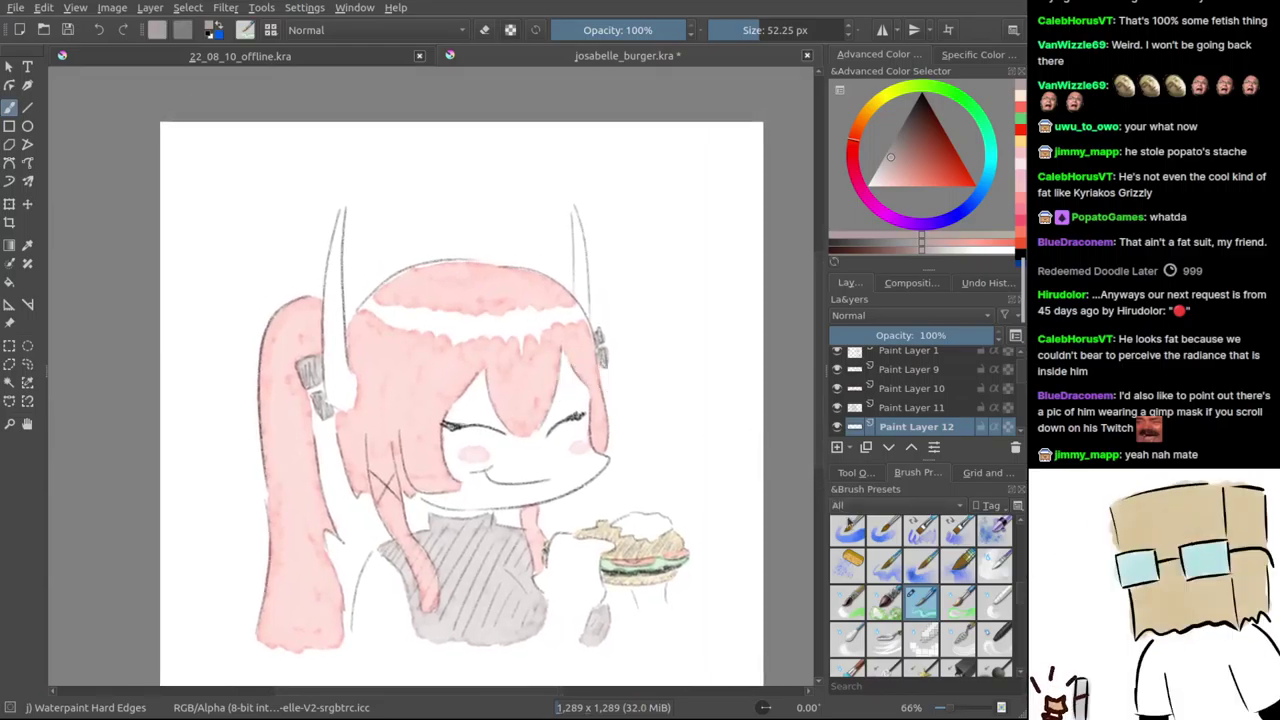
# - Add a new paint layer beneath the hair tie layer, choose a lighter grey, and try first strokes on the near horn
pyautogui.click(838, 448)
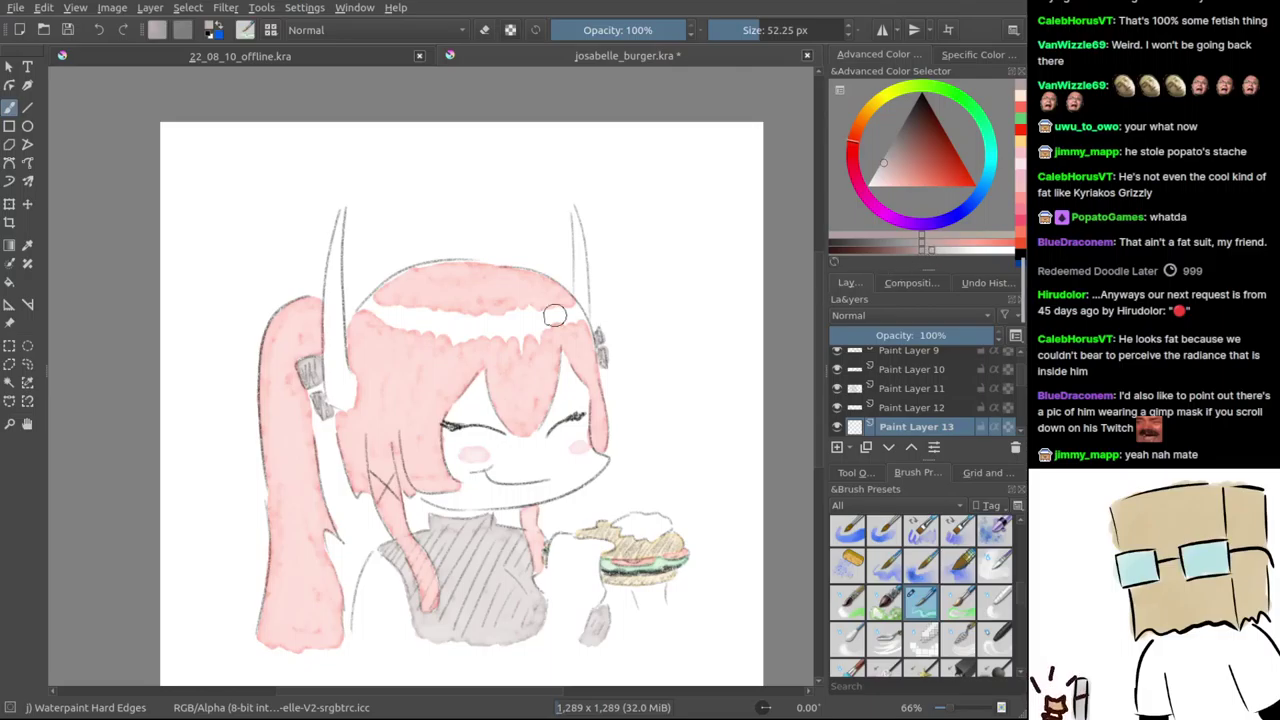
pyautogui.moveTo(308, 292)
pyautogui.mouseDown()
pyautogui.moveTo(323, 214)
pyautogui.moveTo(345, 290)
pyautogui.mouseUp()
pyautogui.hotkey('ctrl', 'z')
pyautogui.moveTo(361, 173); pyautogui.dragTo(348, 305)
pyautogui.hotkey('ctrl', 'z')
pyautogui.hotkey('ctrl', 'z')
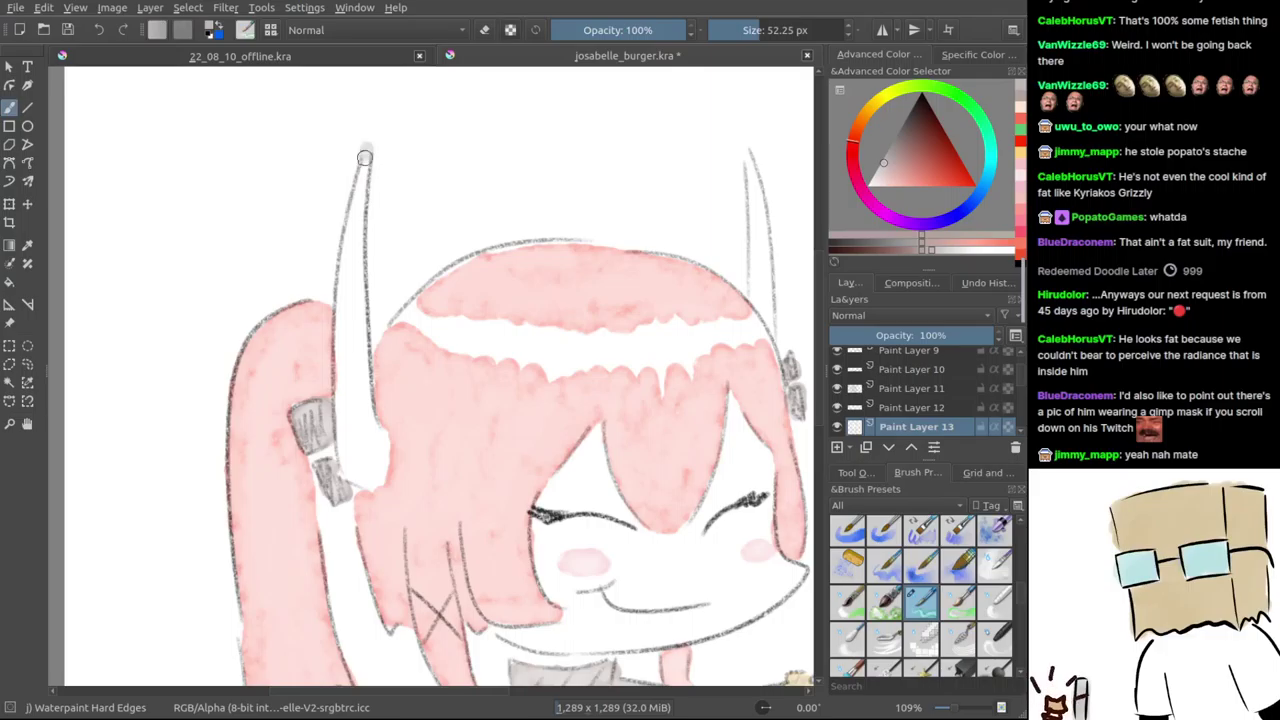
# - Fill the near horn with light grey from tip to base, and clear the layer
pyautogui.moveTo(363, 160); pyautogui.dragTo(345, 300)
pyautogui.hotkey('ctrl', 'z')
pyautogui.moveTo(366, 162); pyautogui.dragTo(343, 338)
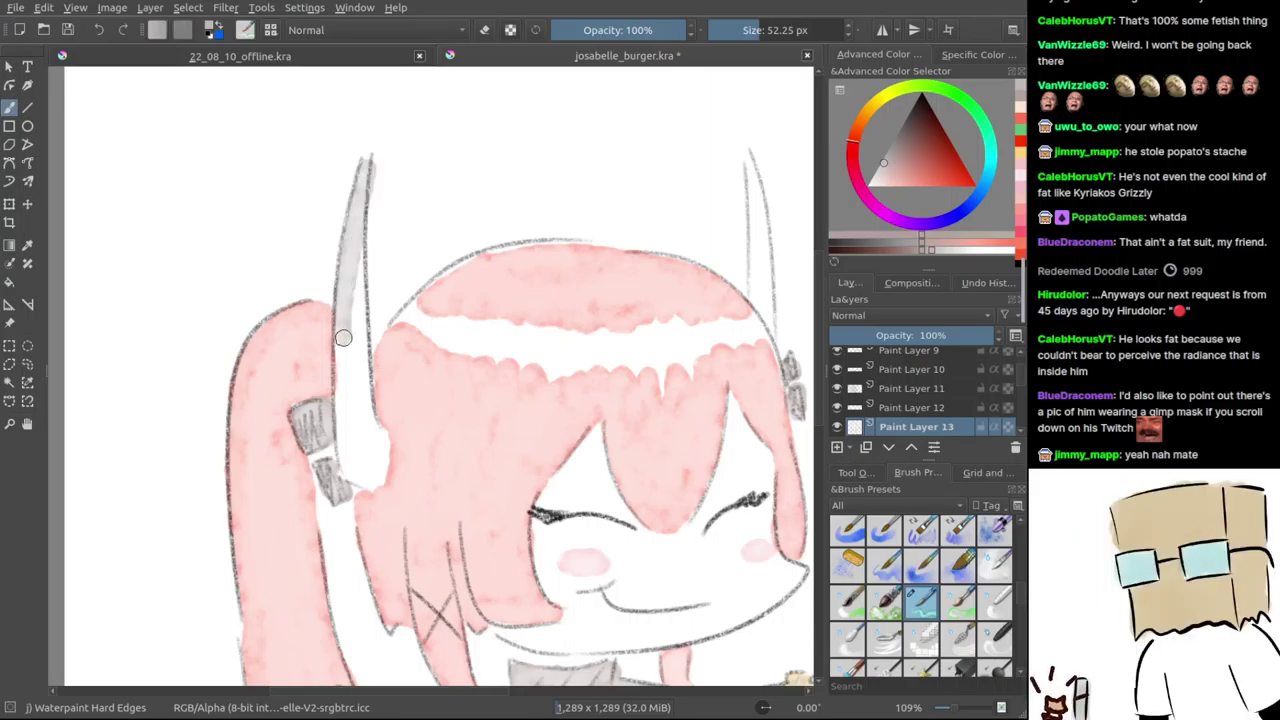
pyautogui.moveTo(358, 212); pyautogui.dragTo(352, 358)
pyautogui.moveTo(353, 297); pyautogui.dragTo(346, 437)
pyautogui.moveTo(351, 357); pyautogui.dragTo(362, 424)
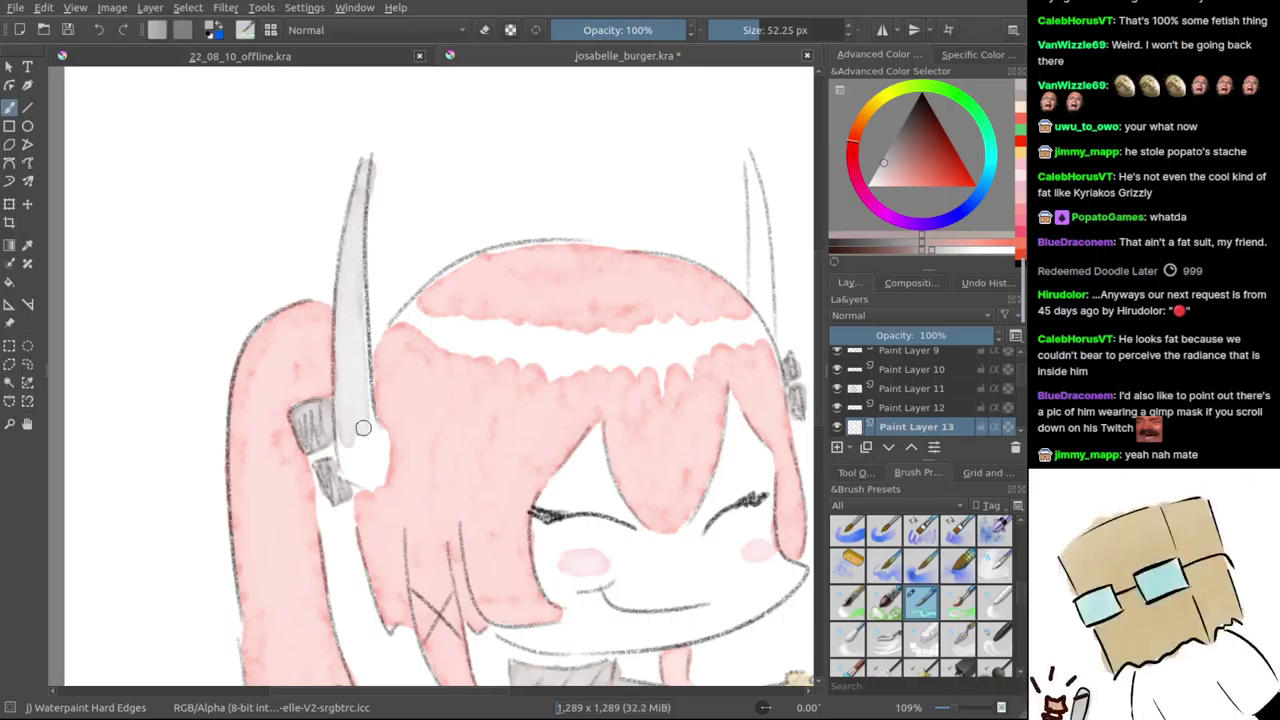
pyautogui.moveTo(346, 375); pyautogui.dragTo(352, 460)
pyautogui.press('Delete')
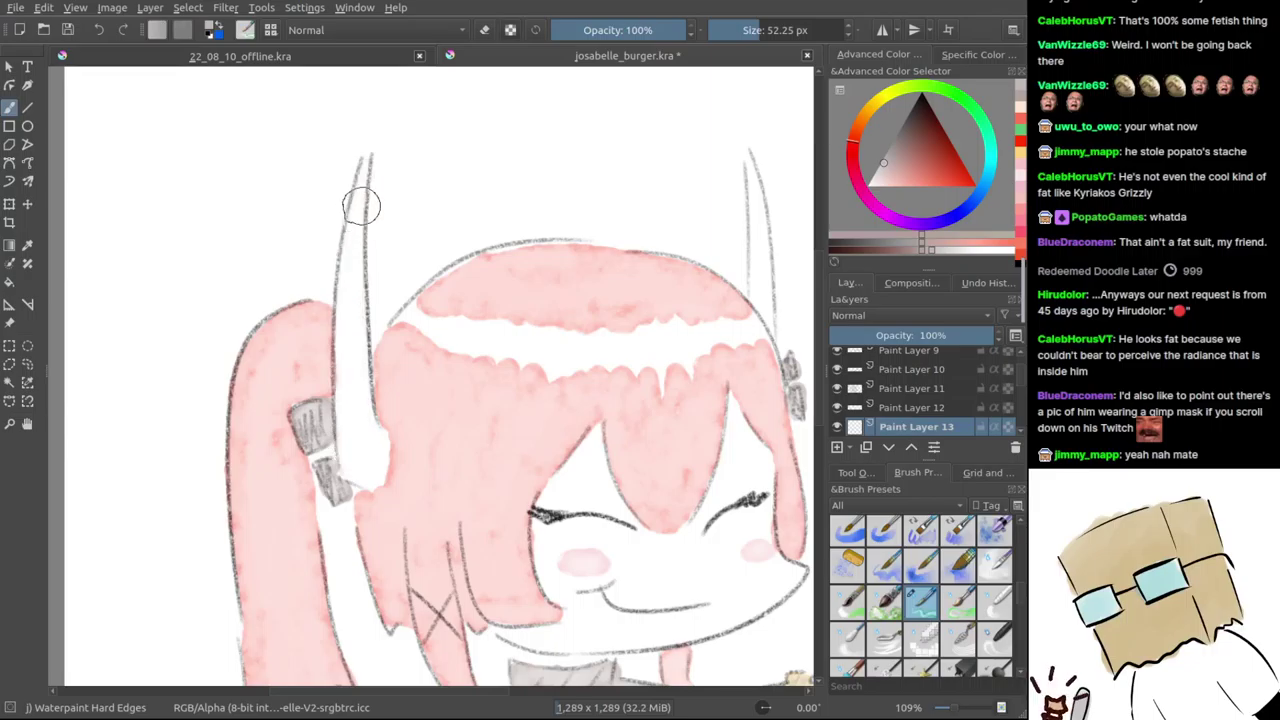
pyautogui.moveTo(366, 176); pyautogui.dragTo(352, 326)
pyautogui.hotkey('ctrl', 'z')
pyautogui.hotkey('ctrl', 'z')
pyautogui.moveTo(360, 210)
pyautogui.mouseDown()
pyautogui.moveTo(350, 392)
pyautogui.moveTo(351, 321)
pyautogui.moveTo(353, 435)
pyautogui.moveTo(354, 414)
pyautogui.moveTo(376, 460)
pyautogui.mouseUp()
pyautogui.hotkey('ctrl', 'z')
pyautogui.moveTo(363, 200)
pyautogui.mouseDown()
pyautogui.moveTo(358, 262)
pyautogui.moveTo(389, 223)
pyautogui.mouseUp()
pyautogui.hotkey('ctrl', 'z')
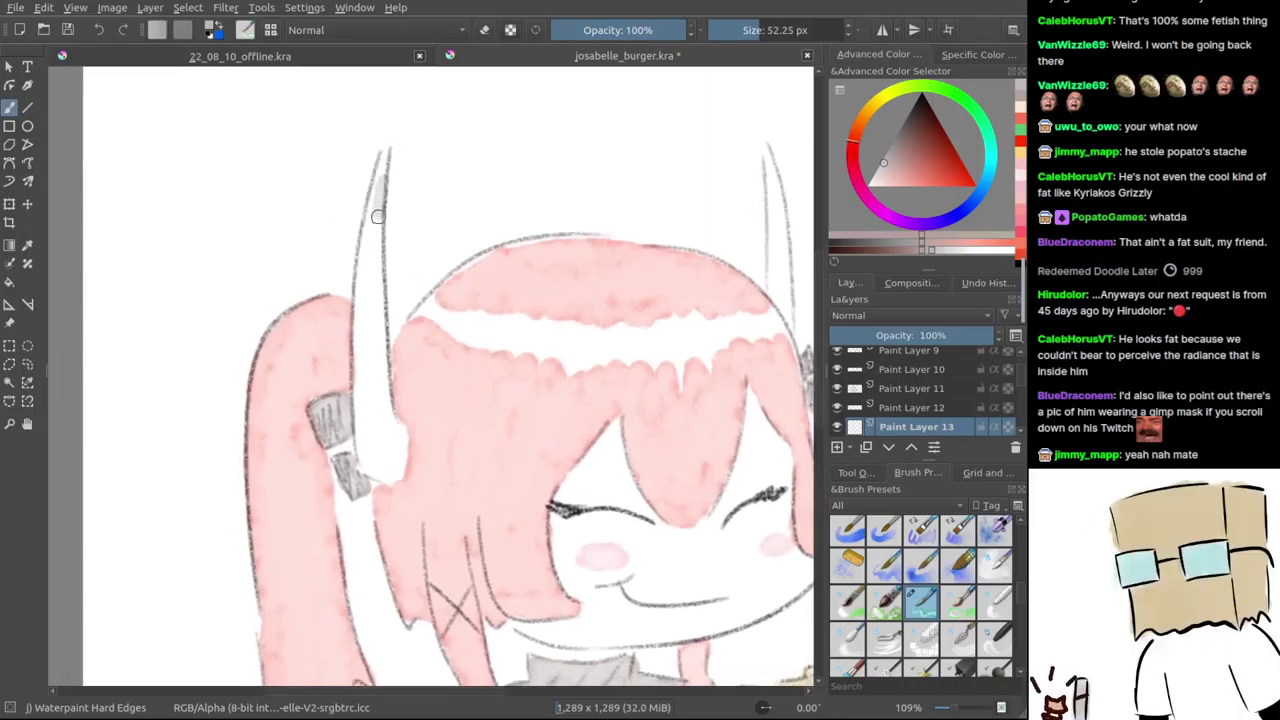
# - Paint the near horn light grey again in overlapping strokes down to its base
pyautogui.moveTo(378, 216)
pyautogui.mouseDown()
pyautogui.moveTo(365, 389)
pyautogui.moveTo(371, 464)
pyautogui.moveTo(391, 471)
pyautogui.moveTo(367, 345)
pyautogui.mouseUp()
pyautogui.moveTo(375, 280)
pyautogui.mouseDown()
pyautogui.moveTo(384, 418)
pyautogui.moveTo(383, 449)
pyautogui.mouseUp()
pyautogui.scroll(-3, 376, 411)
pyautogui.keyDown('ctrl'); pyautogui.click(391, 434); pyautogui.keyUp('ctrl')
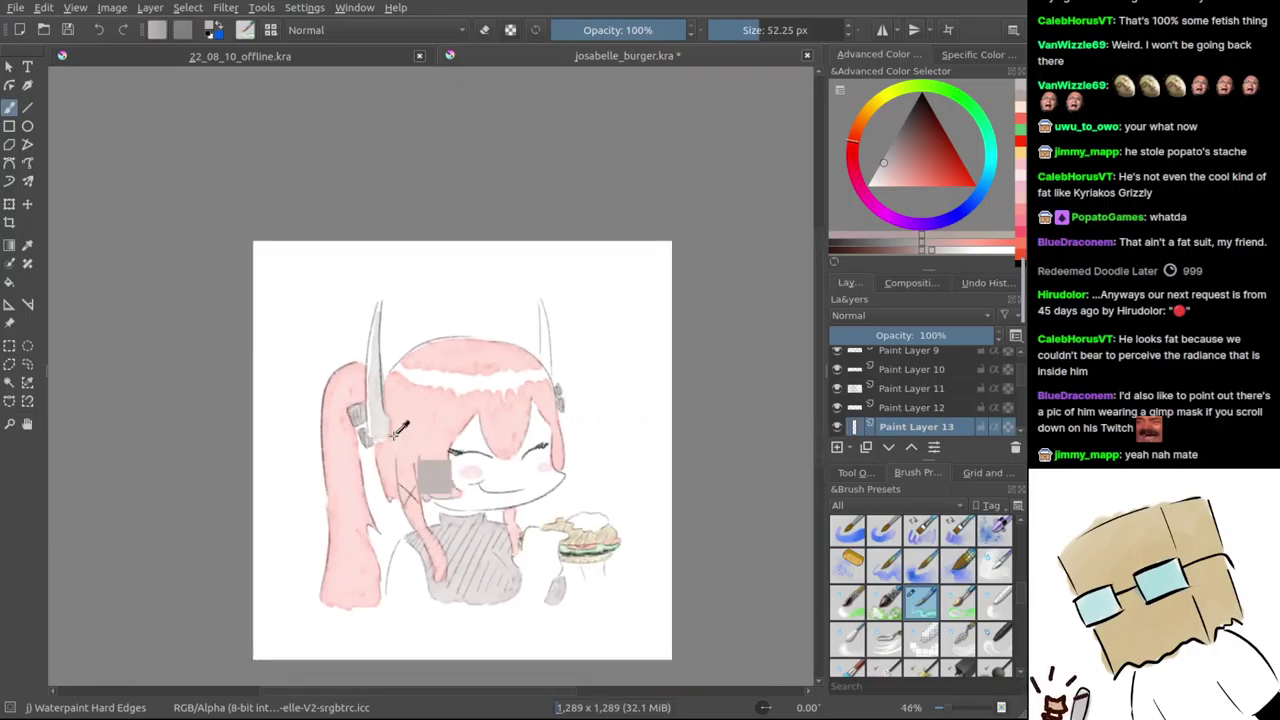
pyautogui.scroll(2, 400, 428)
# - Nudge the horn's grey fill slightly with the Move tool, and clear the layer
pyautogui.press('t')
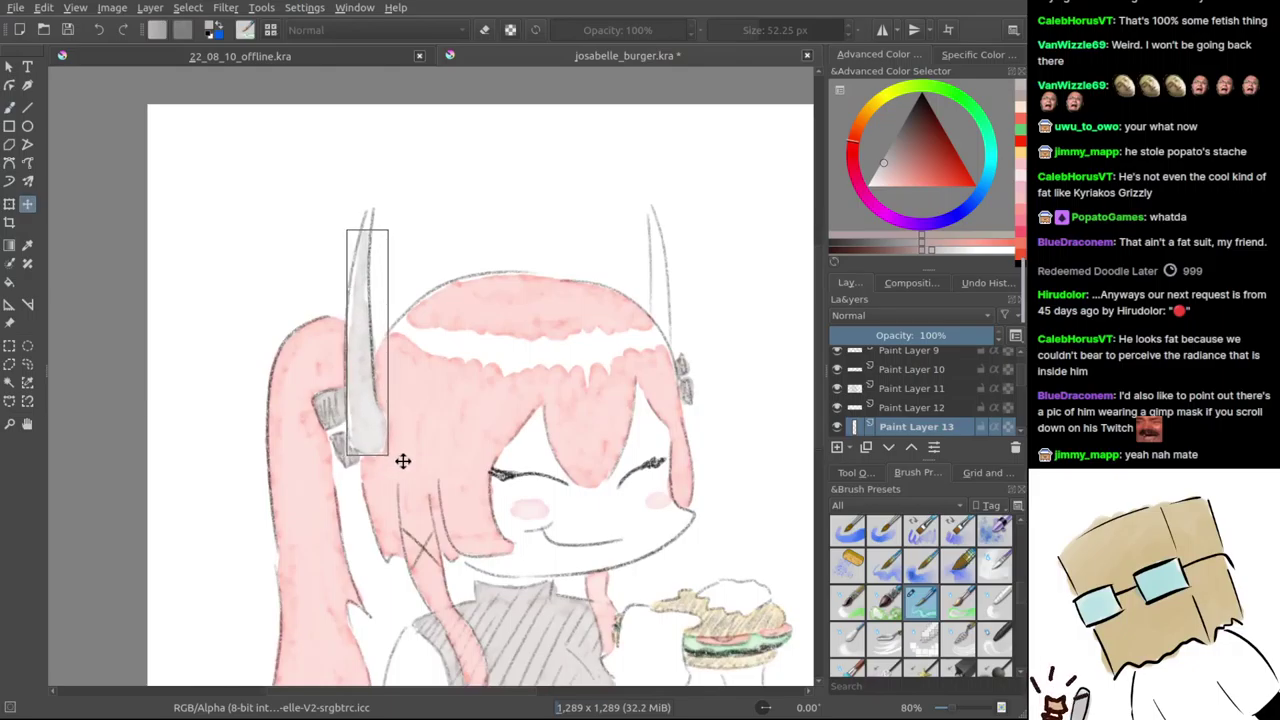
pyautogui.moveTo(402, 460); pyautogui.dragTo(399, 453)
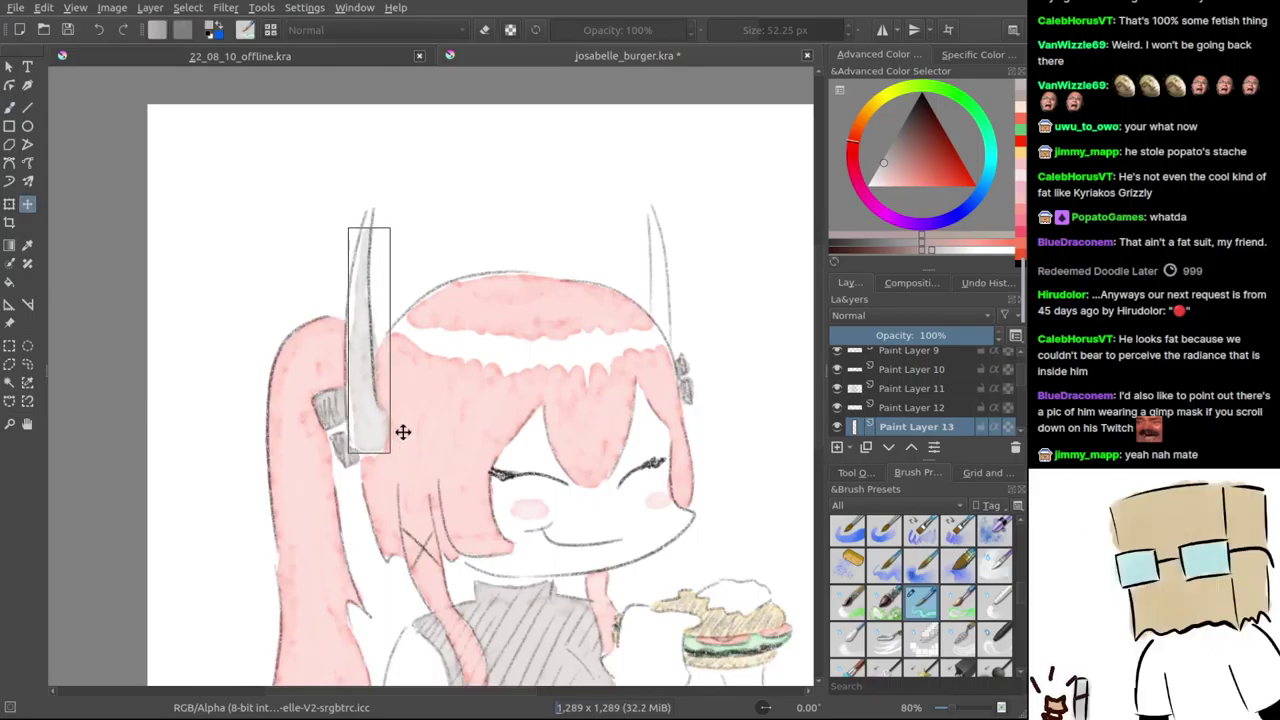
pyautogui.press('Delete')
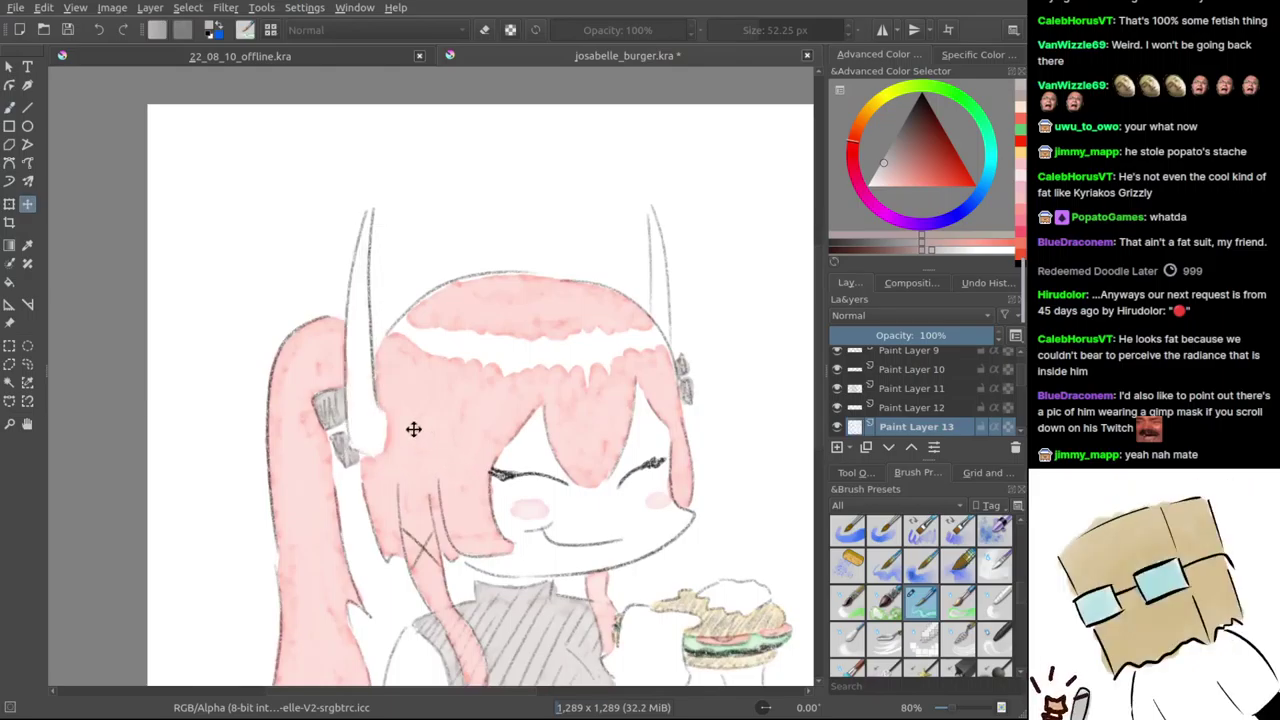
# - Return to the brush and repaint the whole near horn light grey from tip to base at 52.25 px
pyautogui.press('b')
pyautogui.moveTo(366, 298); pyautogui.dragTo(433, 282)
pyautogui.scroll(2, 410, 303)
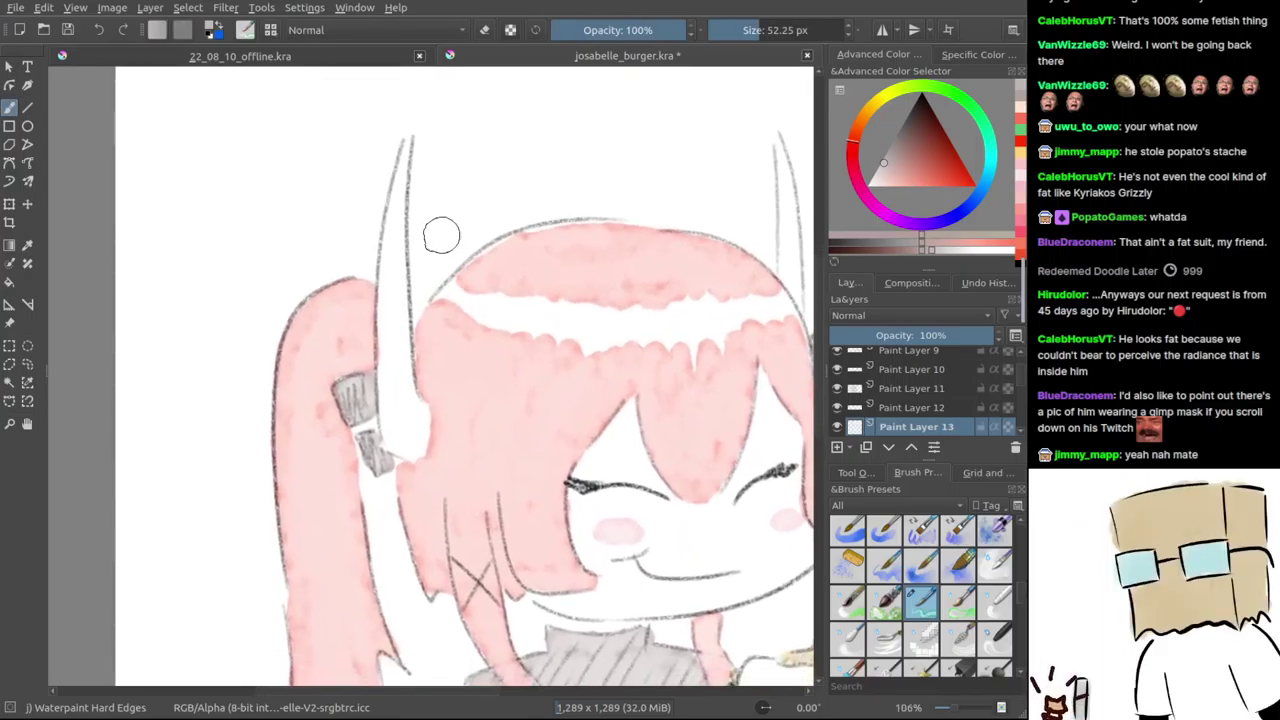
pyautogui.moveTo(400, 165)
pyautogui.mouseDown()
pyautogui.moveTo(402, 342)
pyautogui.moveTo(394, 309)
pyautogui.moveTo(399, 284)
pyautogui.moveTo(422, 415)
pyautogui.moveTo(416, 446)
pyautogui.moveTo(393, 438)
pyautogui.moveTo(414, 453)
pyautogui.moveTo(392, 443)
pyautogui.moveTo(385, 389)
pyautogui.moveTo(390, 217)
pyautogui.moveTo(401, 429)
pyautogui.mouseUp()
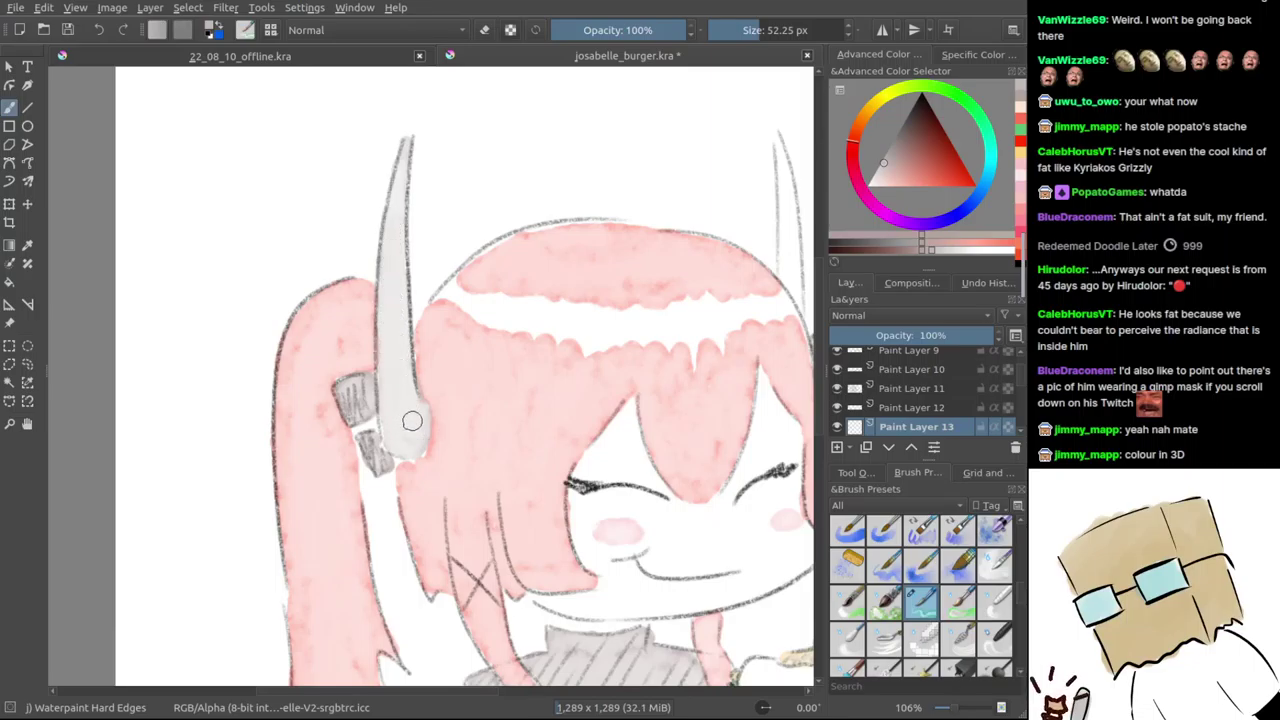
# - Undo the near horn's grey fill and a short test stroke near its tip
pyautogui.moveTo(376, 336); pyautogui.dragTo(446, 409)
pyautogui.moveTo(568, 300); pyautogui.dragTo(546, 263)
pyautogui.moveTo(280, 375); pyautogui.dragTo(365, 283)
pyautogui.hotkey('ctrl', 'z')
pyautogui.moveTo(475, 246); pyautogui.dragTo(435, 280)
pyautogui.moveTo(431, 157)
pyautogui.mouseDown()
pyautogui.moveTo(417, 254)
pyautogui.moveTo(427, 158)
pyautogui.moveTo(427, 208)
pyautogui.mouseUp()
pyautogui.hotkey('ctrl', 'z')
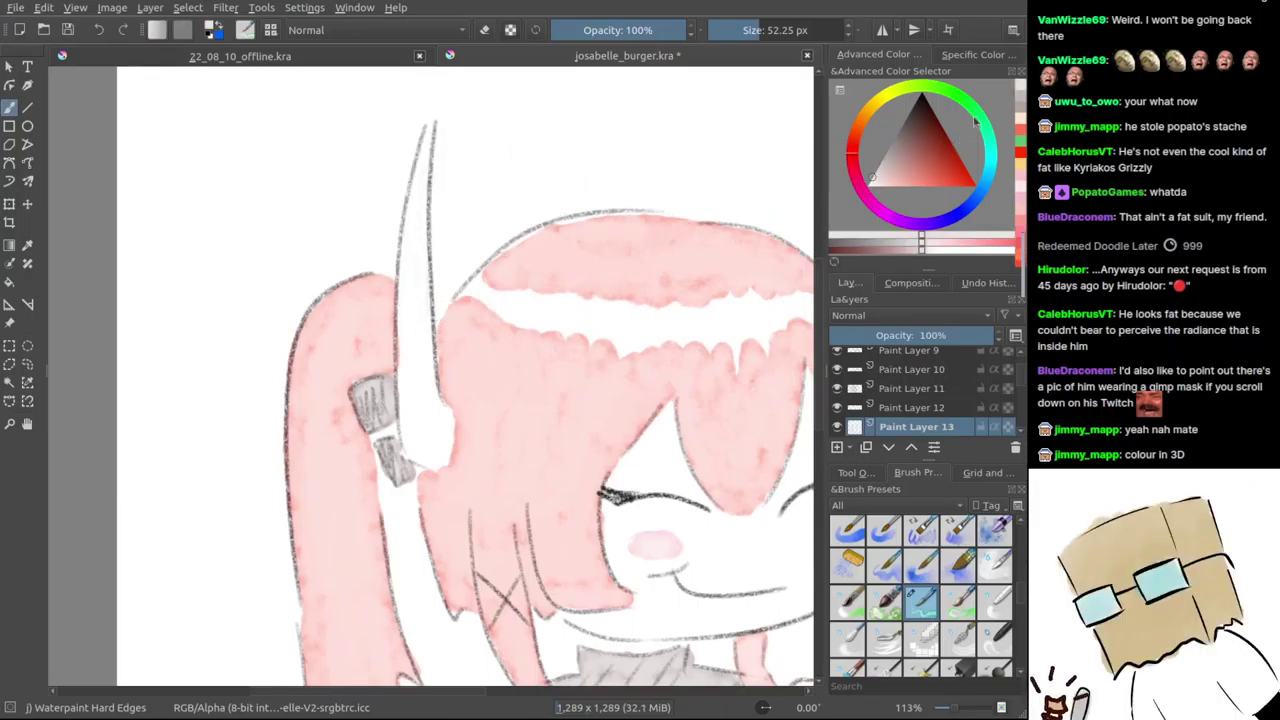
# - Reselect the previously used light grey, test it on the near horn and undo the stroke, and lighten the grey slightly
pyautogui.click(1021, 102)
pyautogui.moveTo(428, 170); pyautogui.dragTo(422, 208)
pyautogui.hotkey('ctrl', 'z')
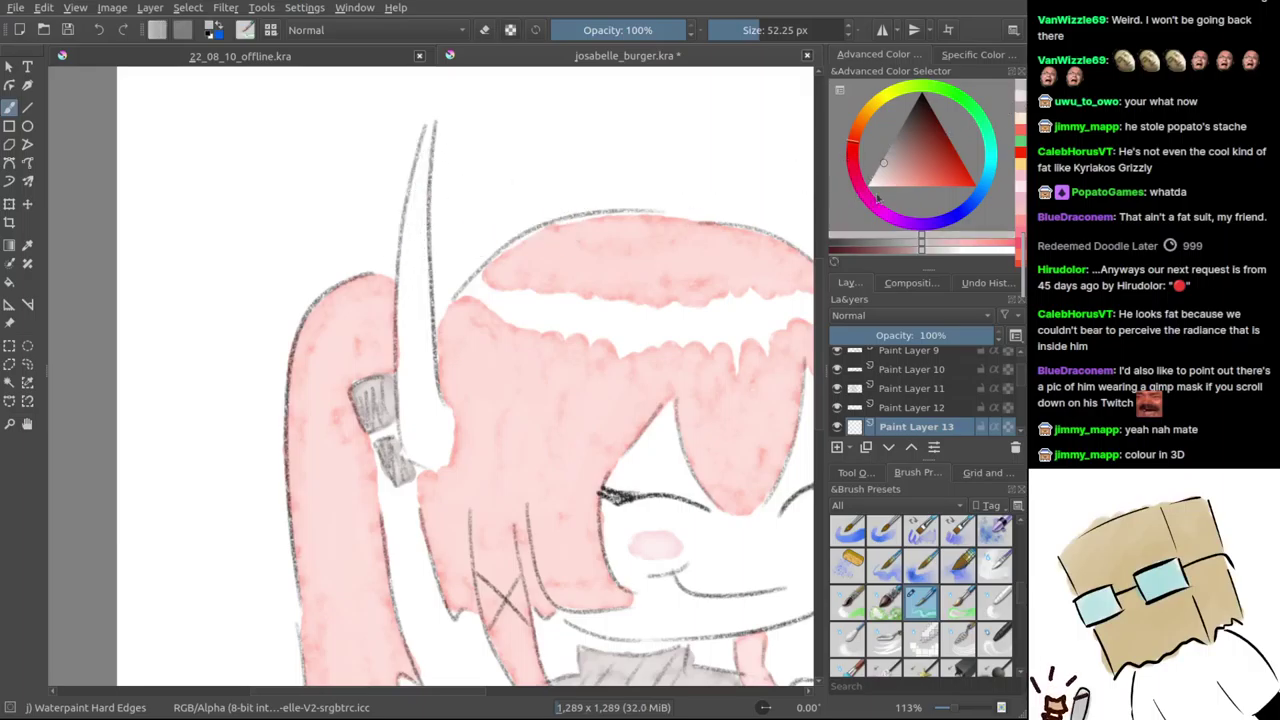
pyautogui.click(928, 255)
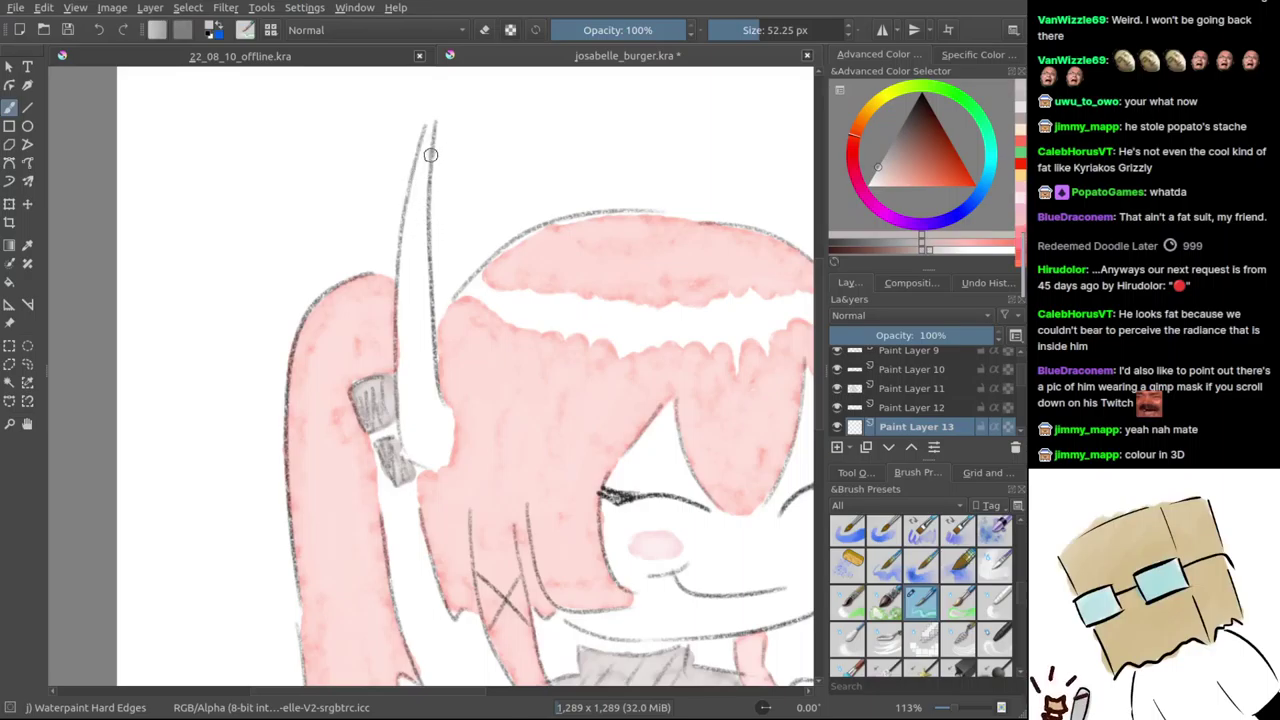
# - Fill the near horn with the lightened grey, working along both edges from tip to rounded base
pyautogui.moveTo(431, 155); pyautogui.dragTo(420, 226)
pyautogui.moveTo(427, 179); pyautogui.dragTo(423, 246)
pyautogui.moveTo(429, 150); pyautogui.dragTo(426, 184)
pyautogui.moveTo(424, 245); pyautogui.dragTo(427, 351)
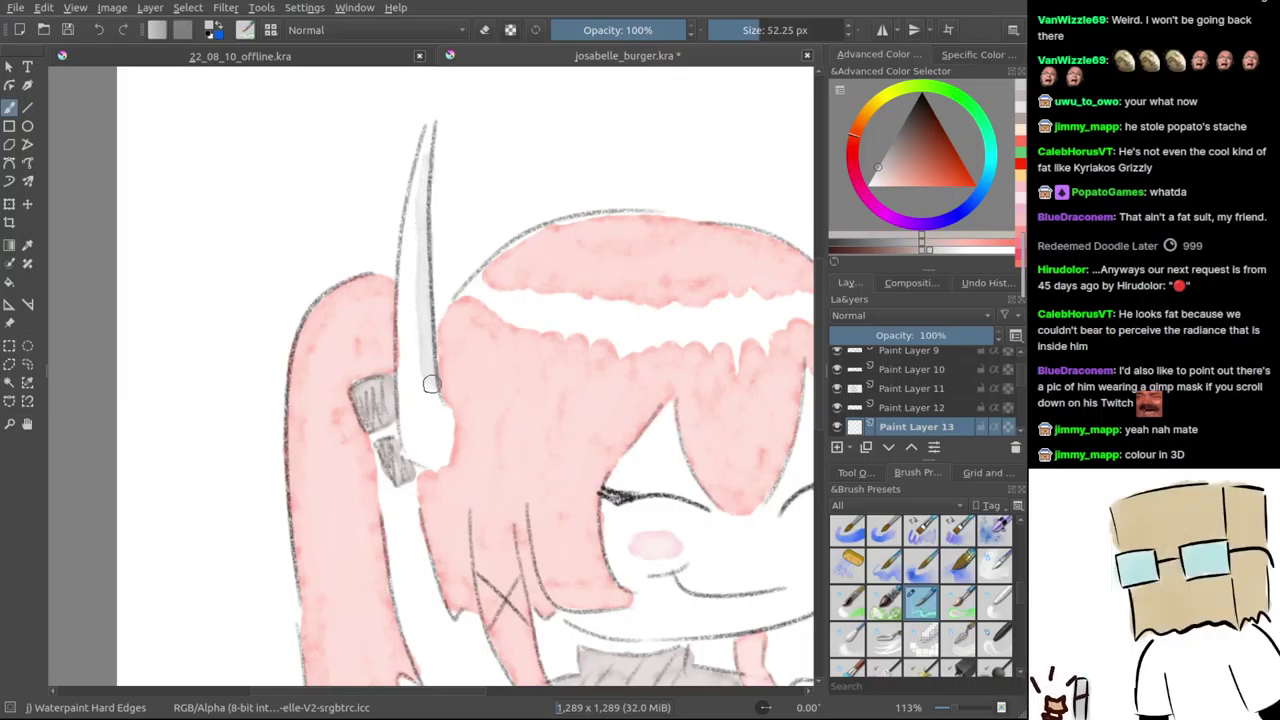
pyautogui.moveTo(437, 406); pyautogui.dragTo(446, 419)
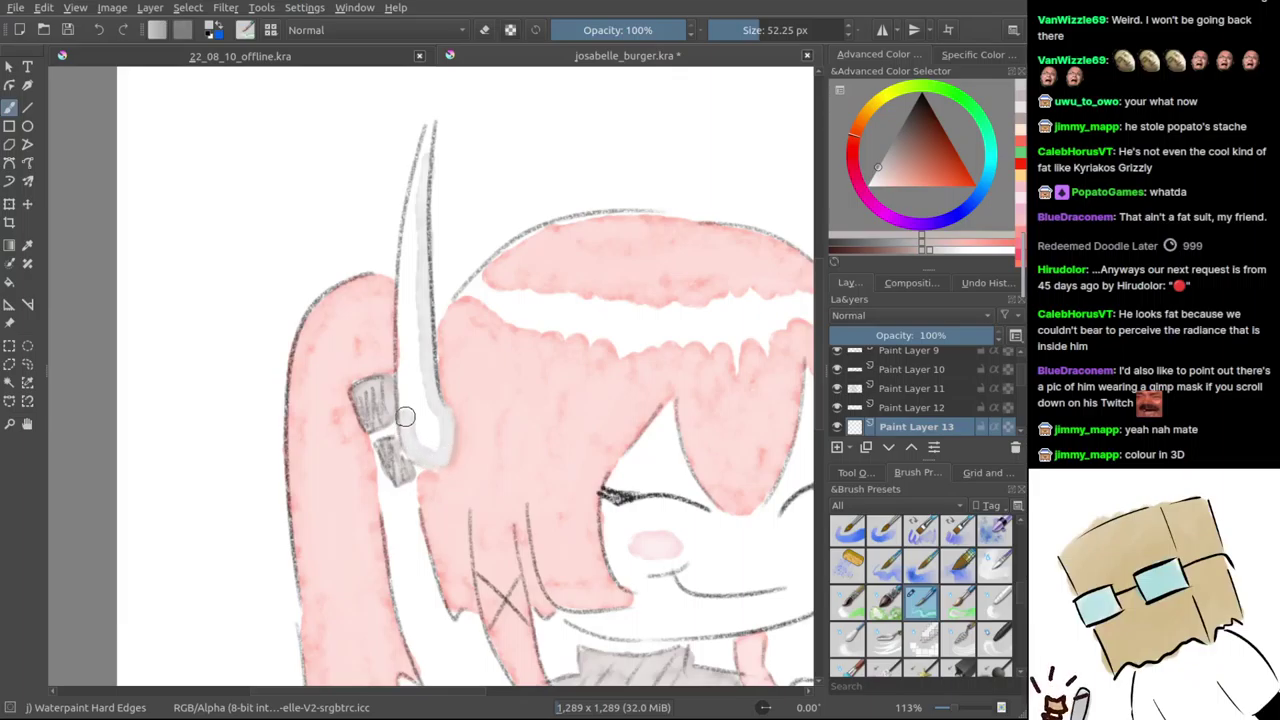
pyautogui.moveTo(405, 416); pyautogui.dragTo(402, 301)
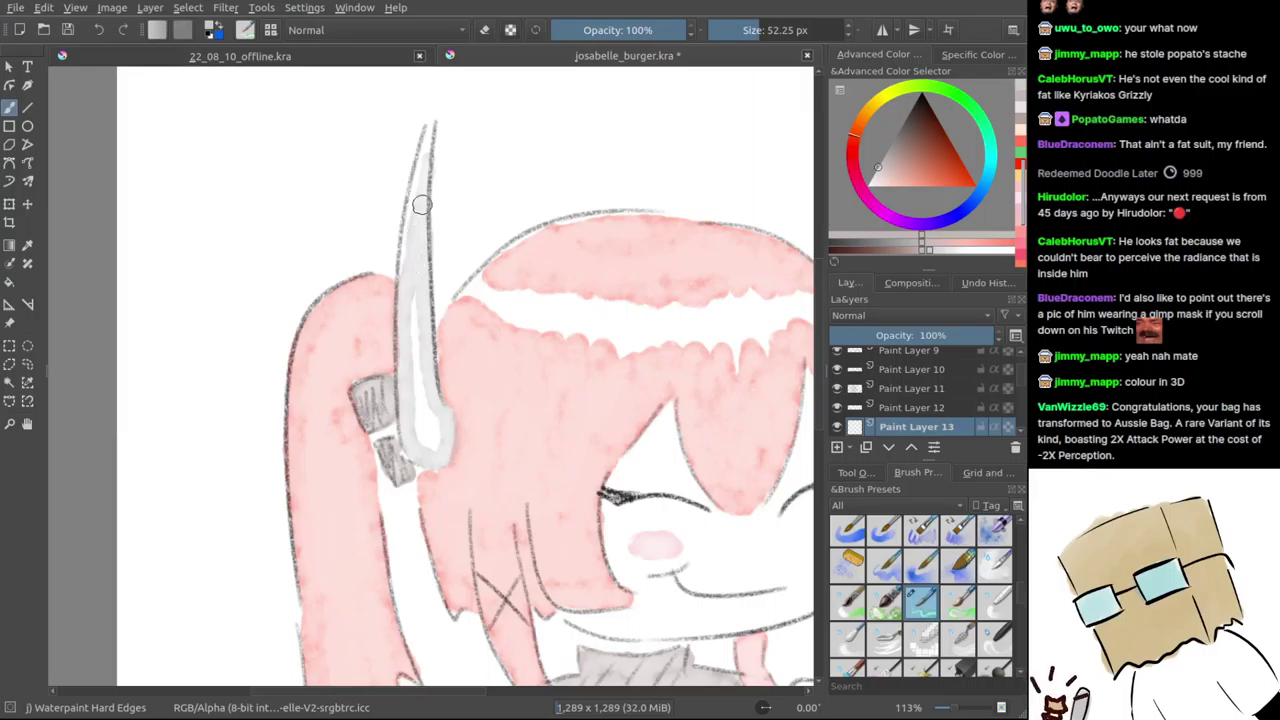
pyautogui.moveTo(421, 256)
pyautogui.mouseDown()
pyautogui.moveTo(418, 429)
pyautogui.moveTo(428, 452)
pyautogui.moveTo(431, 427)
pyautogui.moveTo(442, 443)
pyautogui.moveTo(475, 424)
pyautogui.mouseUp()
# - Paint the far horn light grey from its tip down to the hairline, redoing the first stroke
pyautogui.moveTo(552, 416); pyautogui.dragTo(448, 440)
pyautogui.moveTo(334, 376); pyautogui.dragTo(411, 334)
pyautogui.scroll(3, 400, 380)
pyautogui.moveTo(617, 289); pyautogui.dragTo(480, 323)
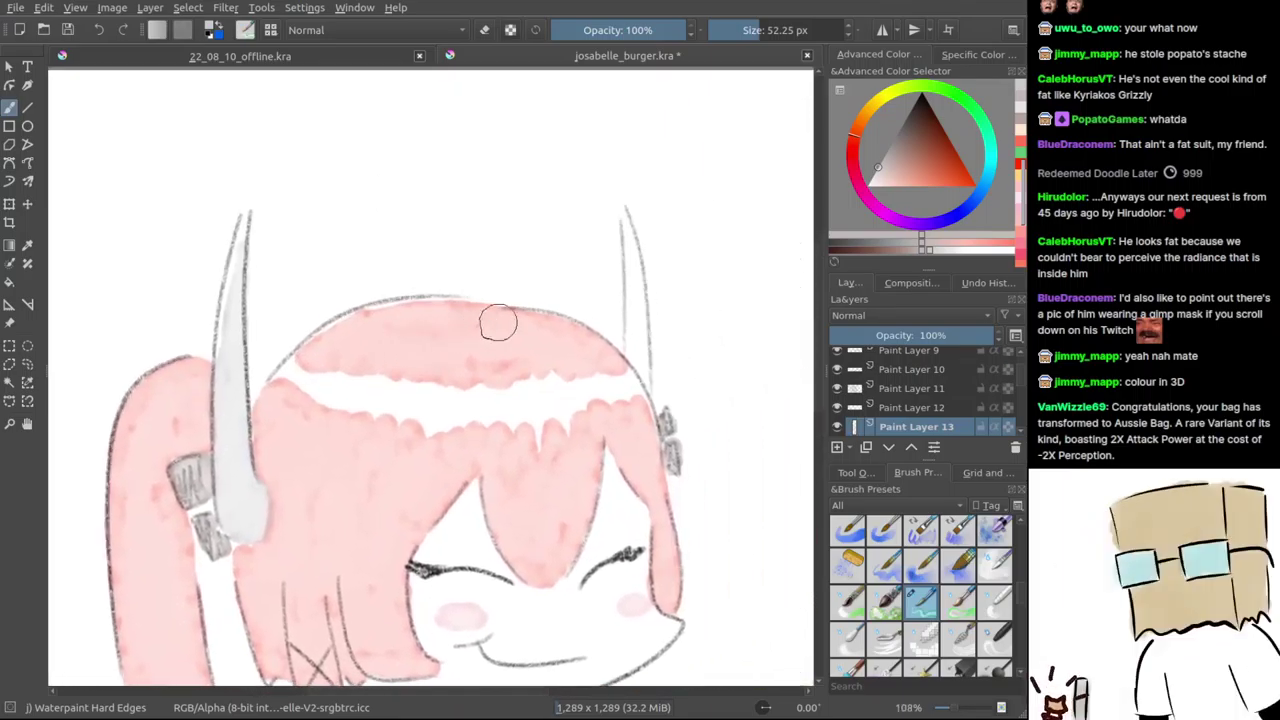
pyautogui.scroll(3, 650, 270)
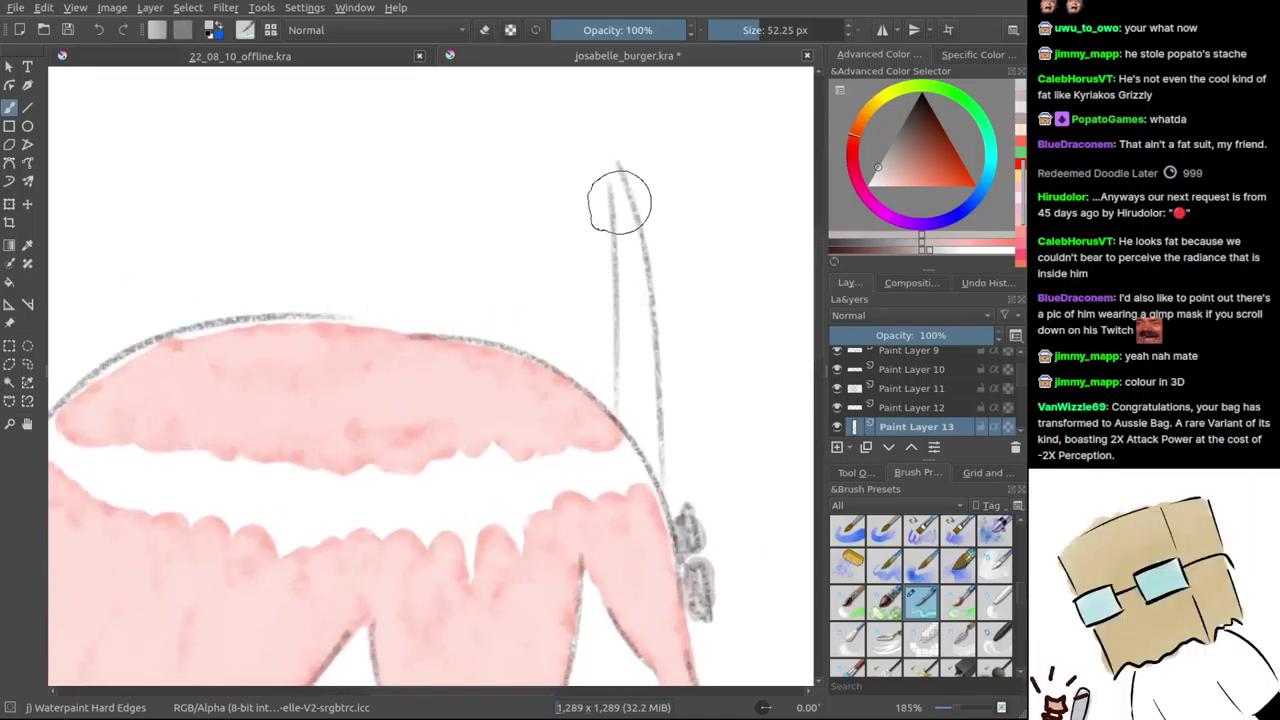
pyautogui.moveTo(629, 258); pyautogui.dragTo(643, 429)
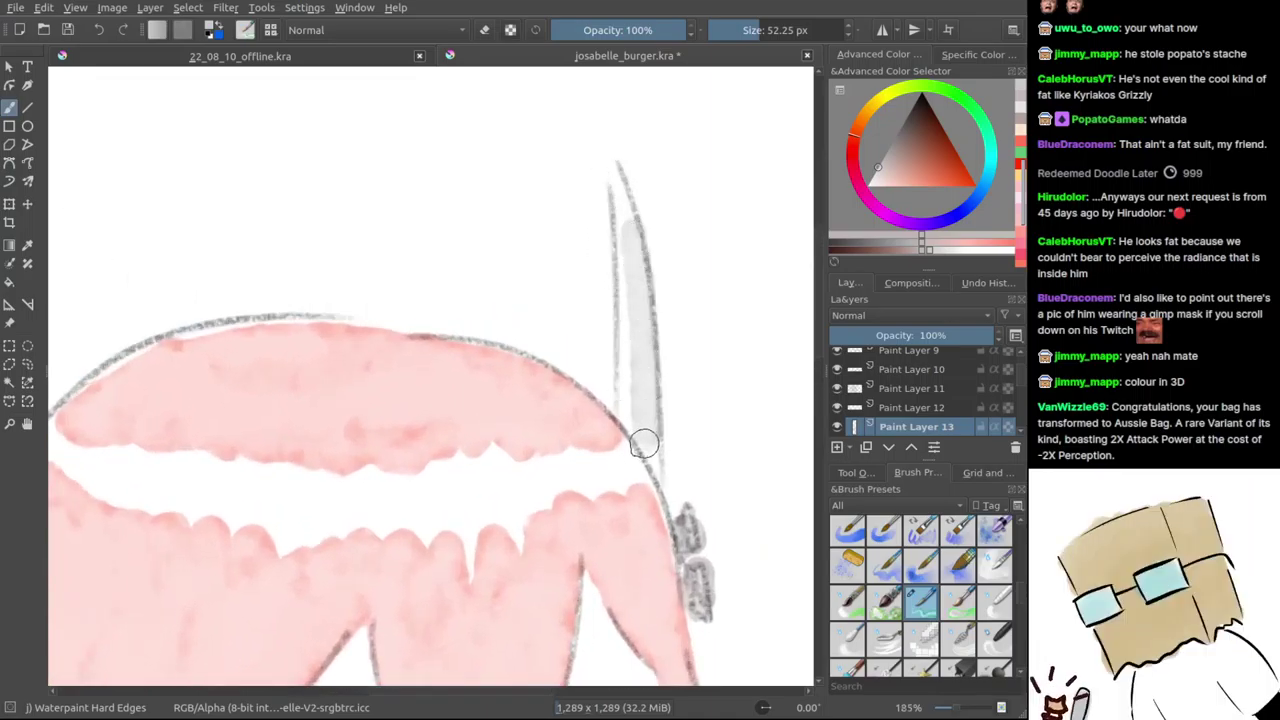
pyautogui.hotkey('ctrl', 'z')
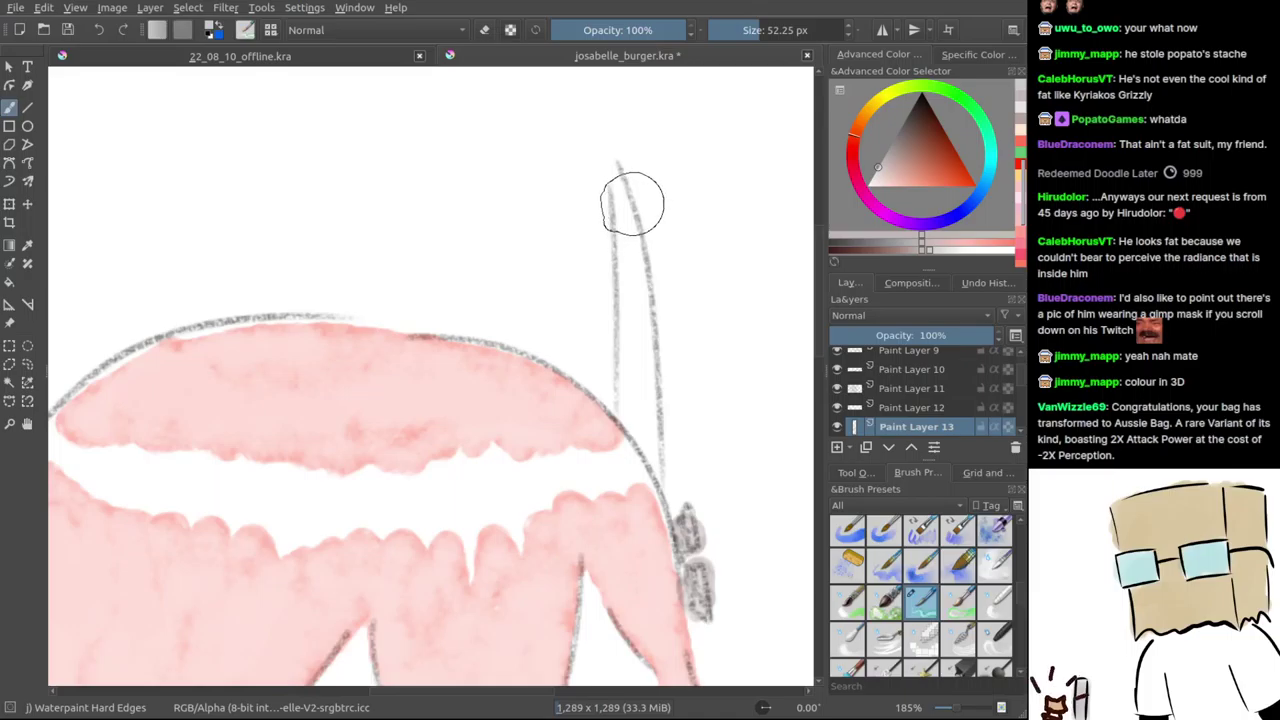
pyautogui.hotkey('ctrl', 'z')
pyautogui.moveTo(638, 248)
pyautogui.mouseDown()
pyautogui.moveTo(640, 400)
pyautogui.moveTo(656, 454)
pyautogui.moveTo(635, 416)
pyautogui.moveTo(657, 467)
pyautogui.moveTo(637, 282)
pyautogui.mouseUp()
pyautogui.moveTo(612, 212); pyautogui.dragTo(577, 347)
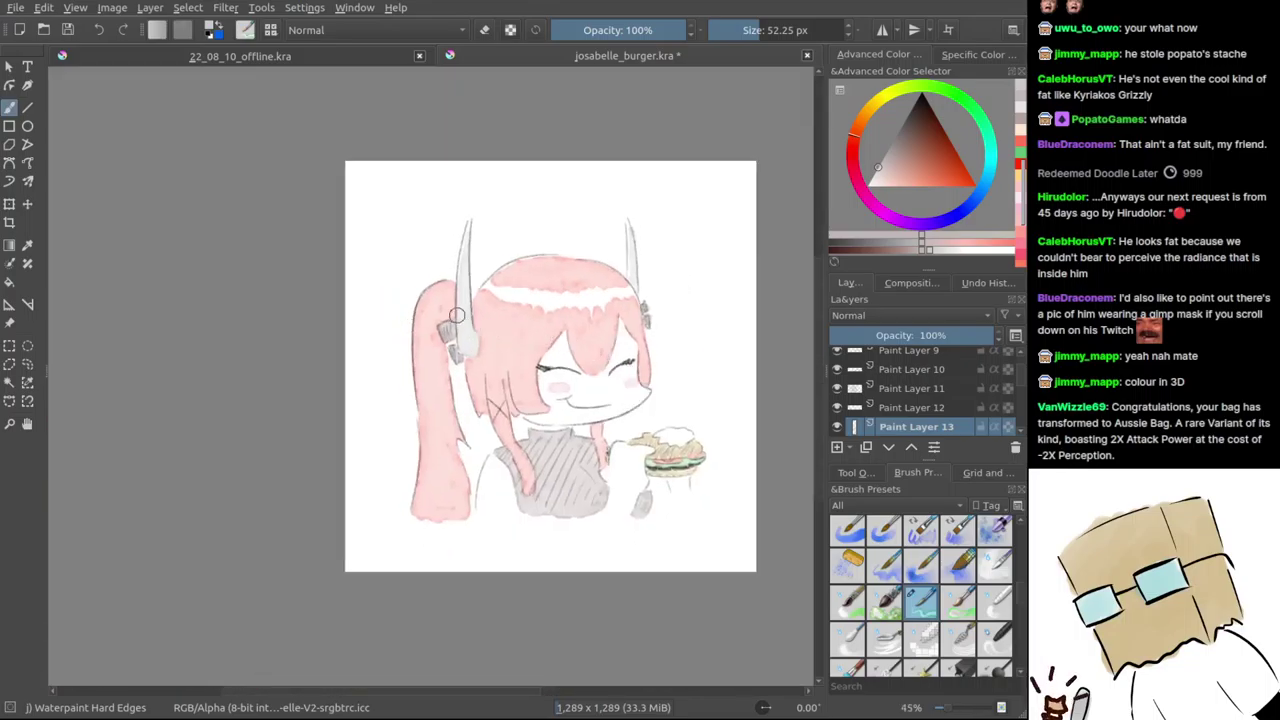
# - Clear the near horn's grey fill inside a rectangular selection around it, deselect, and return to the brush
pyautogui.moveTo(474, 297); pyautogui.dragTo(468, 234)
pyautogui.scroll(-3, 475, 230)
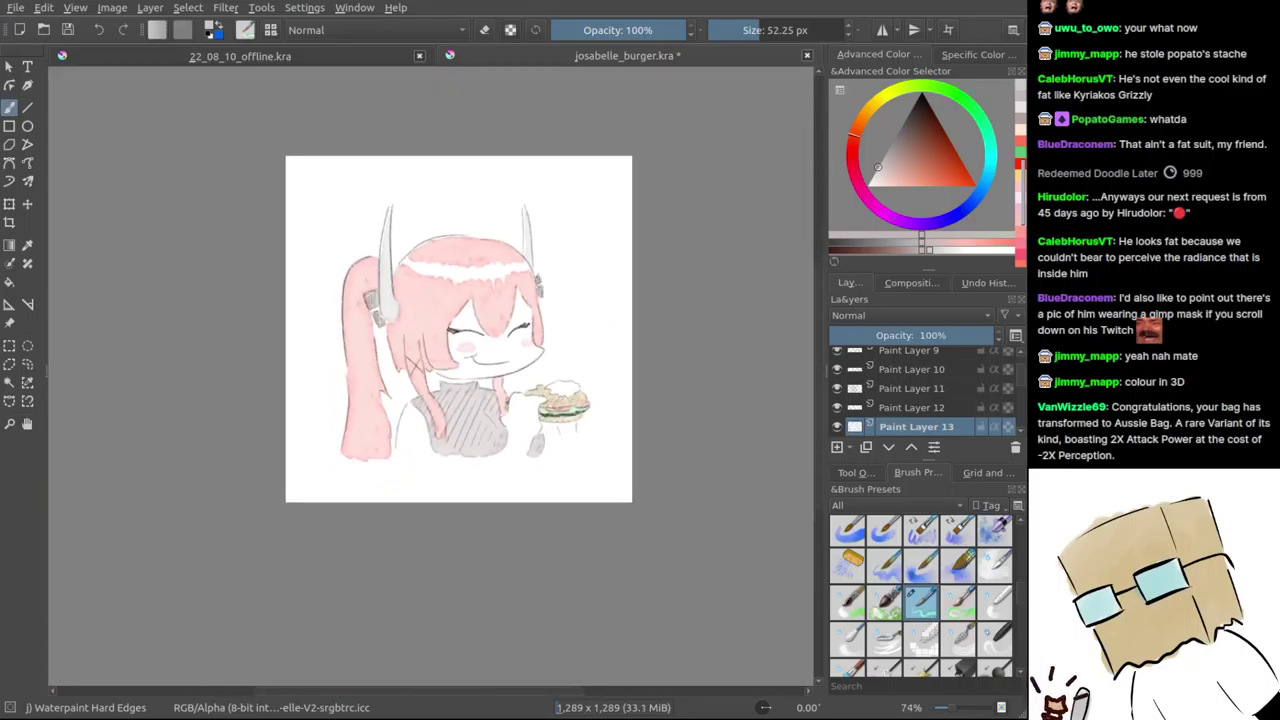
pyautogui.scroll(2, 400, 280)
pyautogui.hotkey('ctrl', 'r')
pyautogui.moveTo(370, 164); pyautogui.dragTo(425, 406)
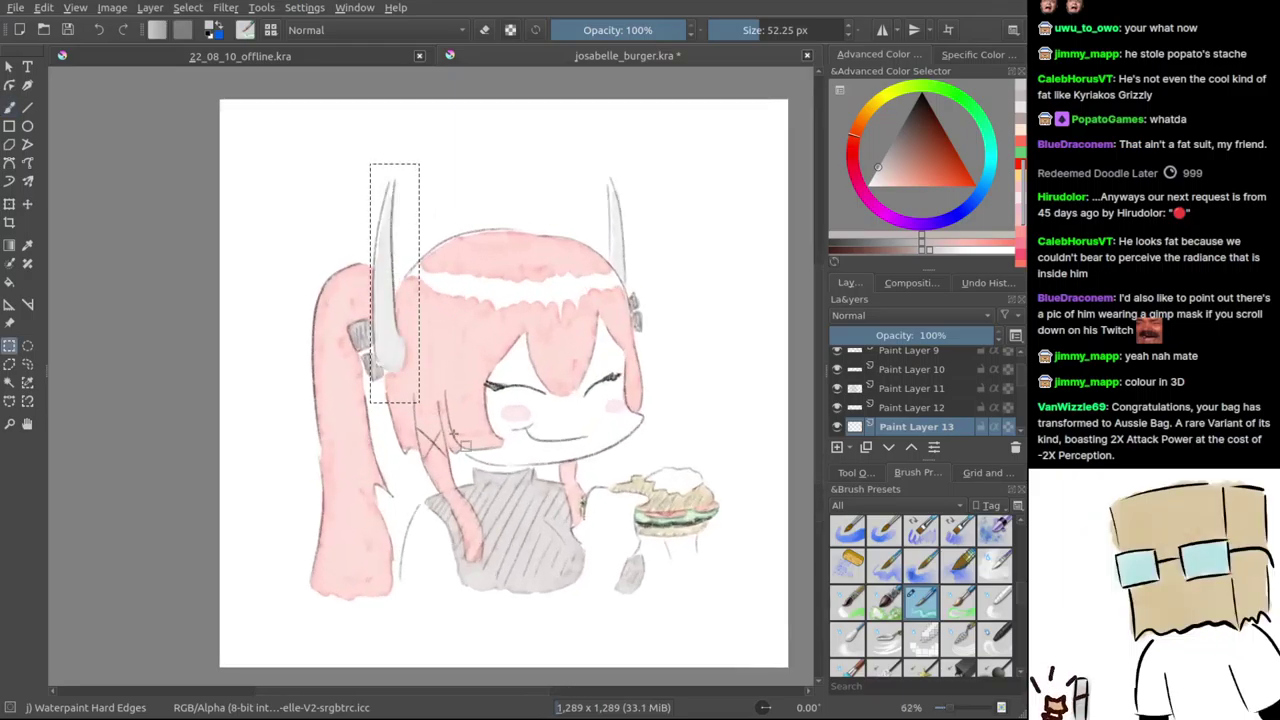
pyautogui.hotkey('ctrl', 'shift', 'a')
pyautogui.press('b')
# - Try light grey strokes down the near horn from its tip, and undo them
pyautogui.scroll(3, 424, 249)
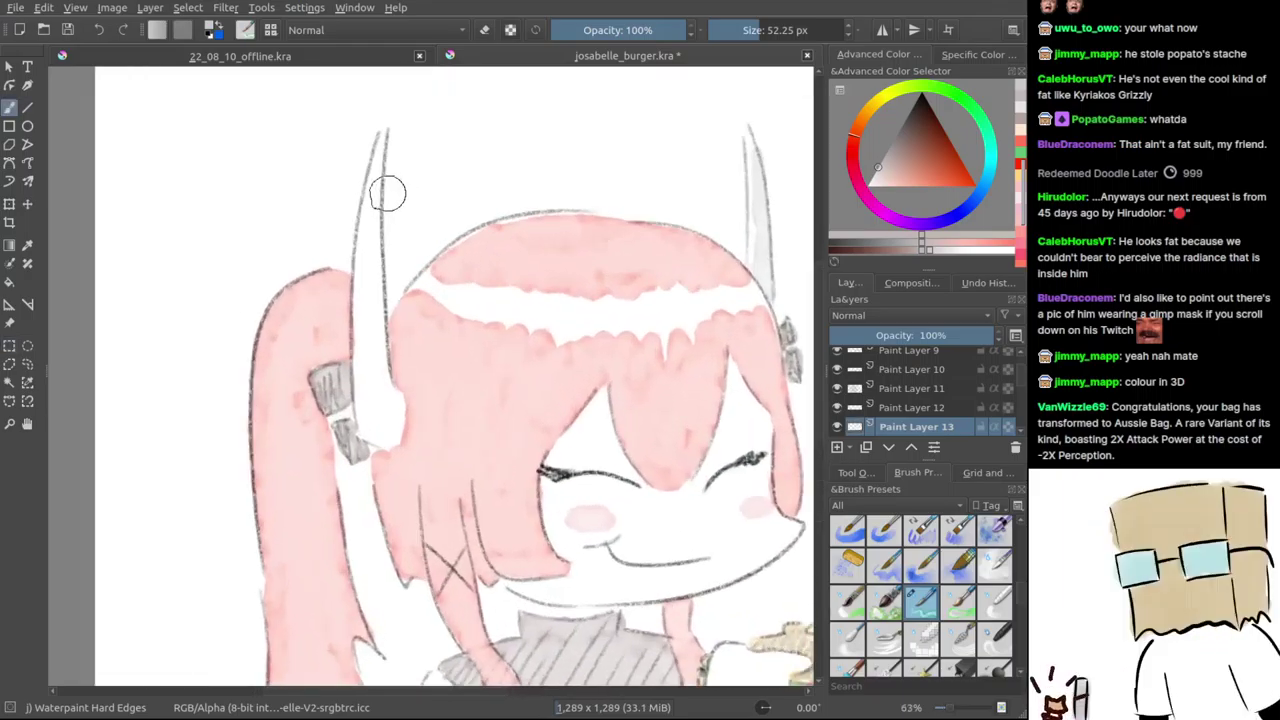
pyautogui.scroll(4, 424, 249)
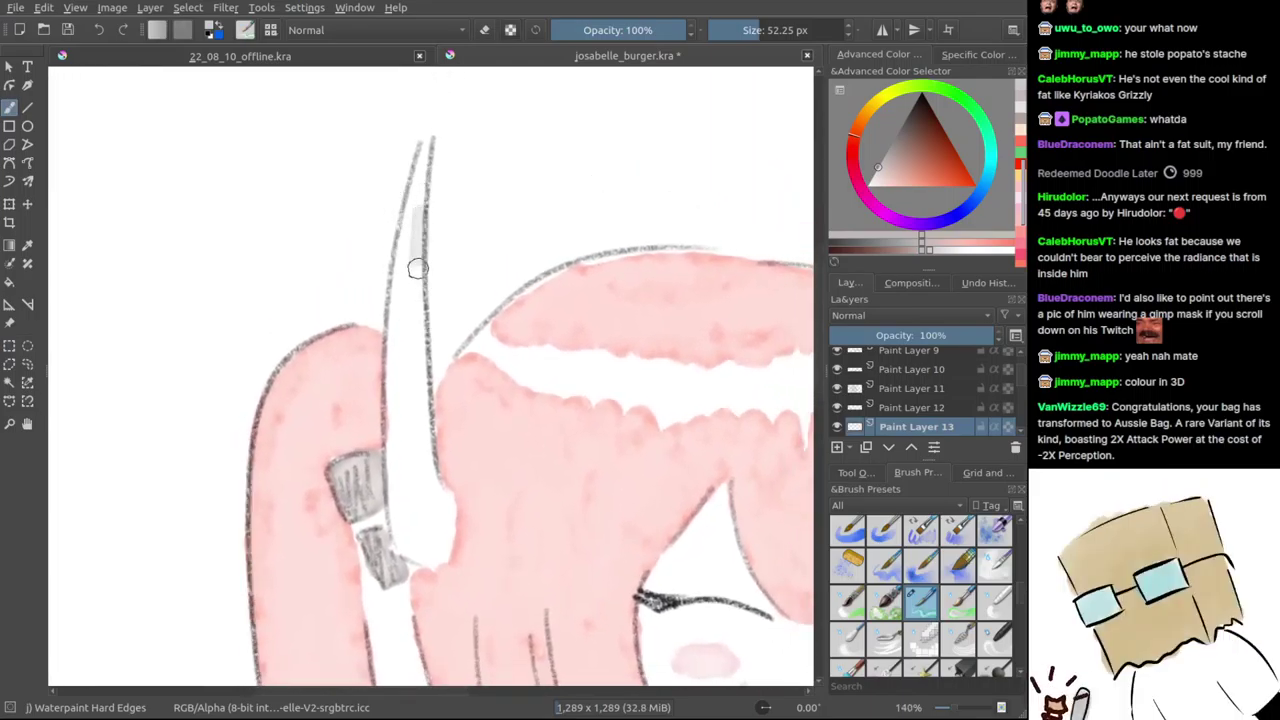
pyautogui.moveTo(423, 200)
pyautogui.mouseDown()
pyautogui.moveTo(408, 334)
pyautogui.moveTo(425, 182)
pyautogui.moveTo(397, 414)
pyautogui.mouseUp()
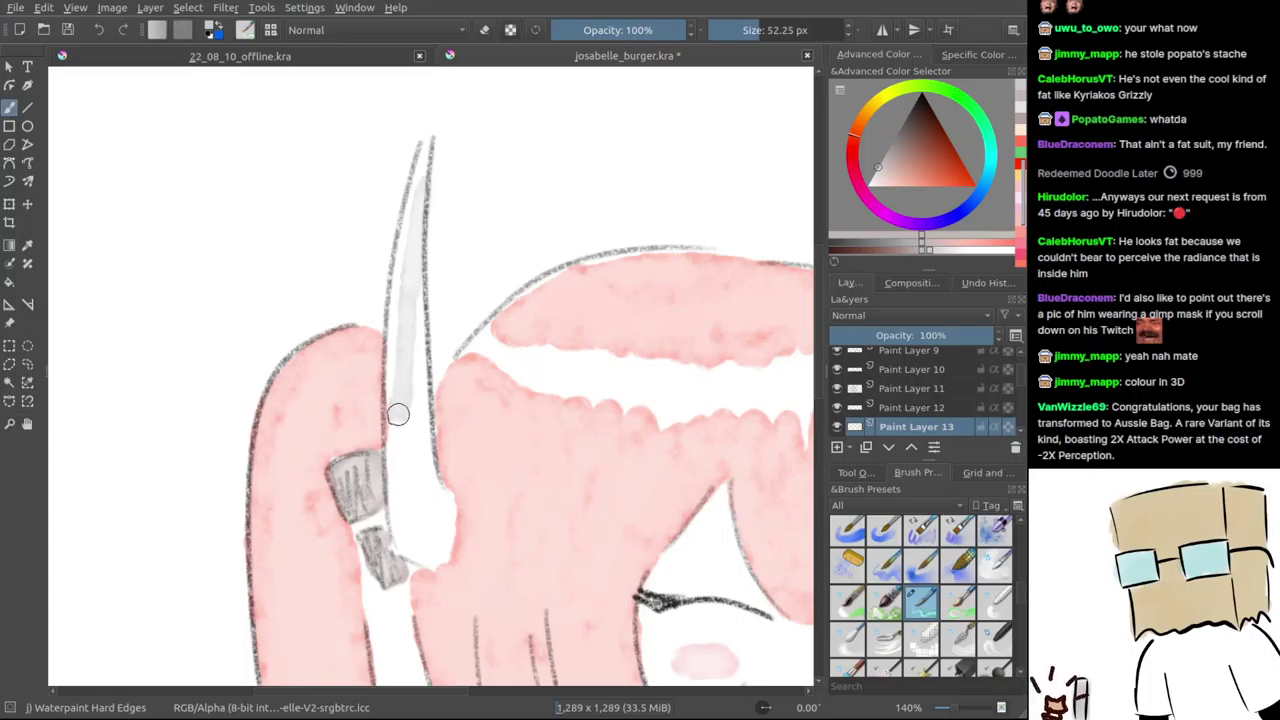
pyautogui.hotkey('ctrl', 'z')
pyautogui.moveTo(423, 177); pyautogui.dragTo(417, 251)
pyautogui.hotkey('ctrl', 'z')
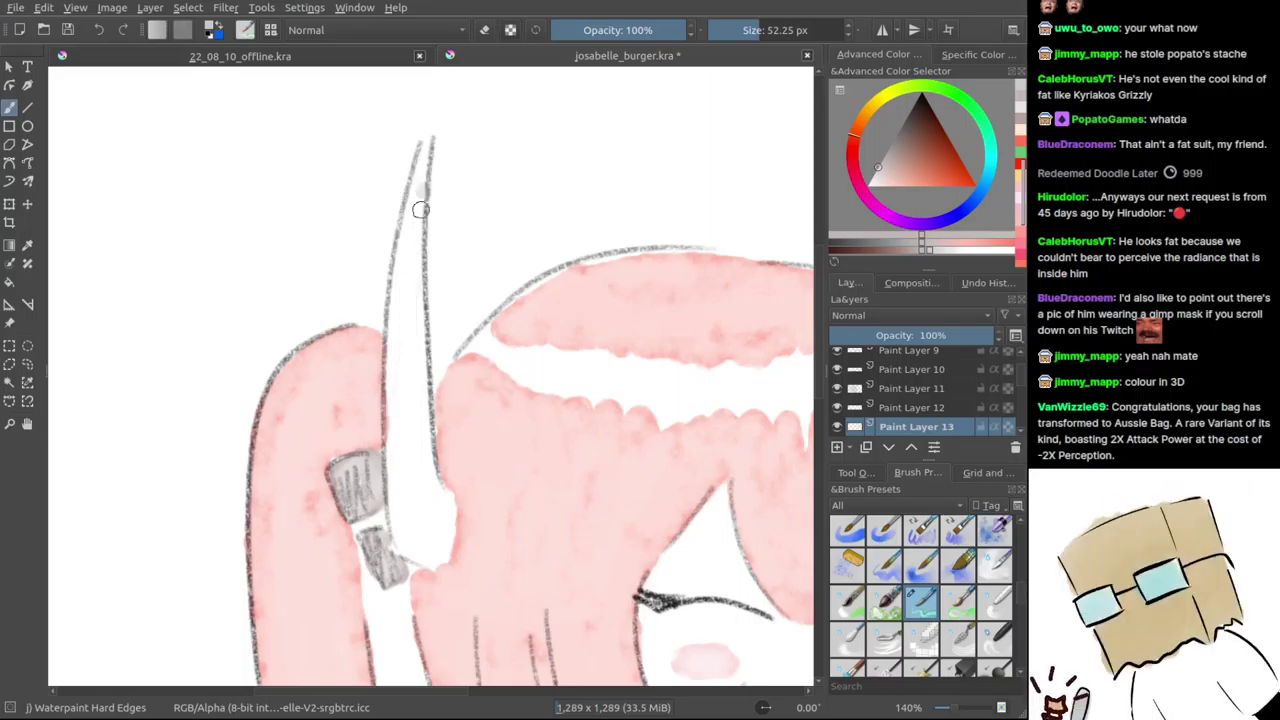
# - Repaint the whole near horn light grey from tip to rounded base, and save the drawing
pyautogui.moveTo(423, 206)
pyautogui.mouseDown()
pyautogui.moveTo(402, 452)
pyautogui.moveTo(422, 555)
pyautogui.moveTo(438, 549)
pyautogui.moveTo(433, 502)
pyautogui.moveTo(427, 540)
pyautogui.moveTo(436, 548)
pyautogui.moveTo(439, 498)
pyautogui.moveTo(426, 561)
pyautogui.moveTo(415, 327)
pyautogui.mouseUp()
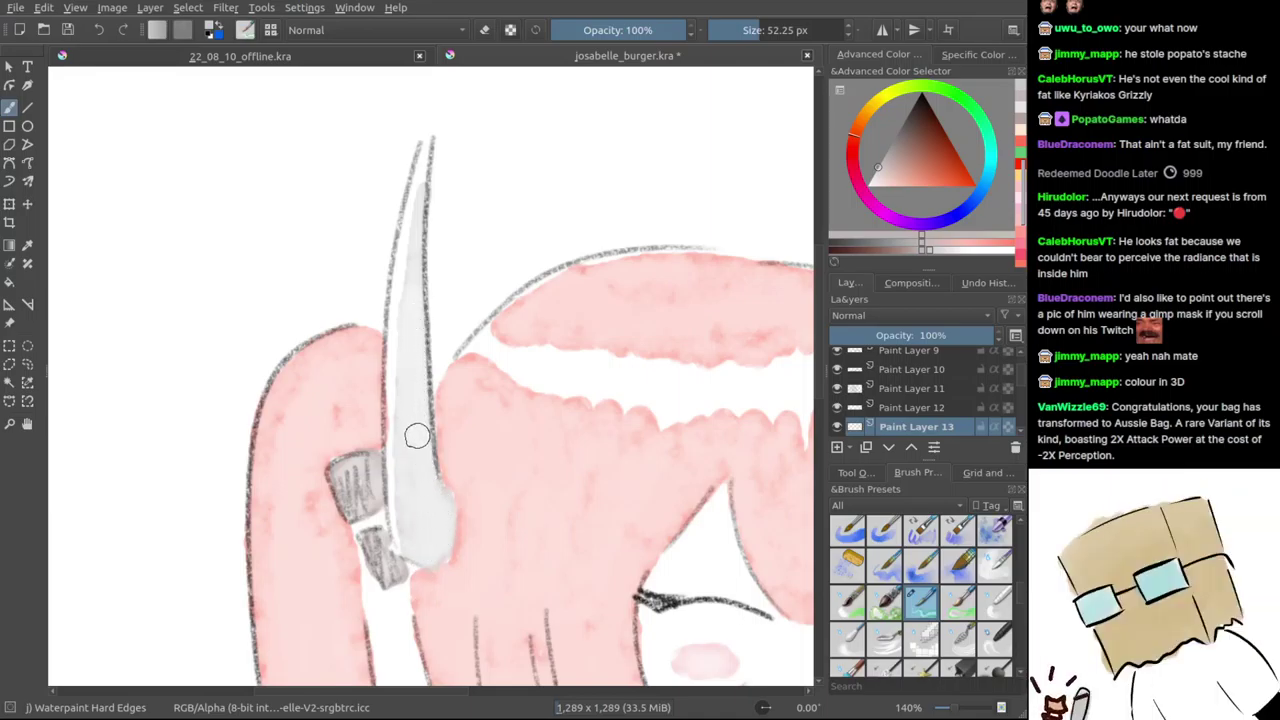
pyautogui.moveTo(410, 456); pyautogui.dragTo(439, 534)
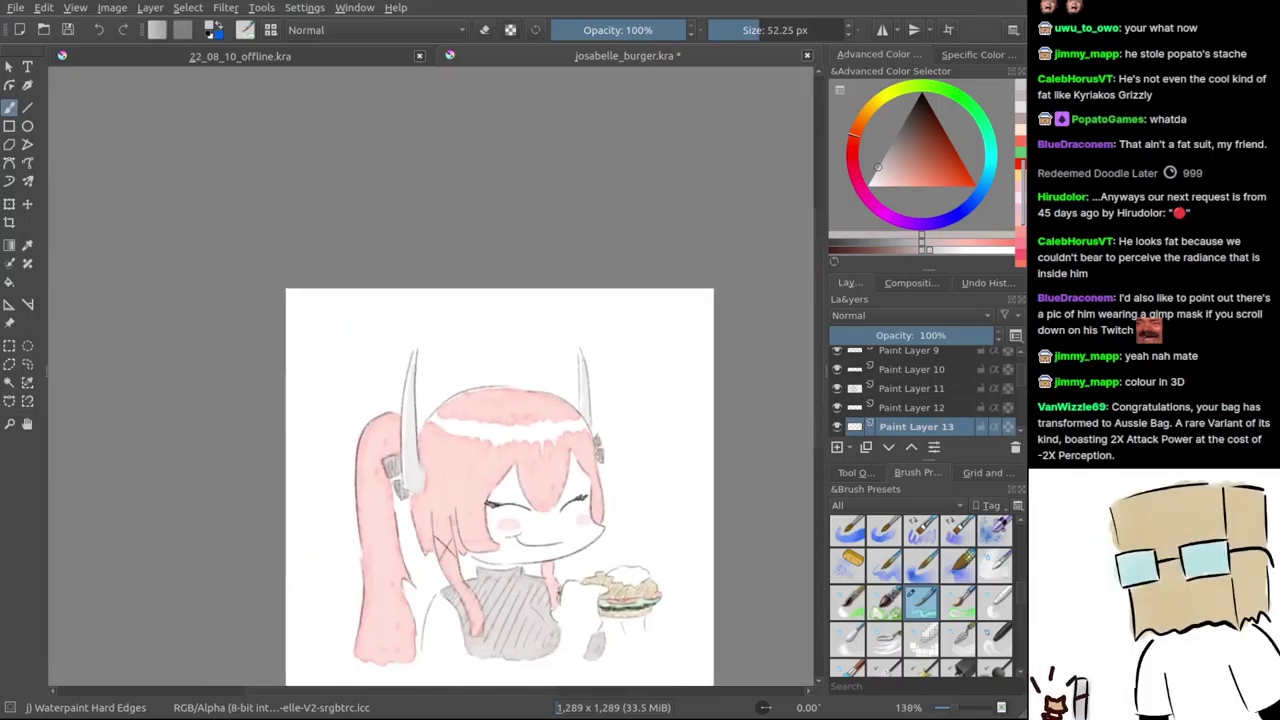
pyautogui.moveTo(405, 437); pyautogui.dragTo(385, 369)
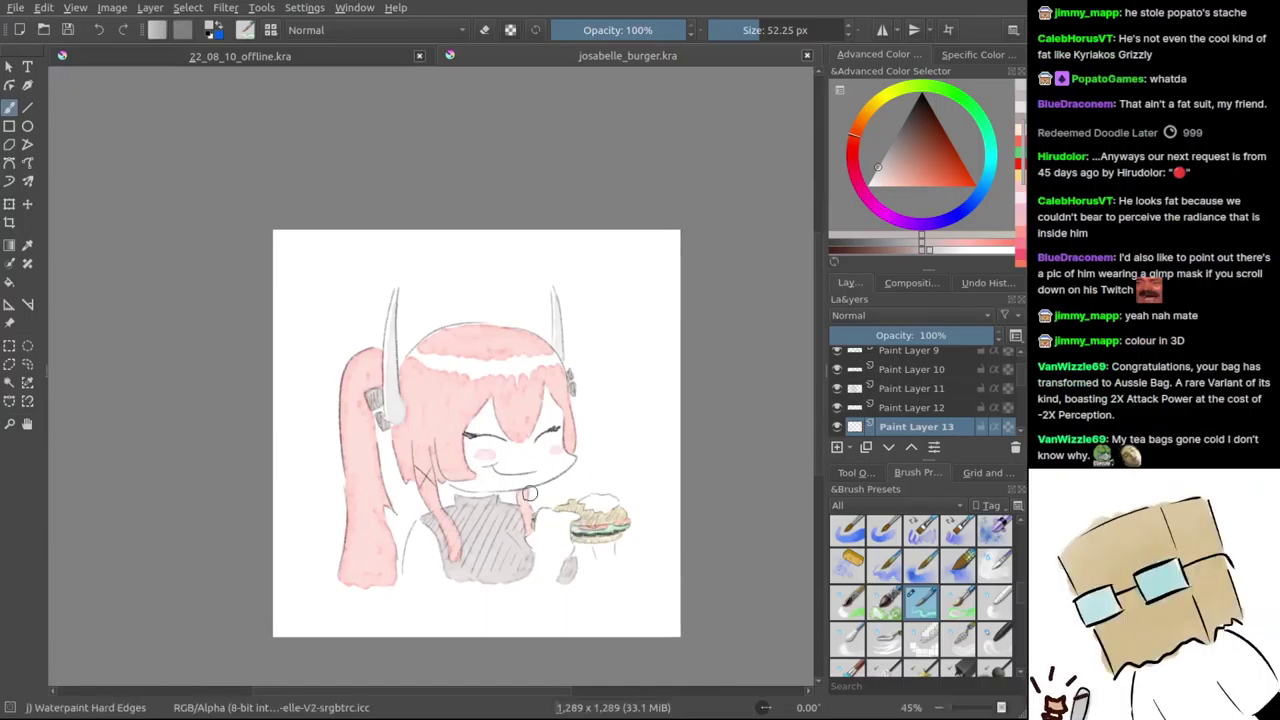
# - Add a paint layer, paste the character's reference artwork, and move it so that the upper body shows on the canvas
pyautogui.click(845, 449)
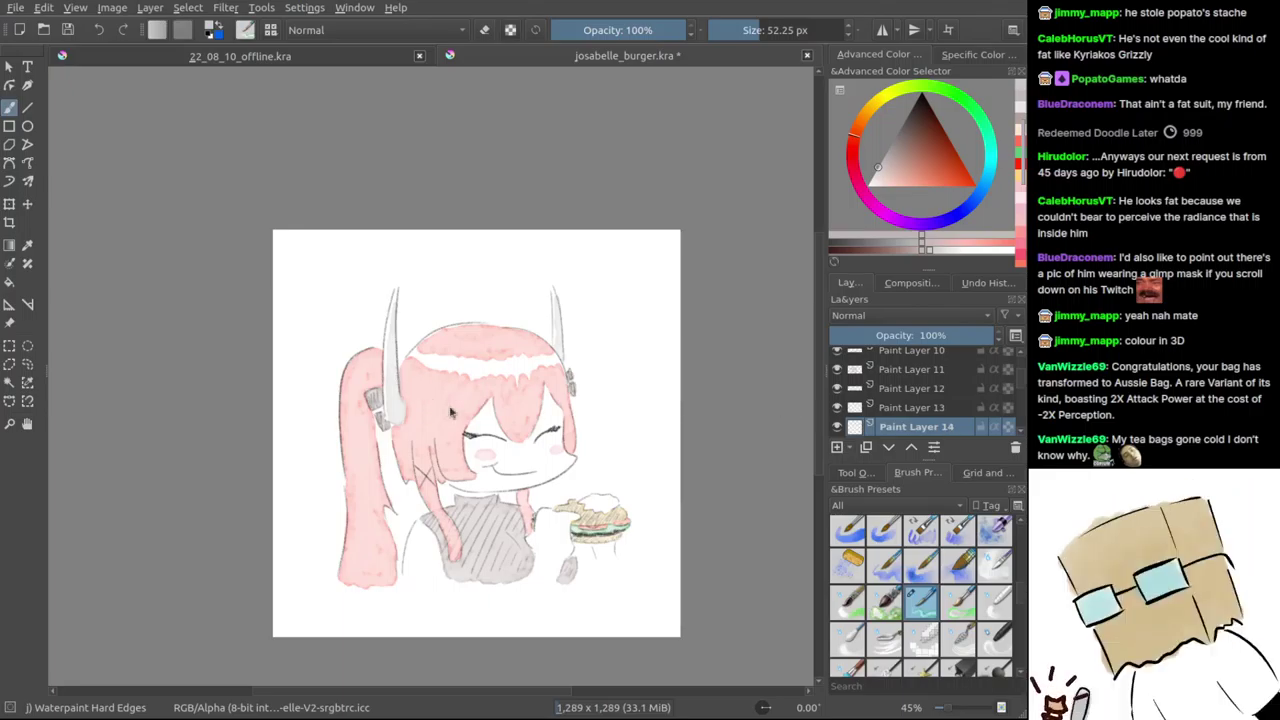
pyautogui.hotkey('ctrl', 'v')
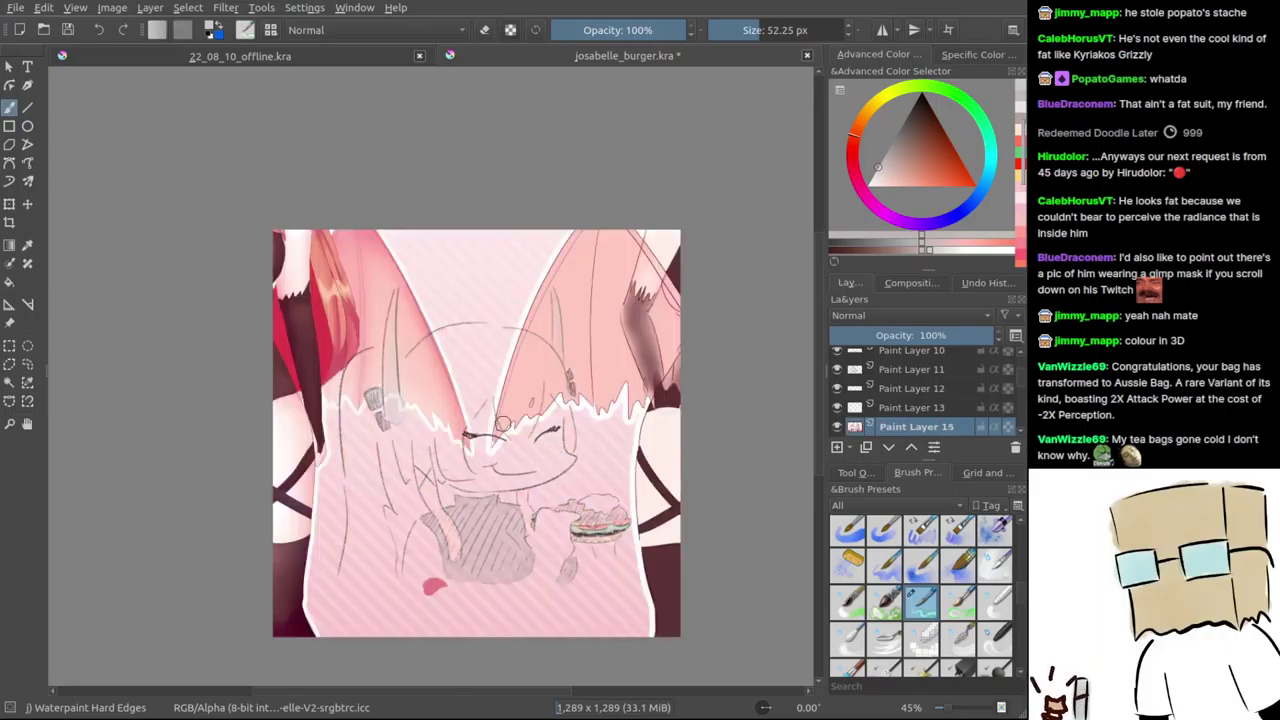
pyautogui.moveTo(451, 462); pyautogui.dragTo(484, 405)
pyautogui.moveTo(509, 480); pyautogui.dragTo(493, 463)
pyautogui.press('t')
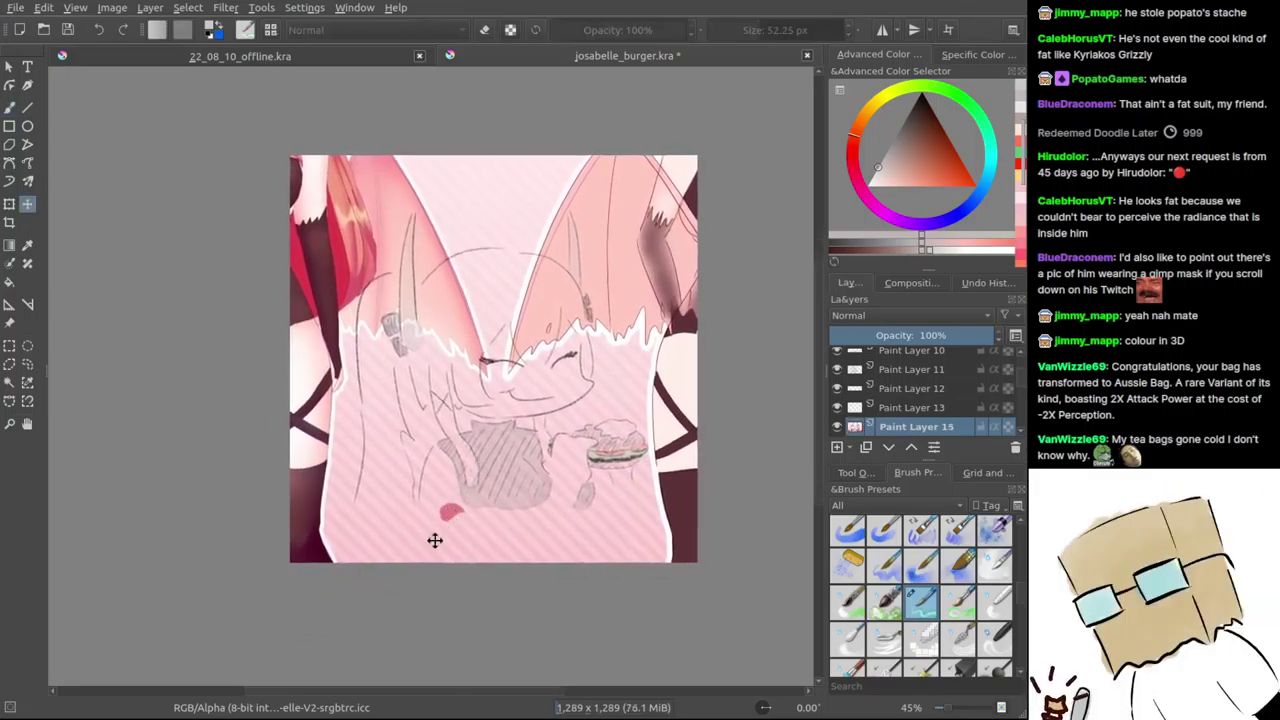
pyautogui.moveTo(435, 540)
pyautogui.mouseDown()
pyautogui.moveTo(560, 620)
pyautogui.moveTo(573, 556)
pyautogui.mouseUp()
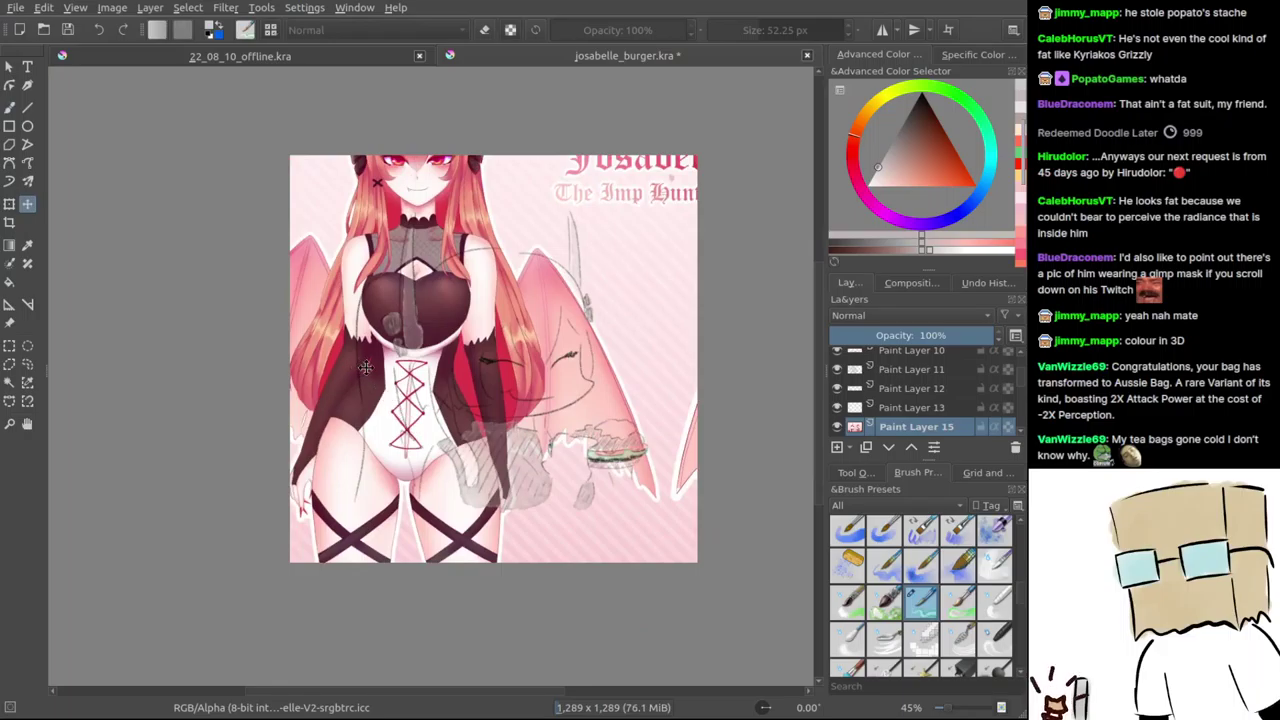
# - Sample the pale pink skin colour from the reference character's arm, and hide the reference layer
pyautogui.press('b')
pyautogui.scroll(3, 365, 300)
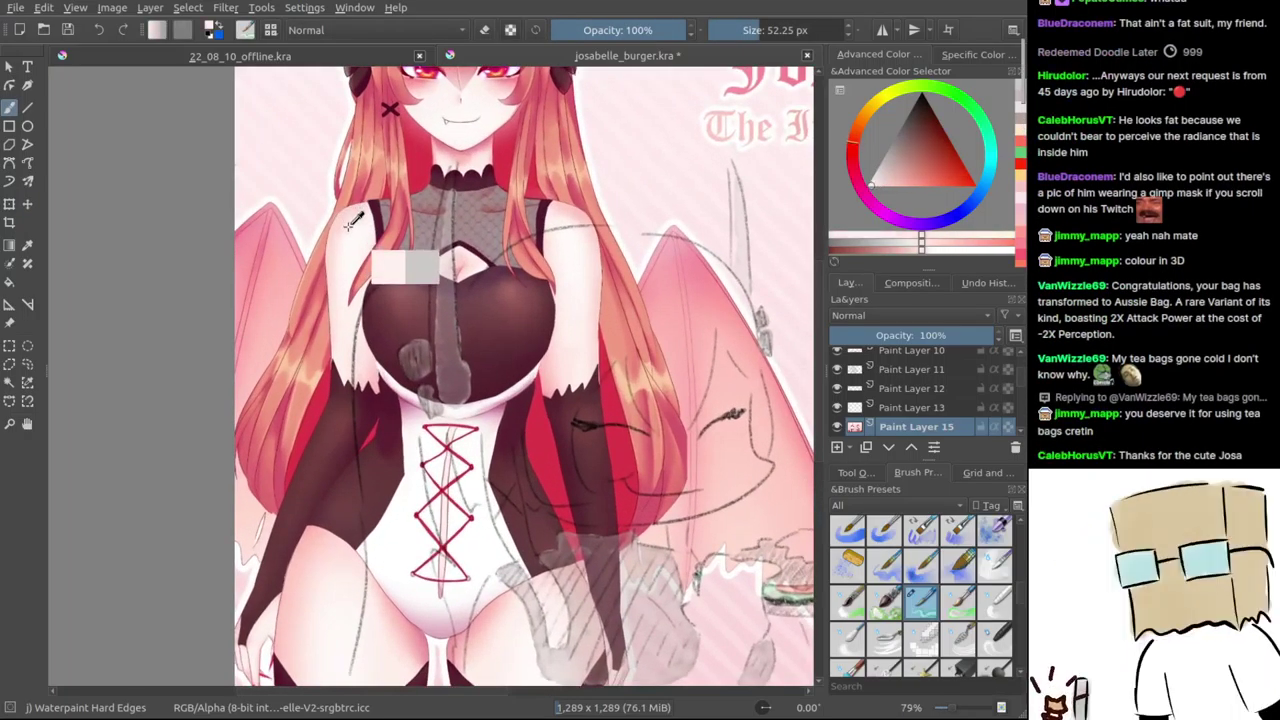
pyautogui.moveTo(349, 231)
pyautogui.mouseDown()
pyautogui.moveTo(345, 211)
pyautogui.moveTo(341, 309)
pyautogui.mouseUp()
pyautogui.click(837, 427)
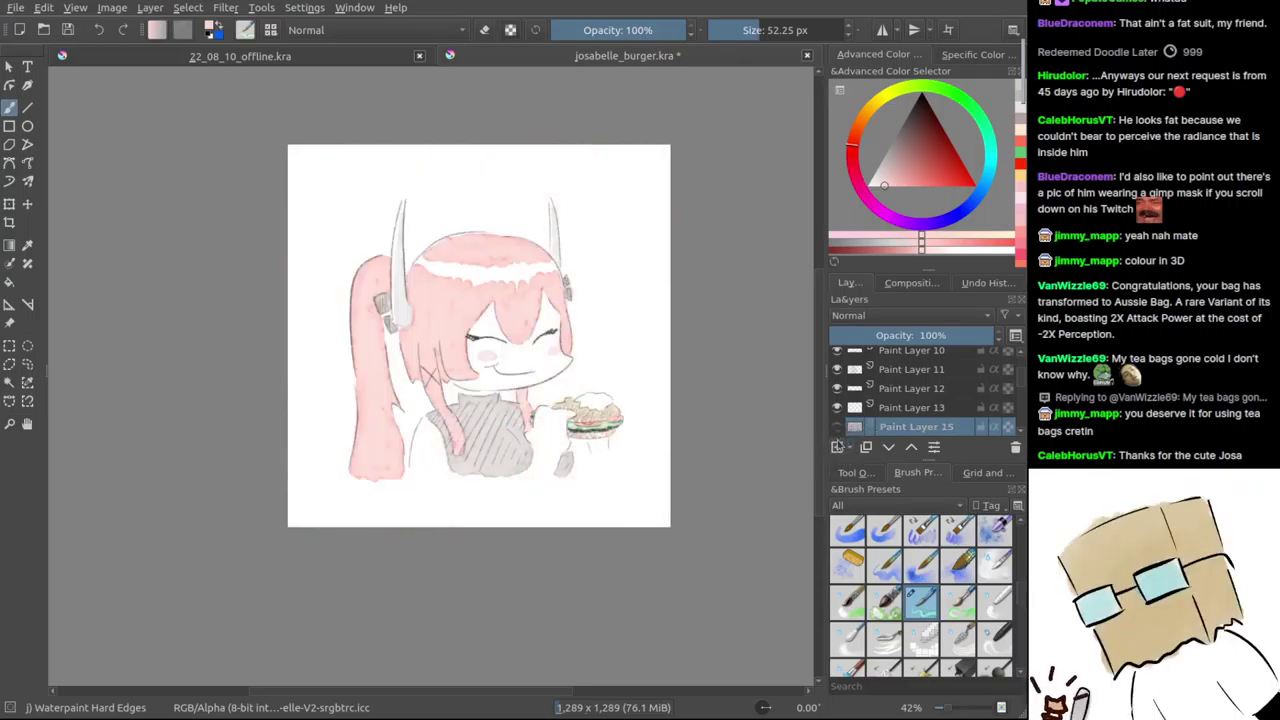
# - Add a new paint layer, try the sampled skin colour on the arm beside the ponytail, and undo the strokes
pyautogui.click(837, 447)
pyautogui.scroll(2, 446, 476)
pyautogui.hotkey('ctrl', 'z')
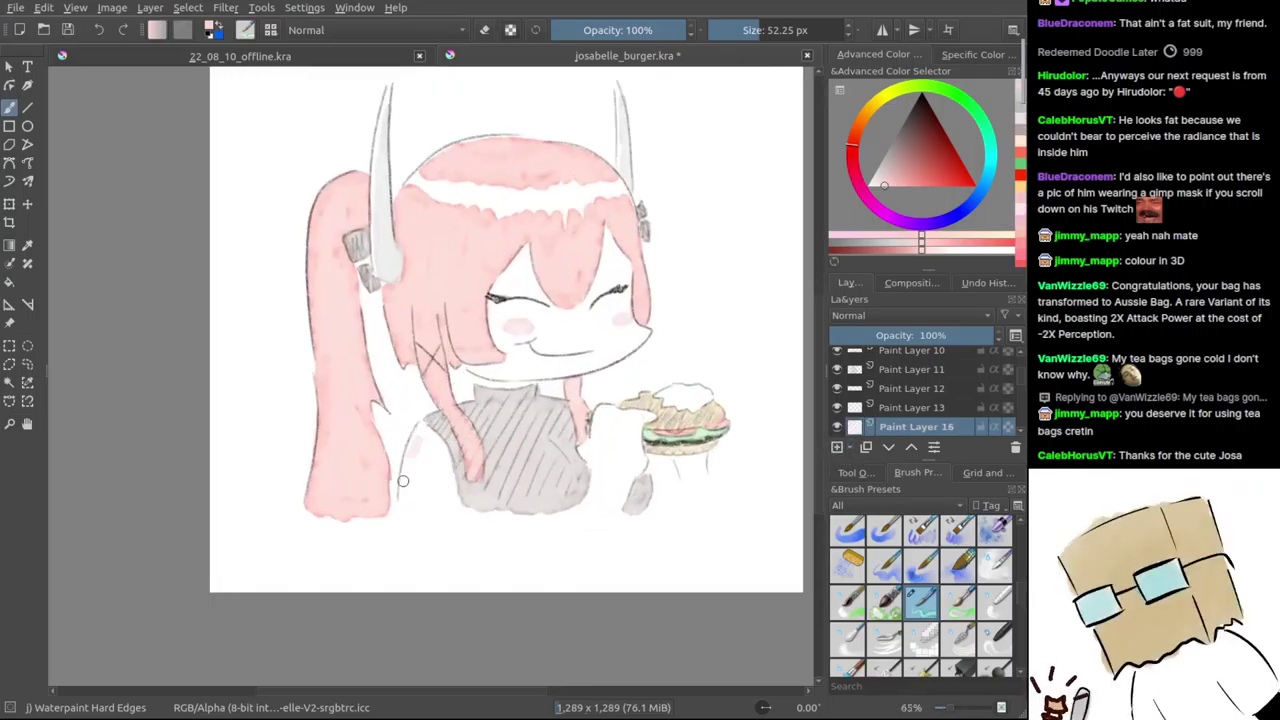
pyautogui.moveTo(425, 438); pyautogui.dragTo(414, 514)
pyautogui.hotkey('ctrl', 'z')
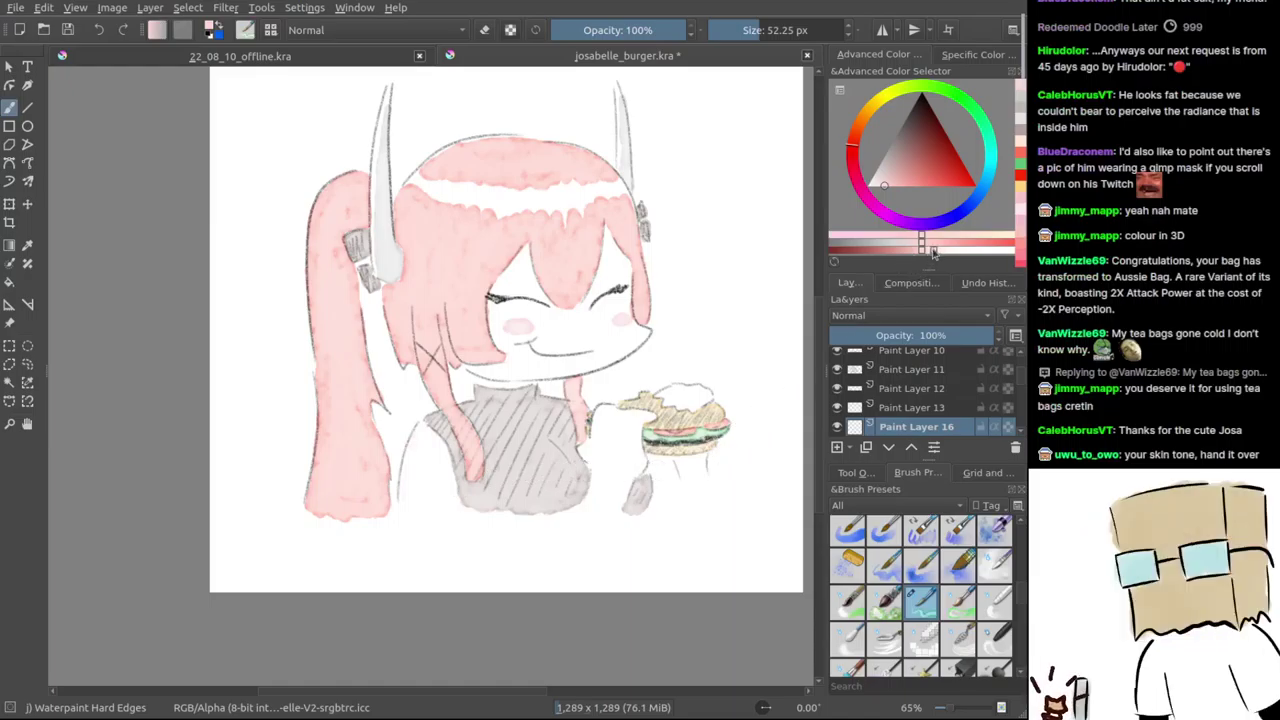
# - Lighten the skin colour and fill the arm beside the ponytail with it at 52.25 px
pyautogui.scroll(1, 465, 492)
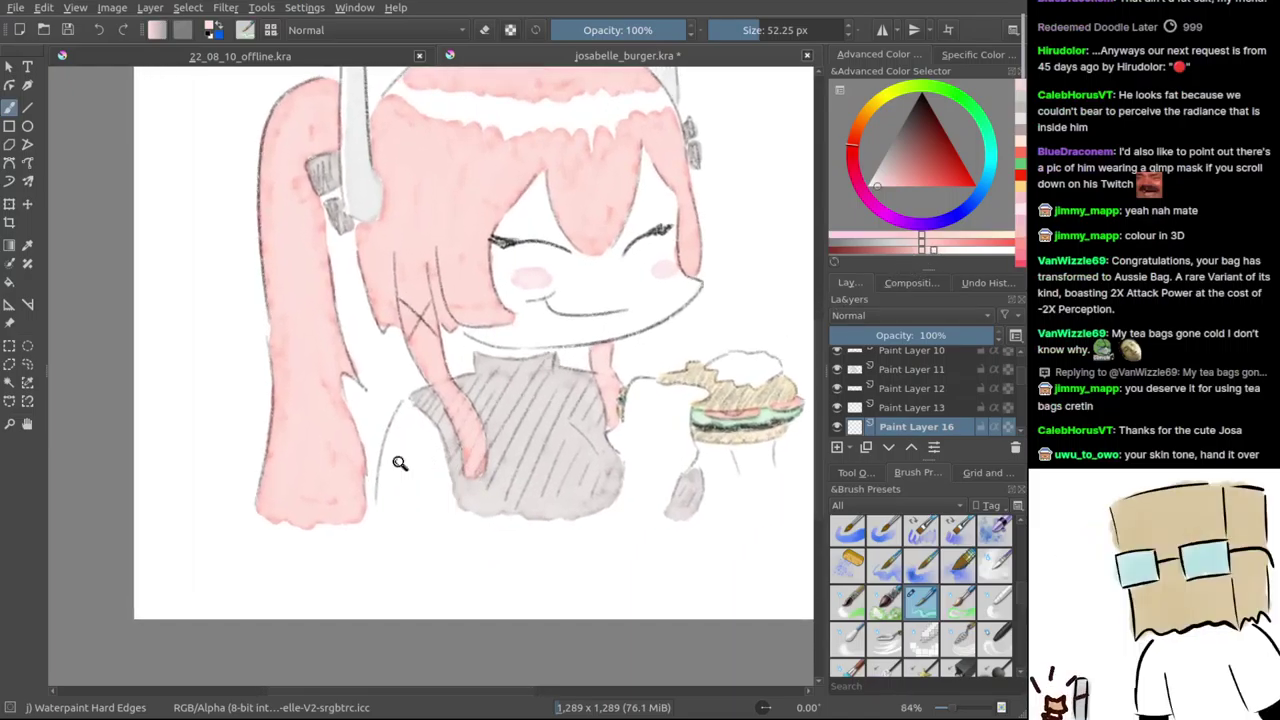
pyautogui.scroll(1, 425, 475)
pyautogui.moveTo(405, 381)
pyautogui.mouseDown()
pyautogui.moveTo(380, 532)
pyautogui.moveTo(440, 531)
pyautogui.mouseUp()
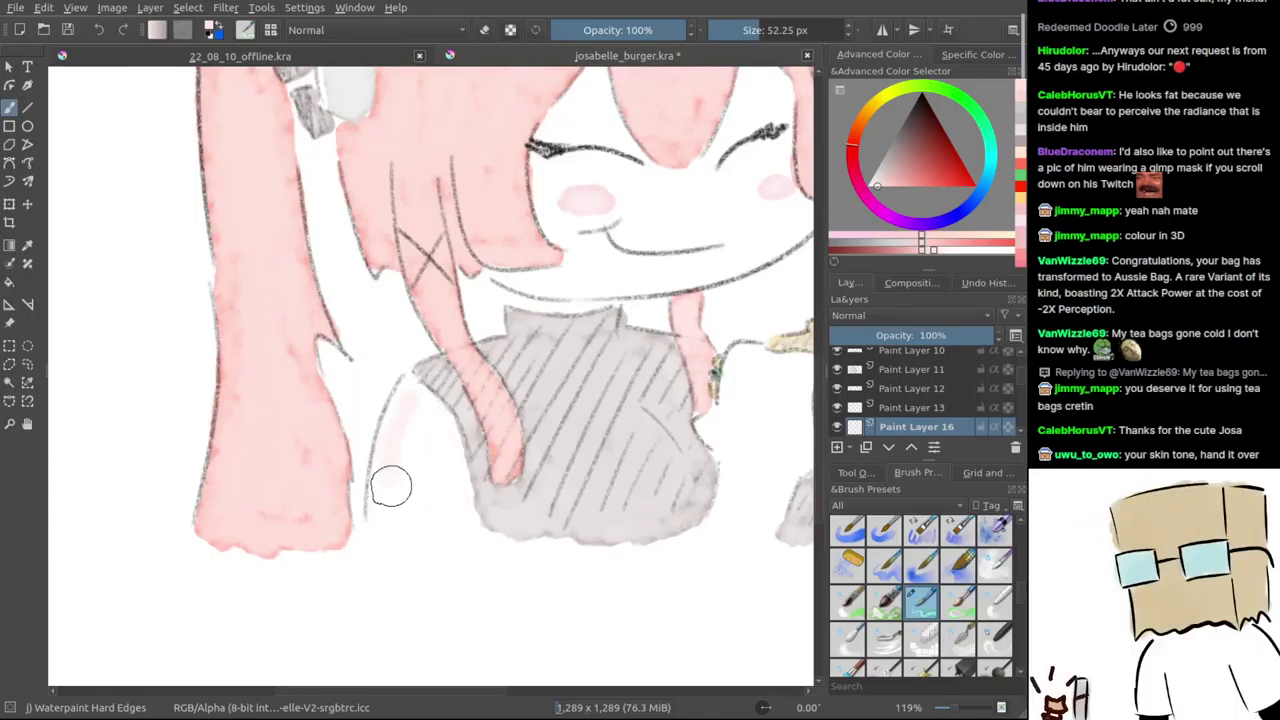
pyautogui.moveTo(403, 402)
pyautogui.mouseDown()
pyautogui.moveTo(378, 480)
pyautogui.moveTo(409, 400)
pyautogui.moveTo(400, 513)
pyautogui.mouseUp()
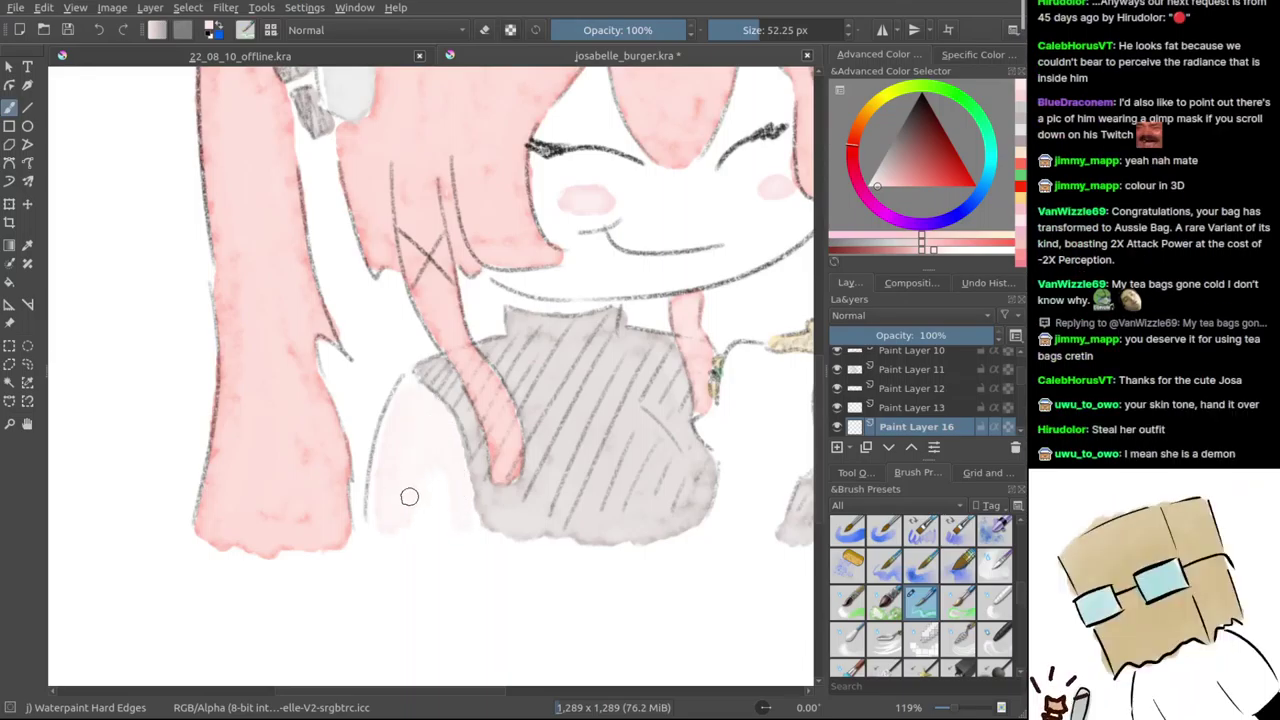
pyautogui.moveTo(459, 521)
pyautogui.mouseDown()
pyautogui.moveTo(427, 474)
pyautogui.moveTo(413, 499)
pyautogui.moveTo(443, 519)
pyautogui.mouseUp()
# - Fill the raised arm and the hand holding the burger with the same very pale pink
pyautogui.scroll(-2, 460, 515)
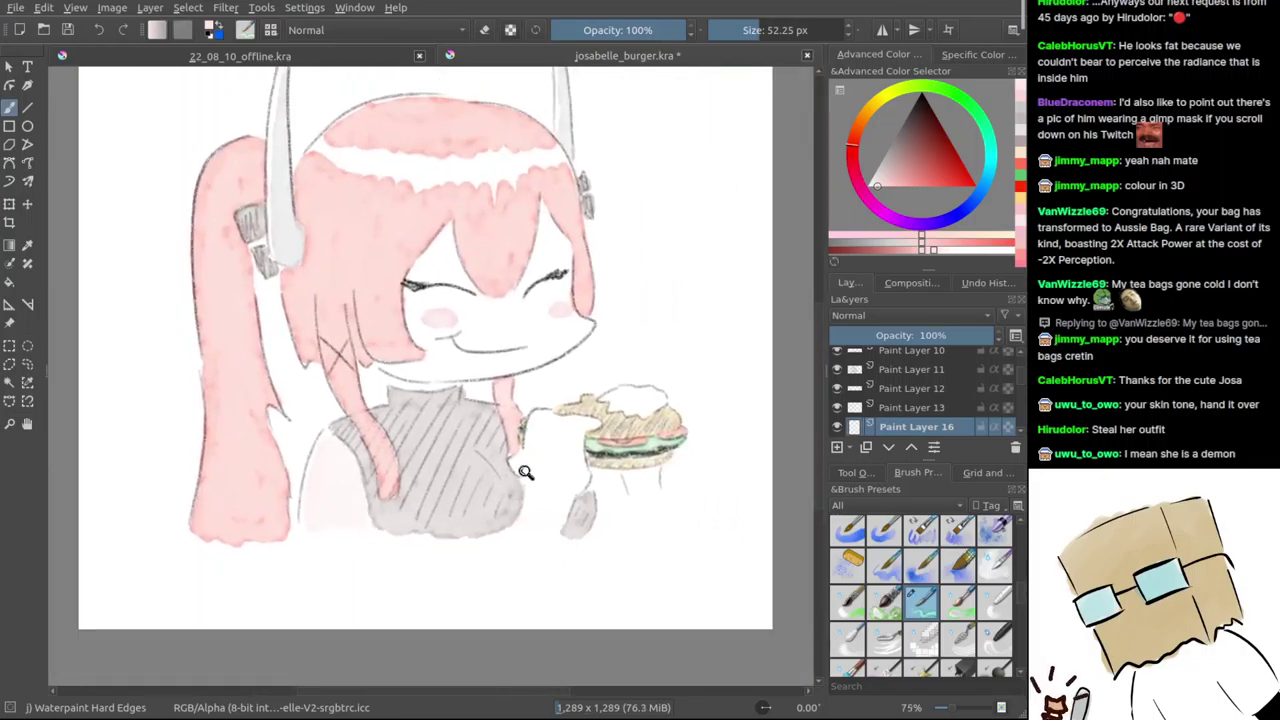
pyautogui.scroll(1, 505, 500)
pyautogui.moveTo(522, 467)
pyautogui.mouseDown()
pyautogui.moveTo(529, 566)
pyautogui.moveTo(577, 508)
pyautogui.moveTo(576, 541)
pyautogui.moveTo(612, 479)
pyautogui.moveTo(604, 489)
pyautogui.moveTo(602, 423)
pyautogui.moveTo(617, 394)
pyautogui.moveTo(581, 399)
pyautogui.mouseUp()
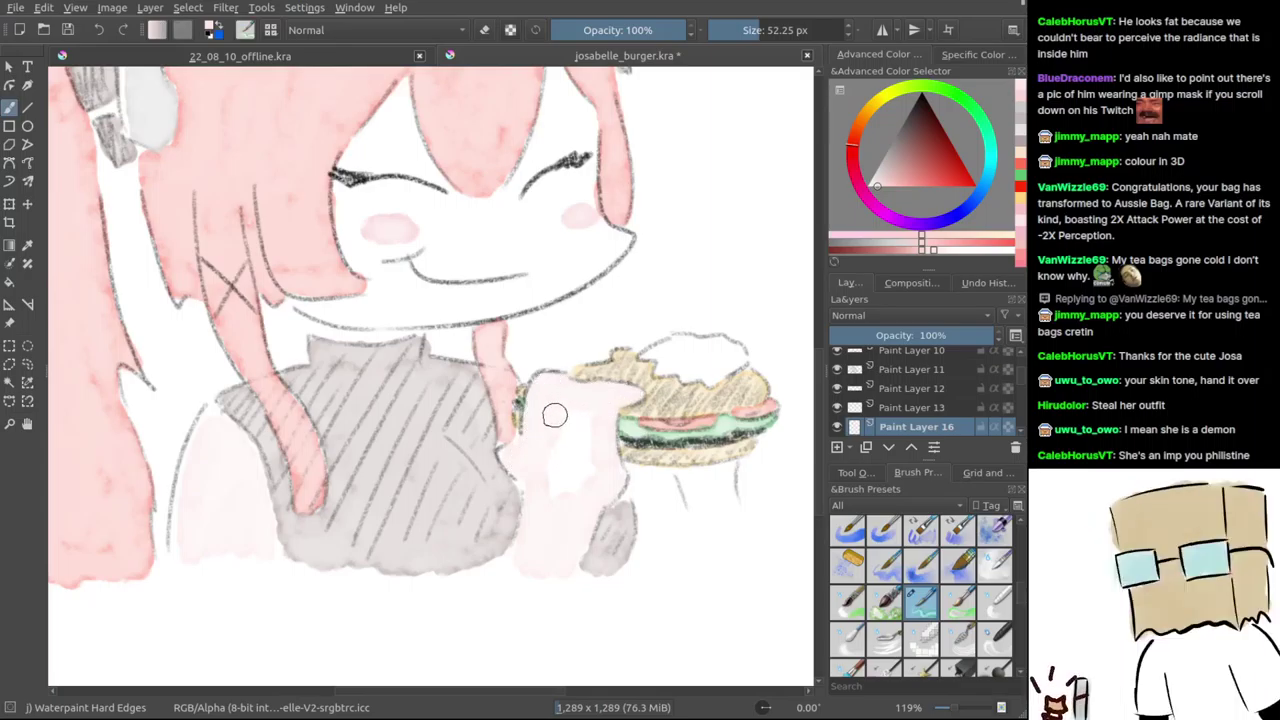
pyautogui.scroll(-3, 590, 440)
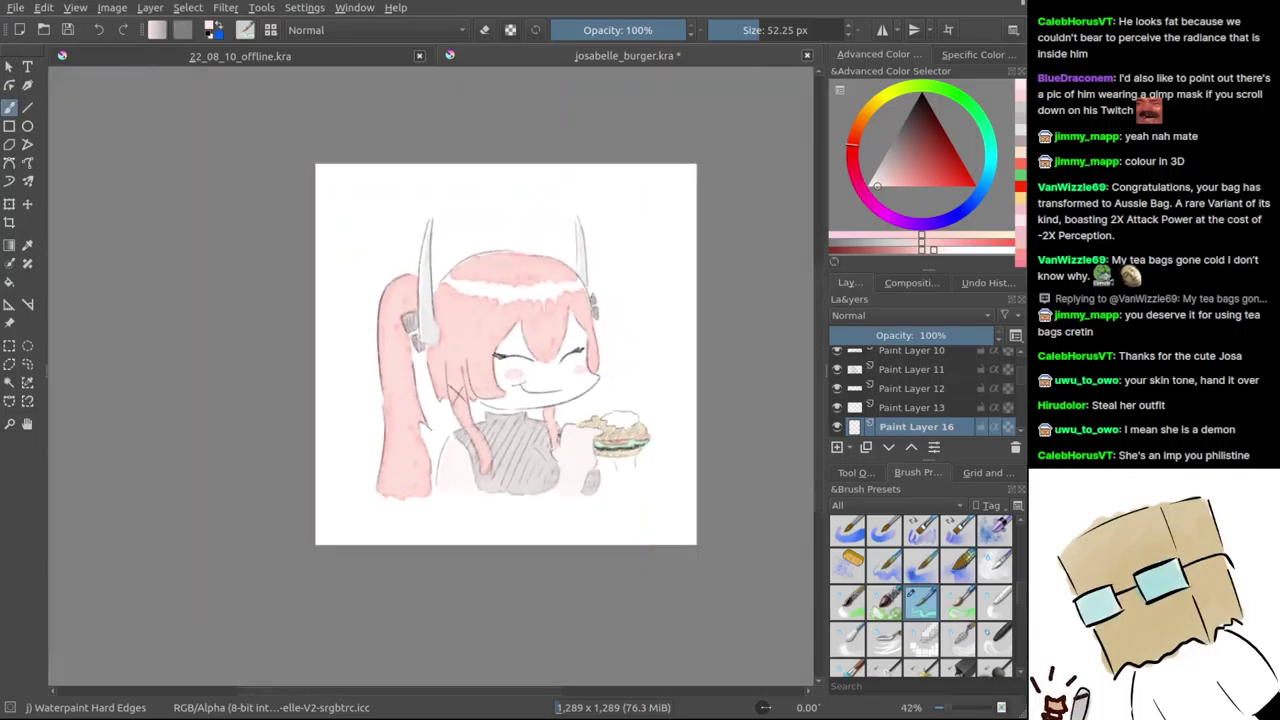
pyautogui.scroll(5, 617, 446)
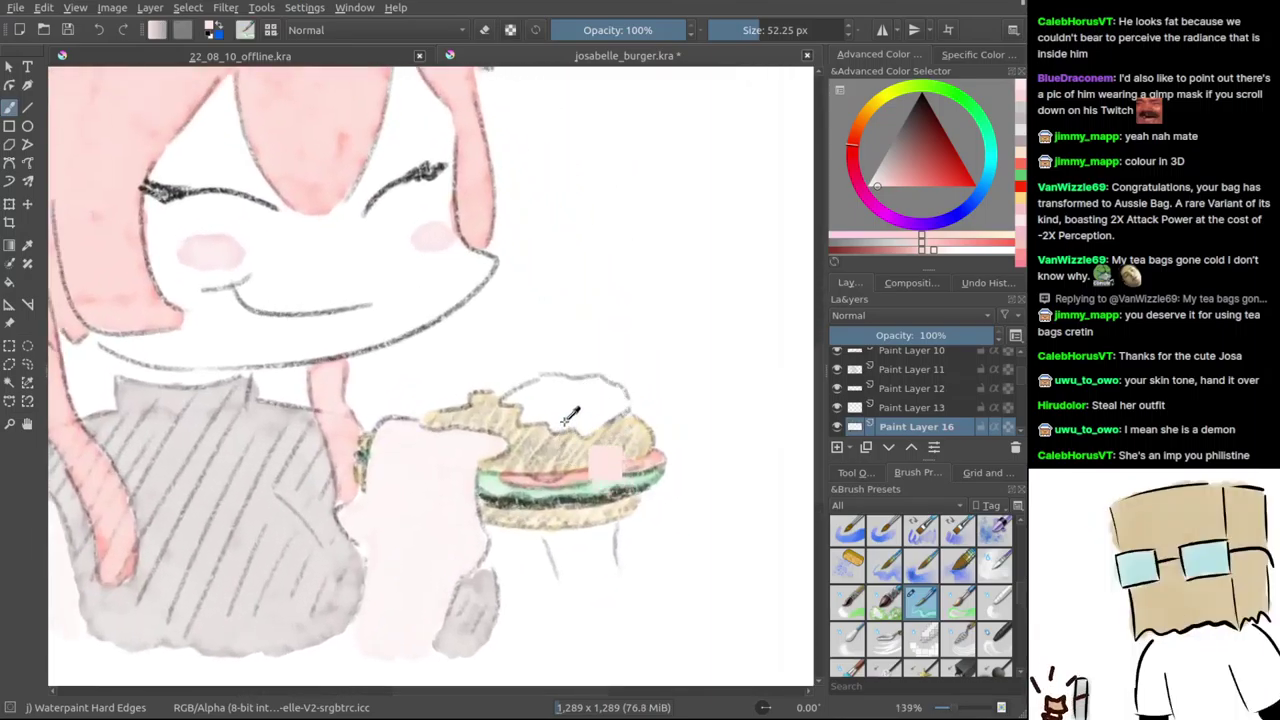
# - Fill the fingers above the burger bun and the far arm beneath the burger with the very pale pink skin colour
pyautogui.scroll(3, 567, 420)
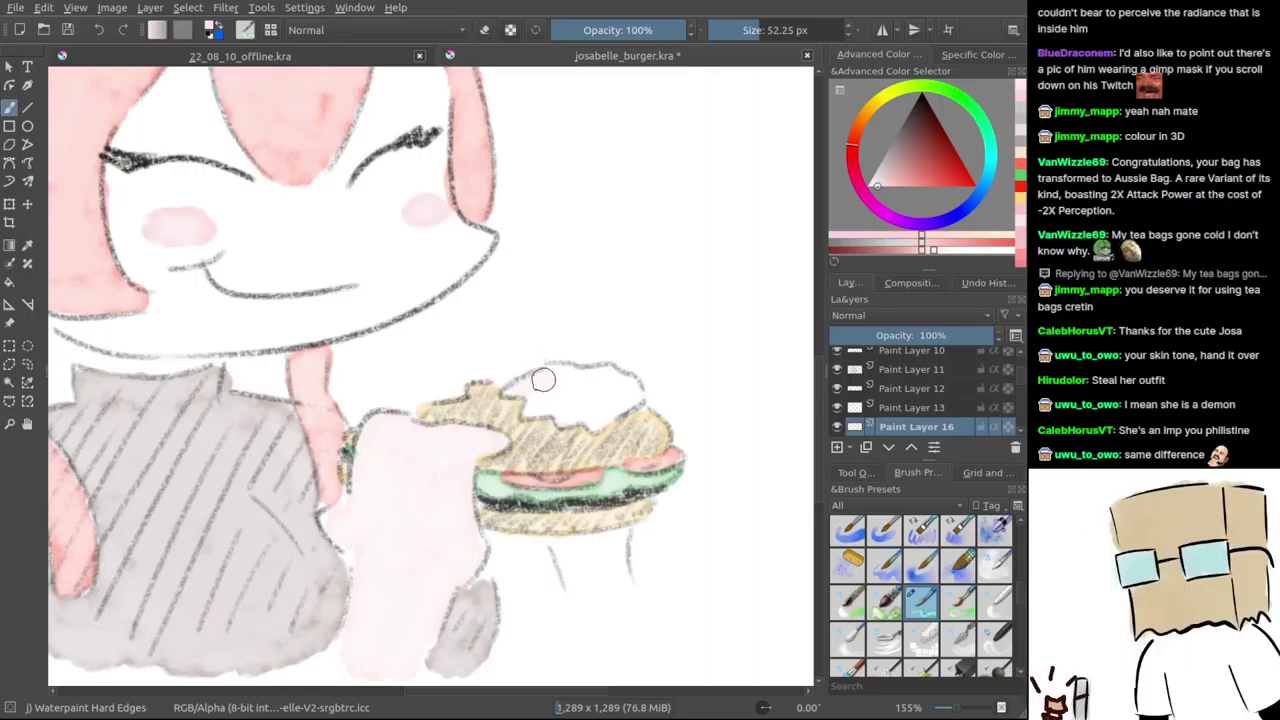
pyautogui.moveTo(562, 374)
pyautogui.mouseDown()
pyautogui.moveTo(577, 422)
pyautogui.moveTo(617, 390)
pyautogui.mouseUp()
pyautogui.scroll(-3, 629, 371)
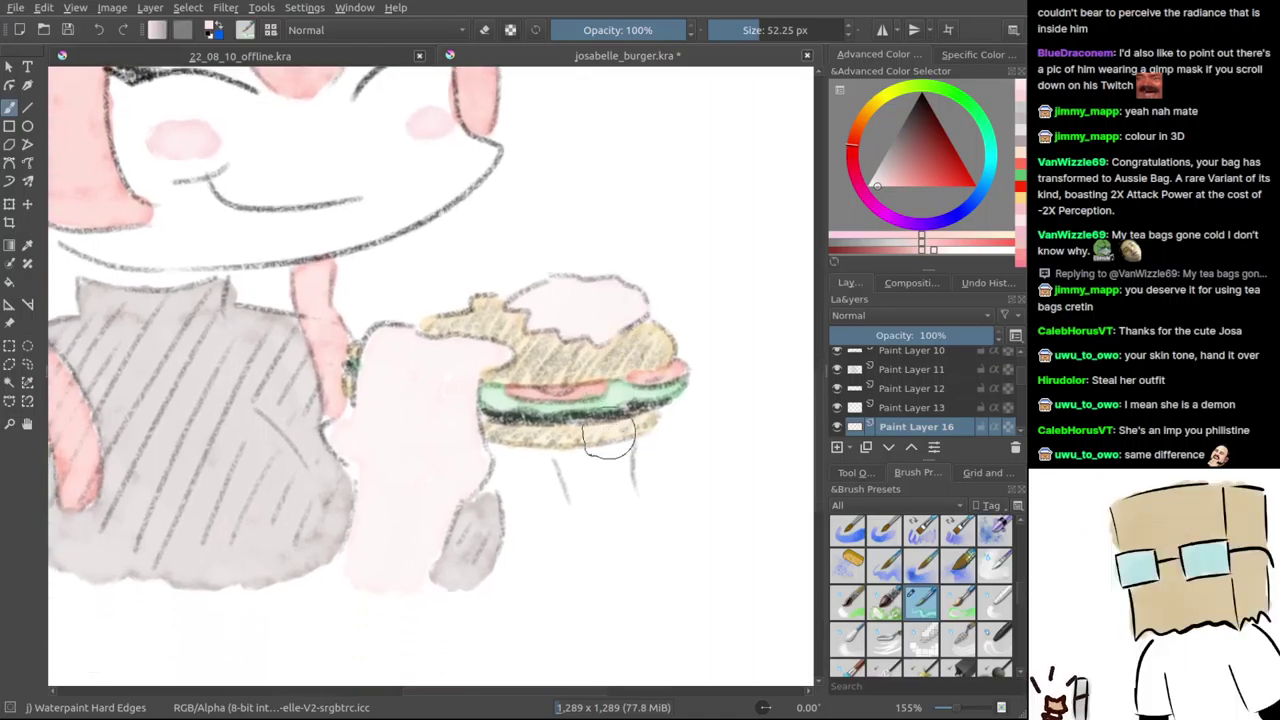
pyautogui.moveTo(569, 454)
pyautogui.mouseDown()
pyautogui.moveTo(595, 549)
pyautogui.moveTo(607, 510)
pyautogui.moveTo(629, 532)
pyautogui.moveTo(619, 456)
pyautogui.mouseUp()
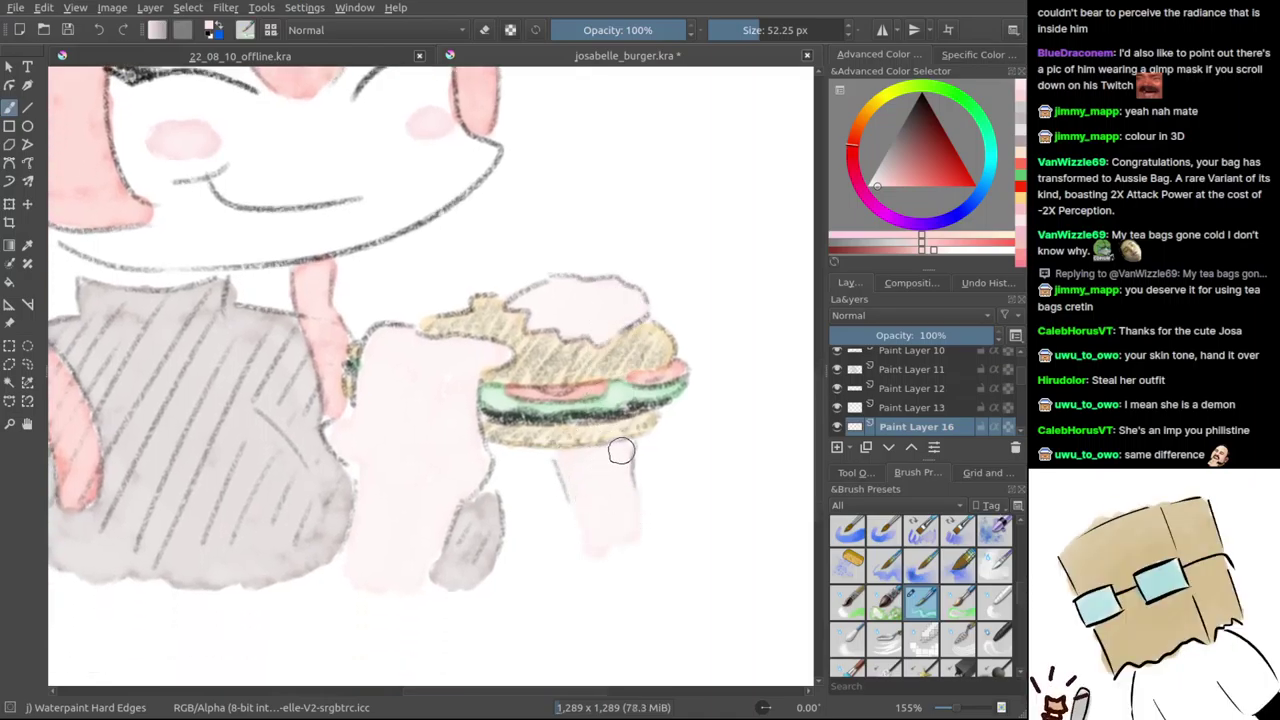
# - Fill the face and neck with the same very pale pink skin colour at 52.25 px
pyautogui.scroll(-4, 661, 513)
pyautogui.scroll(3, 500, 446)
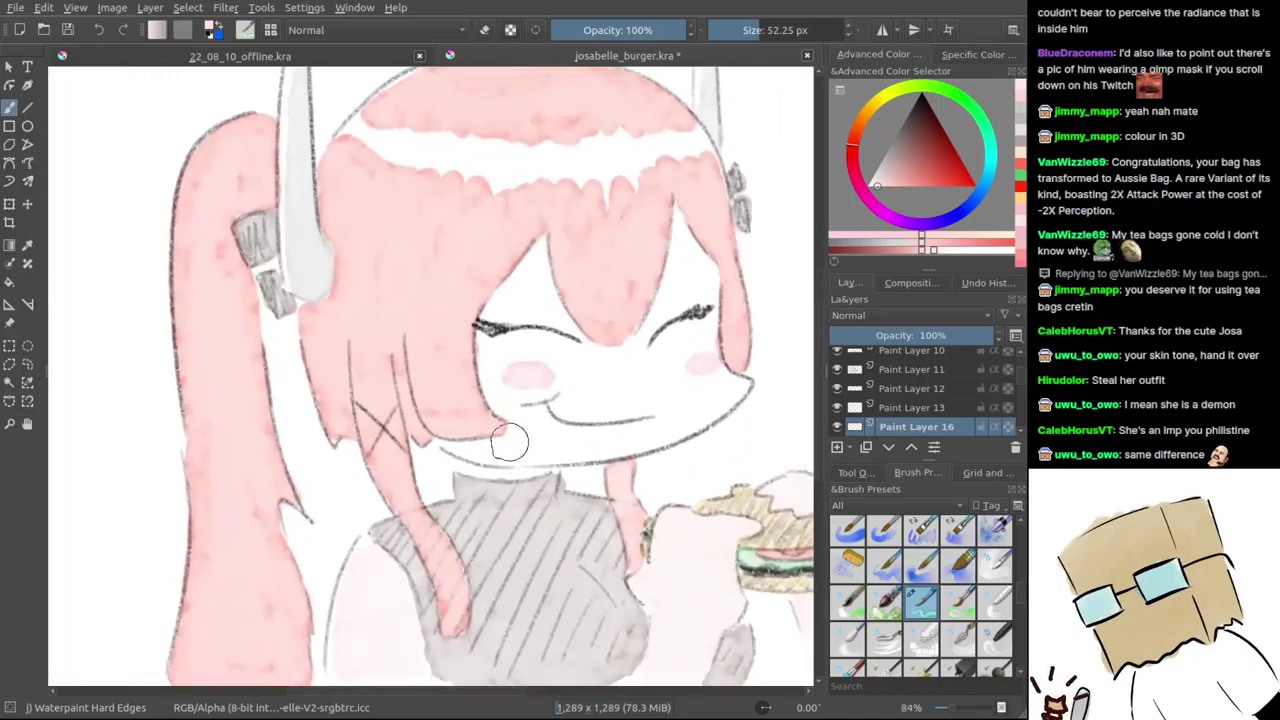
pyautogui.scroll(1, 472, 464)
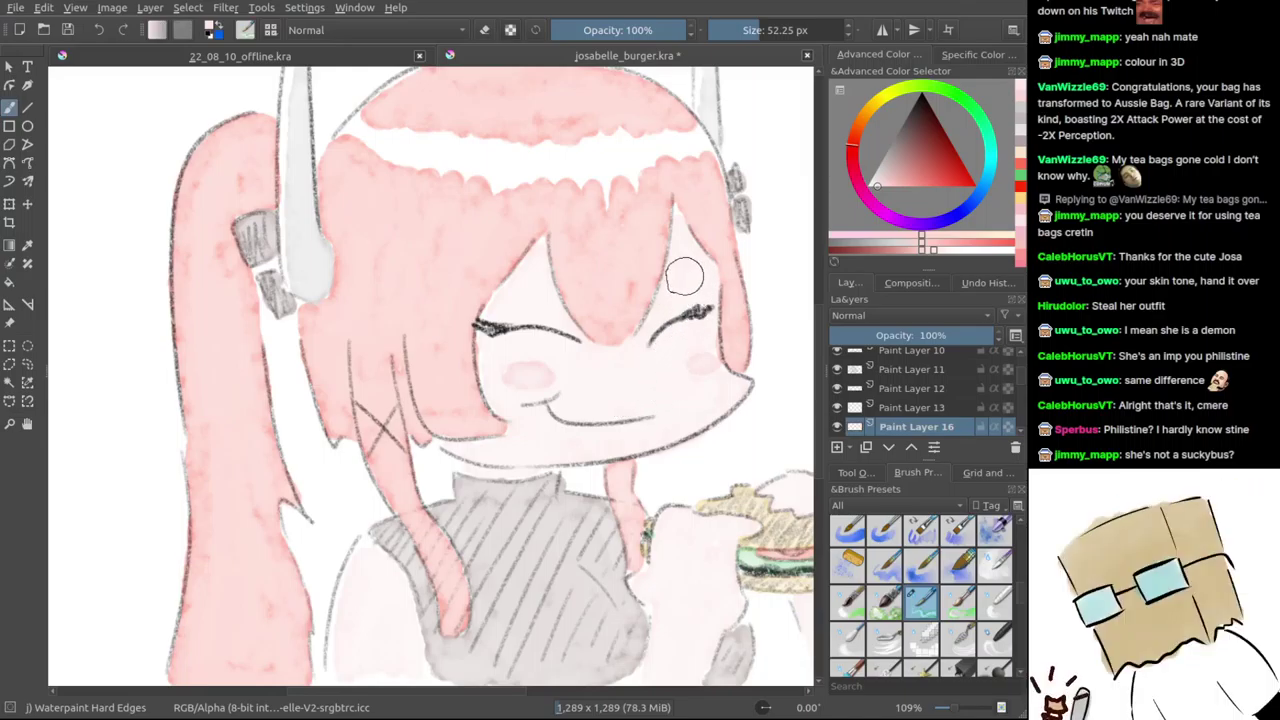
pyautogui.moveTo(657, 308)
pyautogui.mouseDown()
pyautogui.moveTo(674, 420)
pyautogui.moveTo(623, 471)
pyautogui.mouseUp()
pyautogui.moveTo(606, 410); pyautogui.dragTo(603, 394)
pyautogui.moveTo(637, 444); pyautogui.dragTo(534, 525)
pyautogui.moveTo(484, 472); pyautogui.dragTo(570, 470)
pyautogui.moveTo(570, 470); pyautogui.dragTo(565, 433)
pyautogui.moveTo(640, 557); pyautogui.dragTo(671, 570)
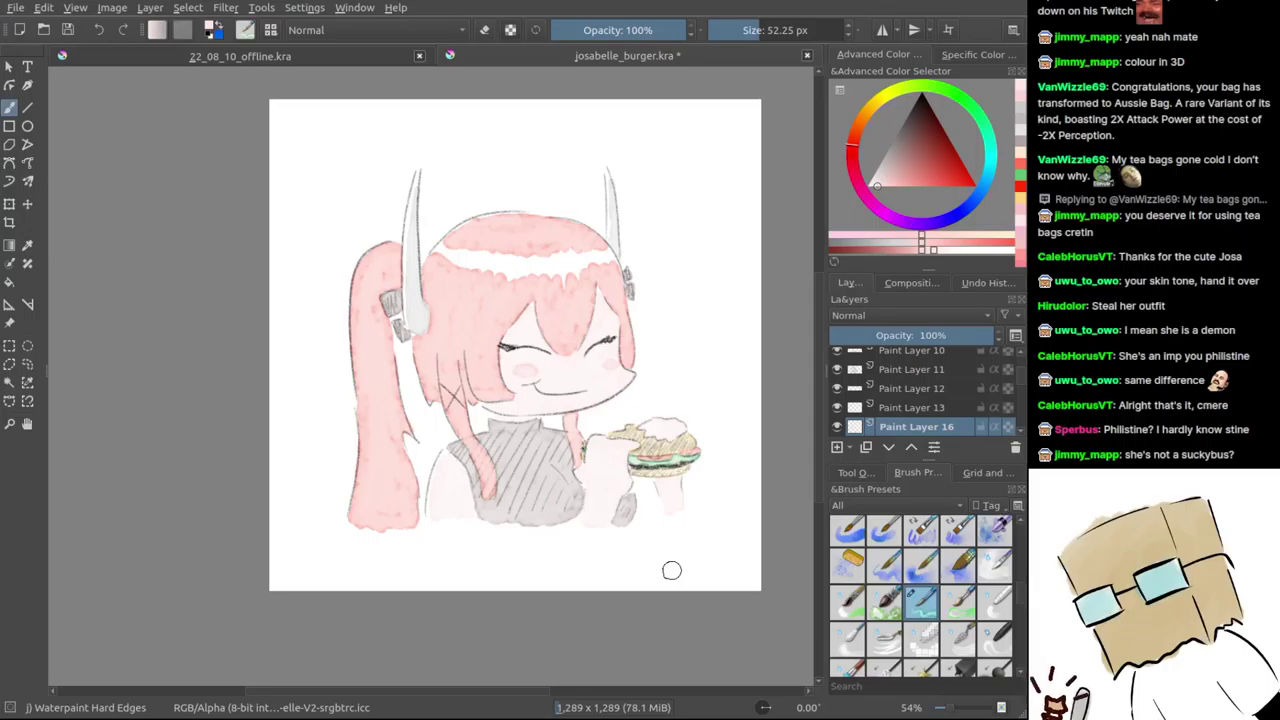
pyautogui.moveTo(645, 561); pyautogui.dragTo(571, 582)
pyautogui.scroll(-3, 558, 569)
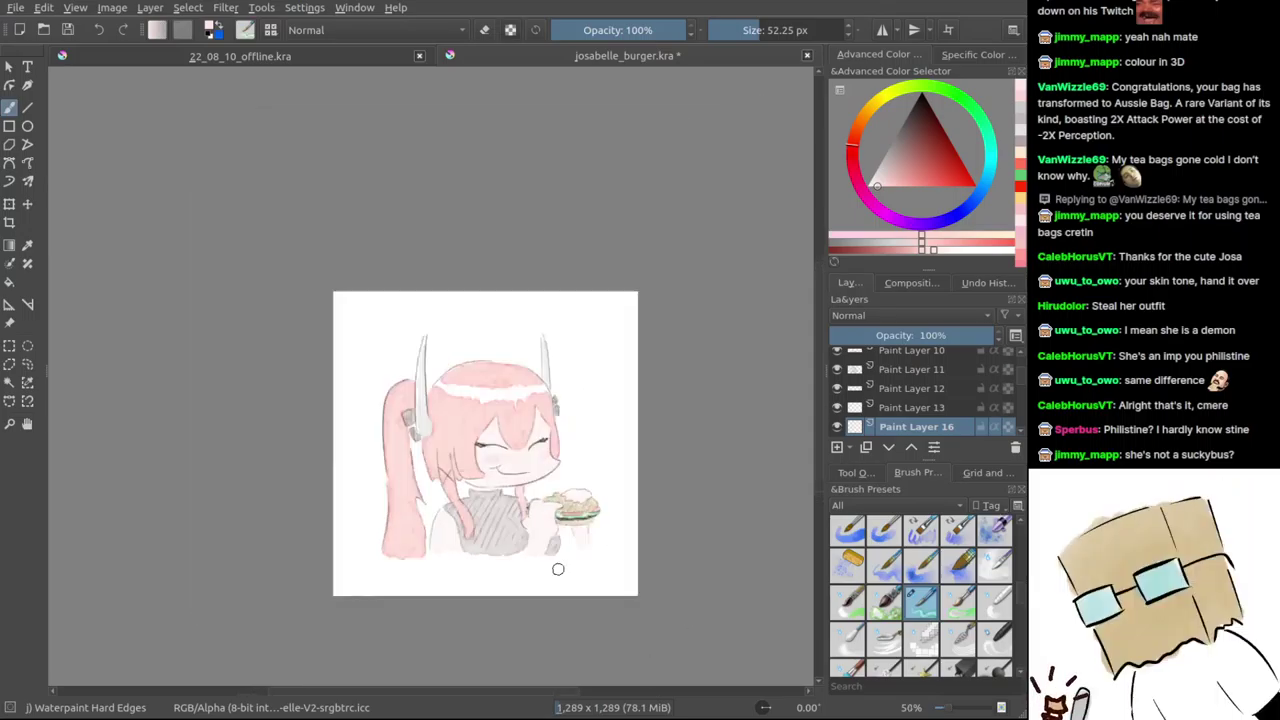
pyautogui.scroll(6, 558, 569)
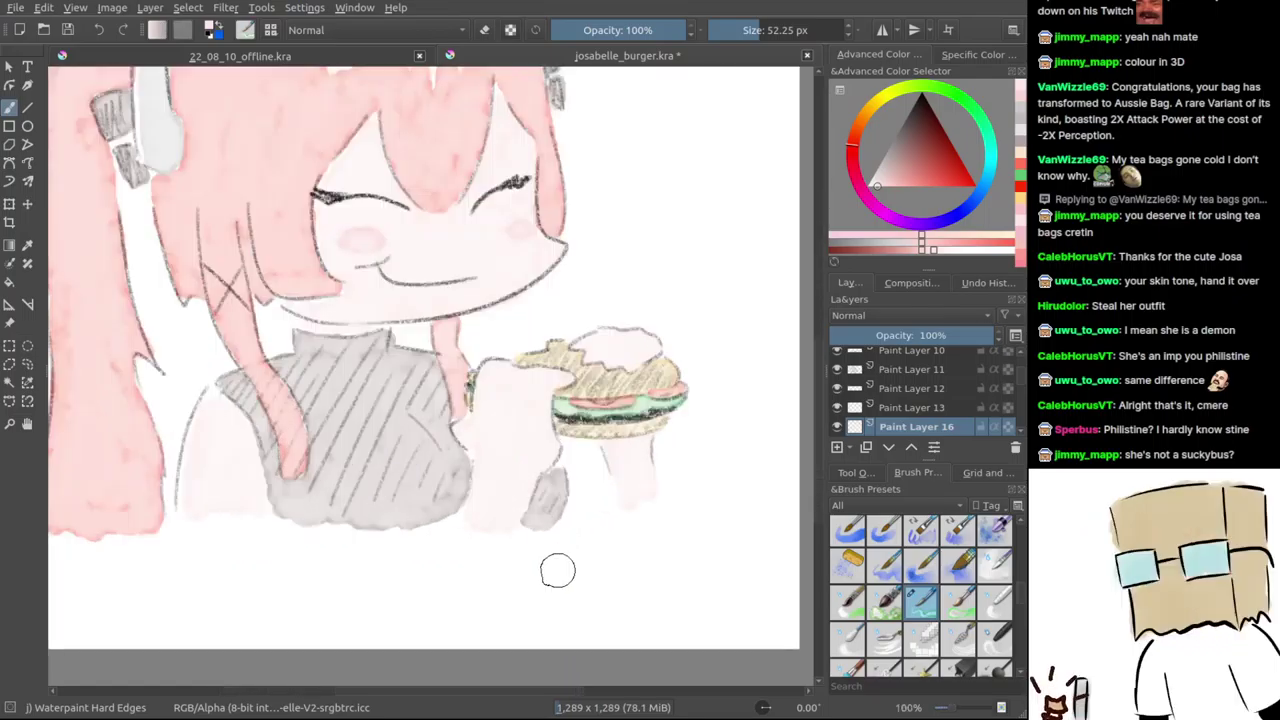
pyautogui.moveTo(554, 571); pyautogui.dragTo(591, 575)
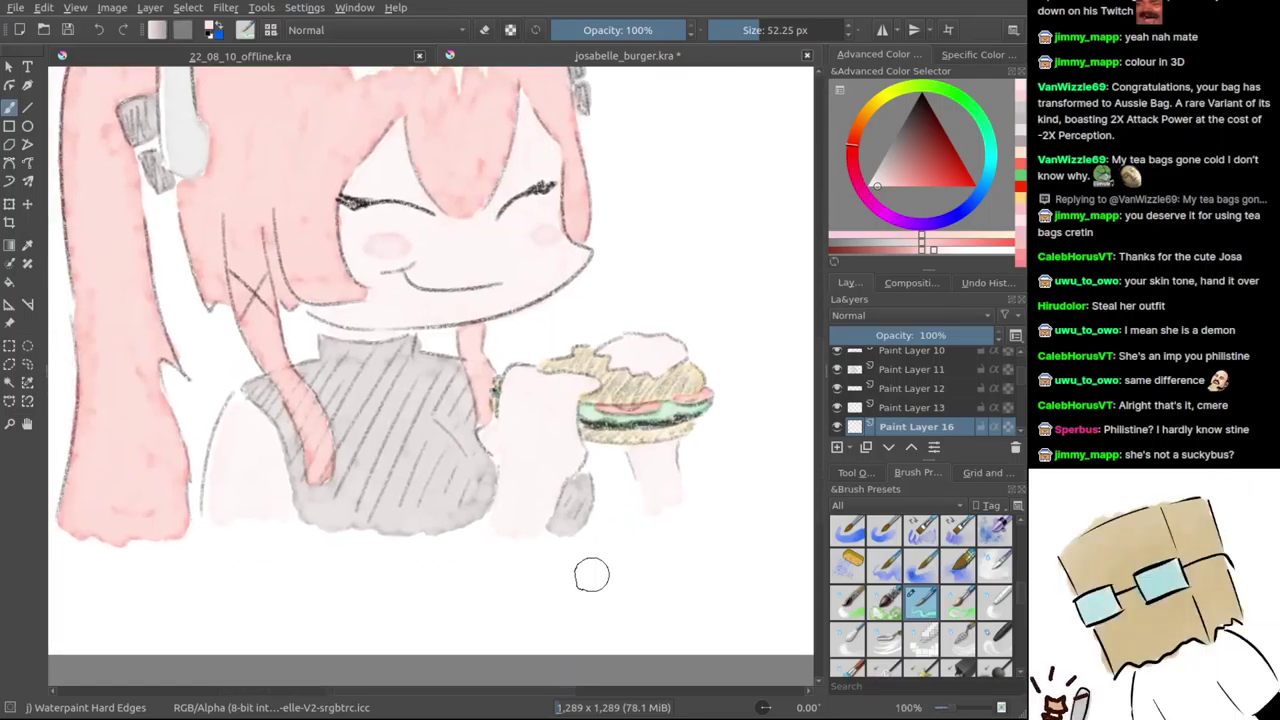
# - On Paint Layer 11, choose a pinkish grey and delete the small grey patch beside the raised forearm using a rectangular selection
pyautogui.scroll(1, 880, 380)
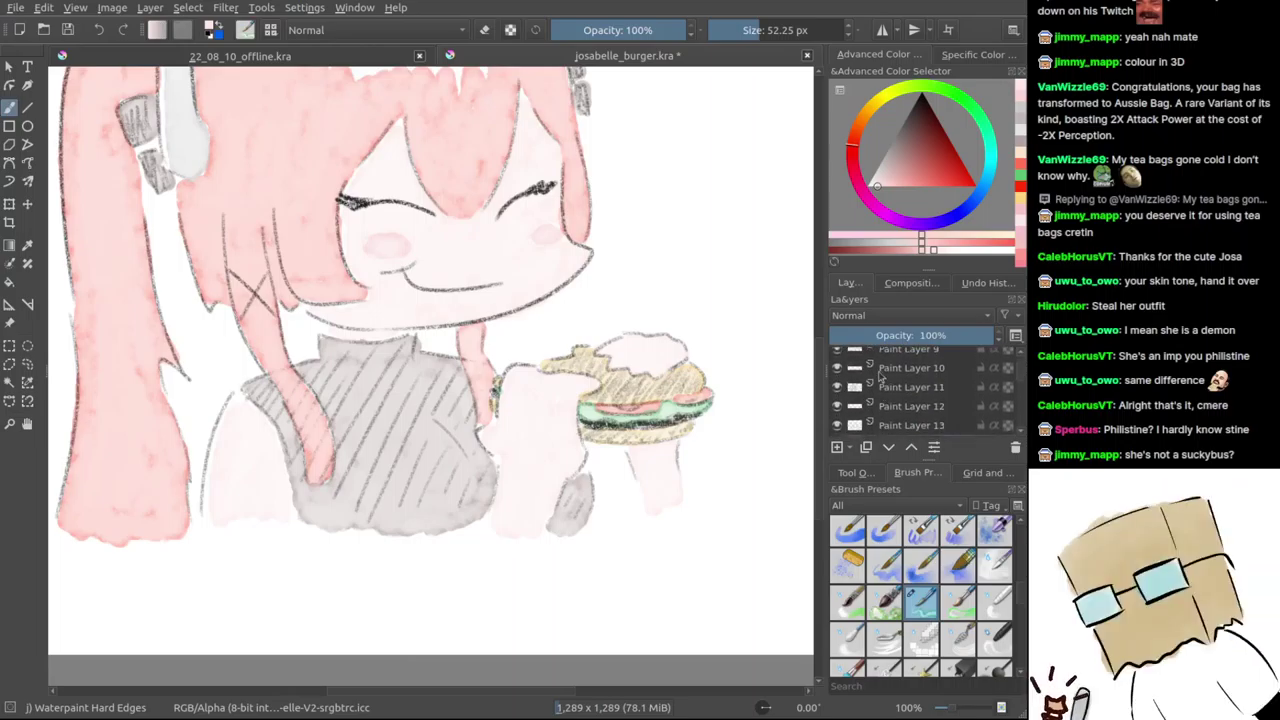
pyautogui.click(896, 378)
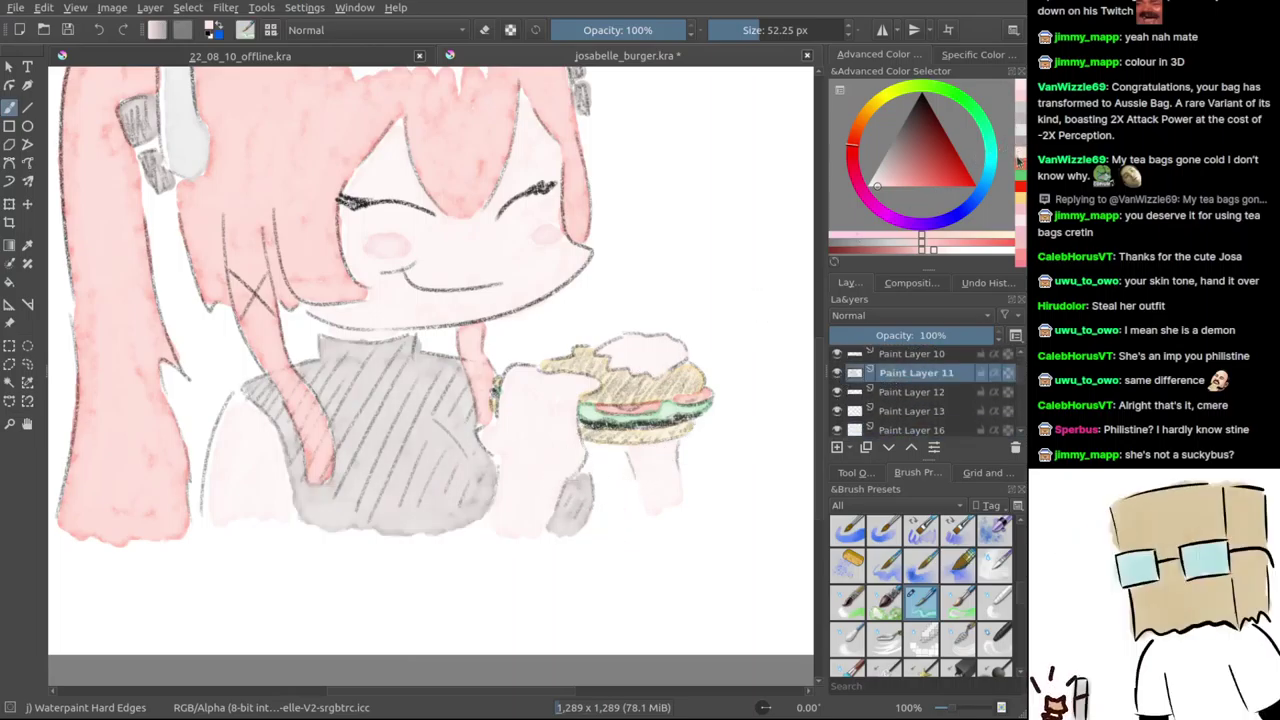
pyautogui.click(1020, 112)
pyautogui.click(1020, 140)
pyautogui.moveTo(594, 520)
pyautogui.mouseDown()
pyautogui.moveTo(613, 562)
pyautogui.moveTo(630, 530)
pyautogui.mouseUp()
pyautogui.hotkey('ctrl', 'z')
pyautogui.hotkey('ctrl', 'r')
pyautogui.moveTo(530, 467); pyautogui.dragTo(634, 561)
pyautogui.press('Delete')
pyautogui.hotkey('ctrl', 'shift', 'a')
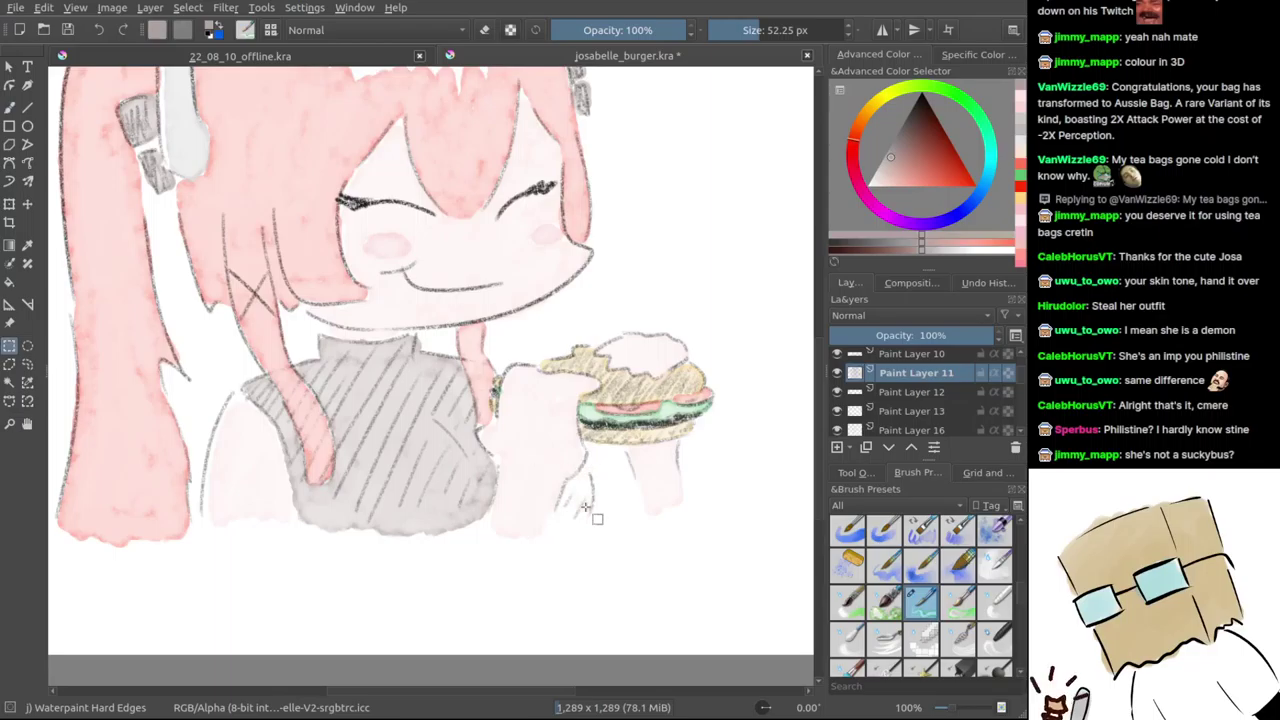
# - Repaint the small patch of the top beside the raised forearm with the pinkish grey at 52.25 px
pyautogui.scroll(3, 588, 510)
pyautogui.press('b')
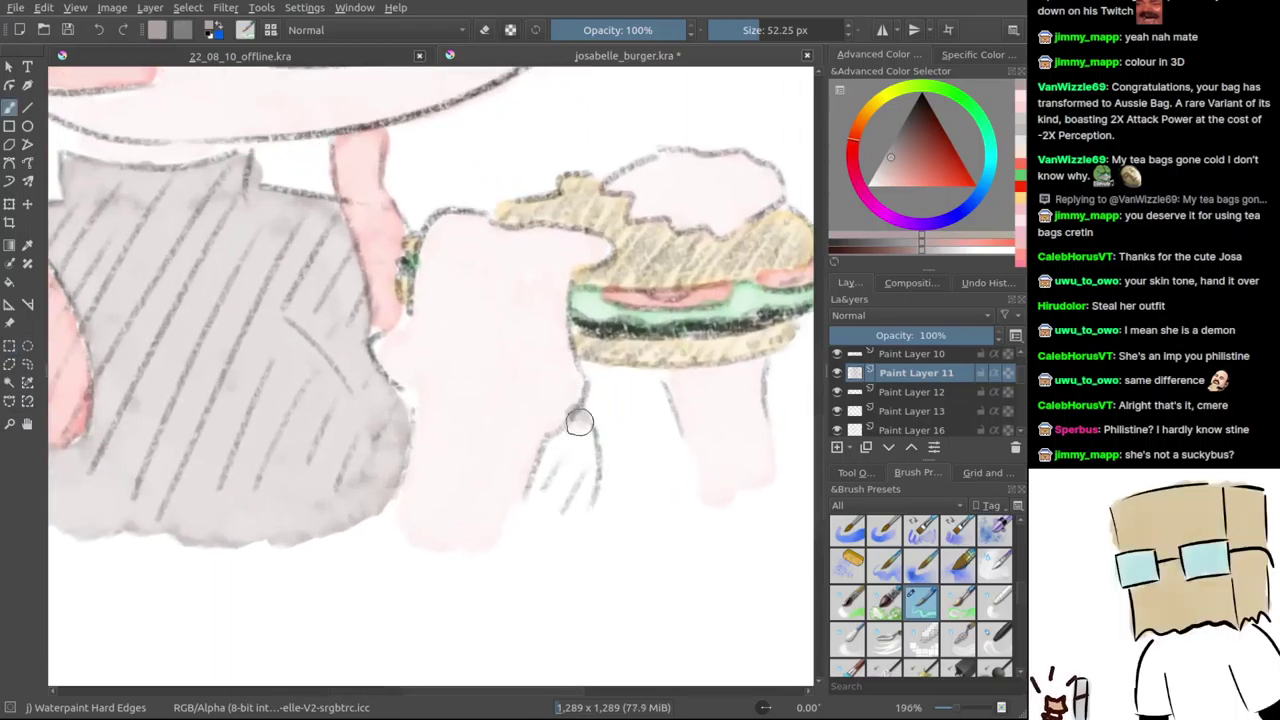
pyautogui.moveTo(580, 420)
pyautogui.mouseDown()
pyautogui.moveTo(589, 489)
pyautogui.moveTo(554, 531)
pyautogui.moveTo(525, 532)
pyautogui.moveTo(557, 443)
pyautogui.moveTo(578, 435)
pyautogui.moveTo(556, 510)
pyautogui.moveTo(558, 610)
pyautogui.mouseUp()
pyautogui.moveTo(480, 526)
pyautogui.mouseDown()
pyautogui.moveTo(515, 410)
pyautogui.moveTo(514, 440)
pyautogui.mouseUp()
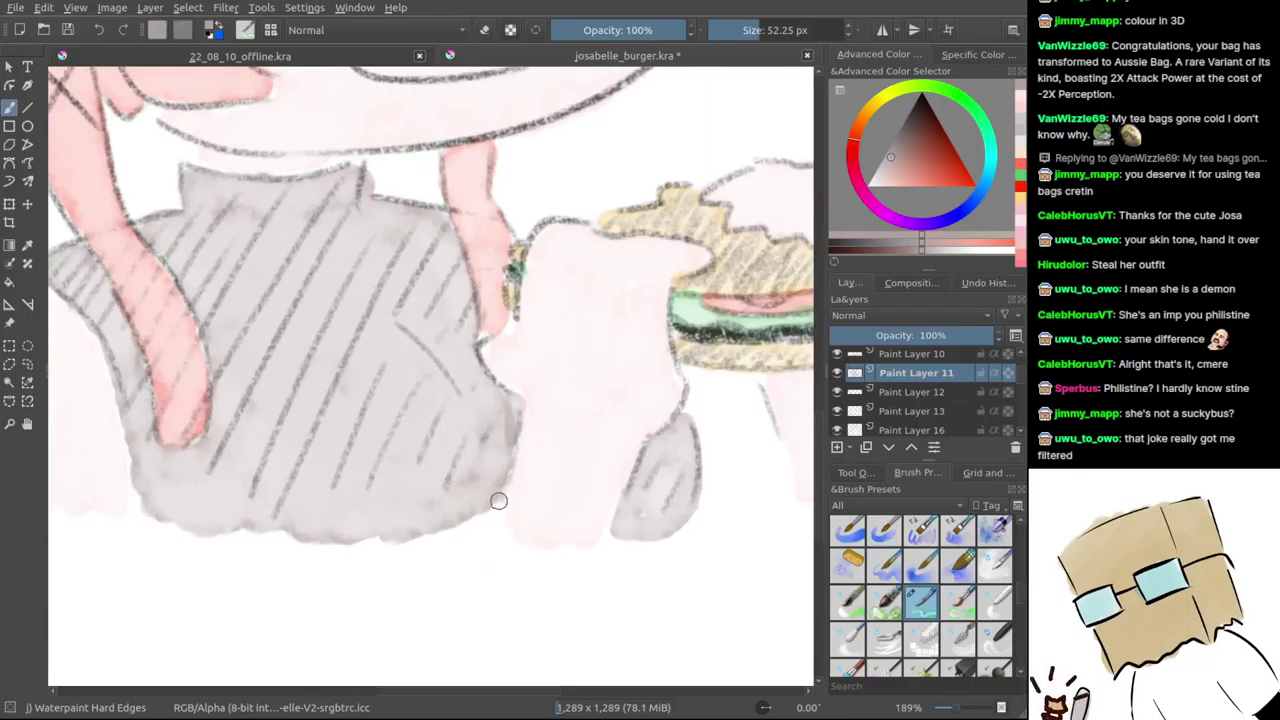
# - Select the main body of the top up to its collar, delete its grey fill, and clear the selection
pyautogui.scroll(-3, 437, 534)
pyautogui.scroll(-2, 480, 545)
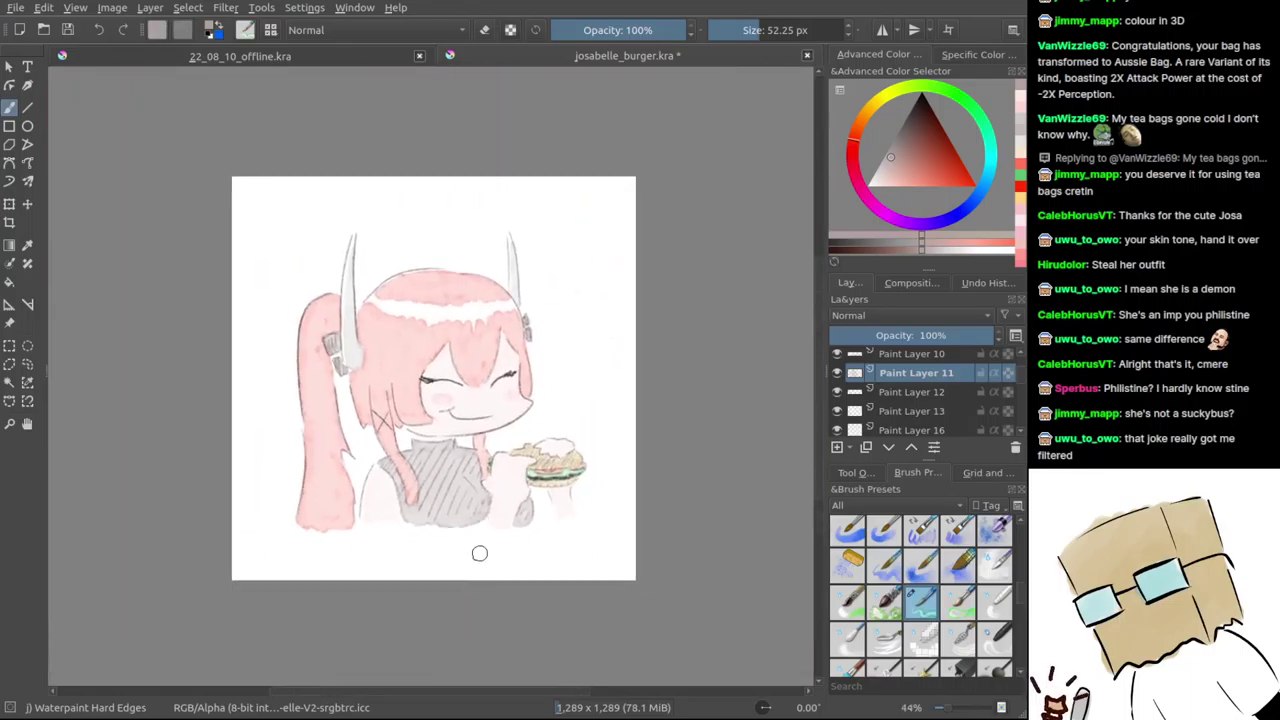
pyautogui.scroll(4, 471, 506)
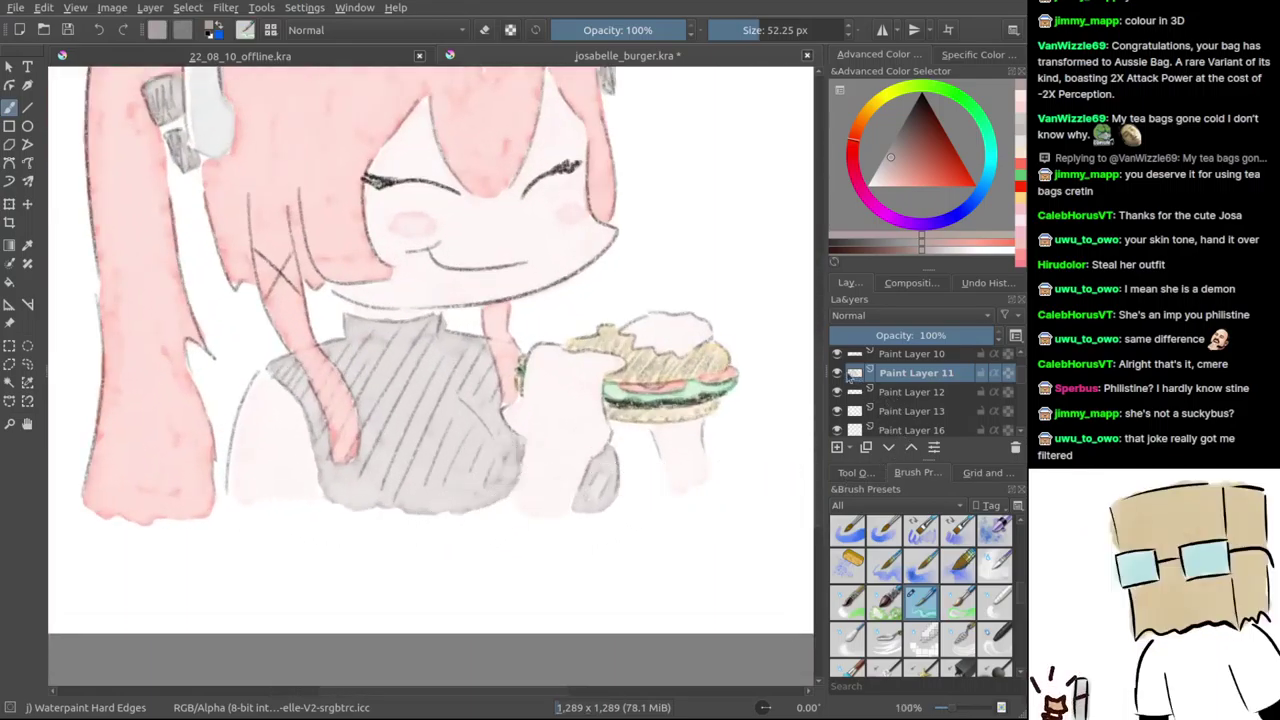
pyautogui.hotkey('ctrl', 'r')
pyautogui.moveTo(248, 321); pyautogui.dragTo(541, 534)
pyautogui.moveTo(307, 300); pyautogui.dragTo(493, 345)
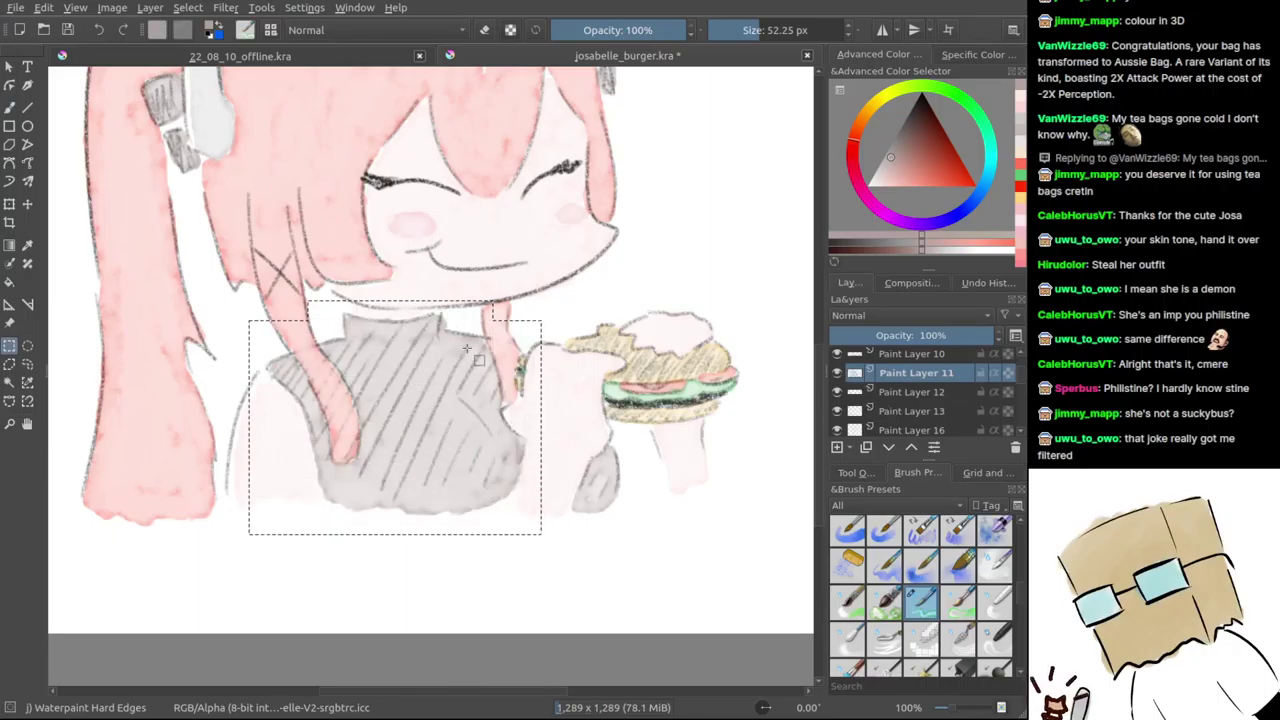
pyautogui.press('Delete')
pyautogui.hotkey('ctrl', 'shift', 'a')
pyautogui.scroll(3, 434, 357)
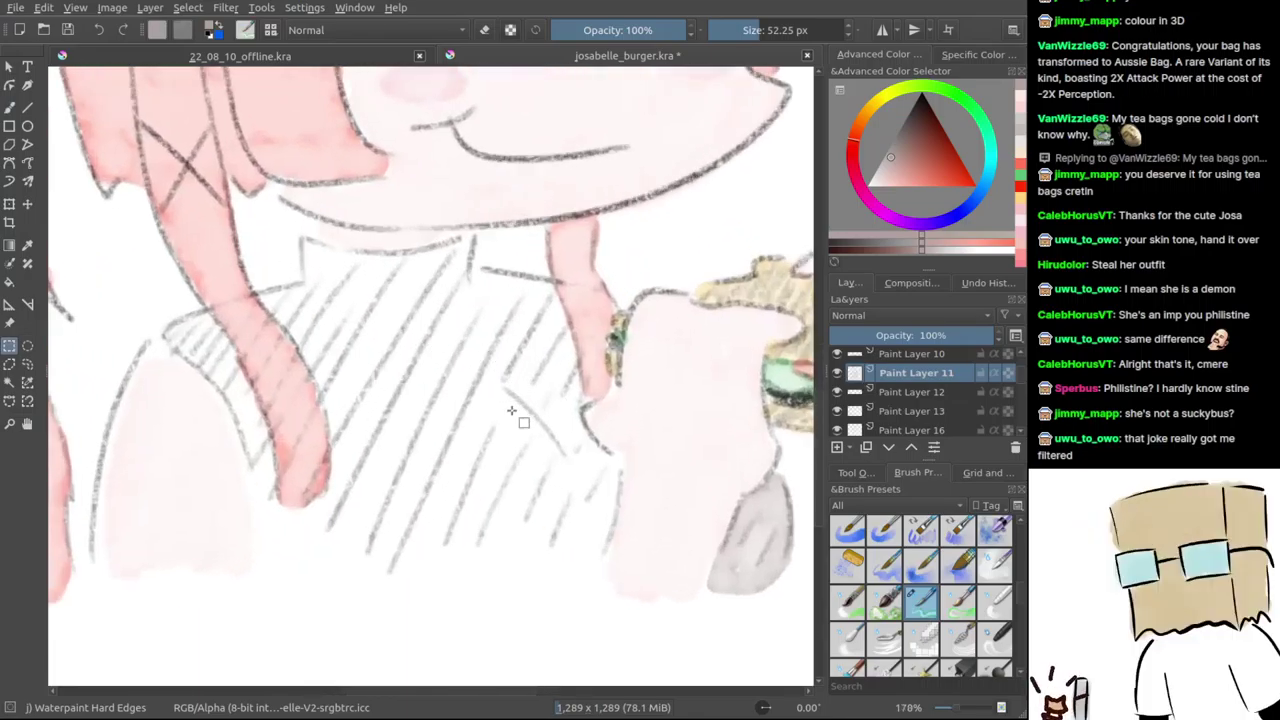
pyautogui.moveTo(539, 406); pyautogui.dragTo(587, 392)
pyautogui.moveTo(646, 447)
pyautogui.mouseDown()
pyautogui.moveTo(624, 441)
pyautogui.moveTo(627, 425)
pyautogui.moveTo(621, 540)
pyautogui.mouseUp()
pyautogui.press('b')
pyautogui.hotkey('ctrl', 'z')
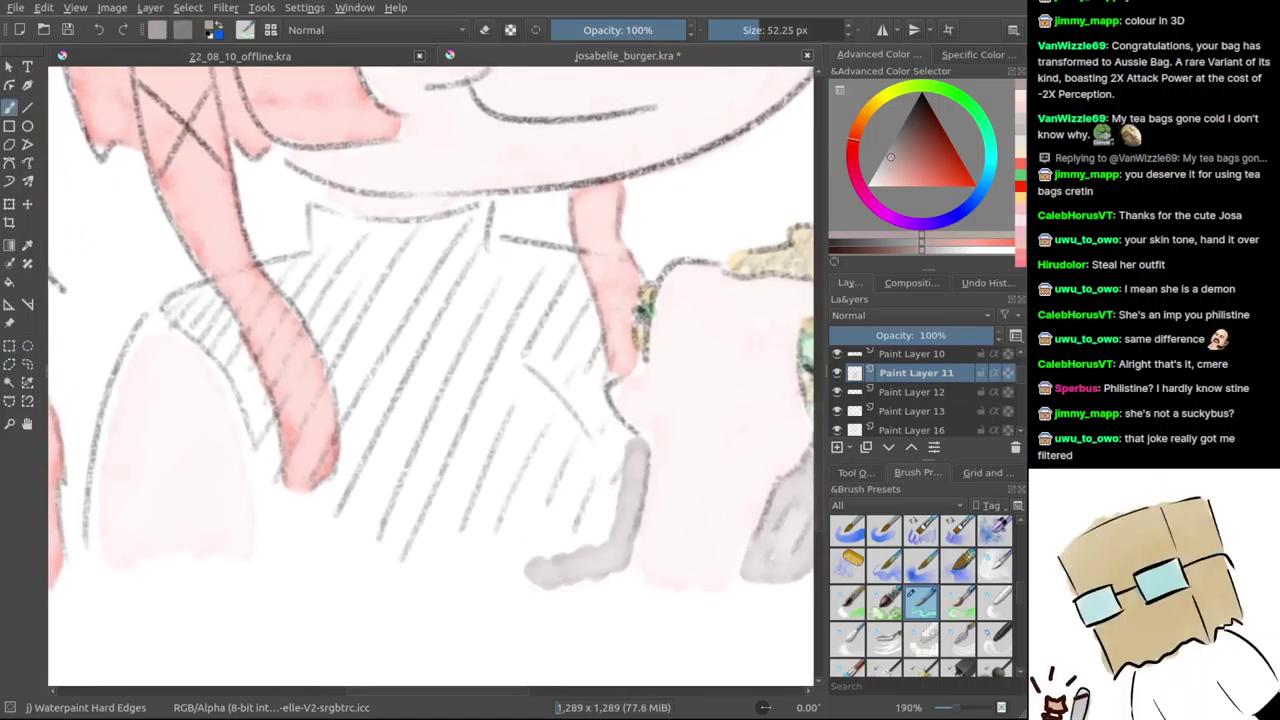
pyautogui.hotkey('ctrl', 'z')
pyautogui.moveTo(634, 451)
pyautogui.mouseDown()
pyautogui.moveTo(605, 568)
pyautogui.moveTo(524, 568)
pyautogui.mouseUp()
pyautogui.hotkey('ctrl', 'z')
pyautogui.moveTo(640, 442)
pyautogui.mouseDown()
pyautogui.moveTo(618, 566)
pyautogui.moveTo(567, 572)
pyautogui.mouseUp()
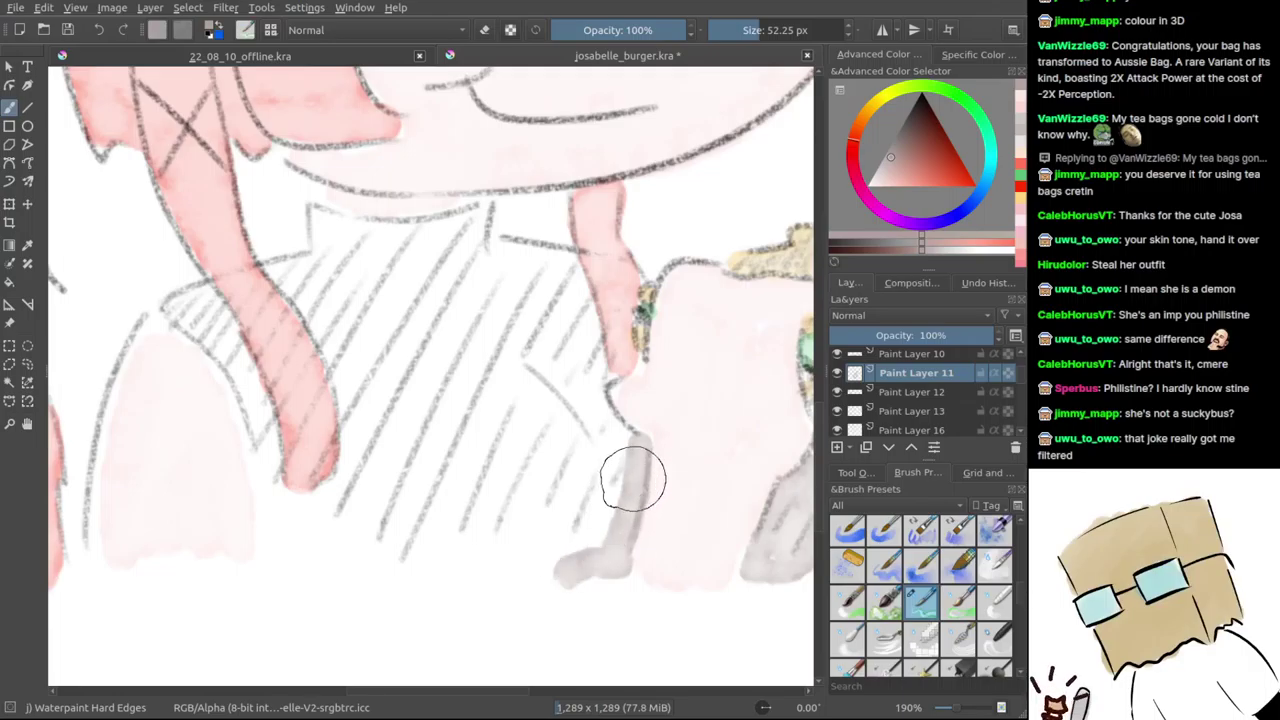
pyautogui.hotkey('ctrl', 'z')
pyautogui.moveTo(627, 453)
pyautogui.mouseDown()
pyautogui.moveTo(634, 477)
pyautogui.moveTo(606, 558)
pyautogui.moveTo(290, 557)
pyautogui.moveTo(271, 540)
pyautogui.moveTo(249, 429)
pyautogui.mouseUp()
pyautogui.moveTo(549, 503); pyautogui.dragTo(591, 521)
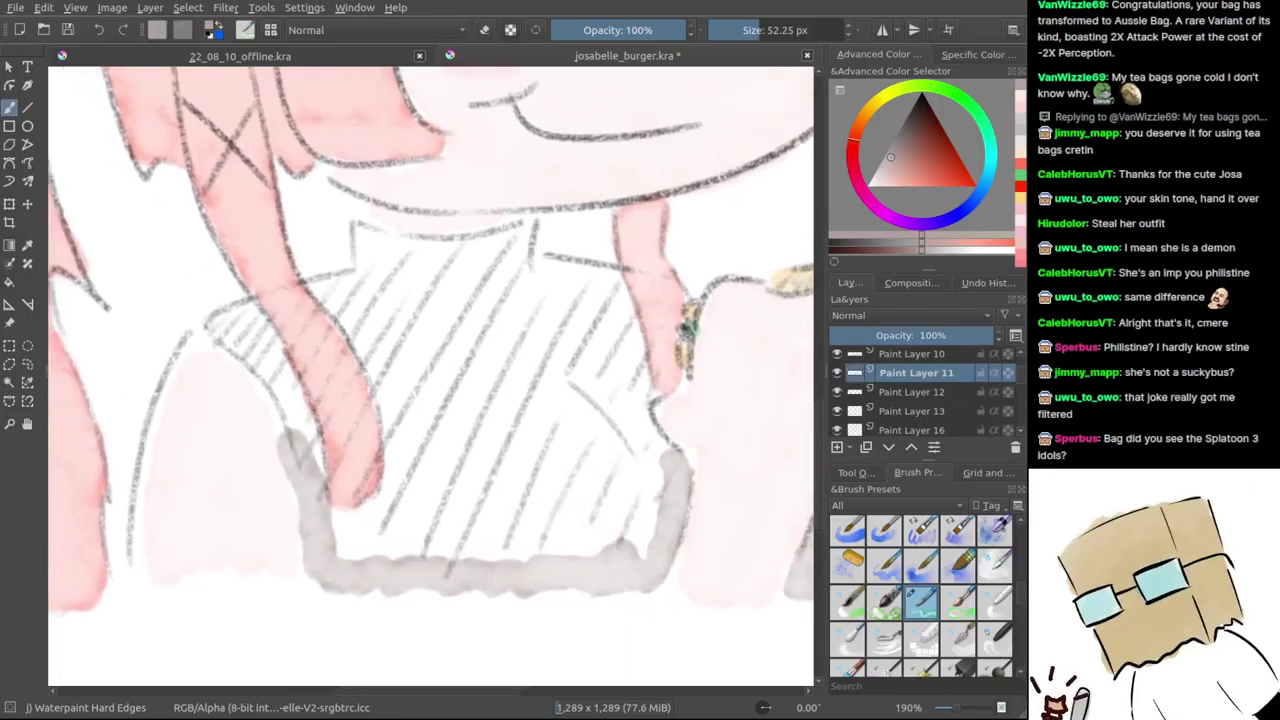
pyautogui.hotkey('ctrl', 'z')
pyautogui.moveTo(237, 337); pyautogui.dragTo(215, 321)
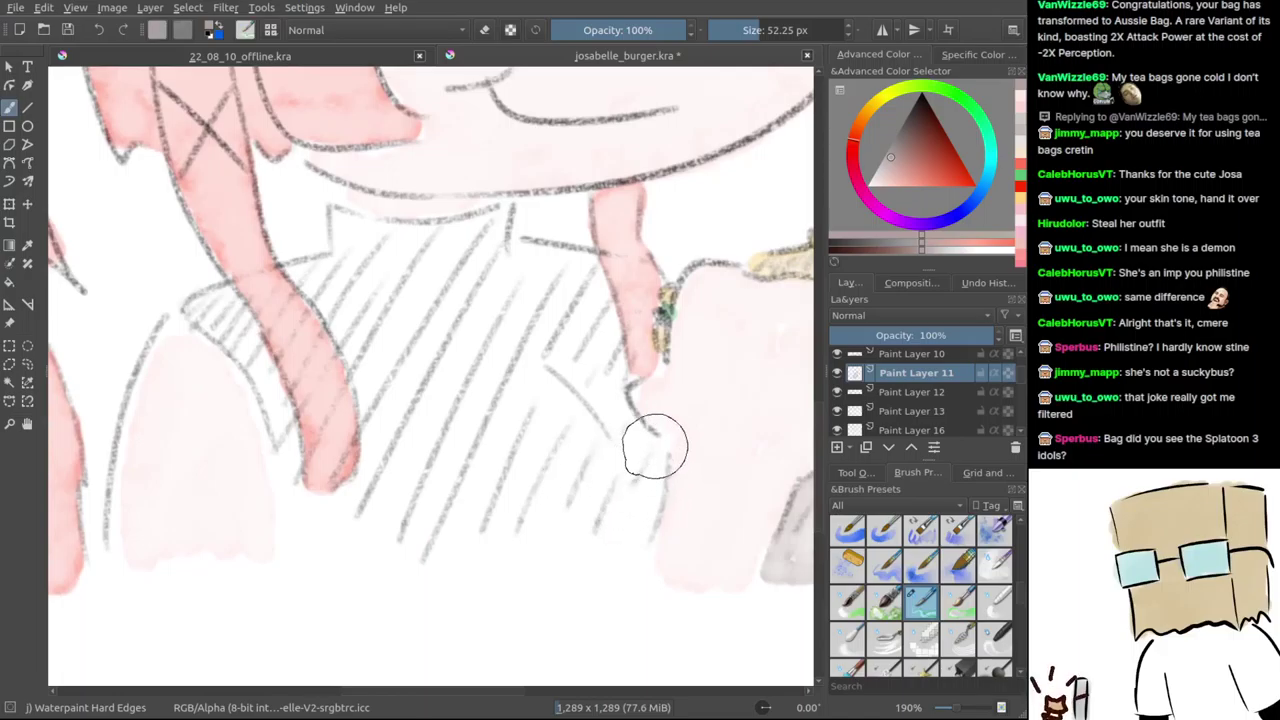
# - Repaint the whole high-necked top from its lower edge to the collar with the pinkish grey at 52.25 px
pyautogui.moveTo(649, 445)
pyautogui.mouseDown()
pyautogui.moveTo(622, 569)
pyautogui.moveTo(303, 573)
pyautogui.moveTo(264, 381)
pyautogui.moveTo(199, 311)
pyautogui.moveTo(220, 303)
pyautogui.moveTo(245, 330)
pyautogui.moveTo(295, 518)
pyautogui.moveTo(308, 527)
pyautogui.moveTo(311, 505)
pyautogui.moveTo(353, 528)
pyautogui.moveTo(346, 544)
pyautogui.moveTo(328, 519)
pyautogui.moveTo(392, 474)
pyautogui.moveTo(367, 358)
pyautogui.moveTo(300, 274)
pyautogui.moveTo(343, 265)
pyautogui.moveTo(341, 225)
pyautogui.moveTo(415, 246)
pyautogui.moveTo(458, 240)
pyautogui.moveTo(379, 244)
pyautogui.moveTo(494, 225)
pyautogui.moveTo(494, 259)
pyautogui.moveTo(581, 264)
pyautogui.moveTo(566, 258)
pyautogui.moveTo(592, 279)
pyautogui.moveTo(612, 341)
pyautogui.moveTo(606, 389)
pyautogui.moveTo(640, 494)
pyautogui.moveTo(609, 531)
pyautogui.moveTo(586, 491)
pyautogui.moveTo(610, 509)
pyautogui.moveTo(437, 543)
pyautogui.moveTo(449, 487)
pyautogui.moveTo(366, 271)
pyautogui.moveTo(429, 271)
pyautogui.moveTo(423, 380)
pyautogui.moveTo(466, 320)
pyautogui.moveTo(497, 349)
pyautogui.moveTo(506, 283)
pyautogui.moveTo(569, 297)
pyautogui.moveTo(586, 403)
pyautogui.moveTo(618, 461)
pyautogui.moveTo(574, 486)
pyautogui.moveTo(551, 414)
pyautogui.moveTo(431, 491)
pyautogui.moveTo(485, 366)
pyautogui.moveTo(534, 323)
pyautogui.moveTo(563, 374)
pyautogui.moveTo(520, 346)
pyautogui.moveTo(577, 449)
pyautogui.moveTo(534, 483)
pyautogui.mouseUp()
pyautogui.moveTo(523, 534); pyautogui.dragTo(530, 590)
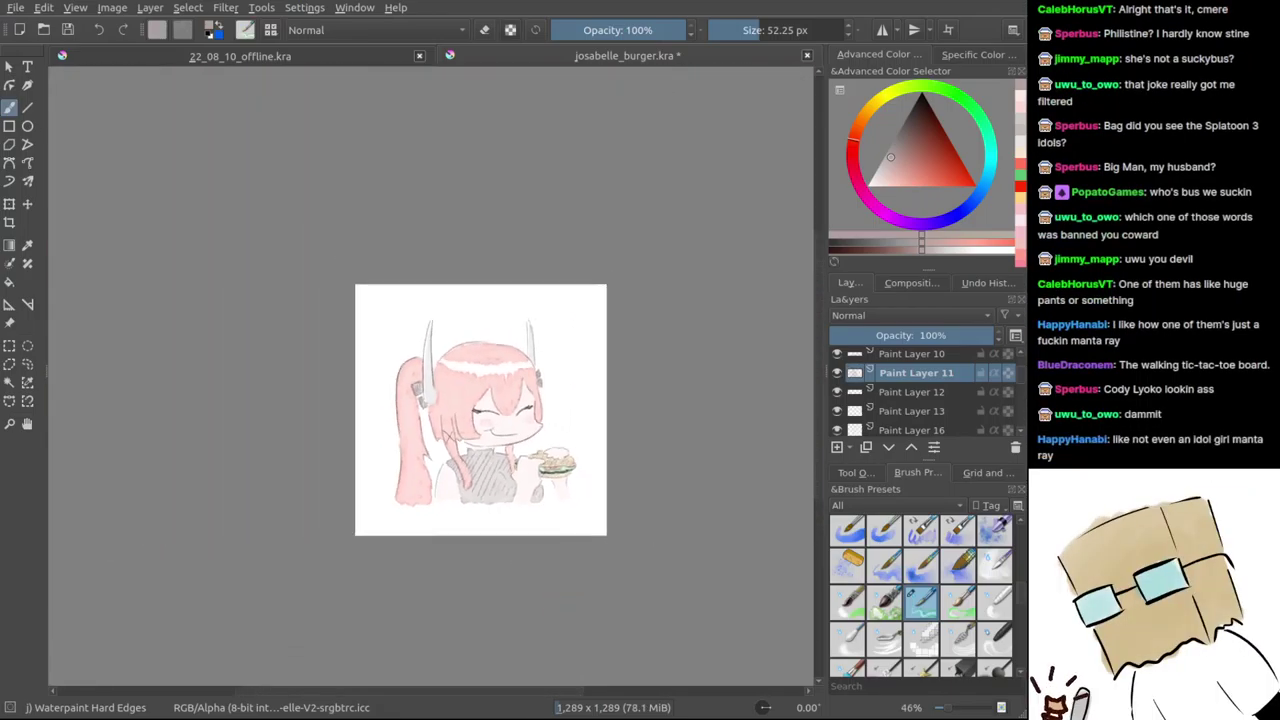
pyautogui.scroll(4, 536, 546)
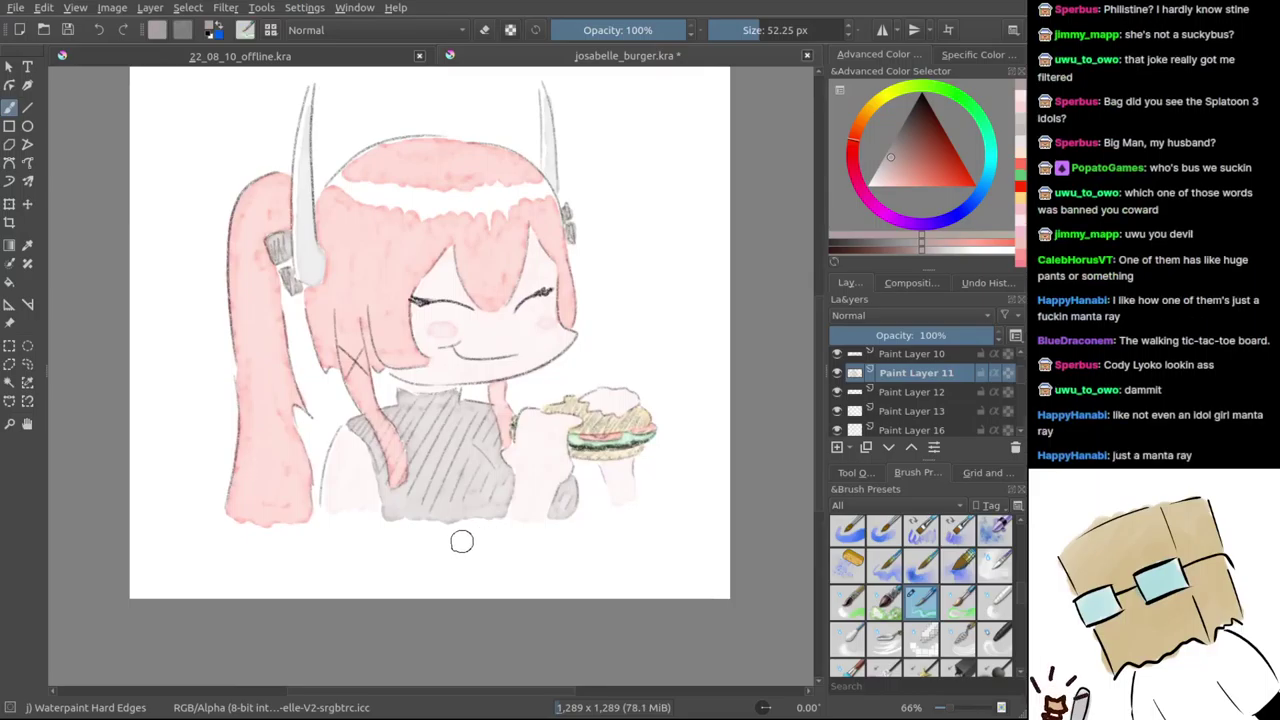
pyautogui.scroll(-1, 540, 590)
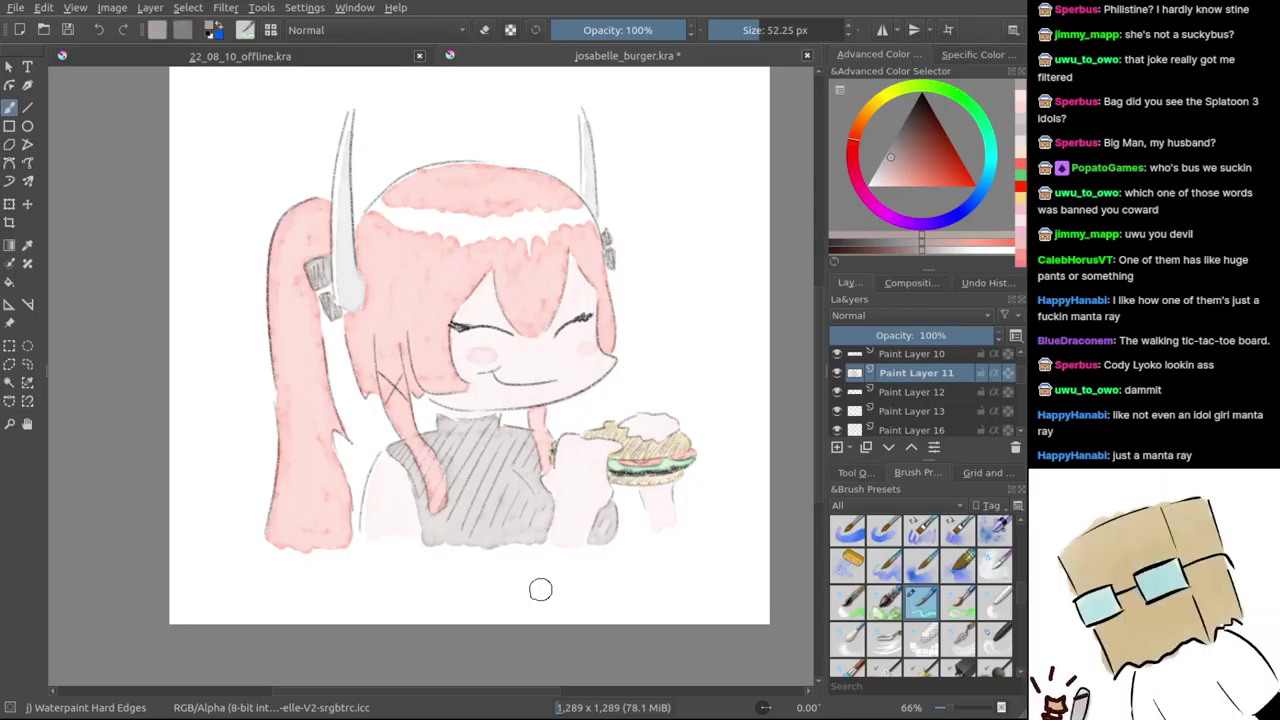
pyautogui.moveTo(547, 616); pyautogui.dragTo(519, 681)
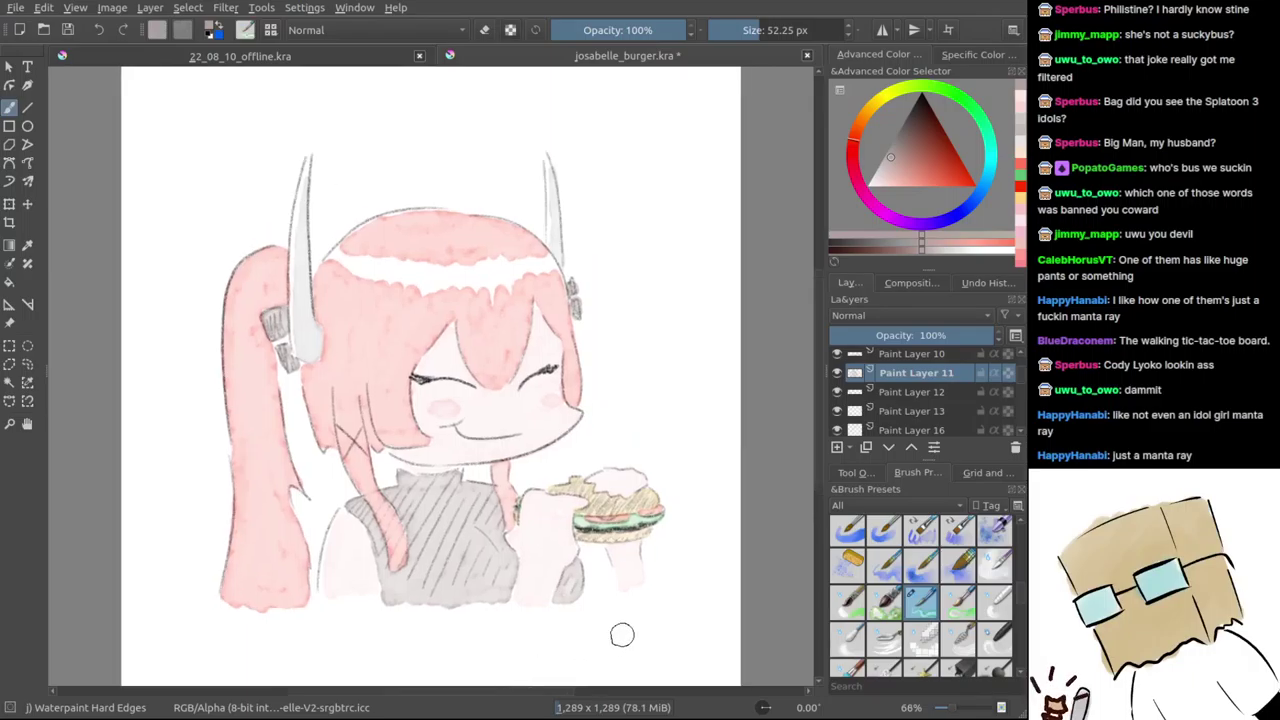